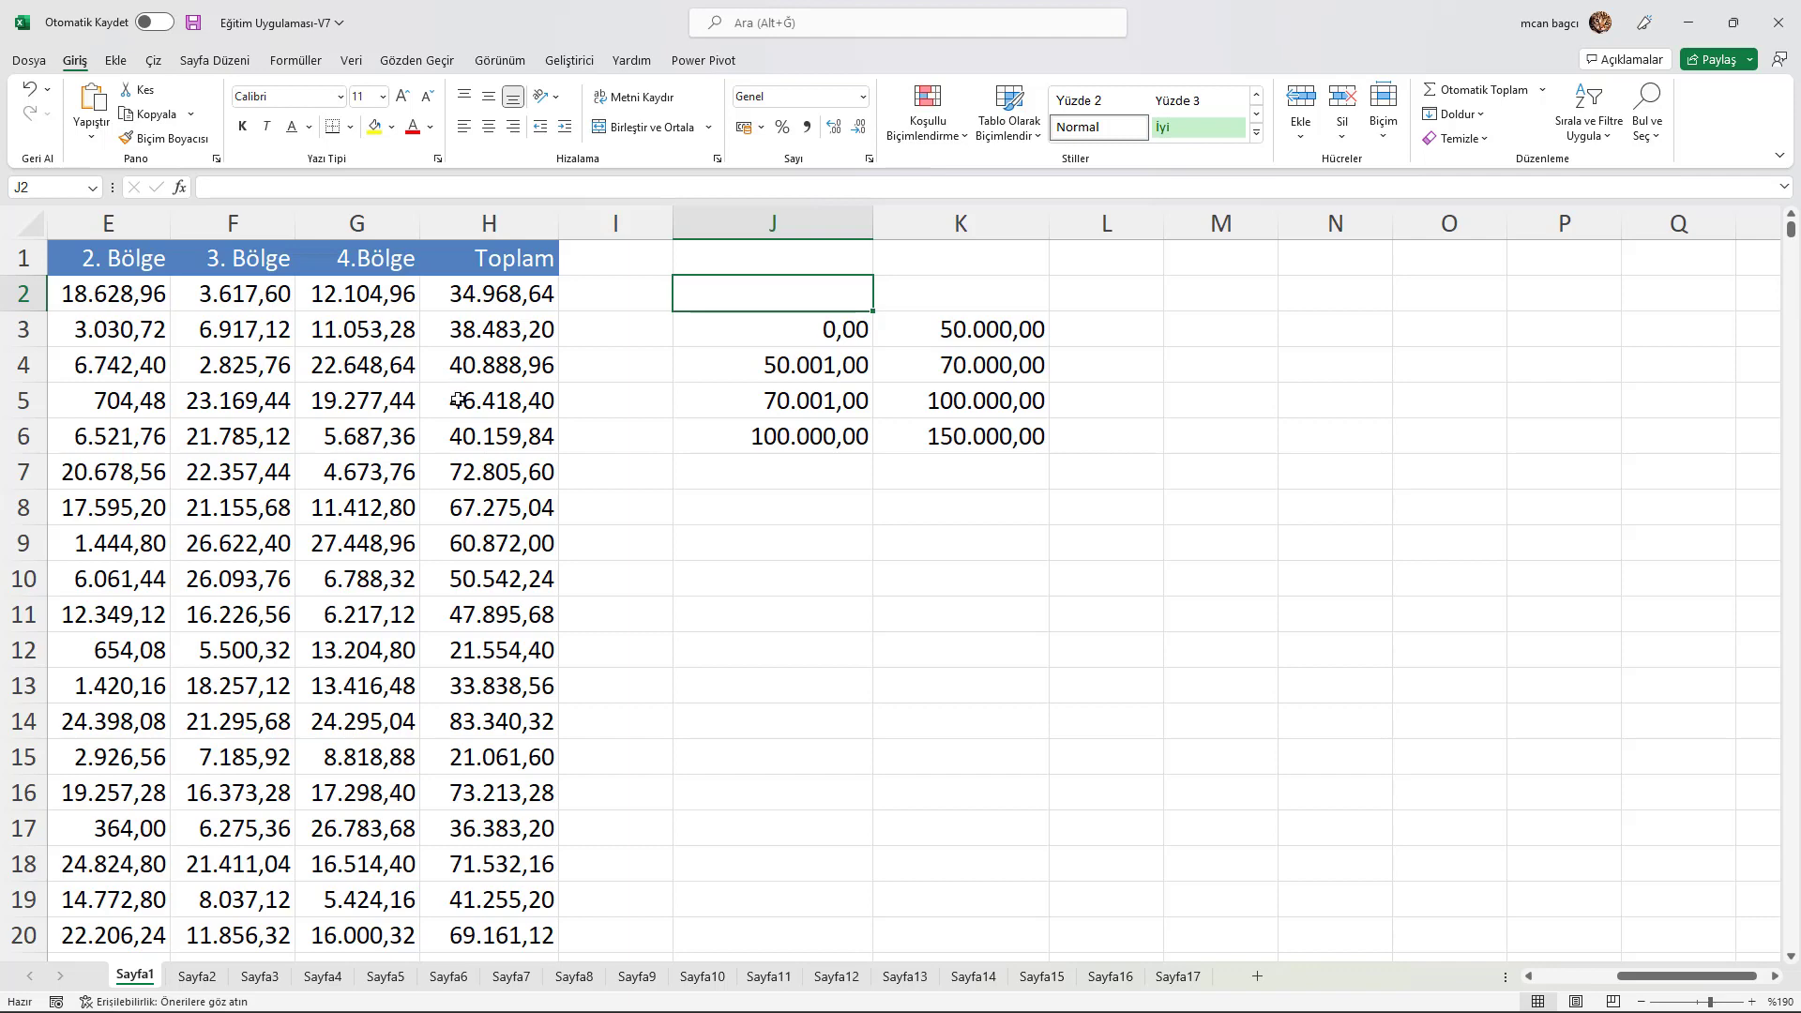
- Inspect the sales data: dates, a customer name, regional sales and Toplam values
left_click(331, 361)
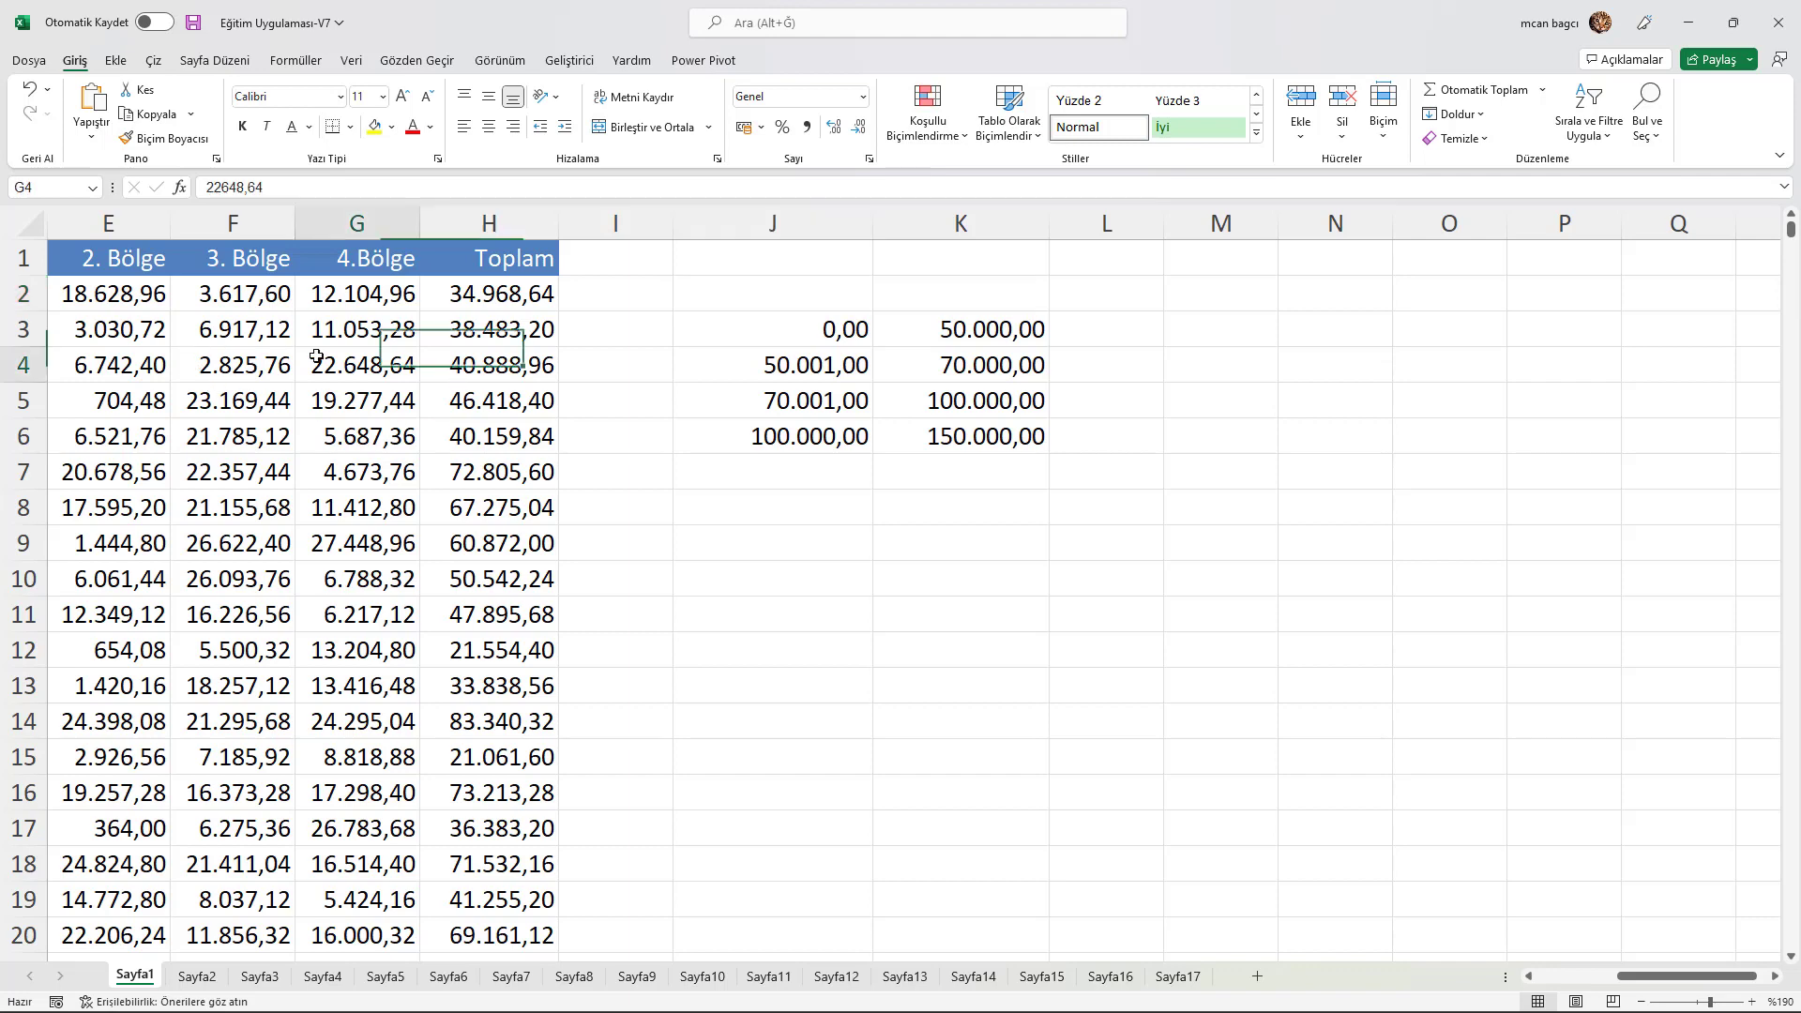
scroll(331, 362, "down", 2, "ctrl")
left_click_drag(107, 282, 113, 639)
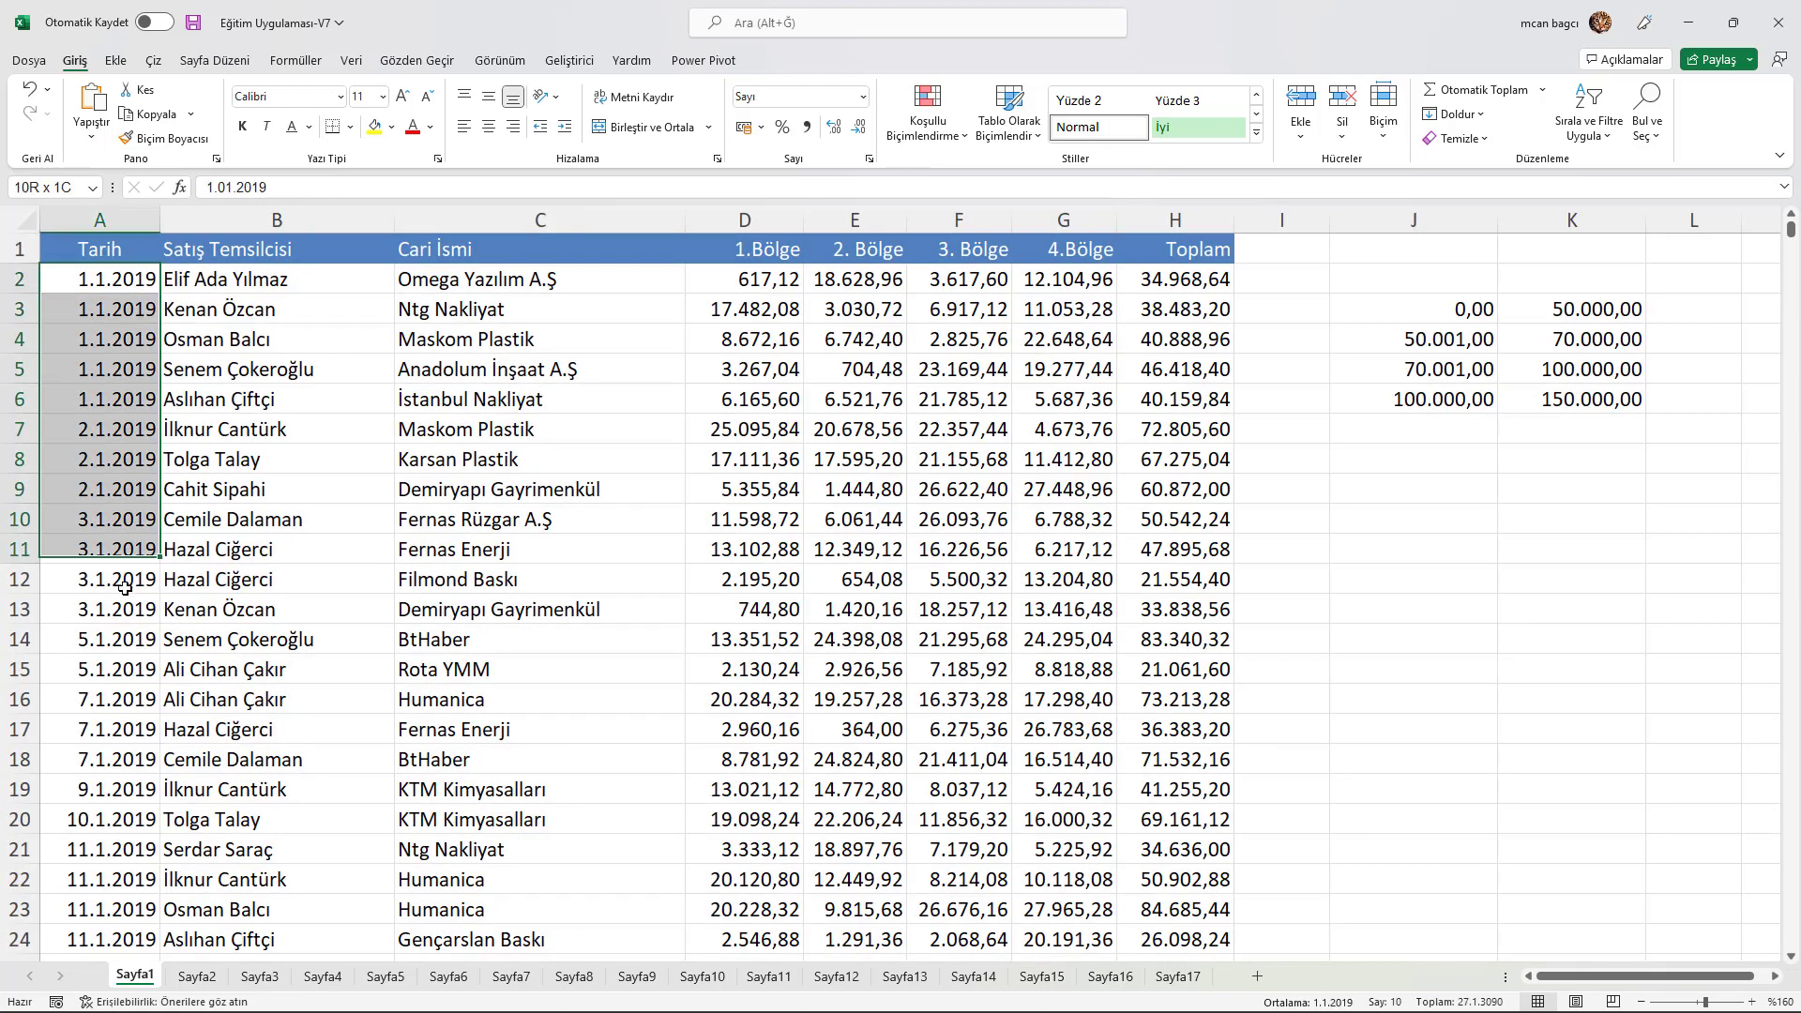
left_click(447, 407)
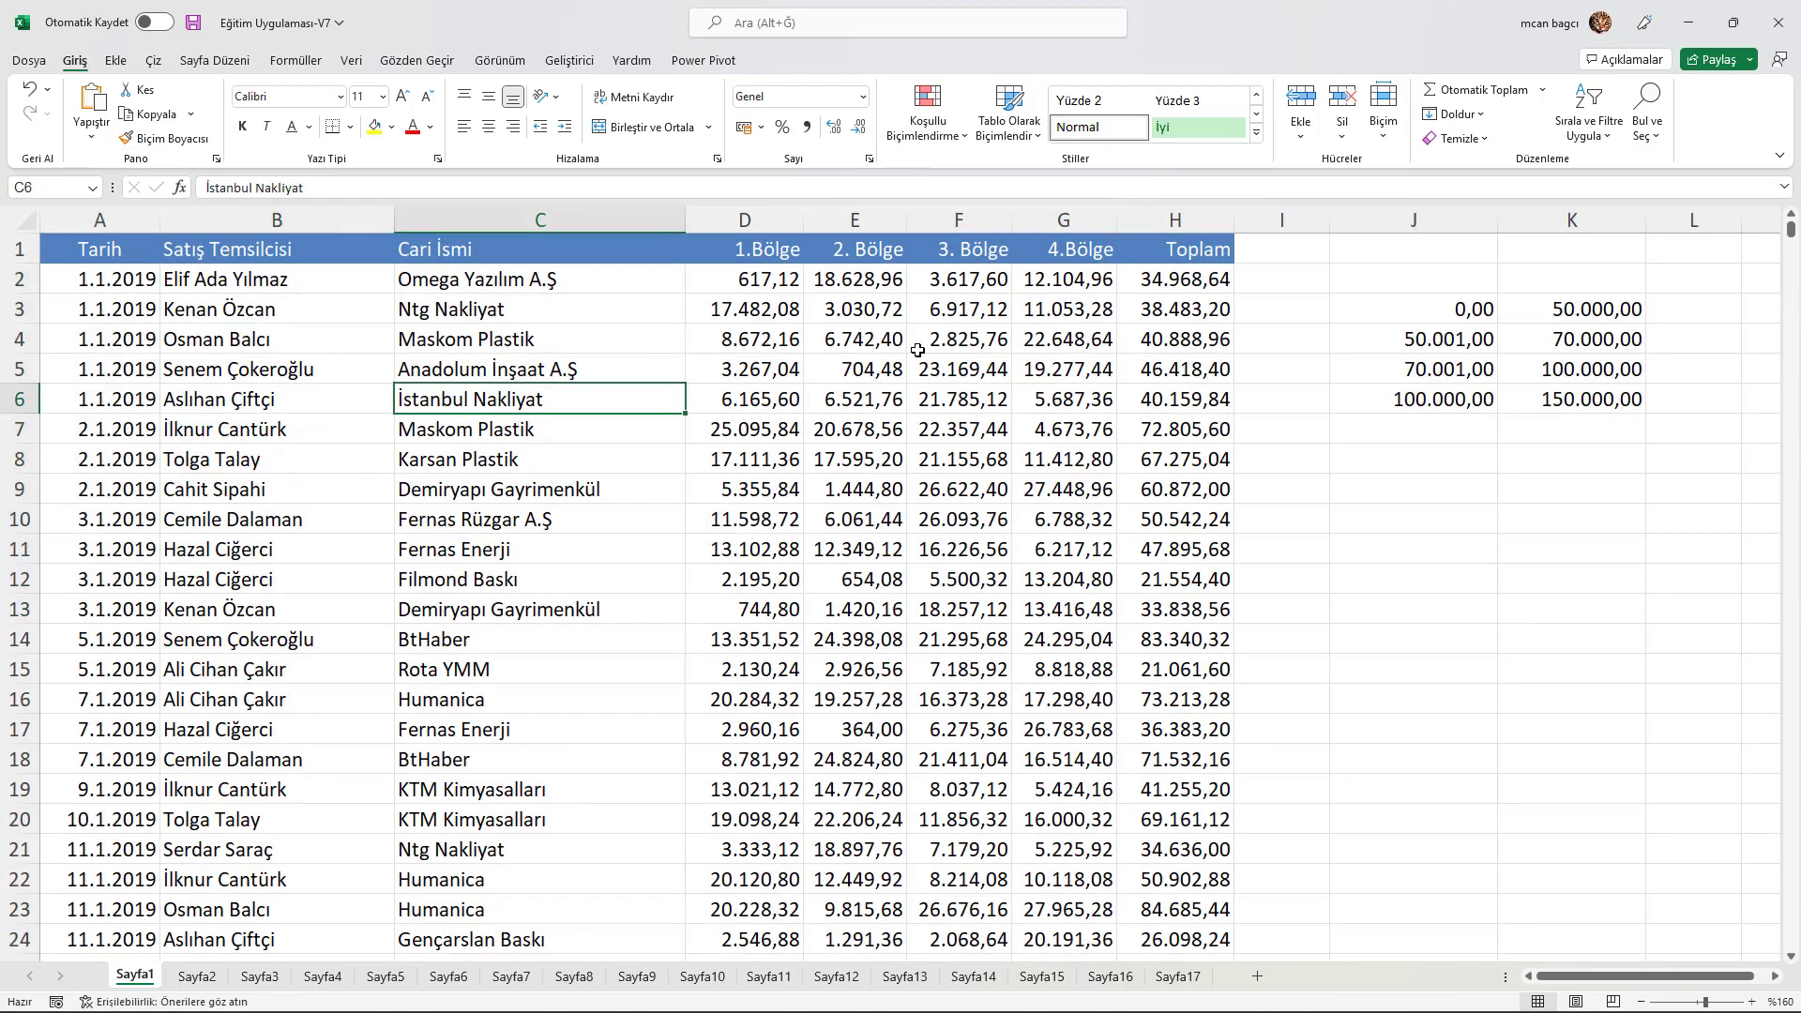
left_click_drag(768, 374, 1079, 402)
left_click_drag(1196, 340, 1166, 646)
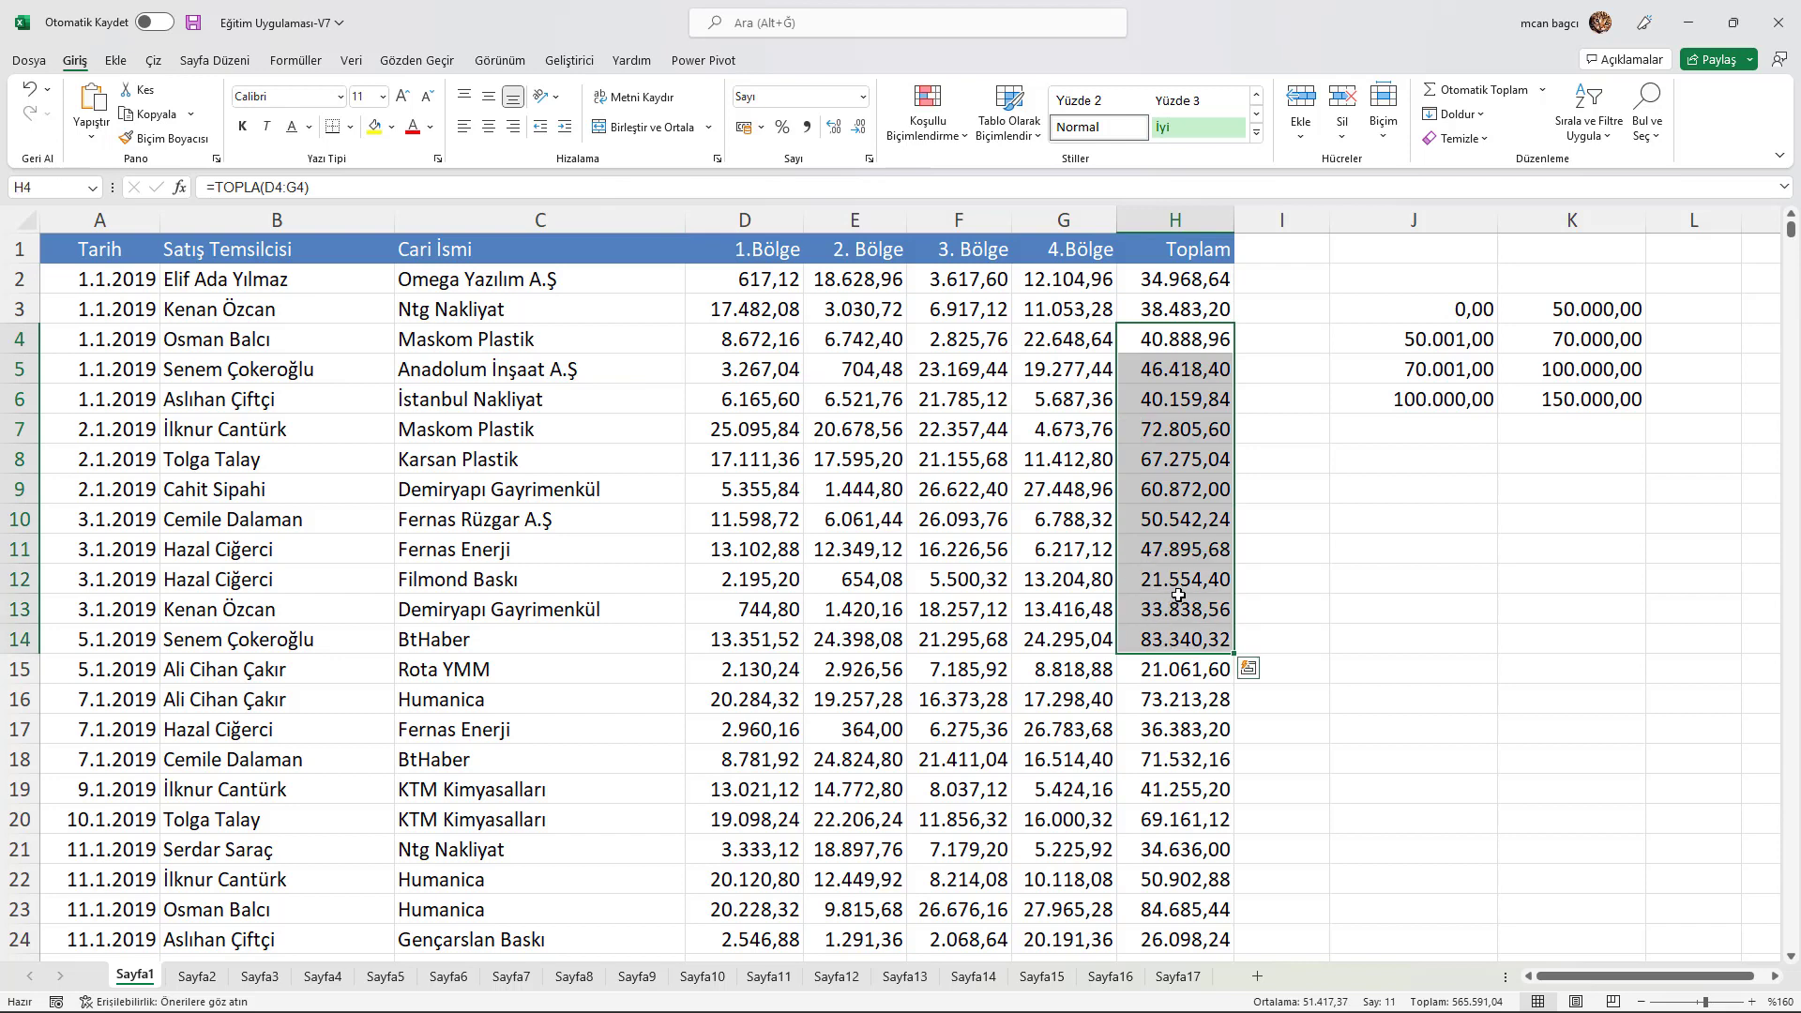
key("ctrl+q")
- Check the Toplam formulas and the range limits 50.000, 70.000, 100.000 beside the data
left_click(1184, 308)
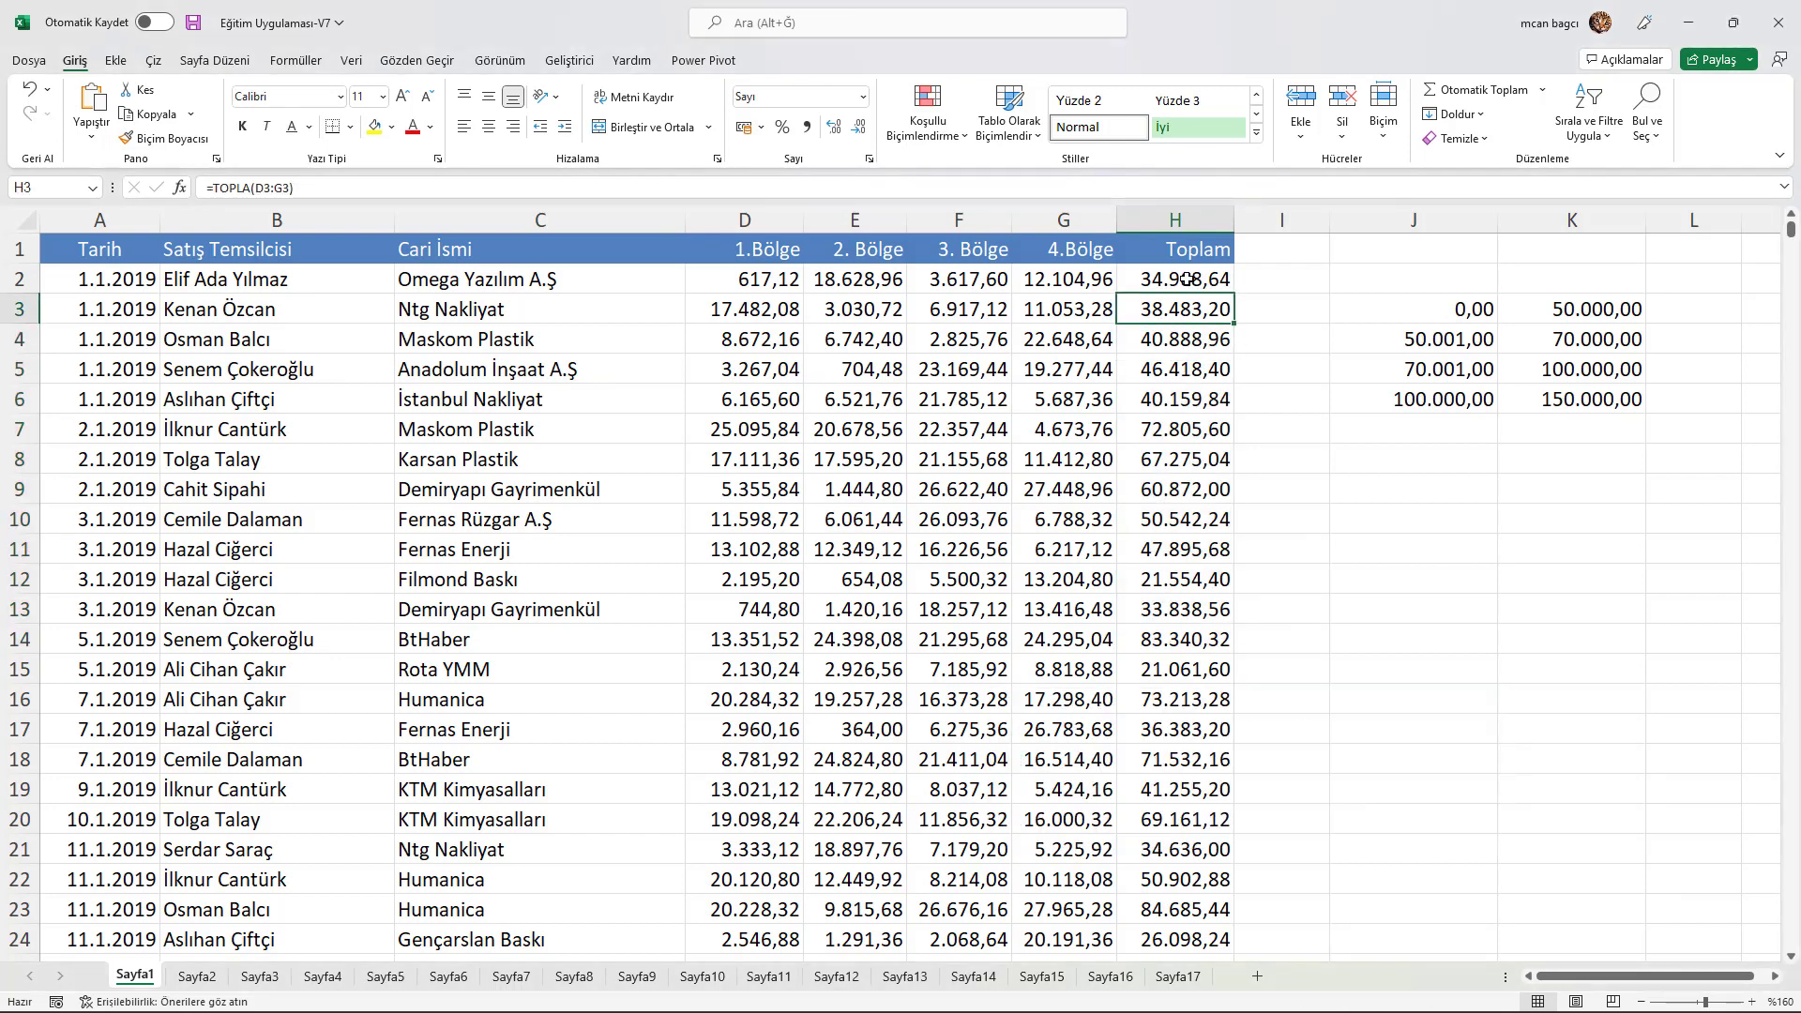
left_click(1187, 278)
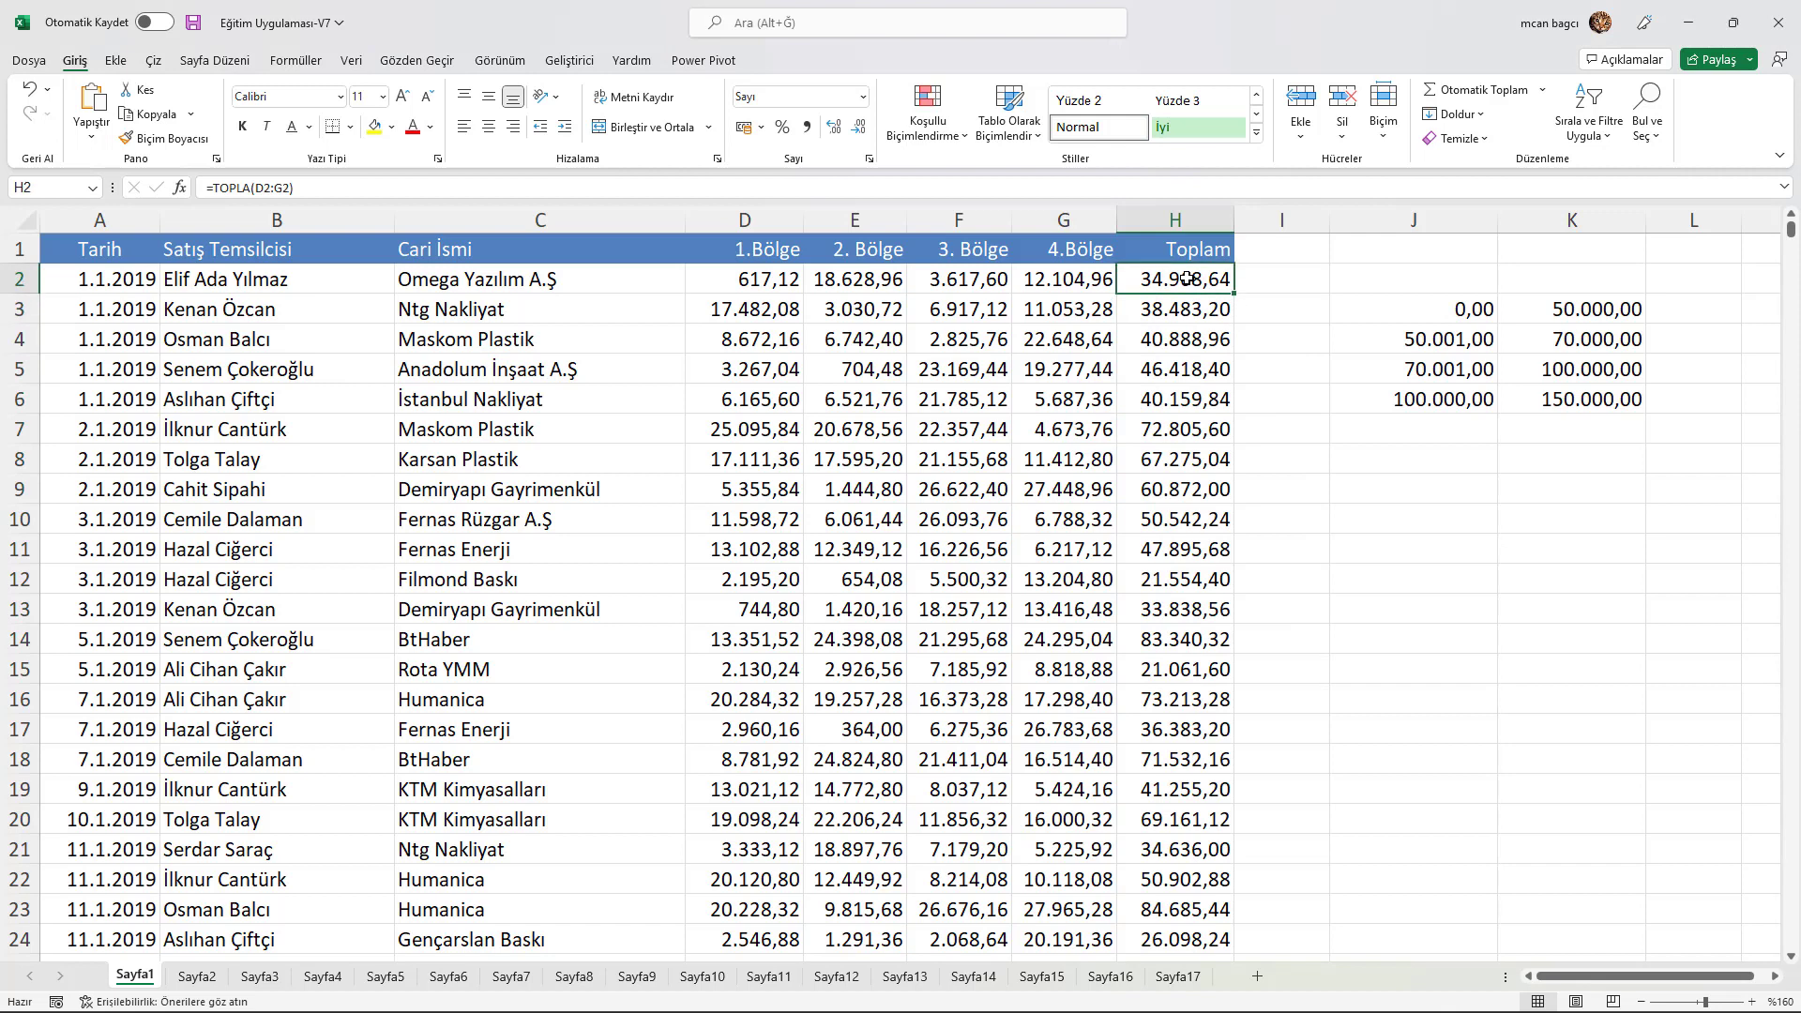
left_click(1581, 310)
left_click(1706, 309)
left_click(1442, 342)
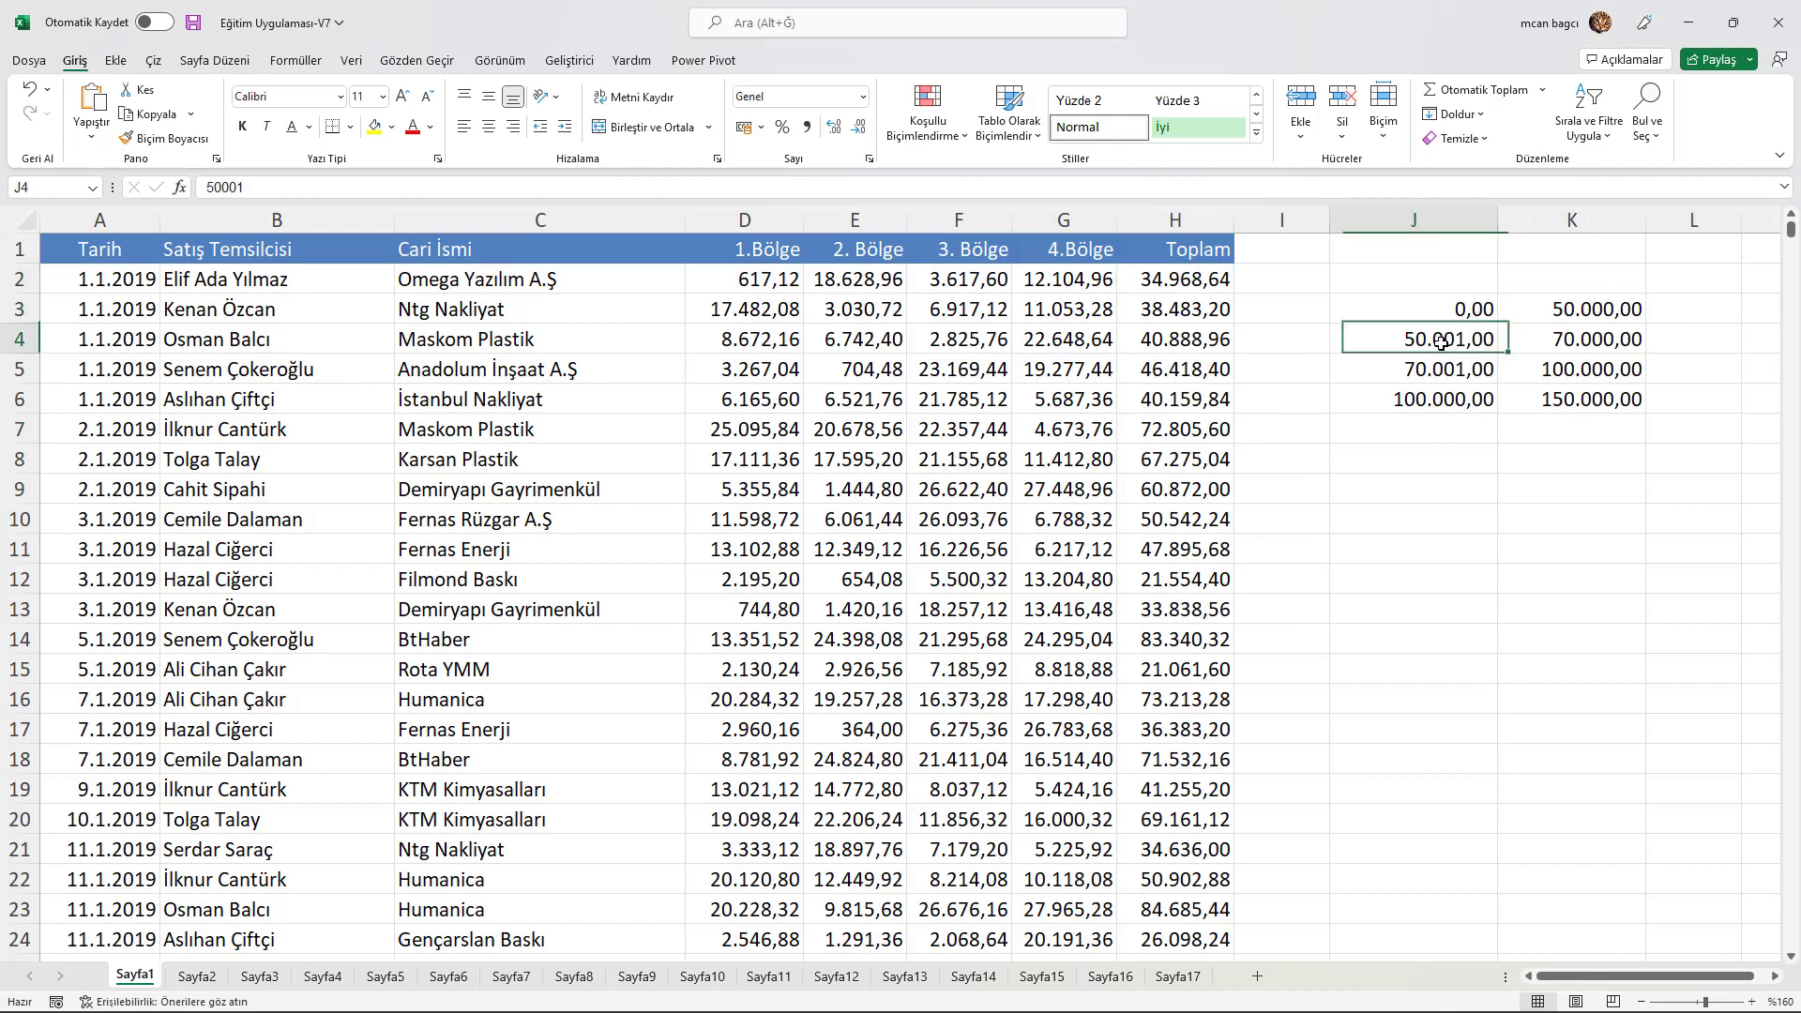
left_click(1583, 338)
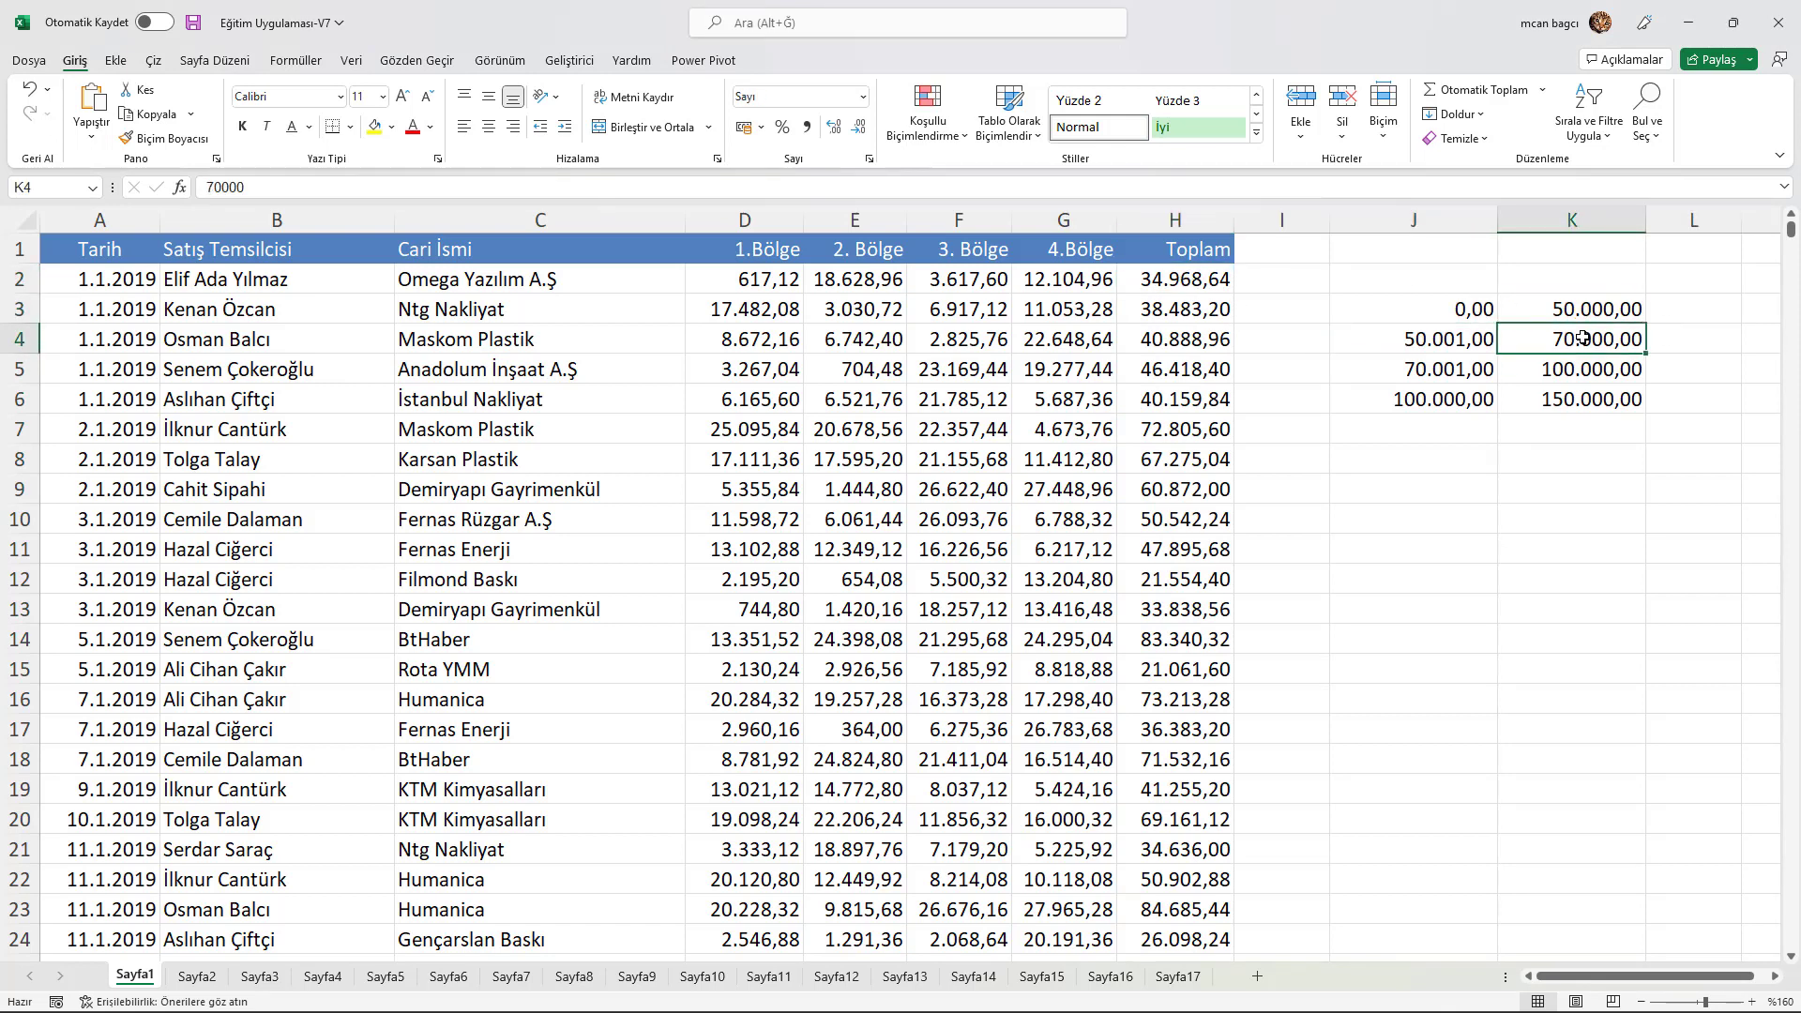
left_click(1423, 371)
left_click(1614, 372)
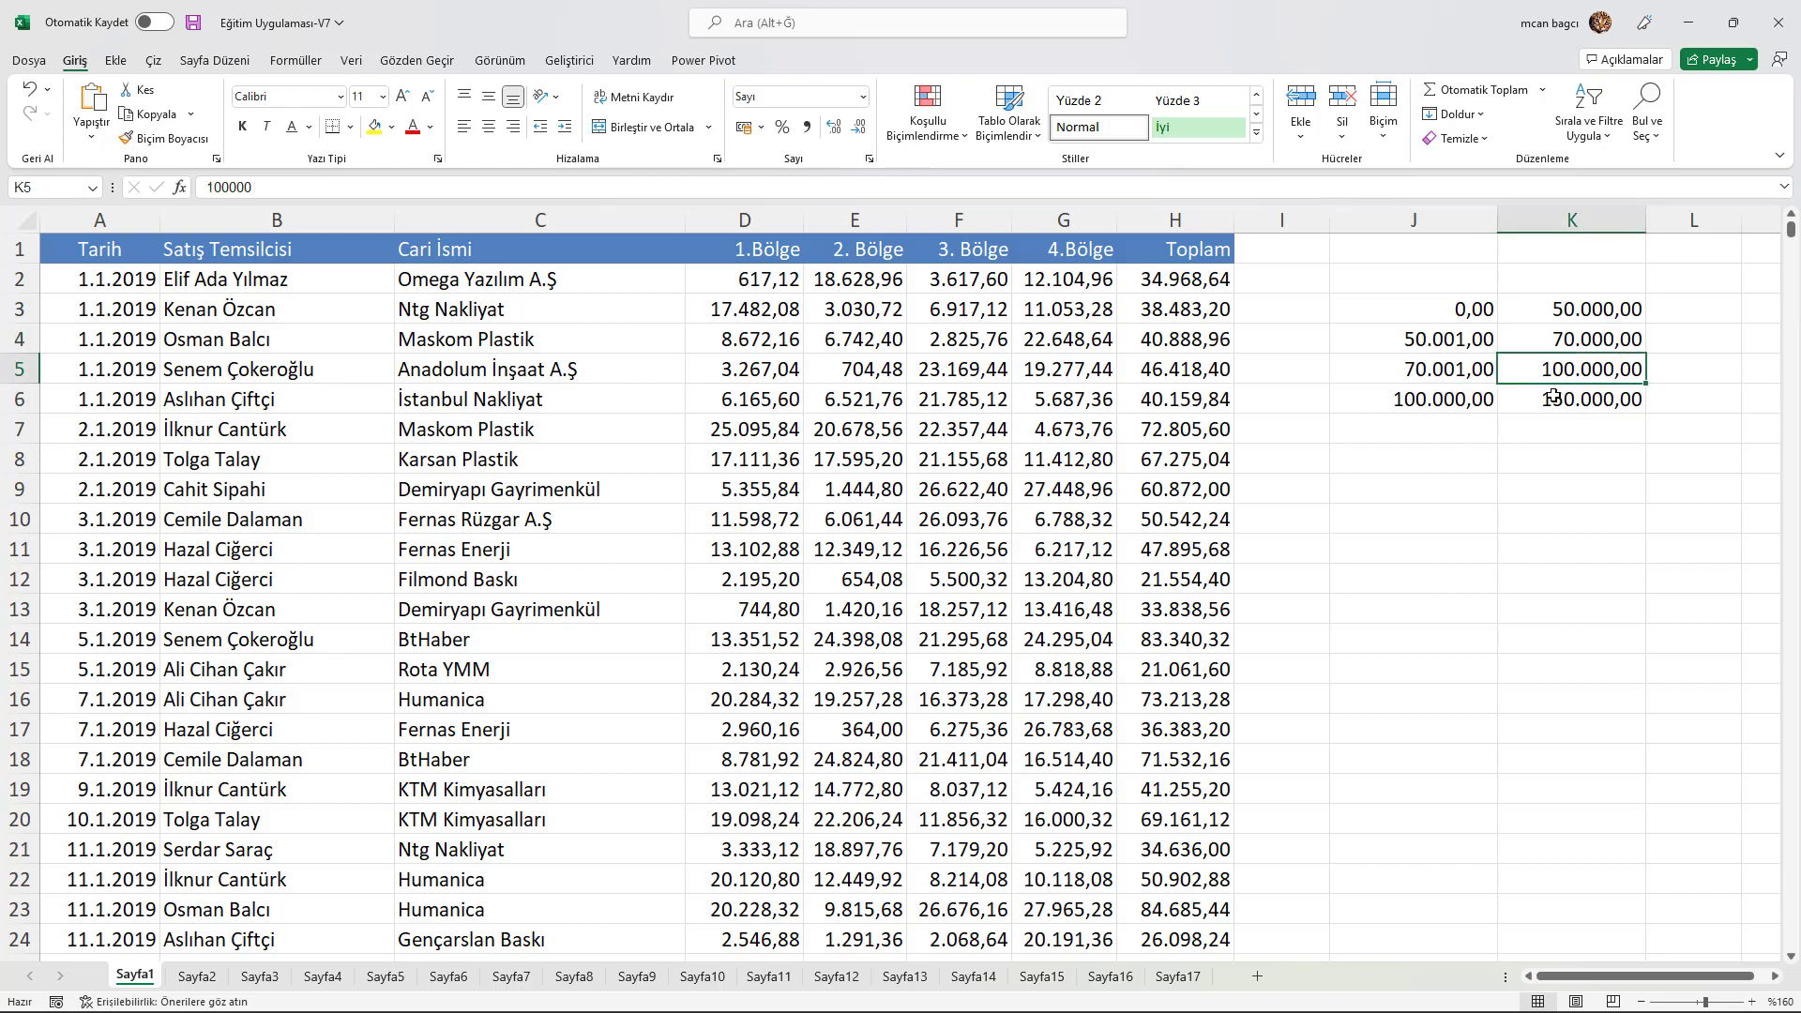
left_click(1405, 399)
left_click(1655, 394)
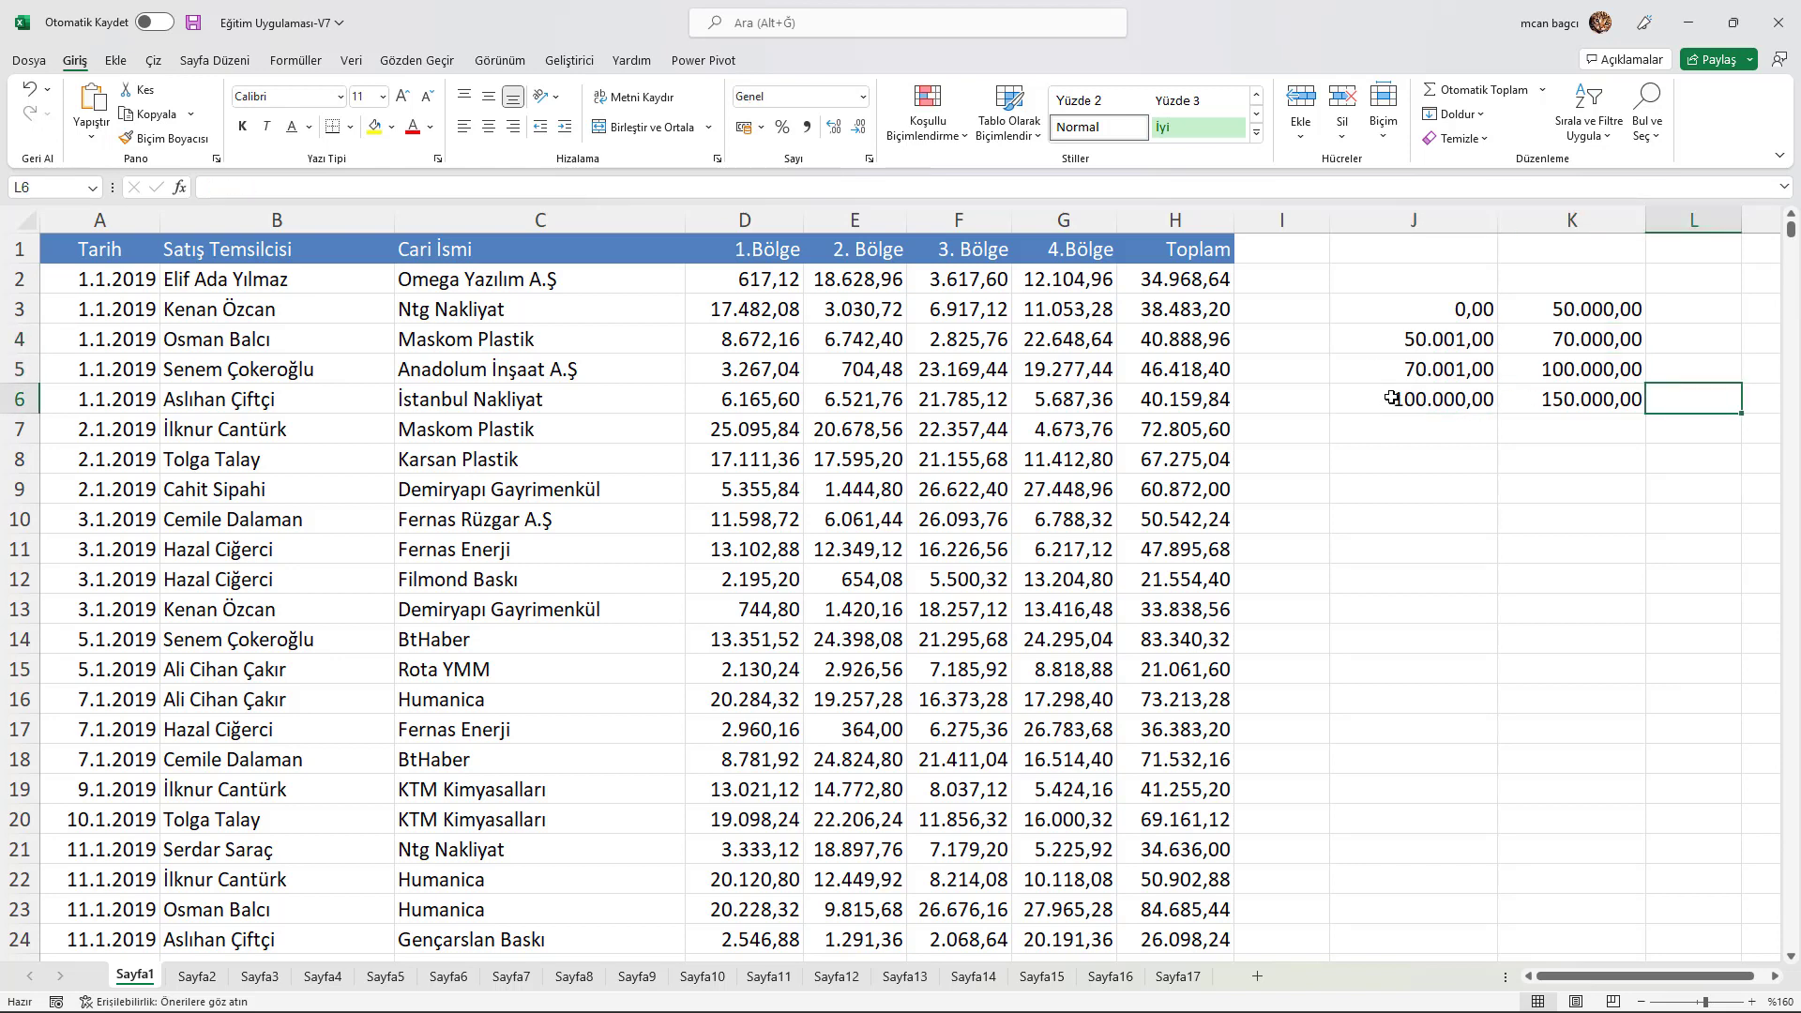
left_click(1382, 492)
- Jump to the last data row 1801 and back, then check the lowest limit 0
left_click(120, 352)
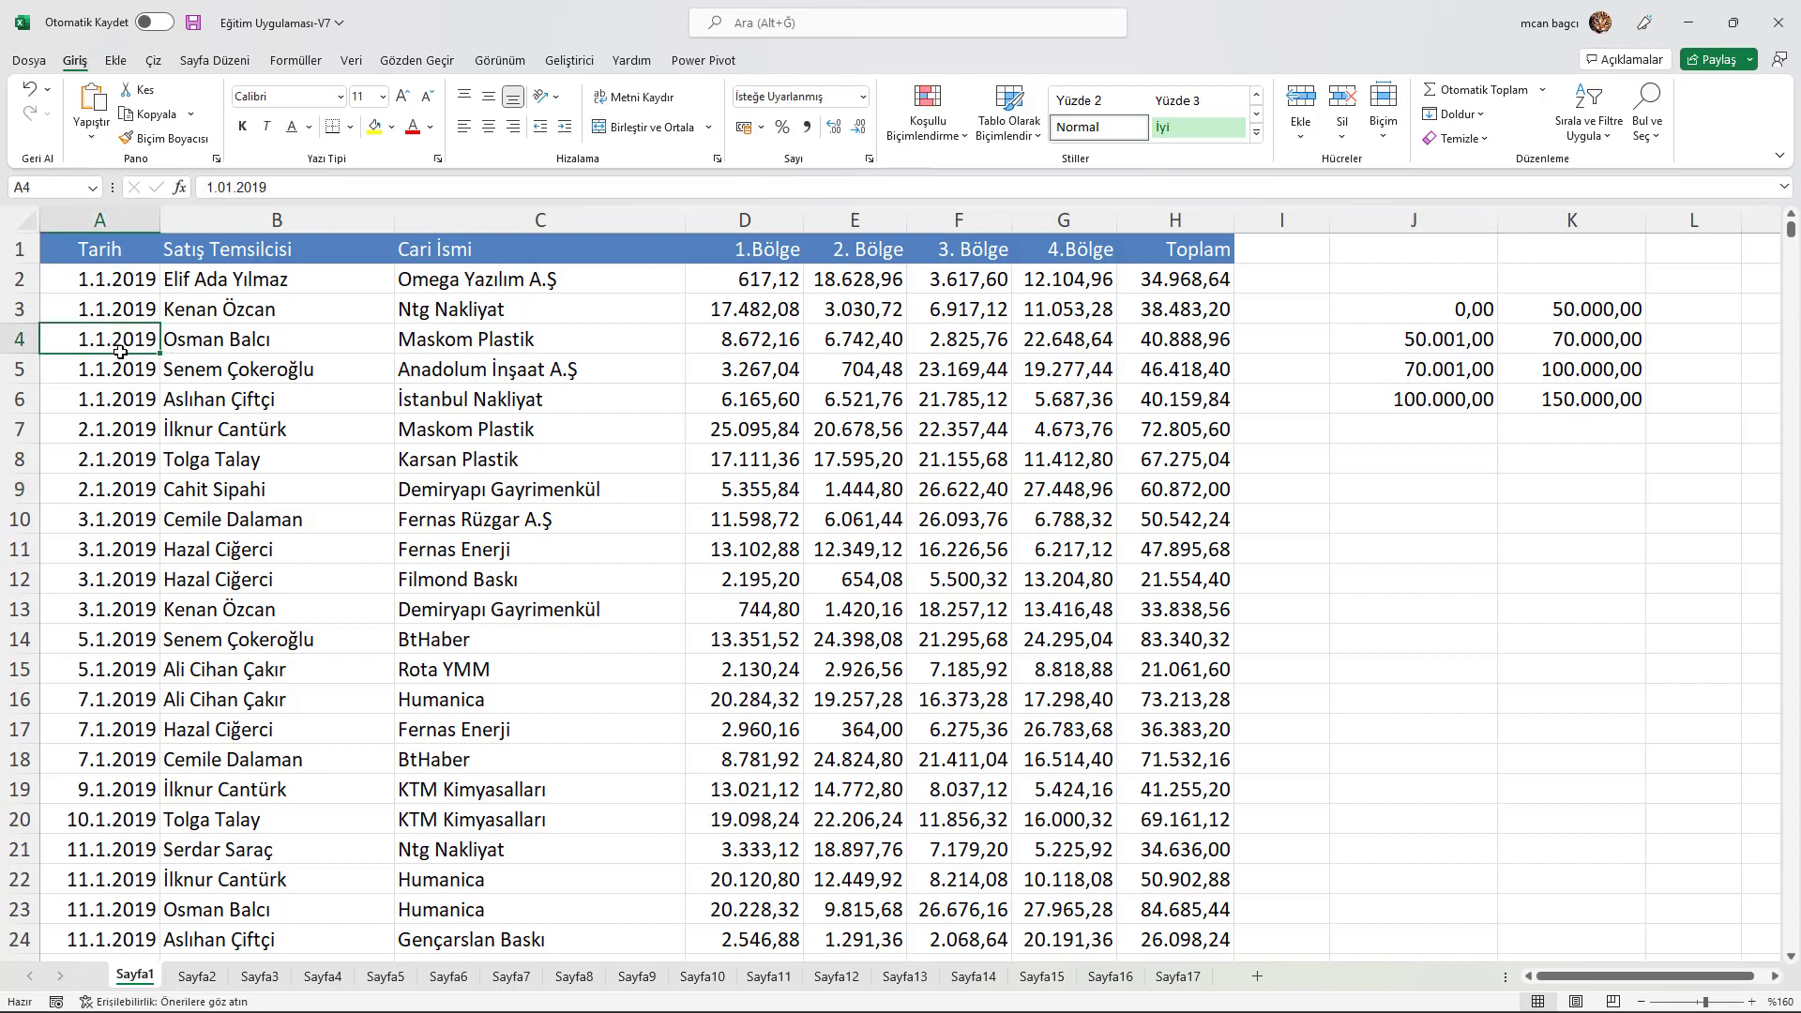
double_click(120, 352)
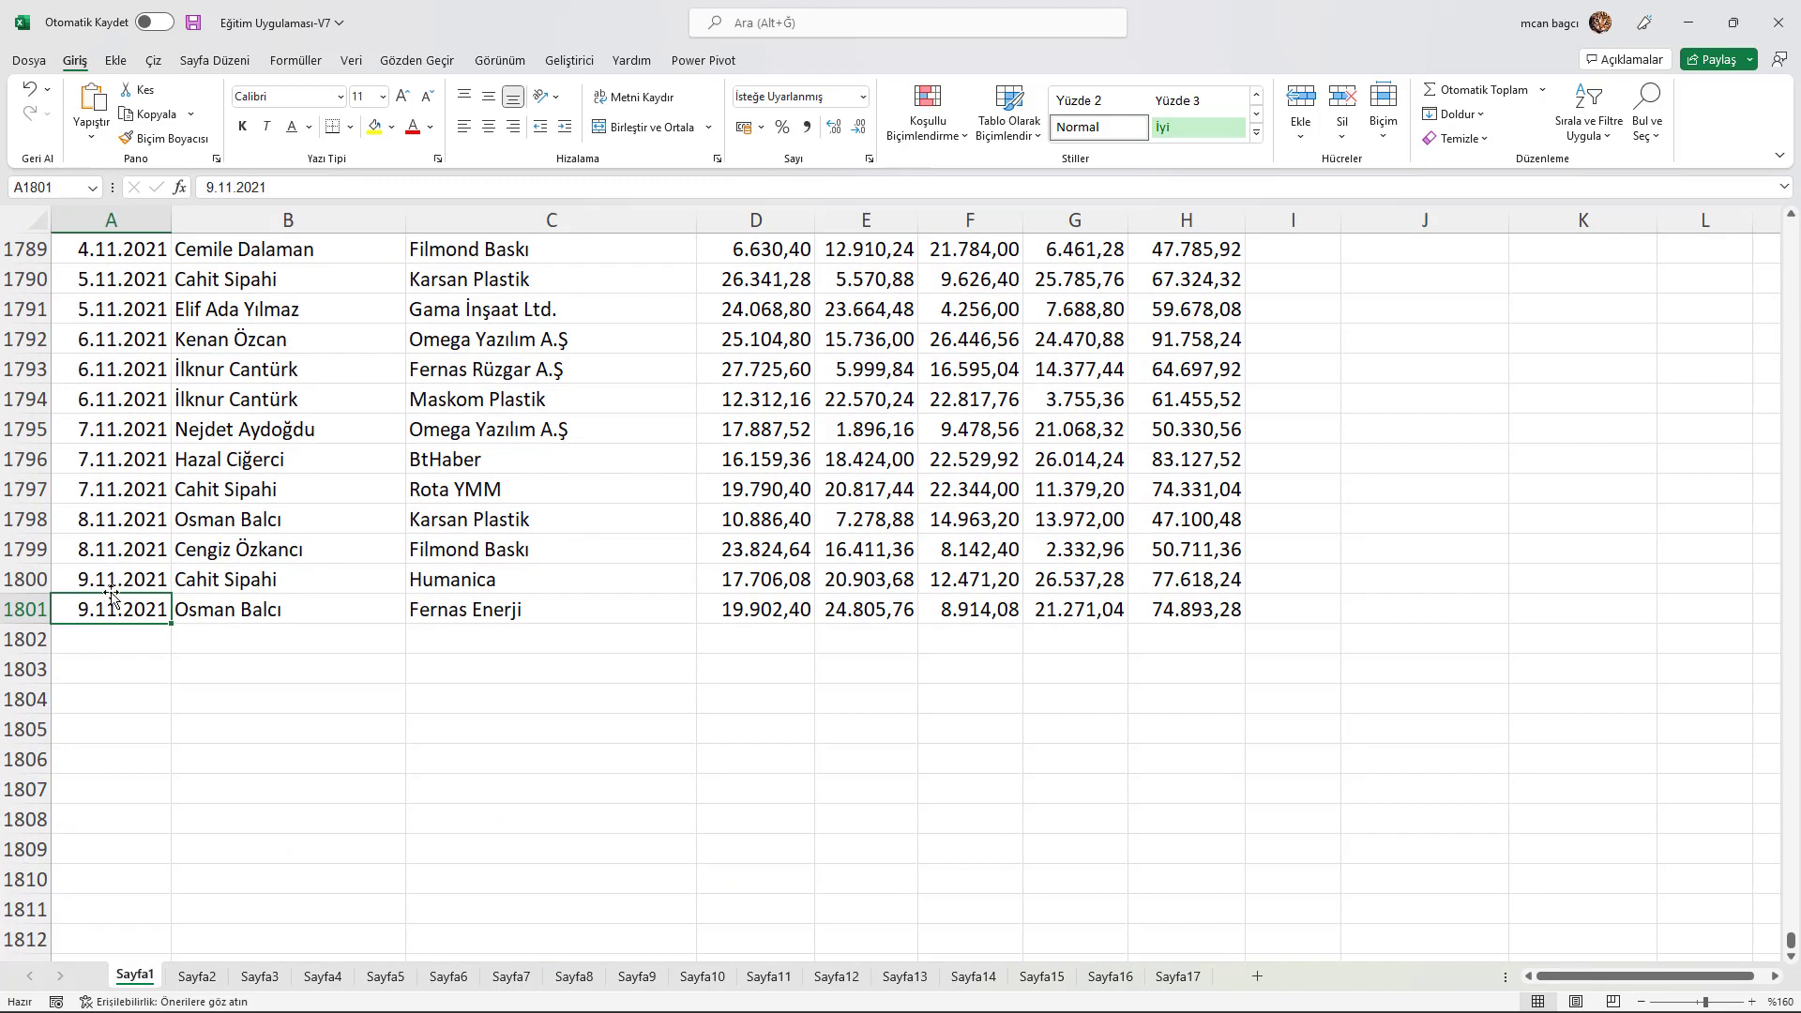
double_click(112, 594)
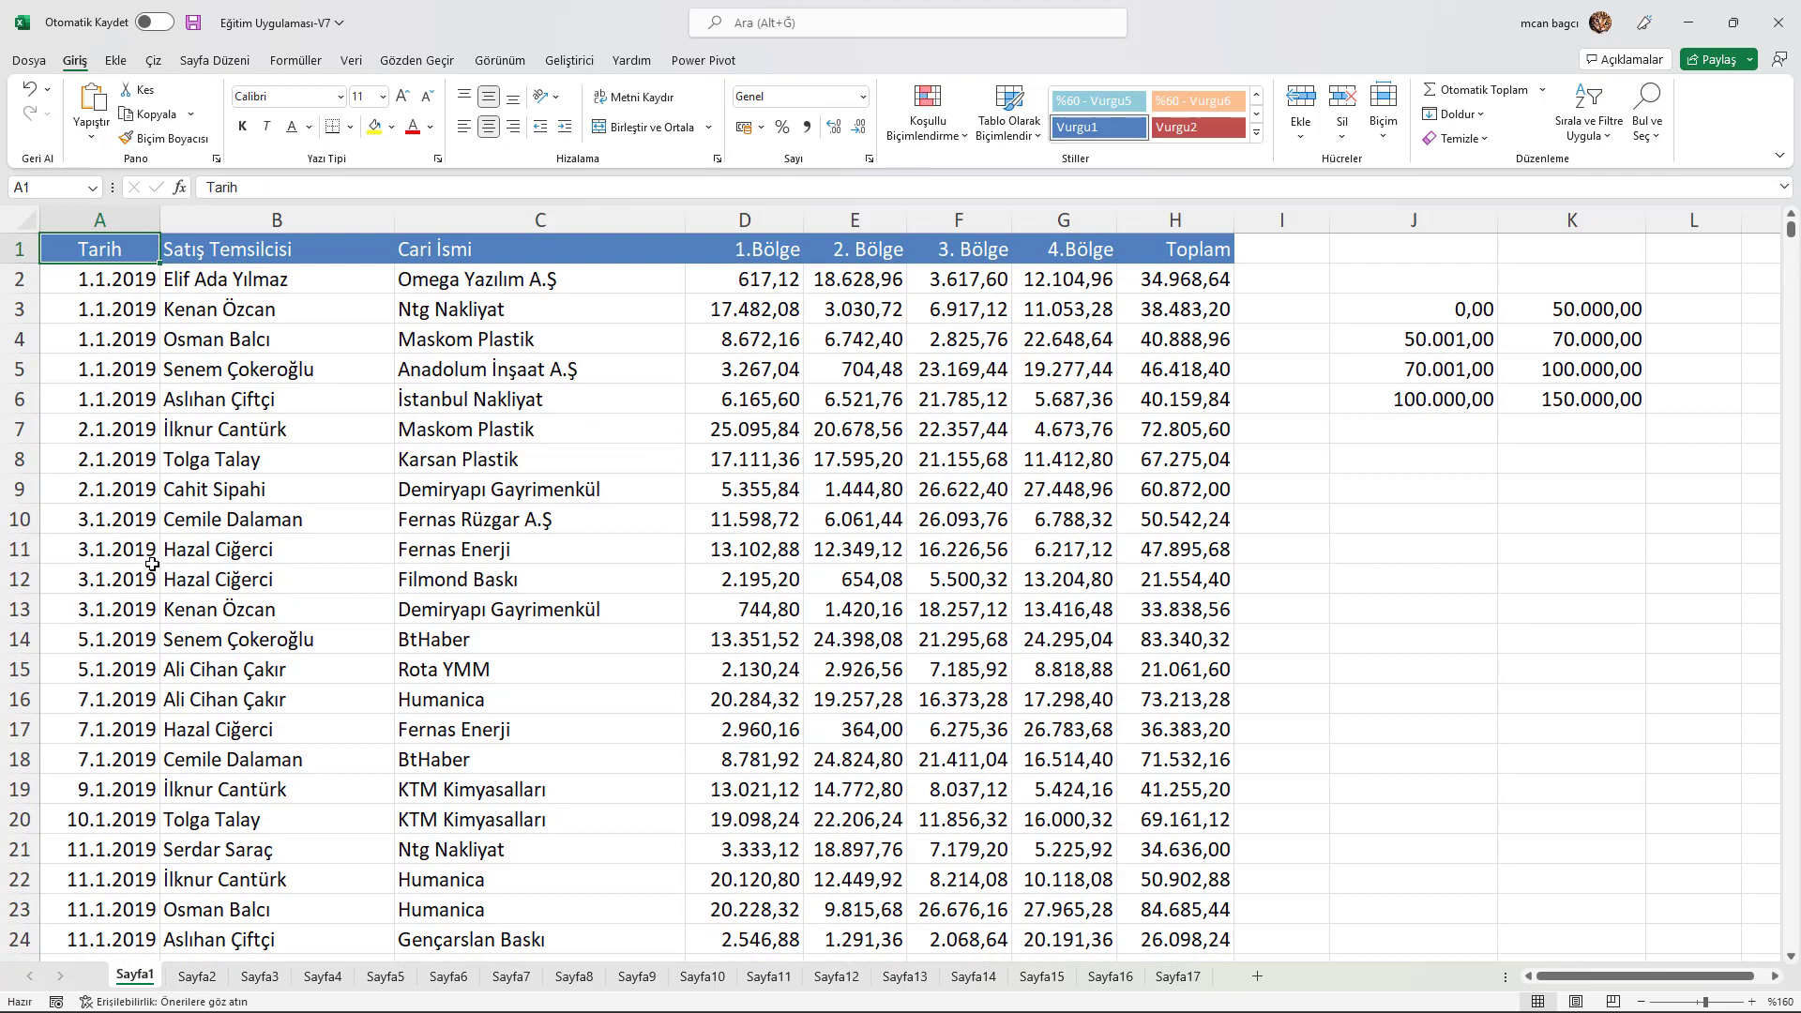
left_click(1467, 322)
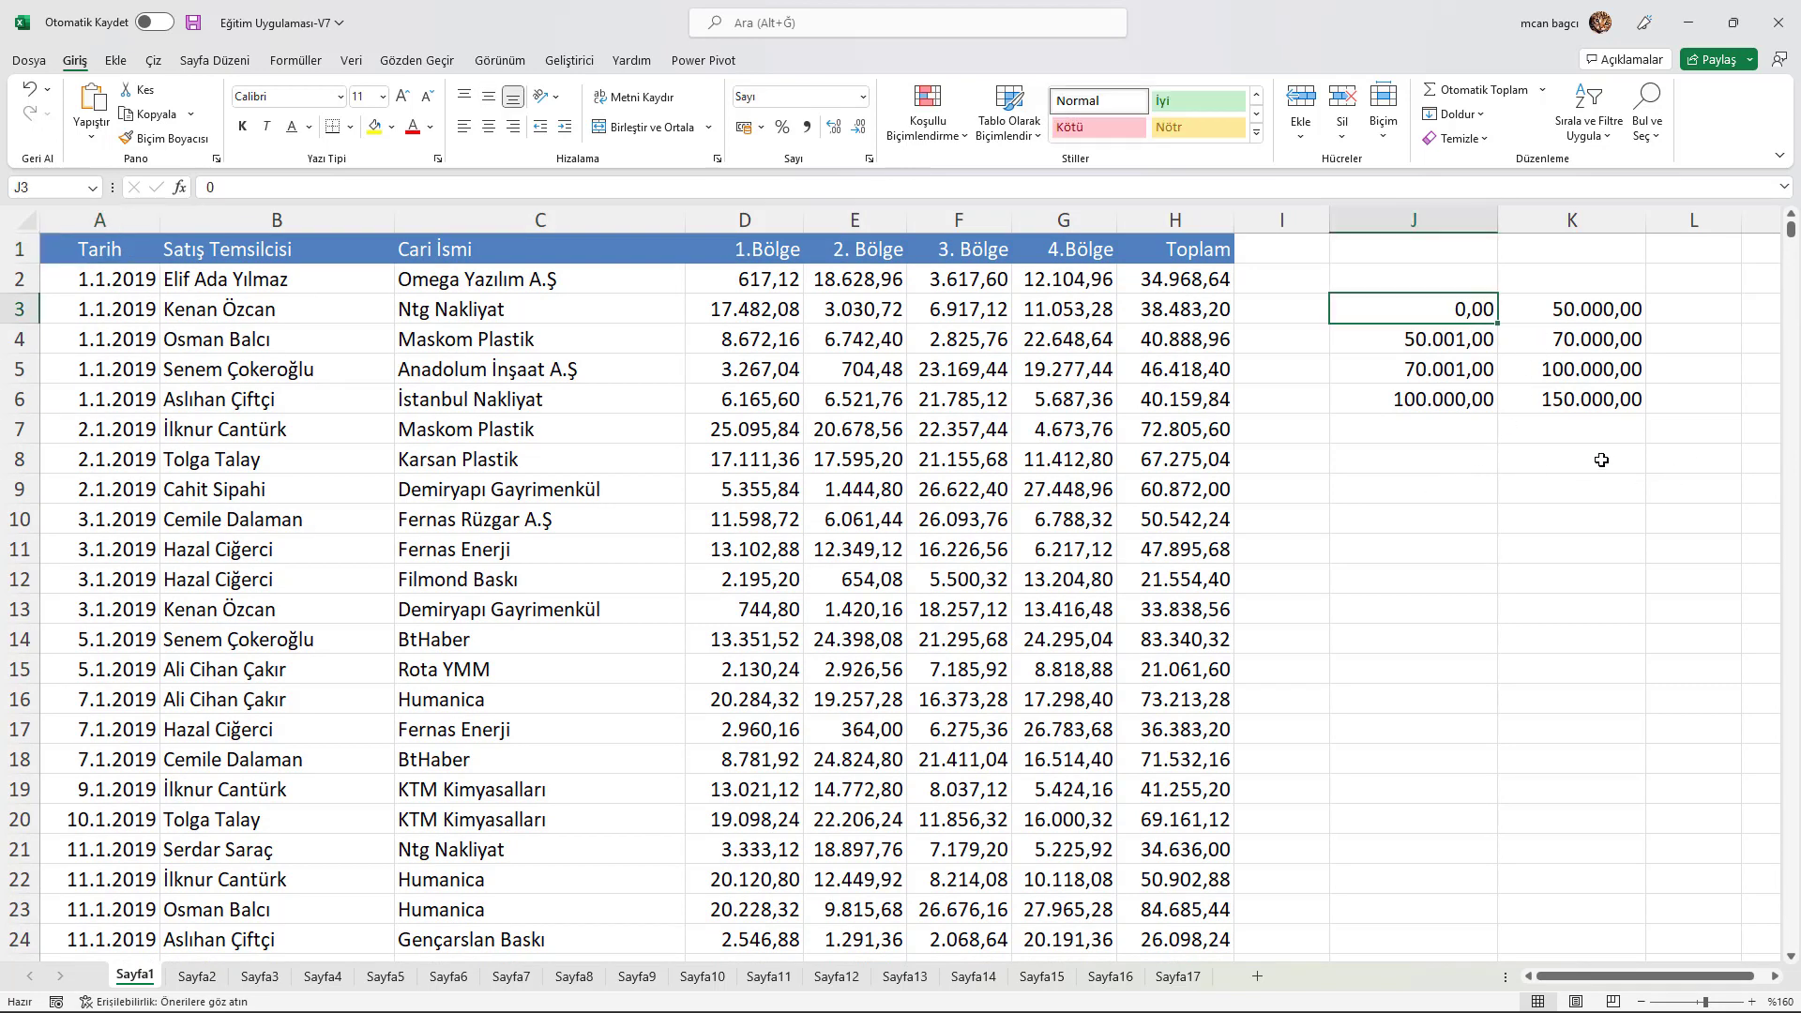
left_click(1778, 978)
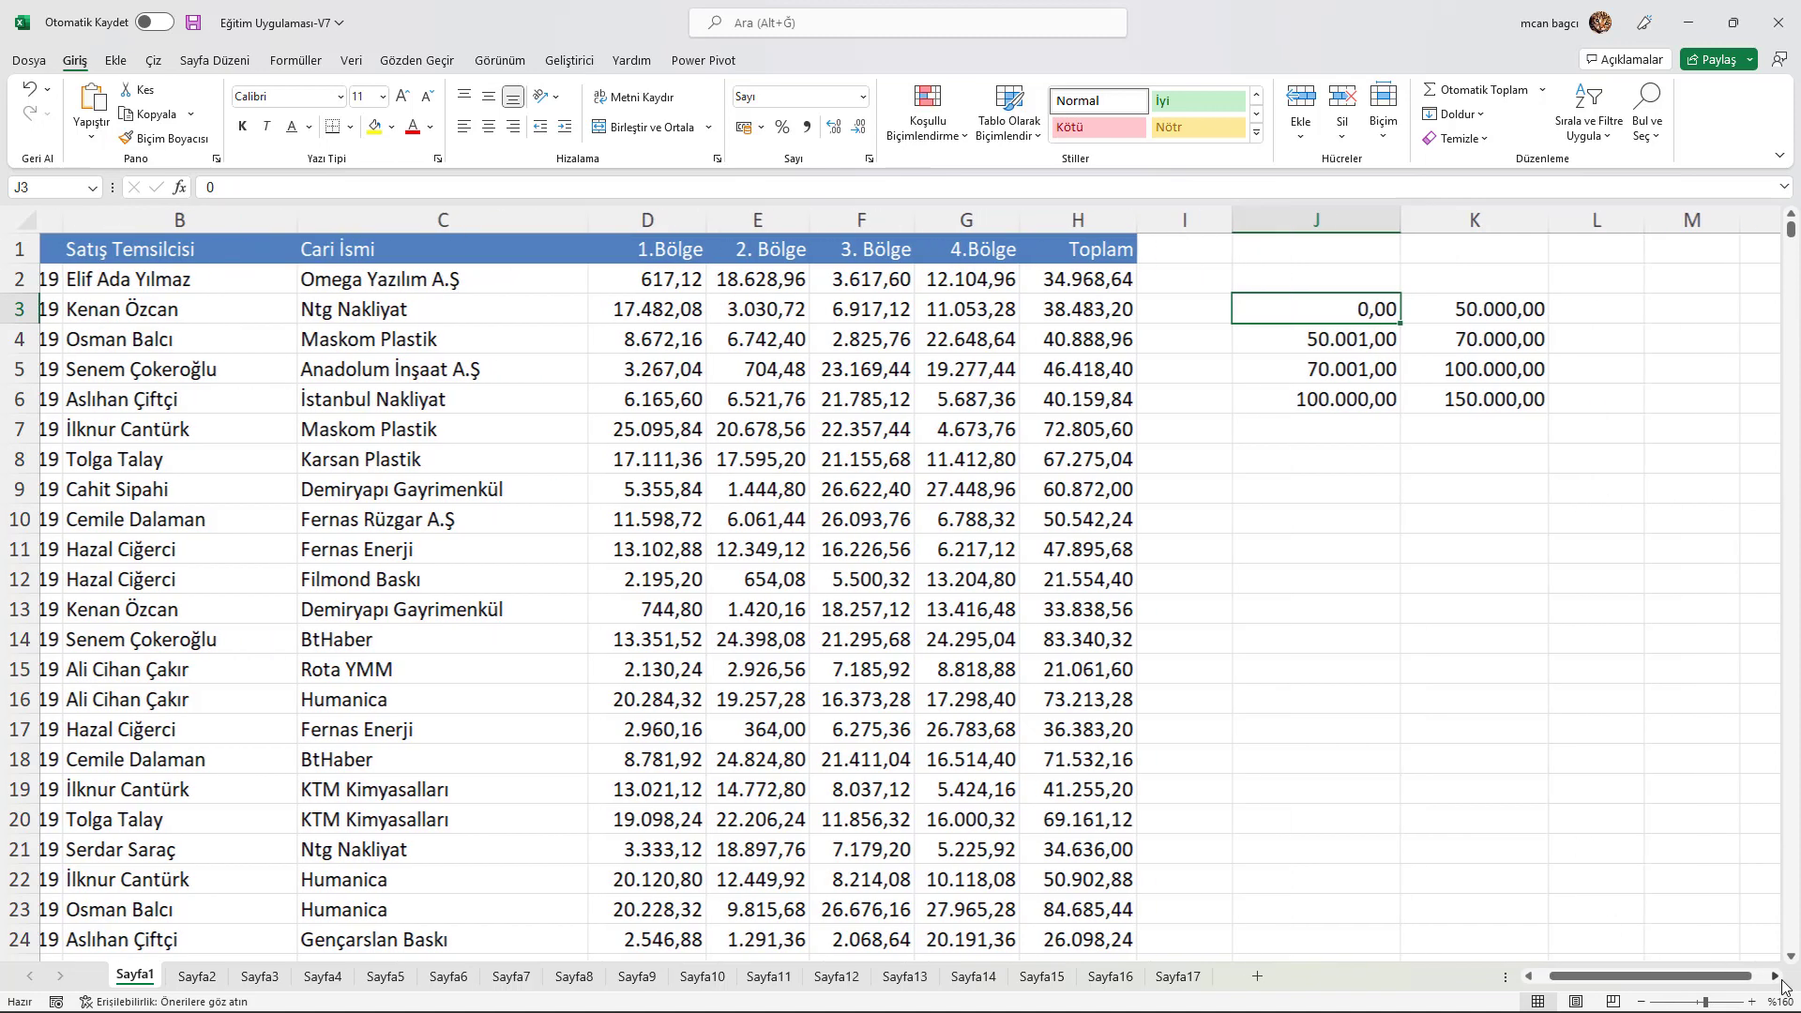
left_click(1778, 979)
left_click(1777, 978)
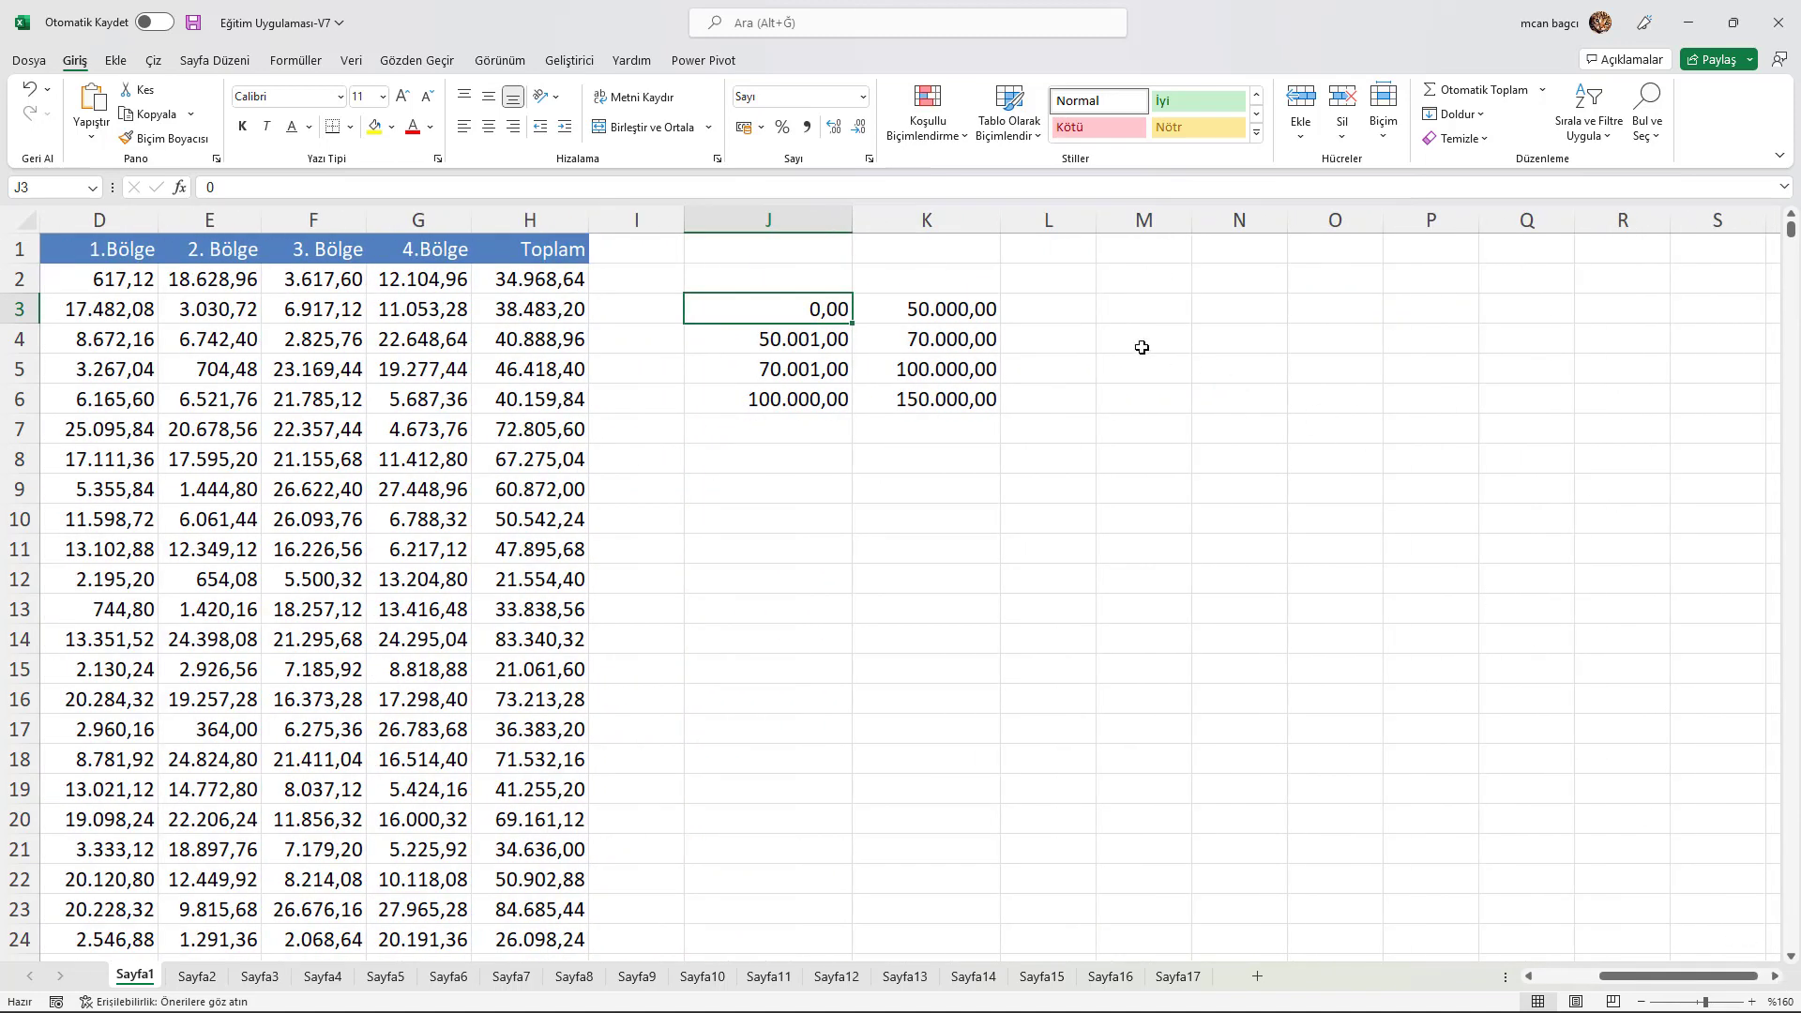
- Navigate to the ends of the data and select the whole Toplam column
left_click(530, 220)
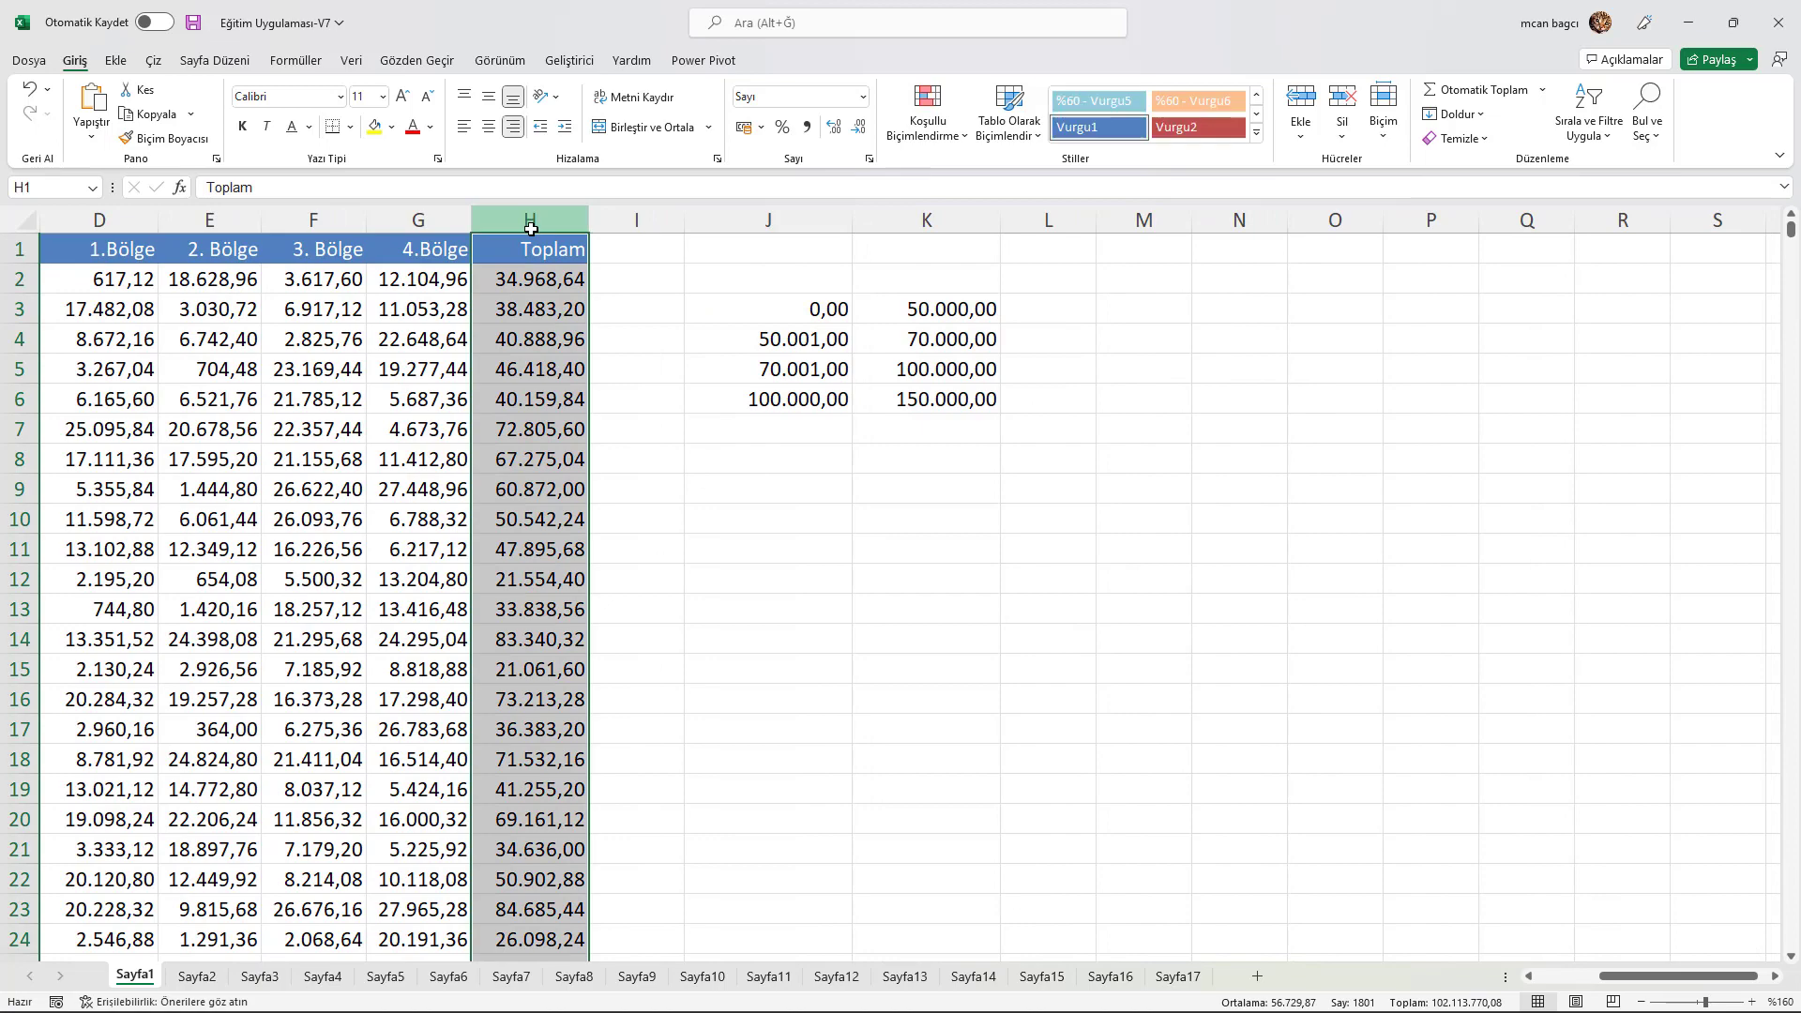
left_click(502, 336)
key("ctrl+Down")
key("ctrl+Down")
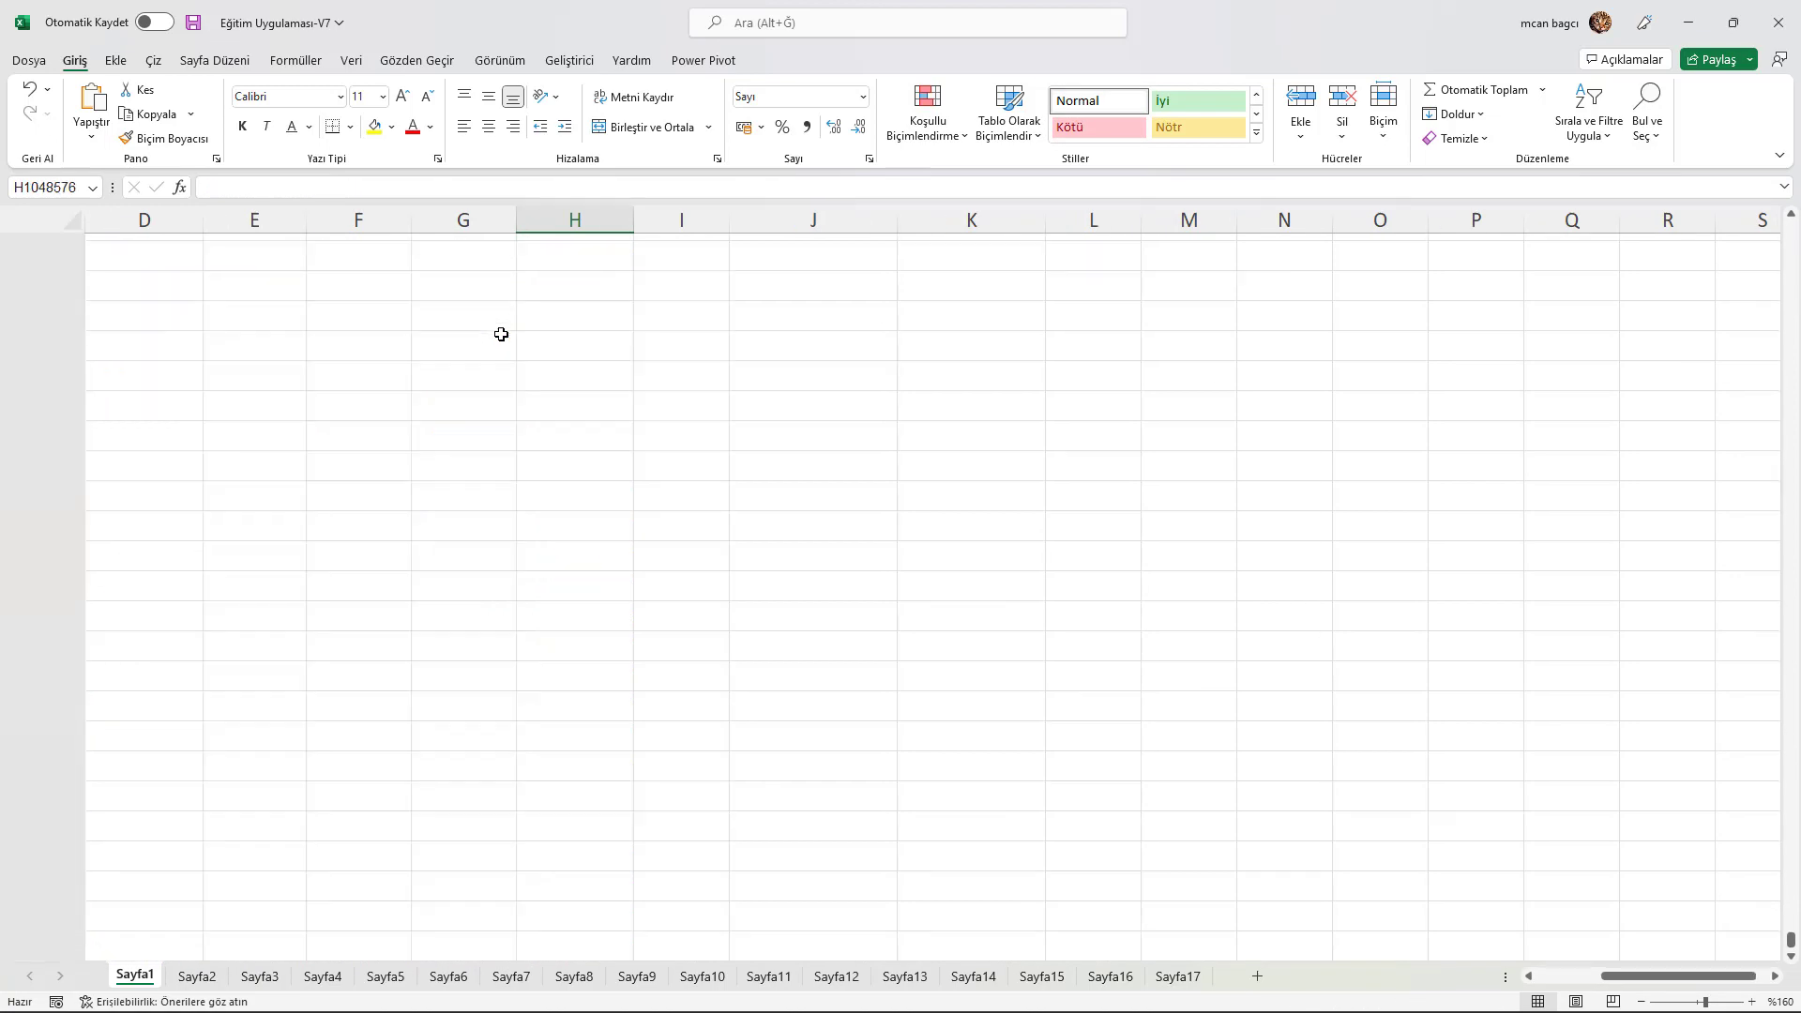
key("Left")
key("ctrl+Left")
key("ctrl+Up")
key("ctrl+Up")
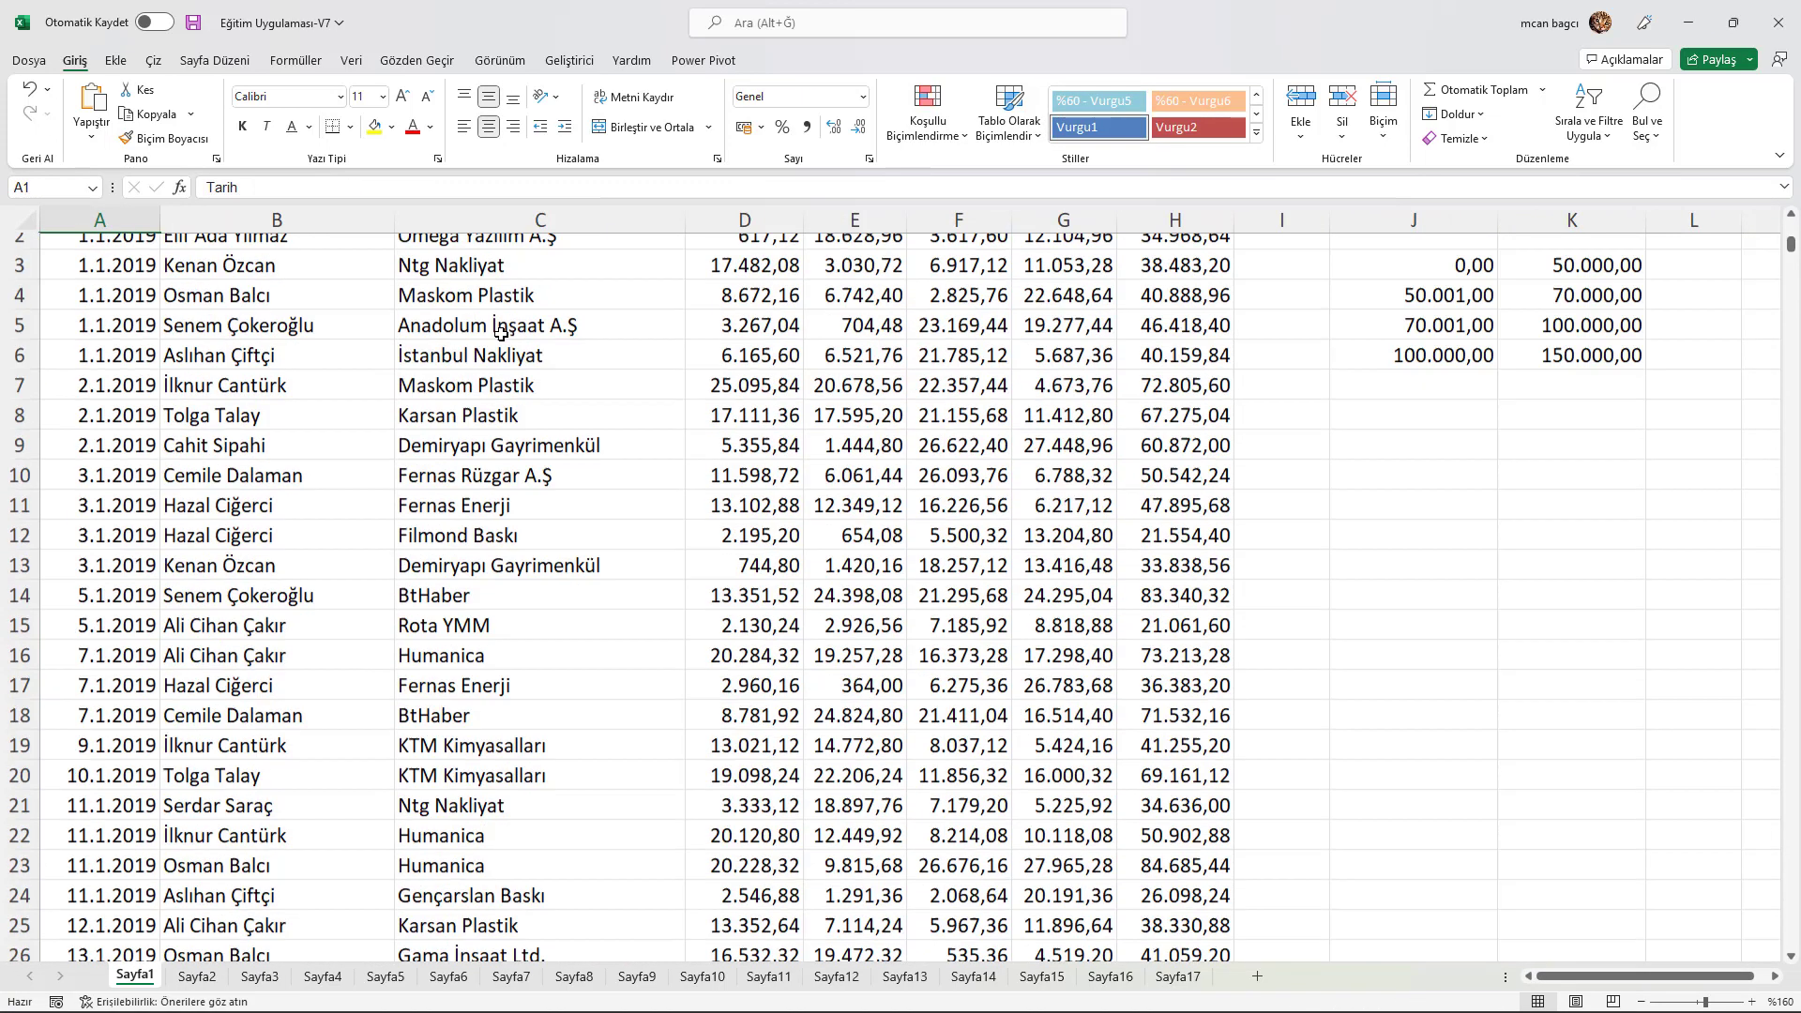
key("ctrl+Right")
key("ctrl+Down")
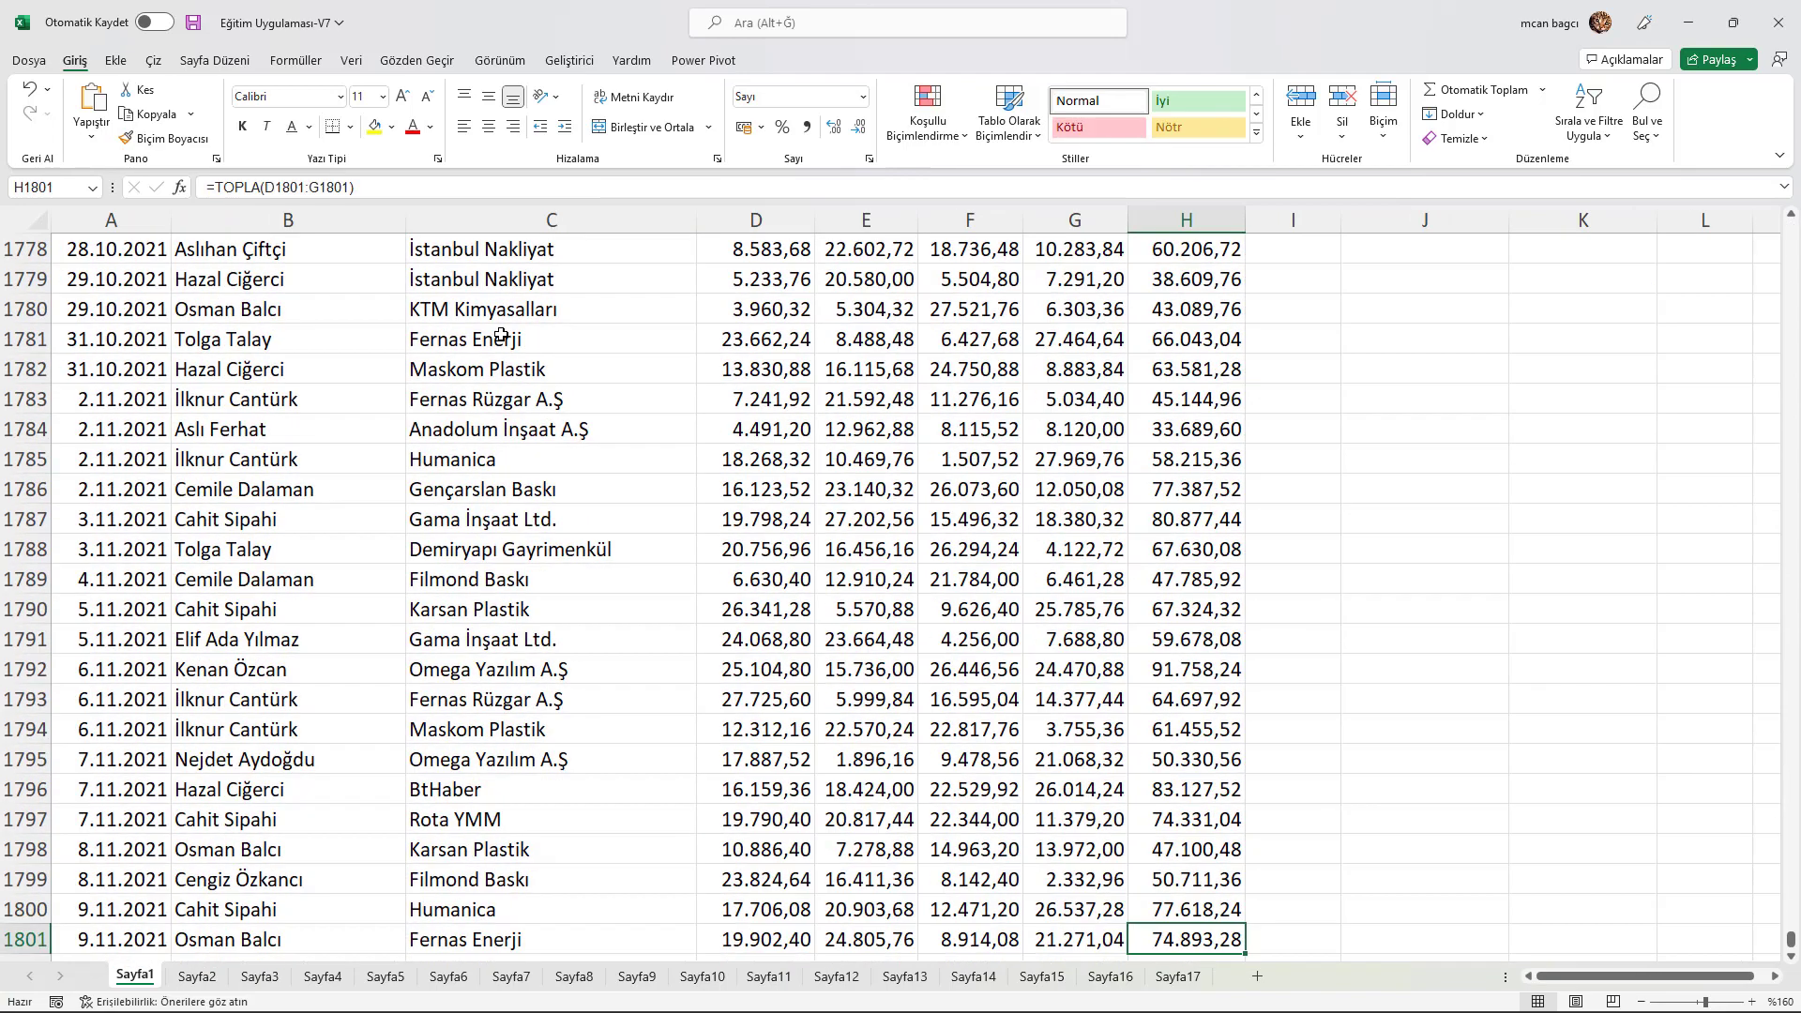
key("ctrl+Down")
key("ctrl+Up")
key("ctrl+Up")
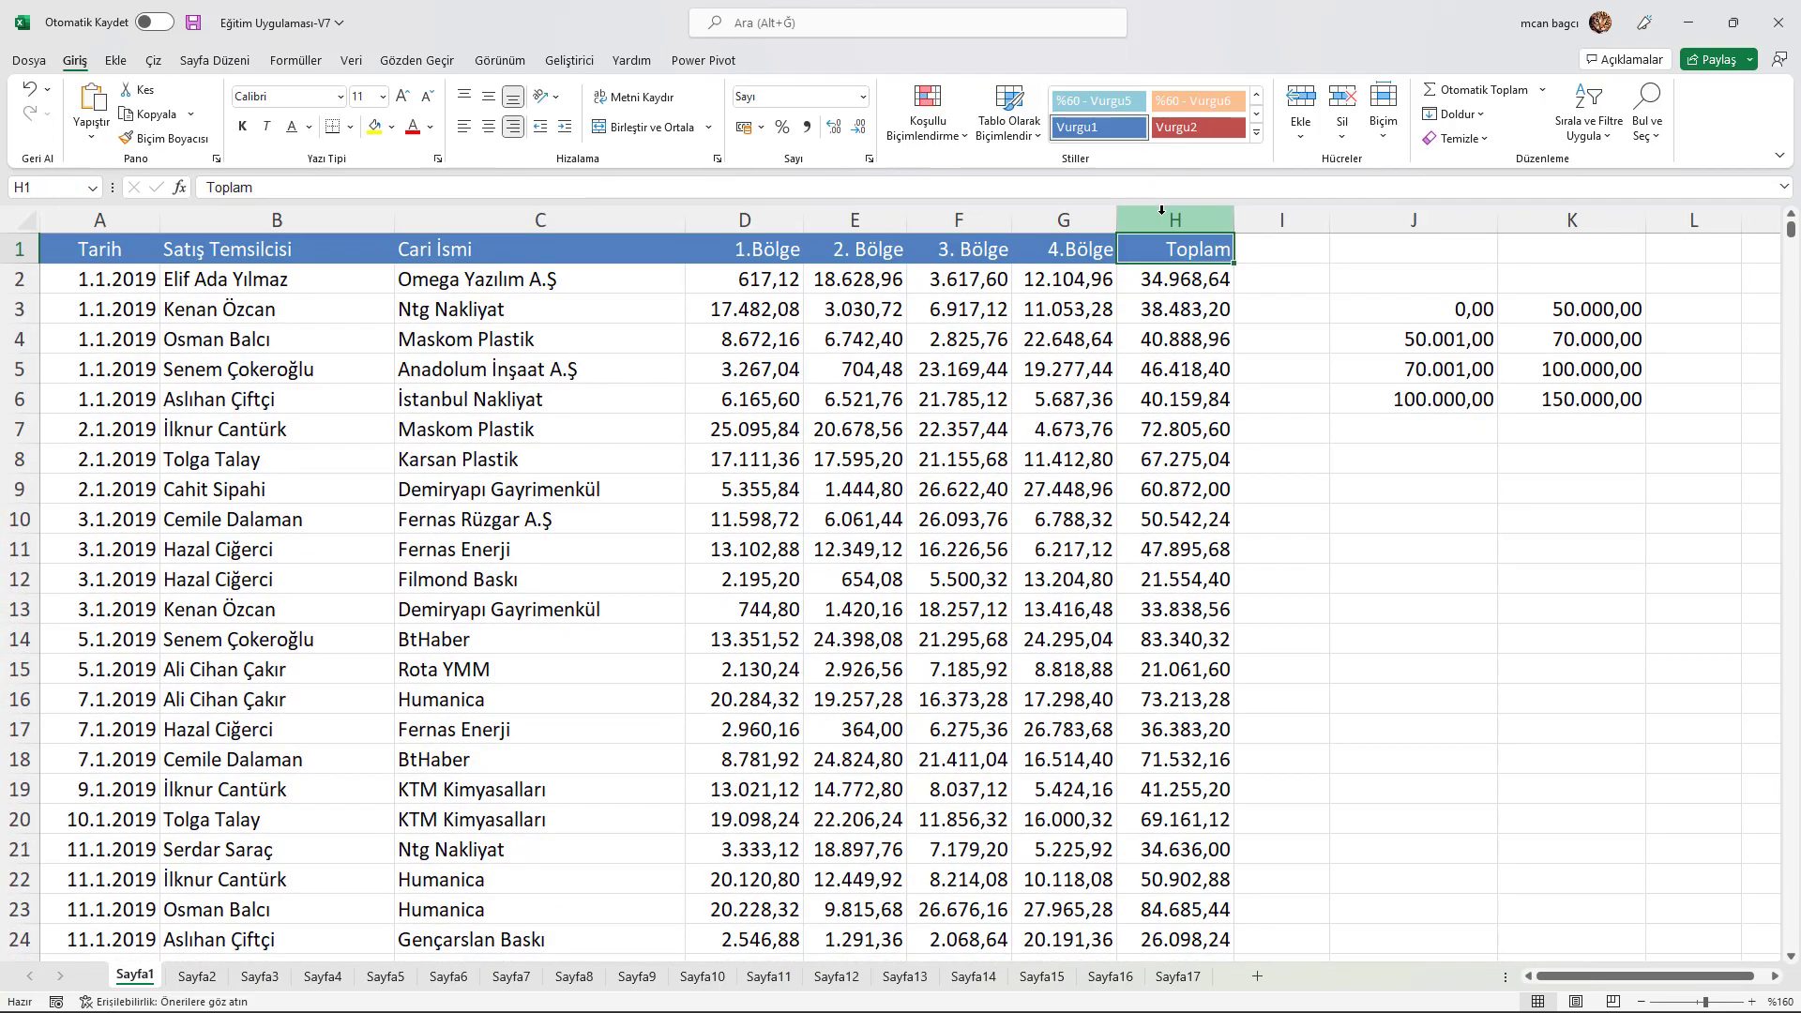
left_click(1162, 221)
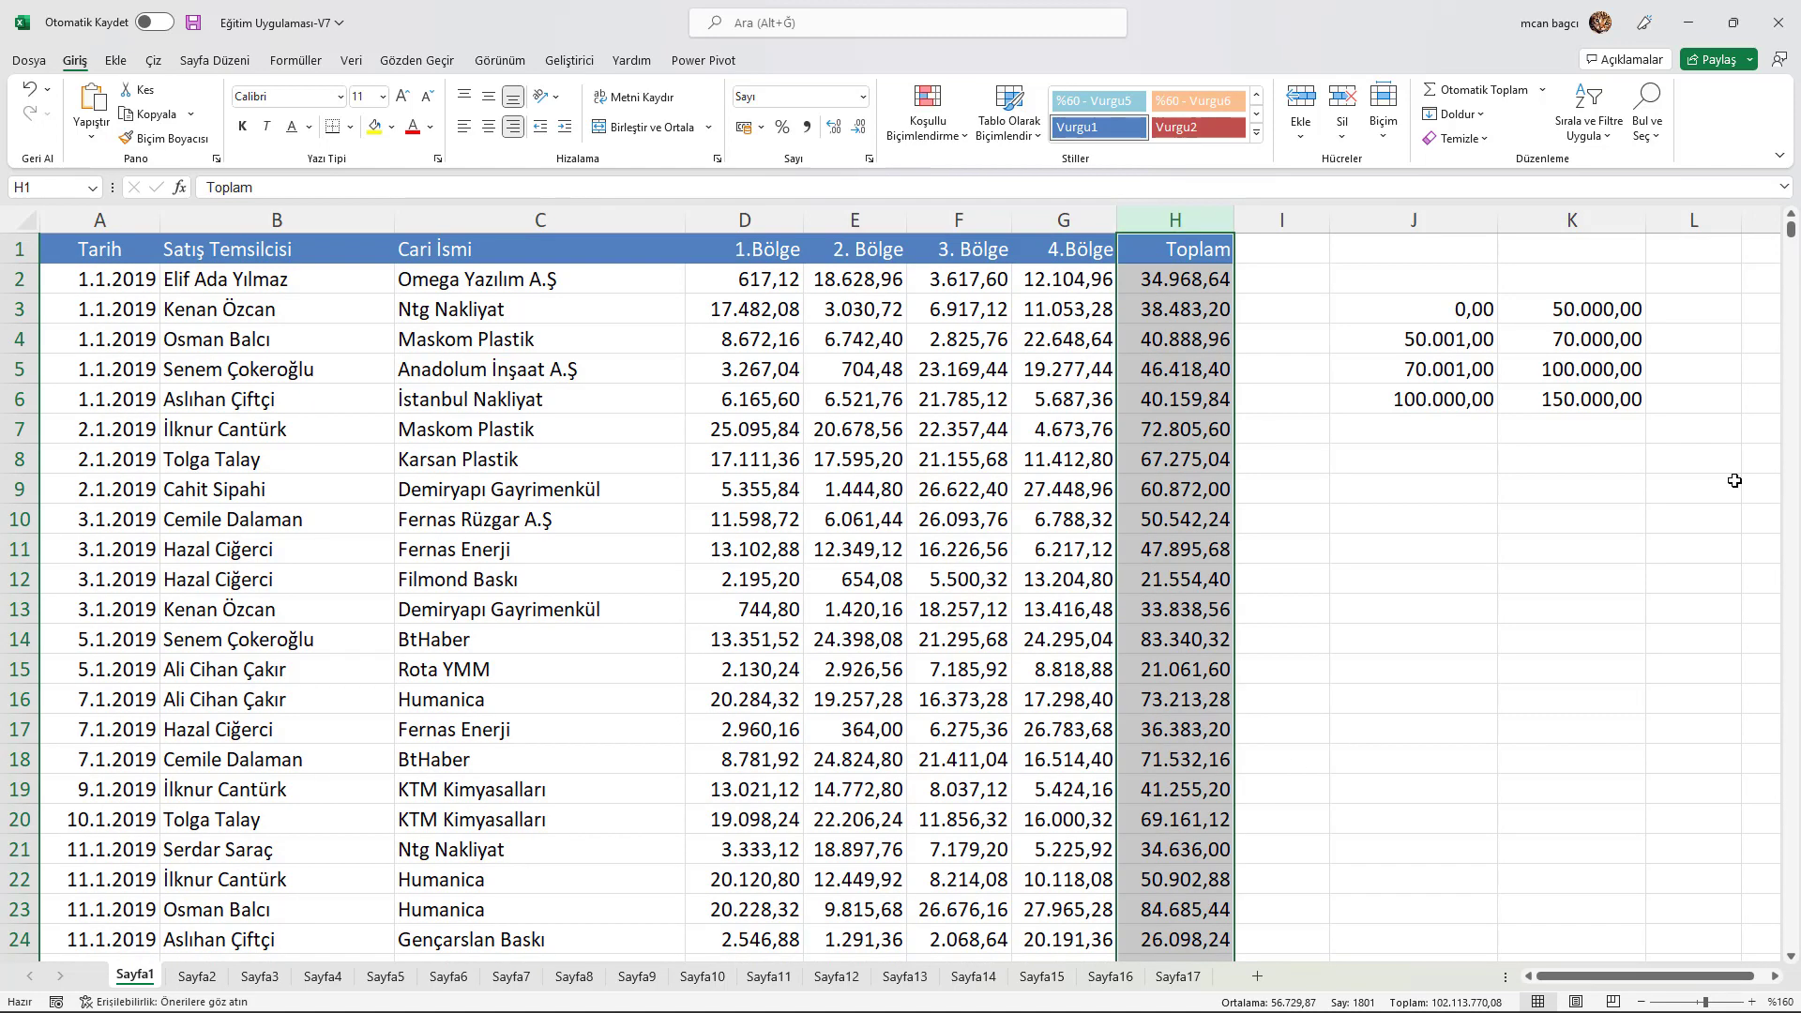
- Select cell L3 for the first count result
left_click(1702, 322)
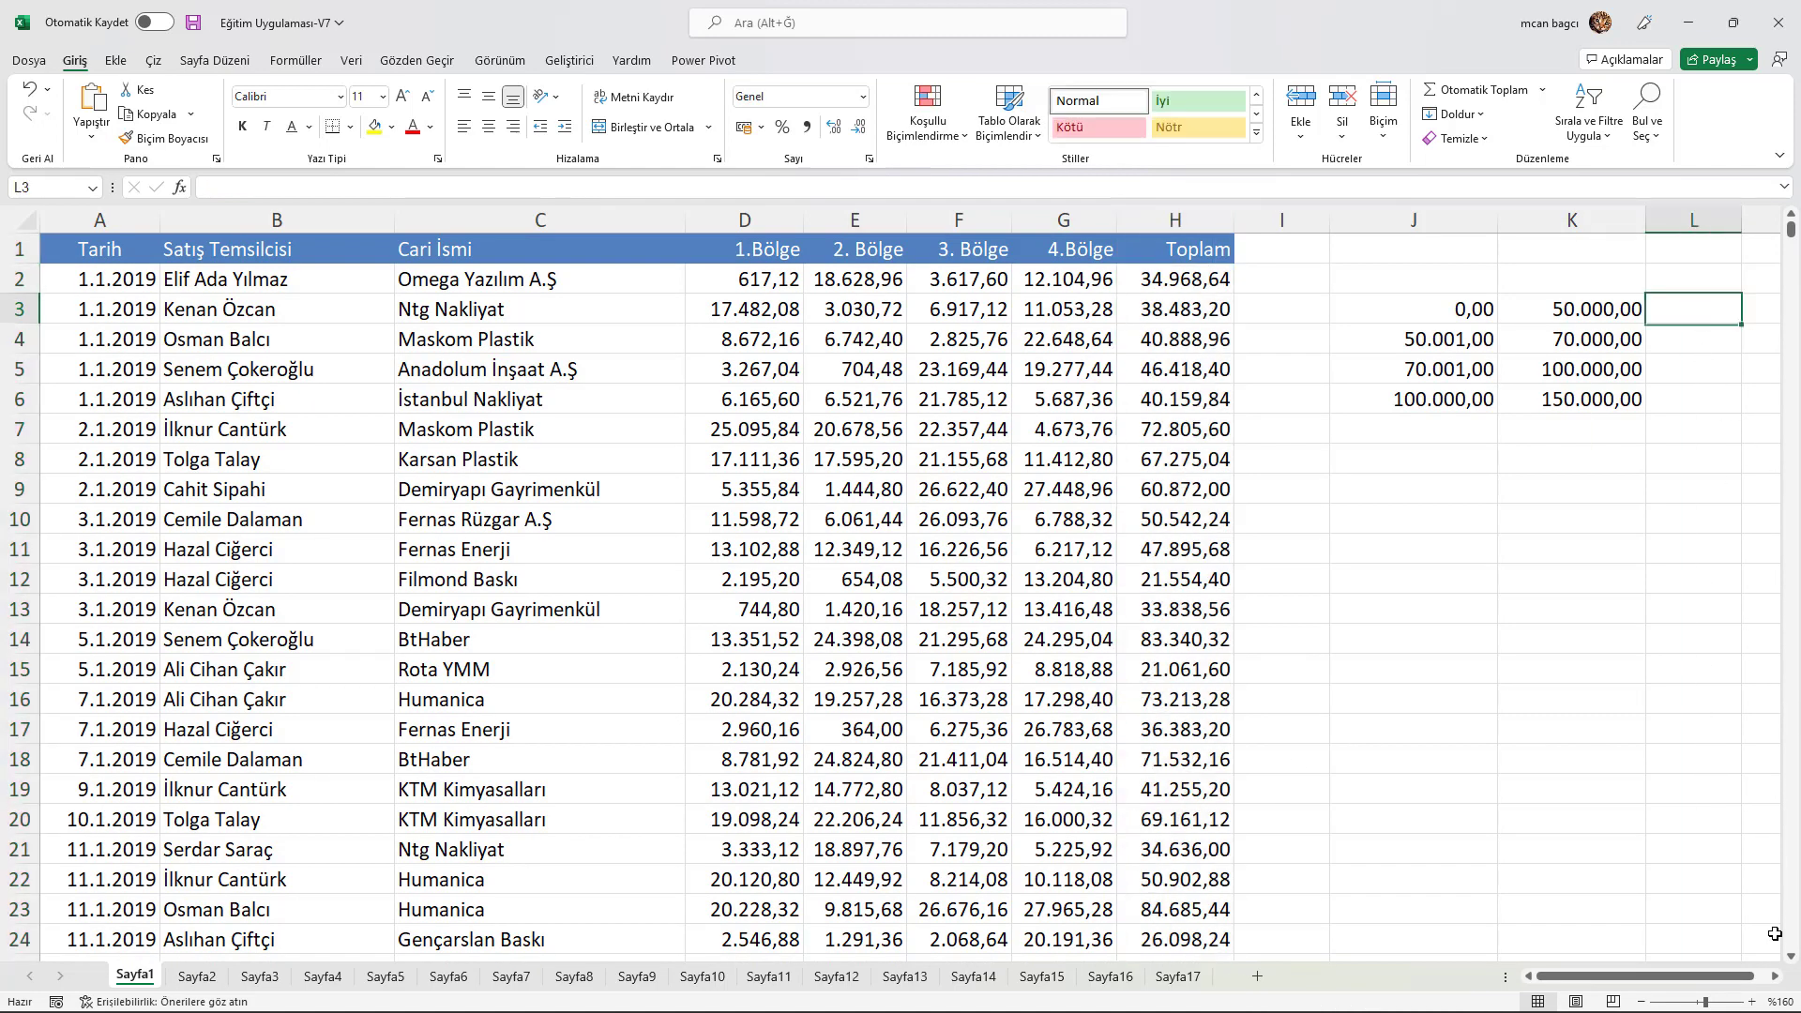
left_click(1780, 977)
left_click(1780, 976)
scroll(1558, 713, "up", 3, "ctrl")
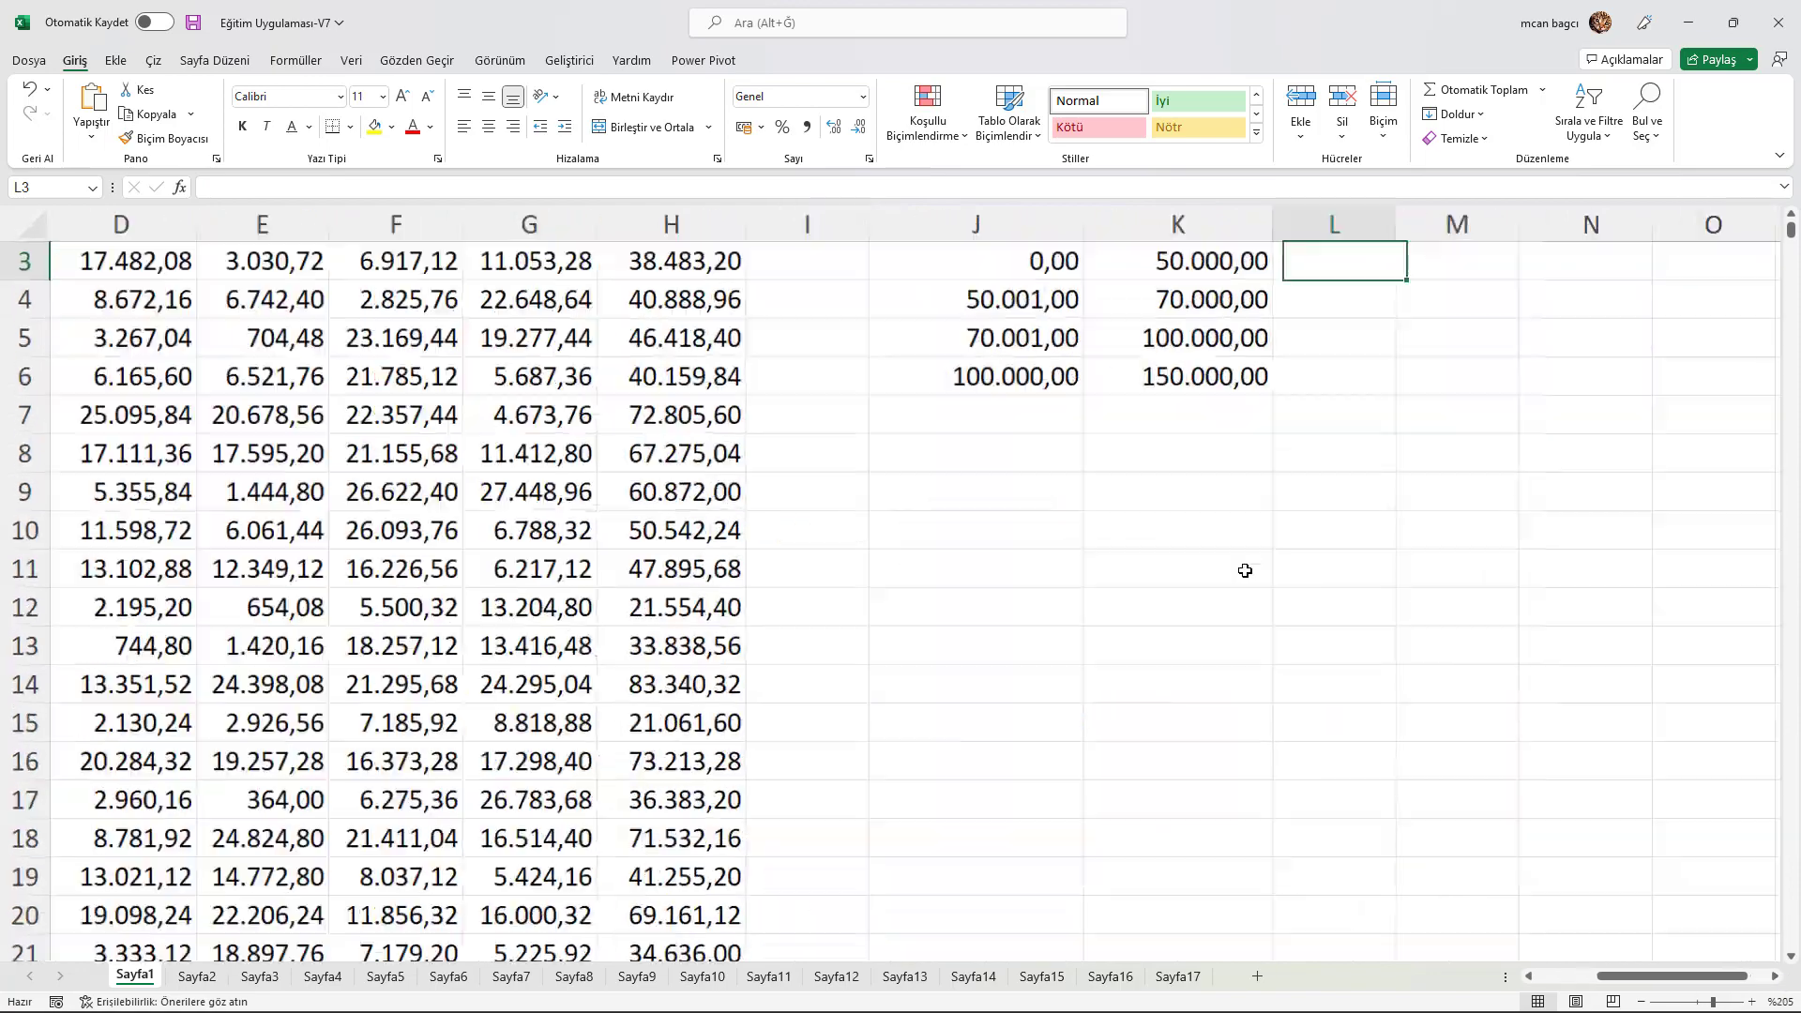
scroll(1391, 627, "up", 1, "ctrl")
left_click(1775, 977)
left_click(1775, 977)
left_click(1775, 977)
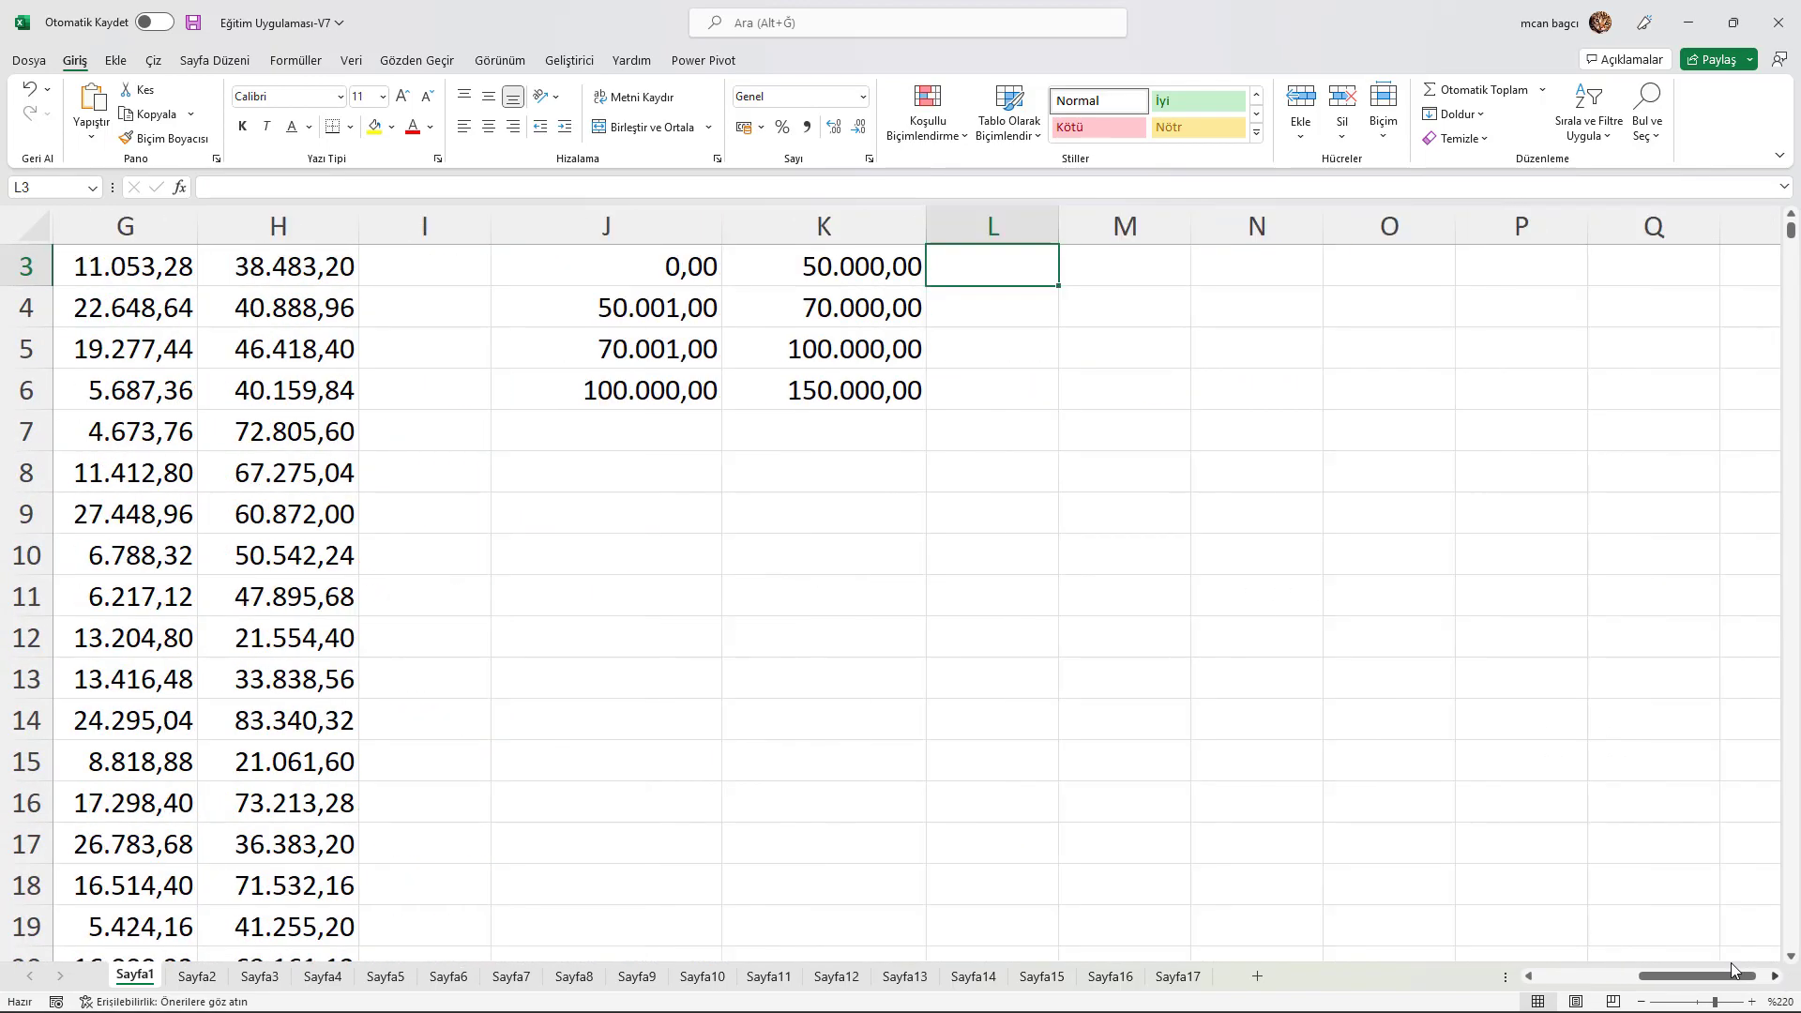
scroll(985, 662, "up", 1)
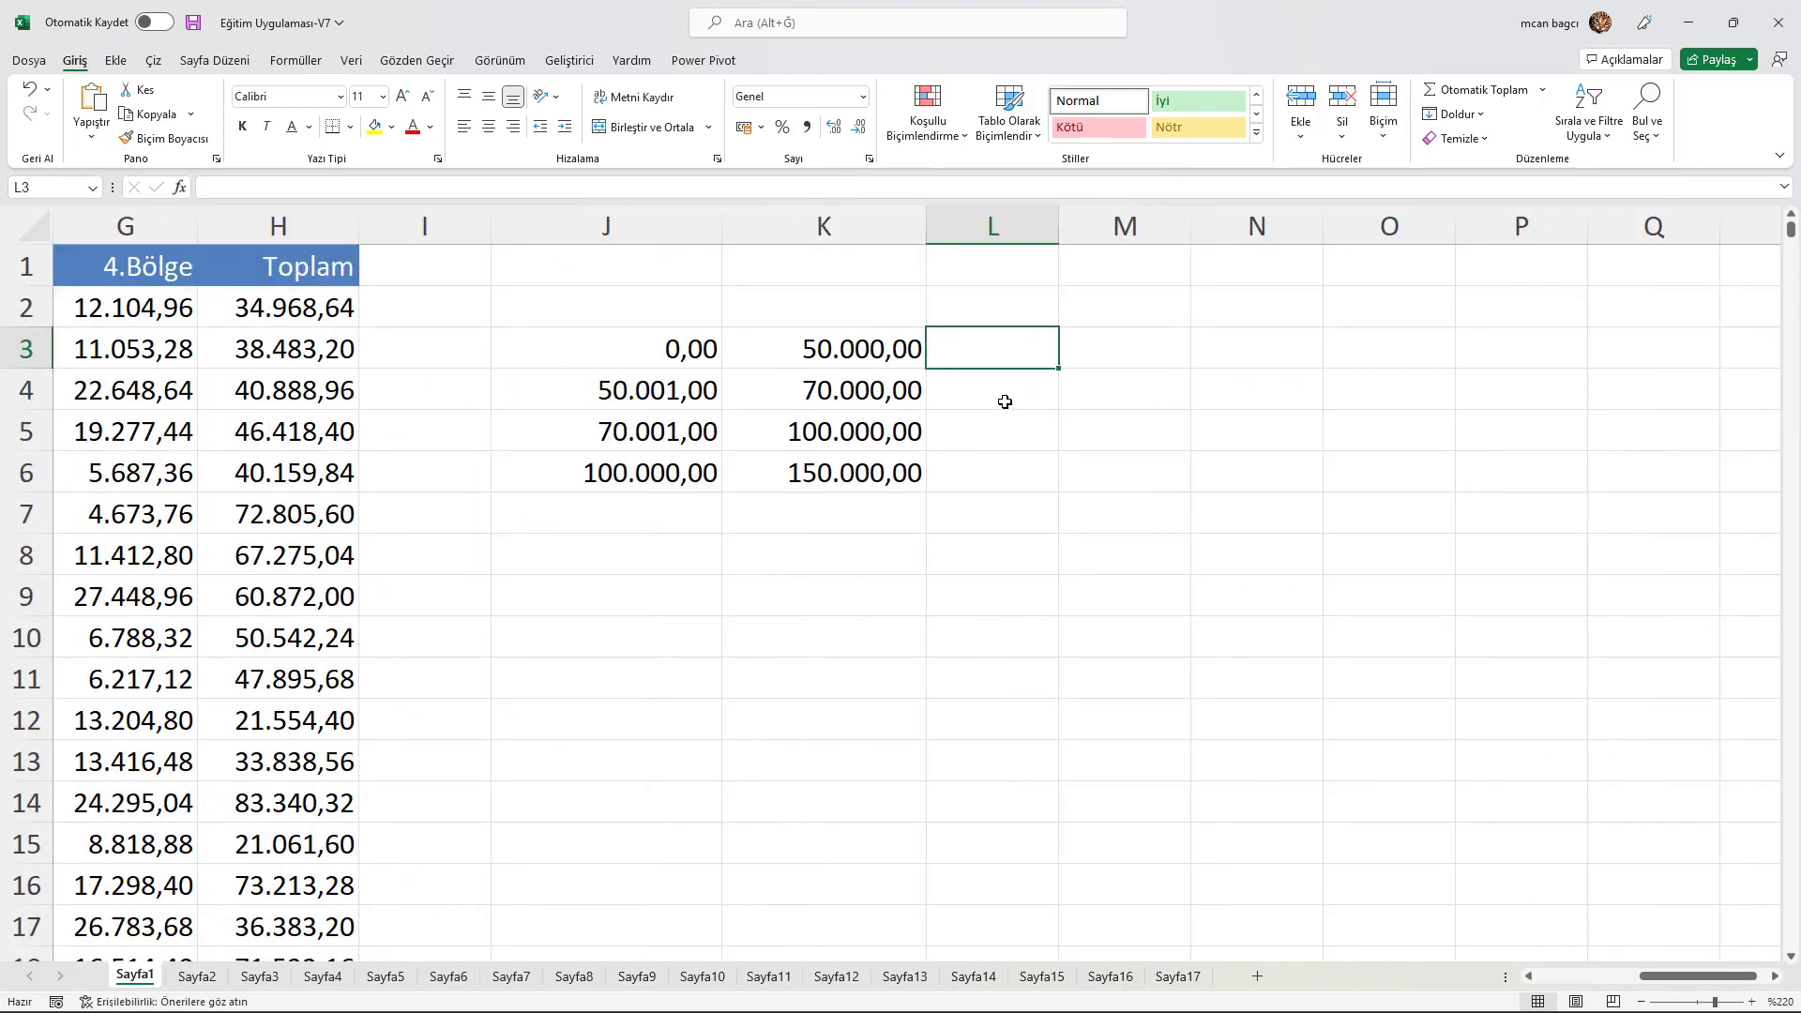
- In L3 enter =ÇOKEĞERSAY(H:H;">="&J3 as the start of the count formula
type("=çok")
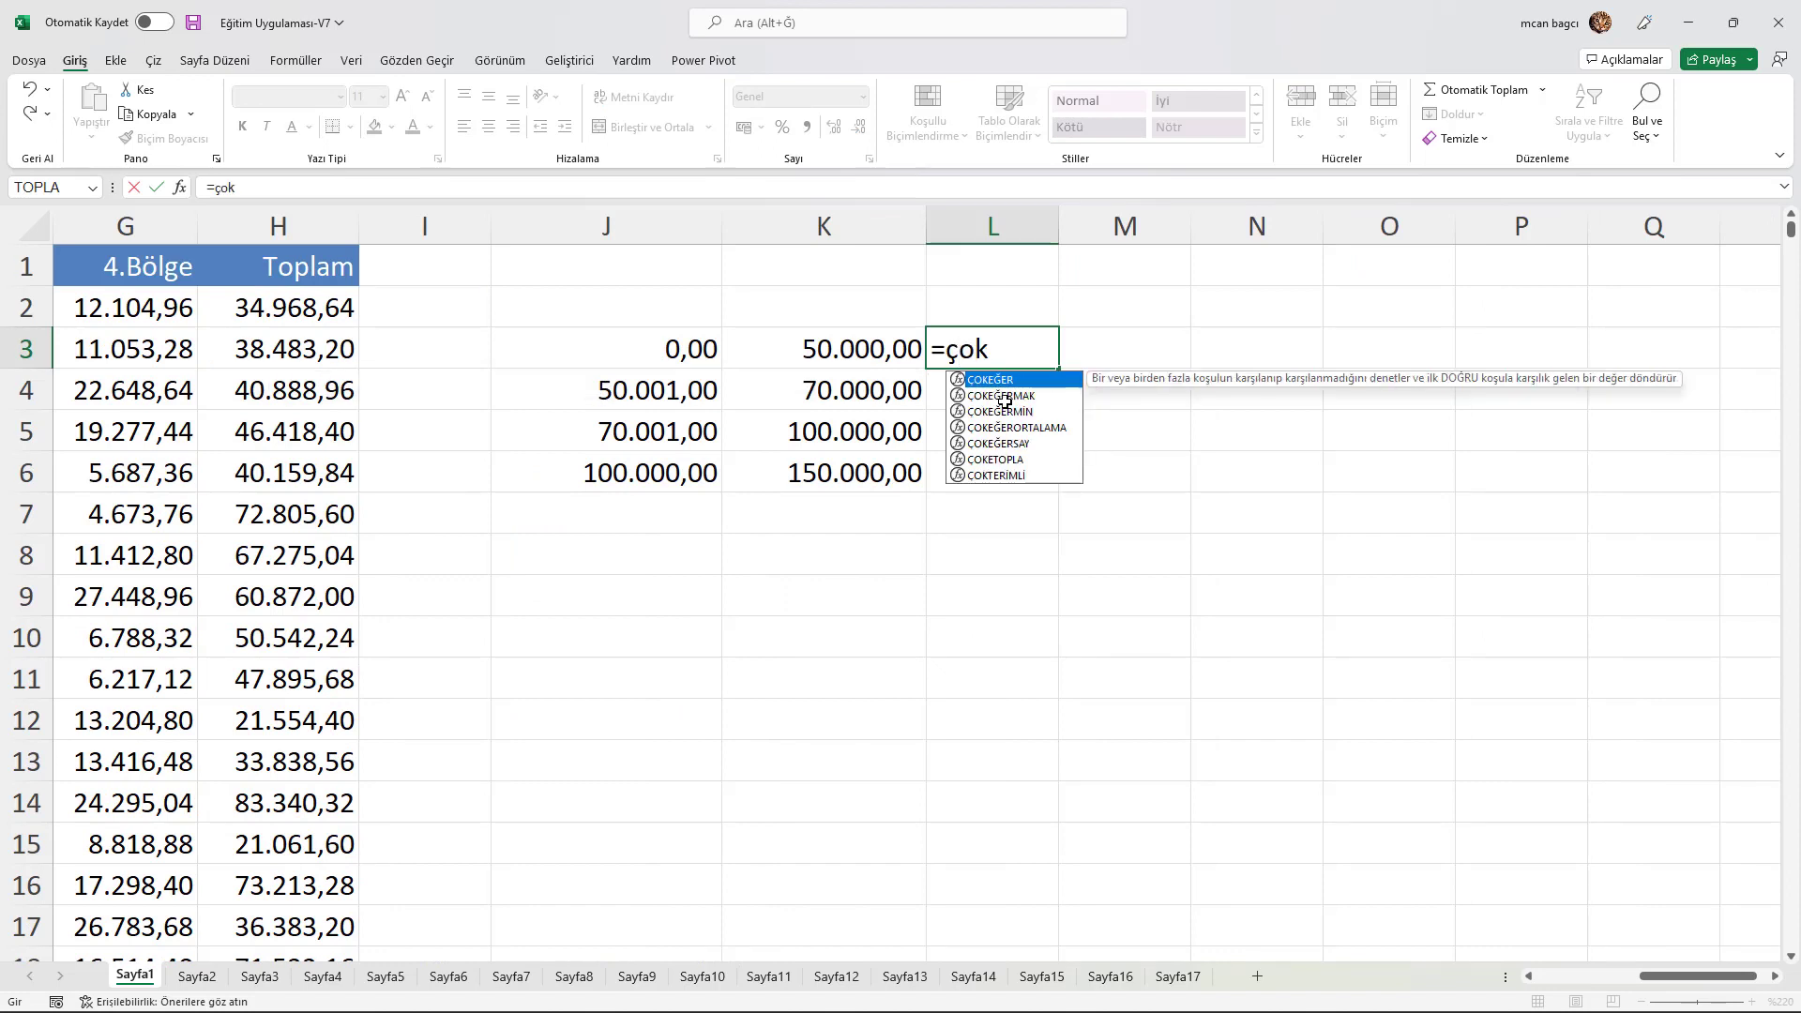
key("Down")
key("Down")
key("Down")
key("Down")
key("Tab")
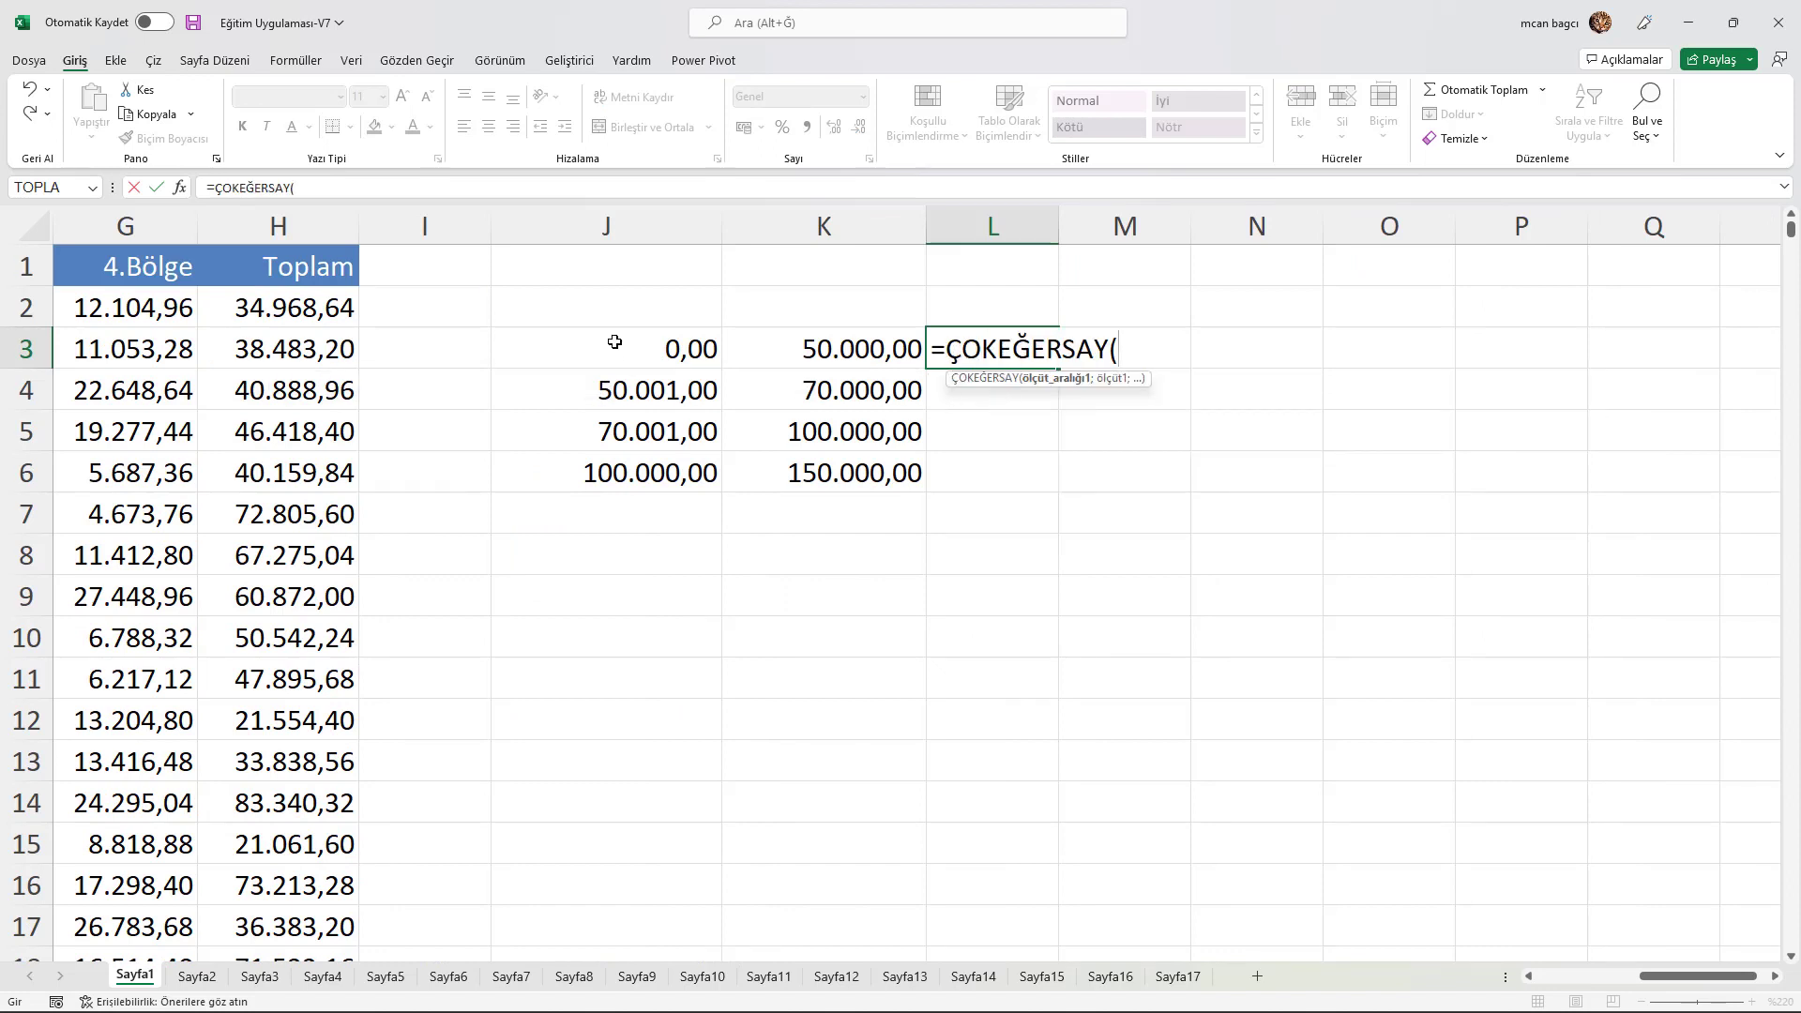
left_click(264, 222)
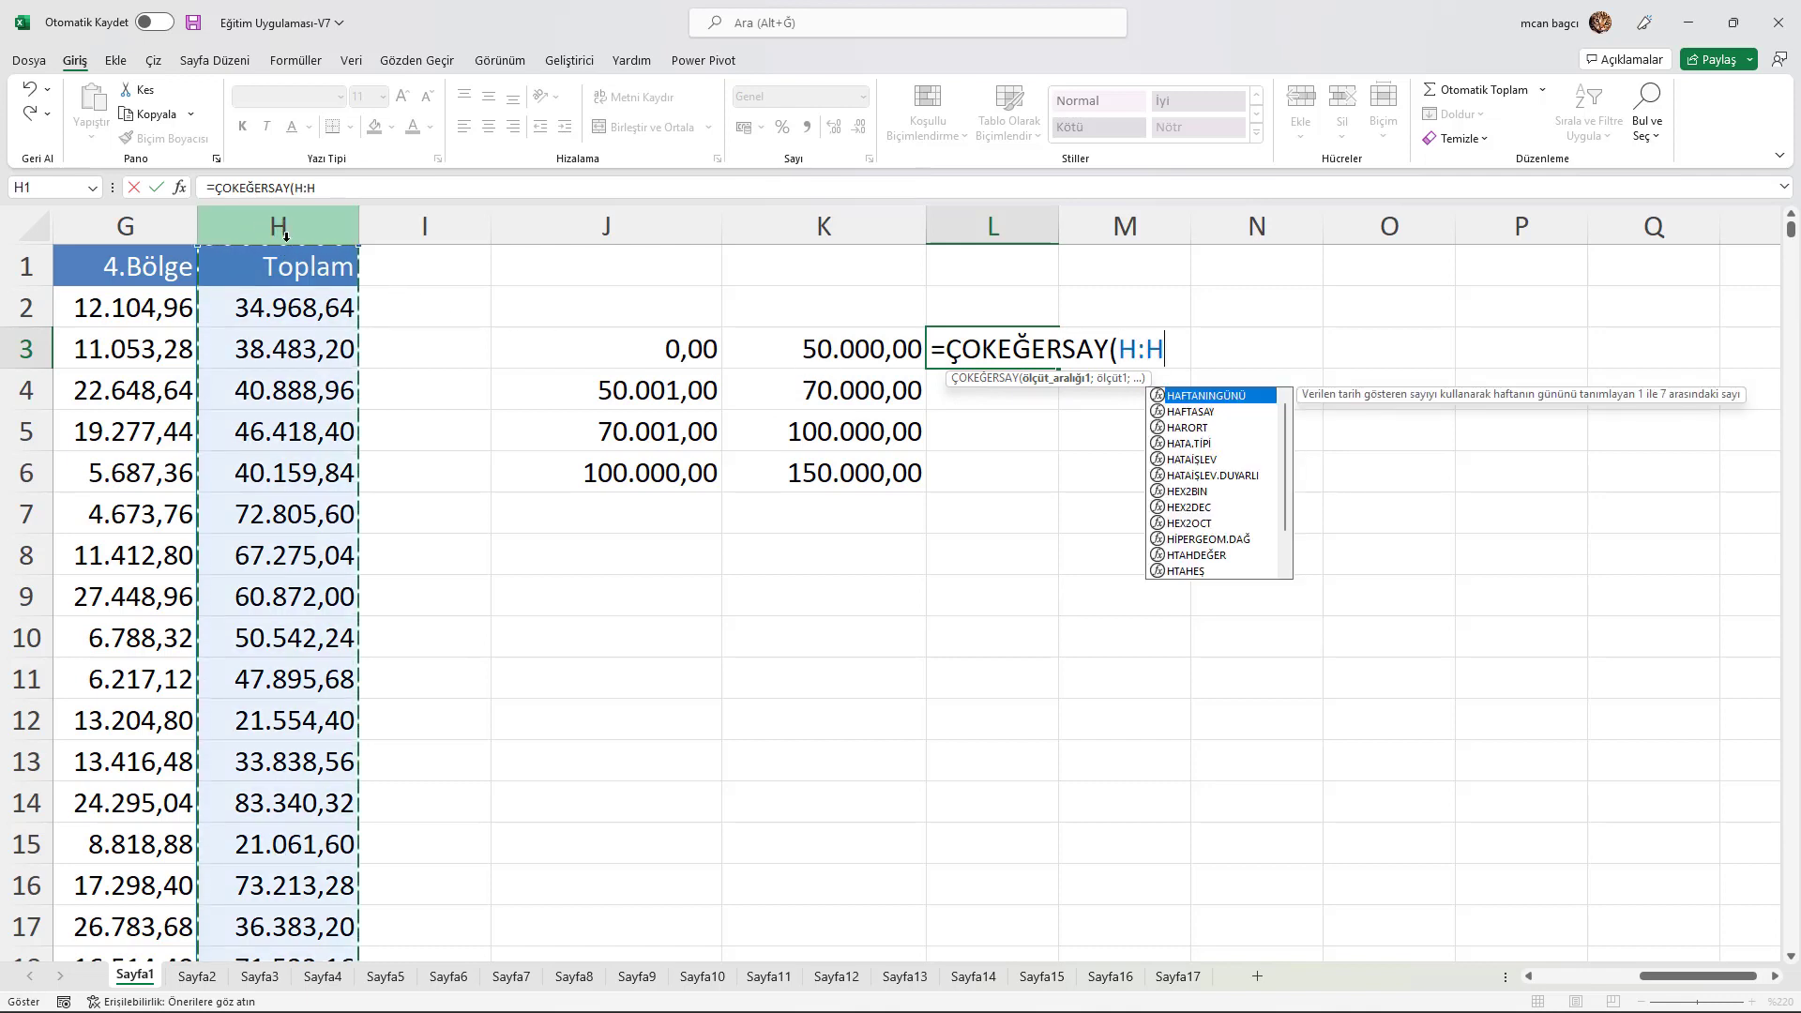
type(";\">=")
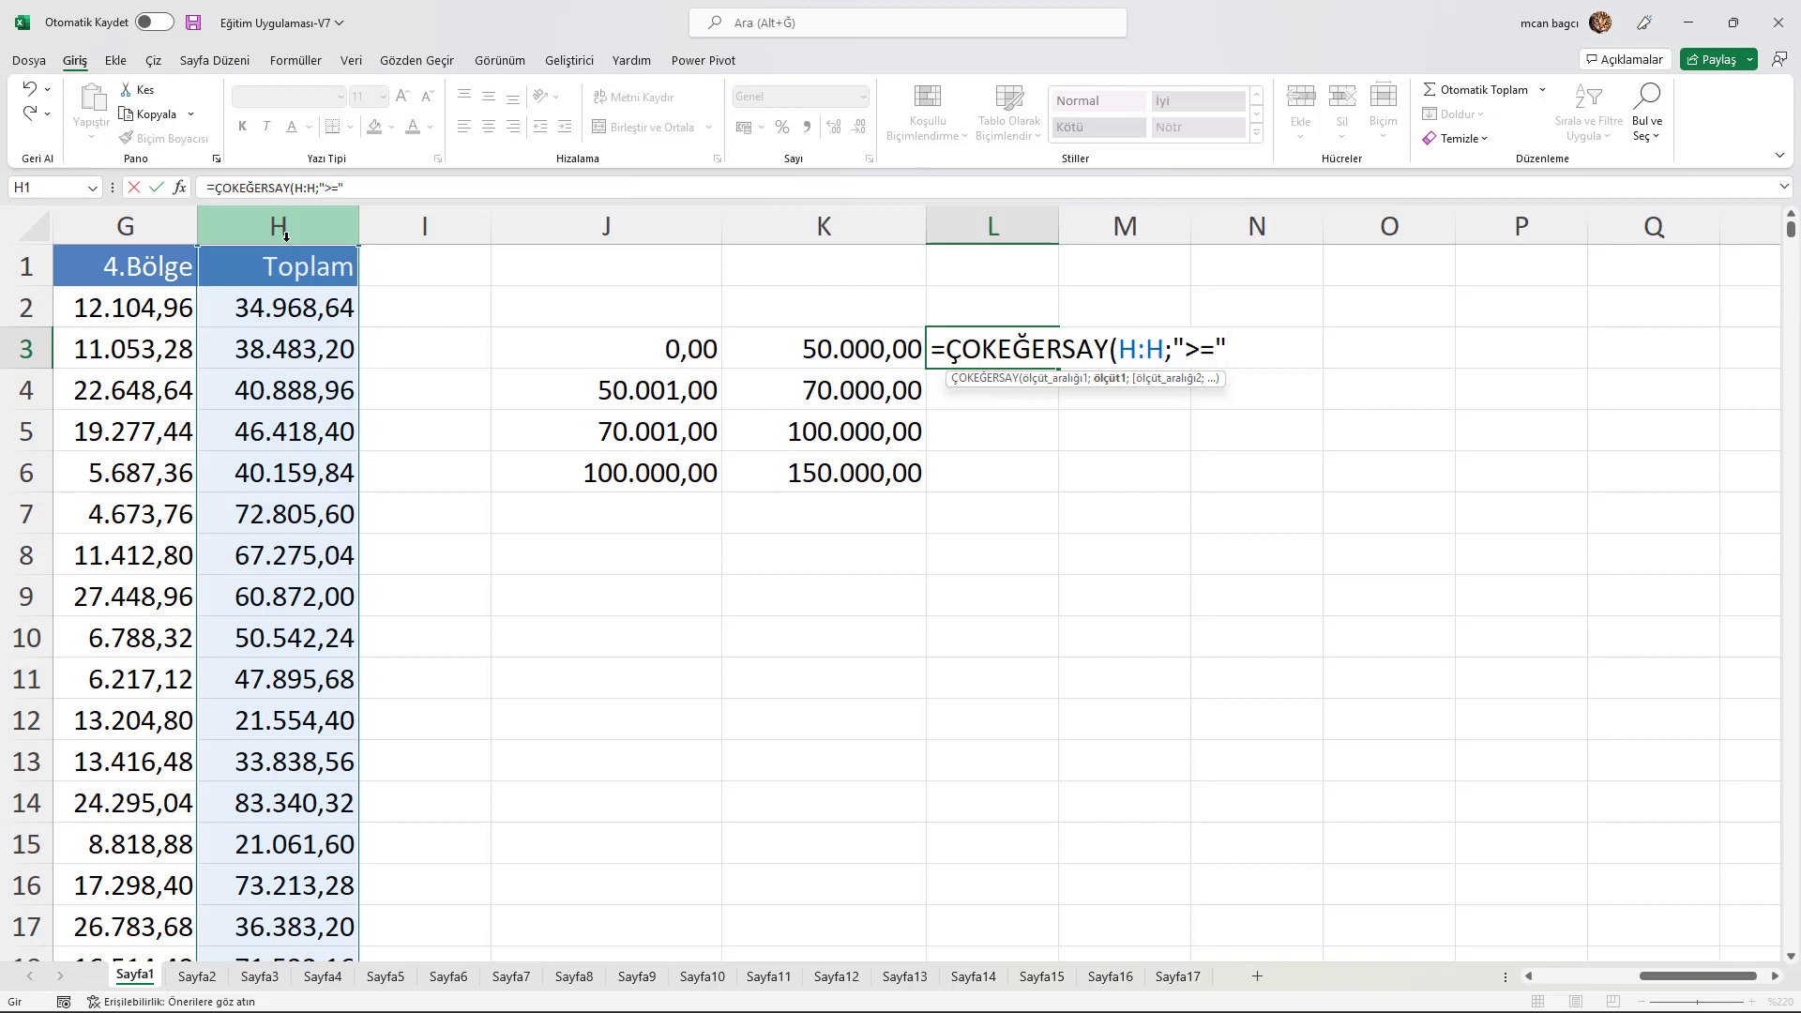
type("&")
left_click(586, 340)
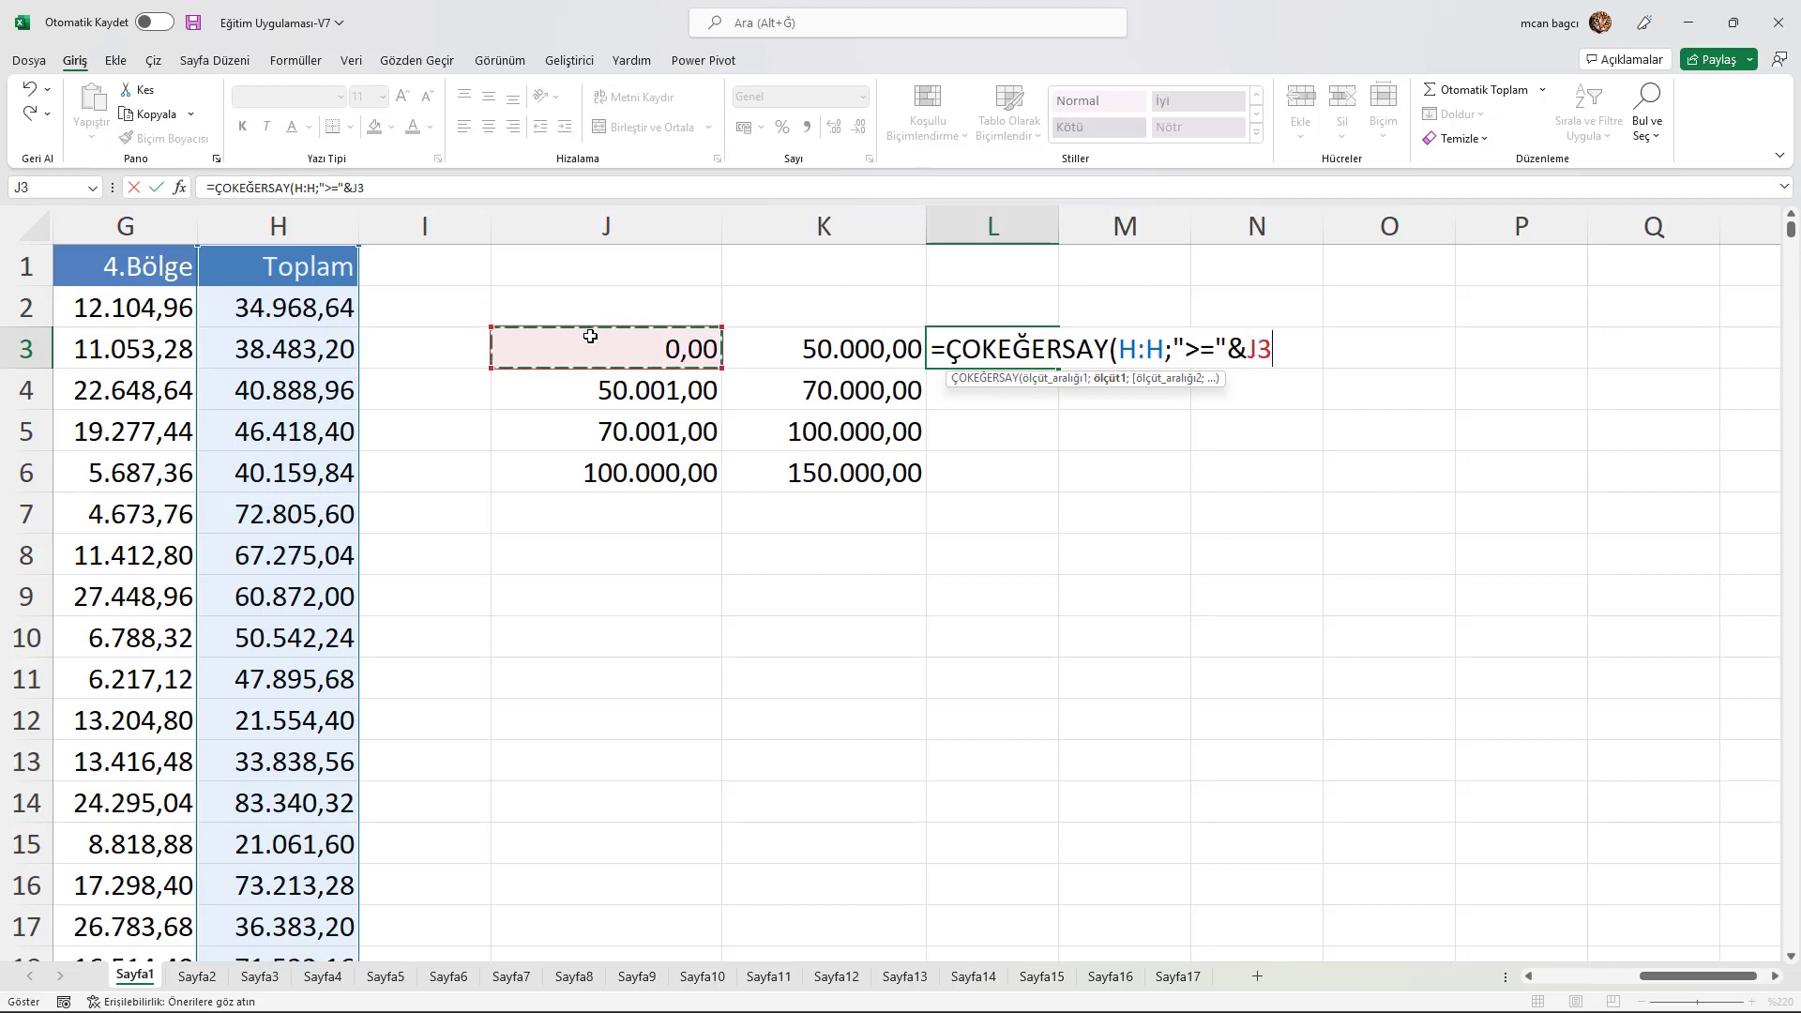
- Remove the stray 0 from the criterion and re-reference J3 as the lower bound
left_click(1216, 347)
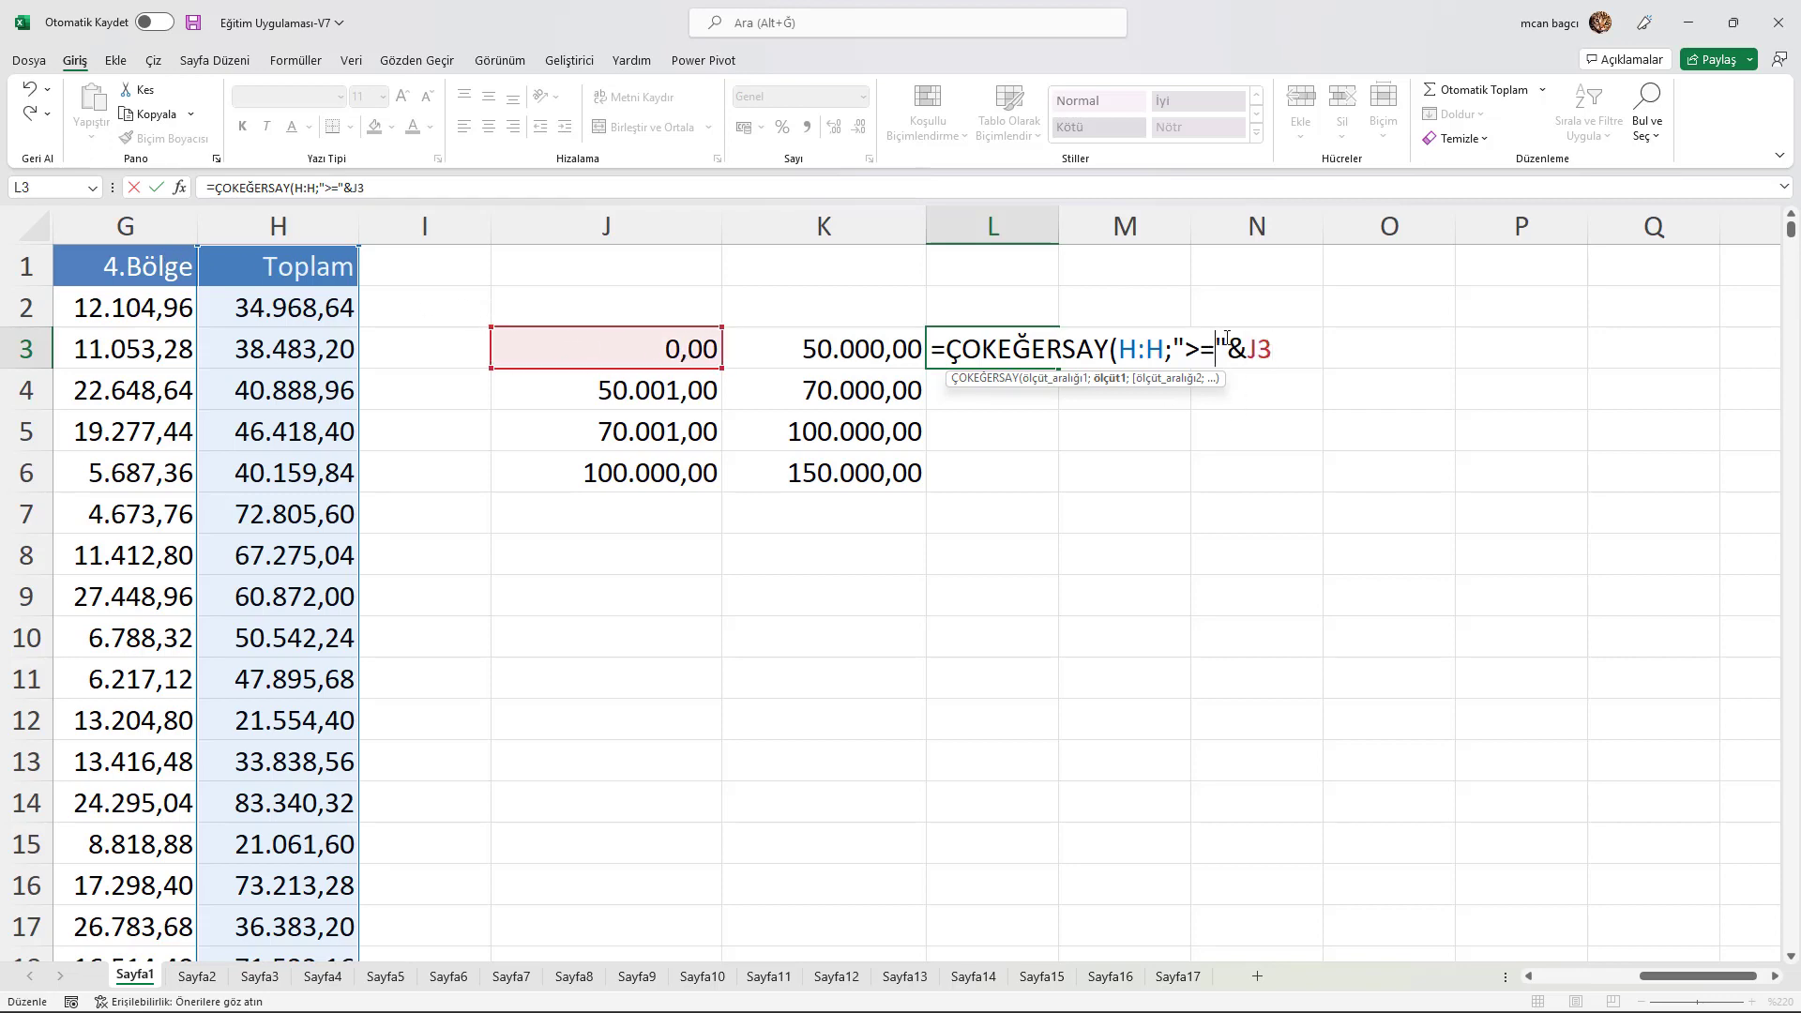
type("0")
key("Delete")
key("Delete")
key("Delete")
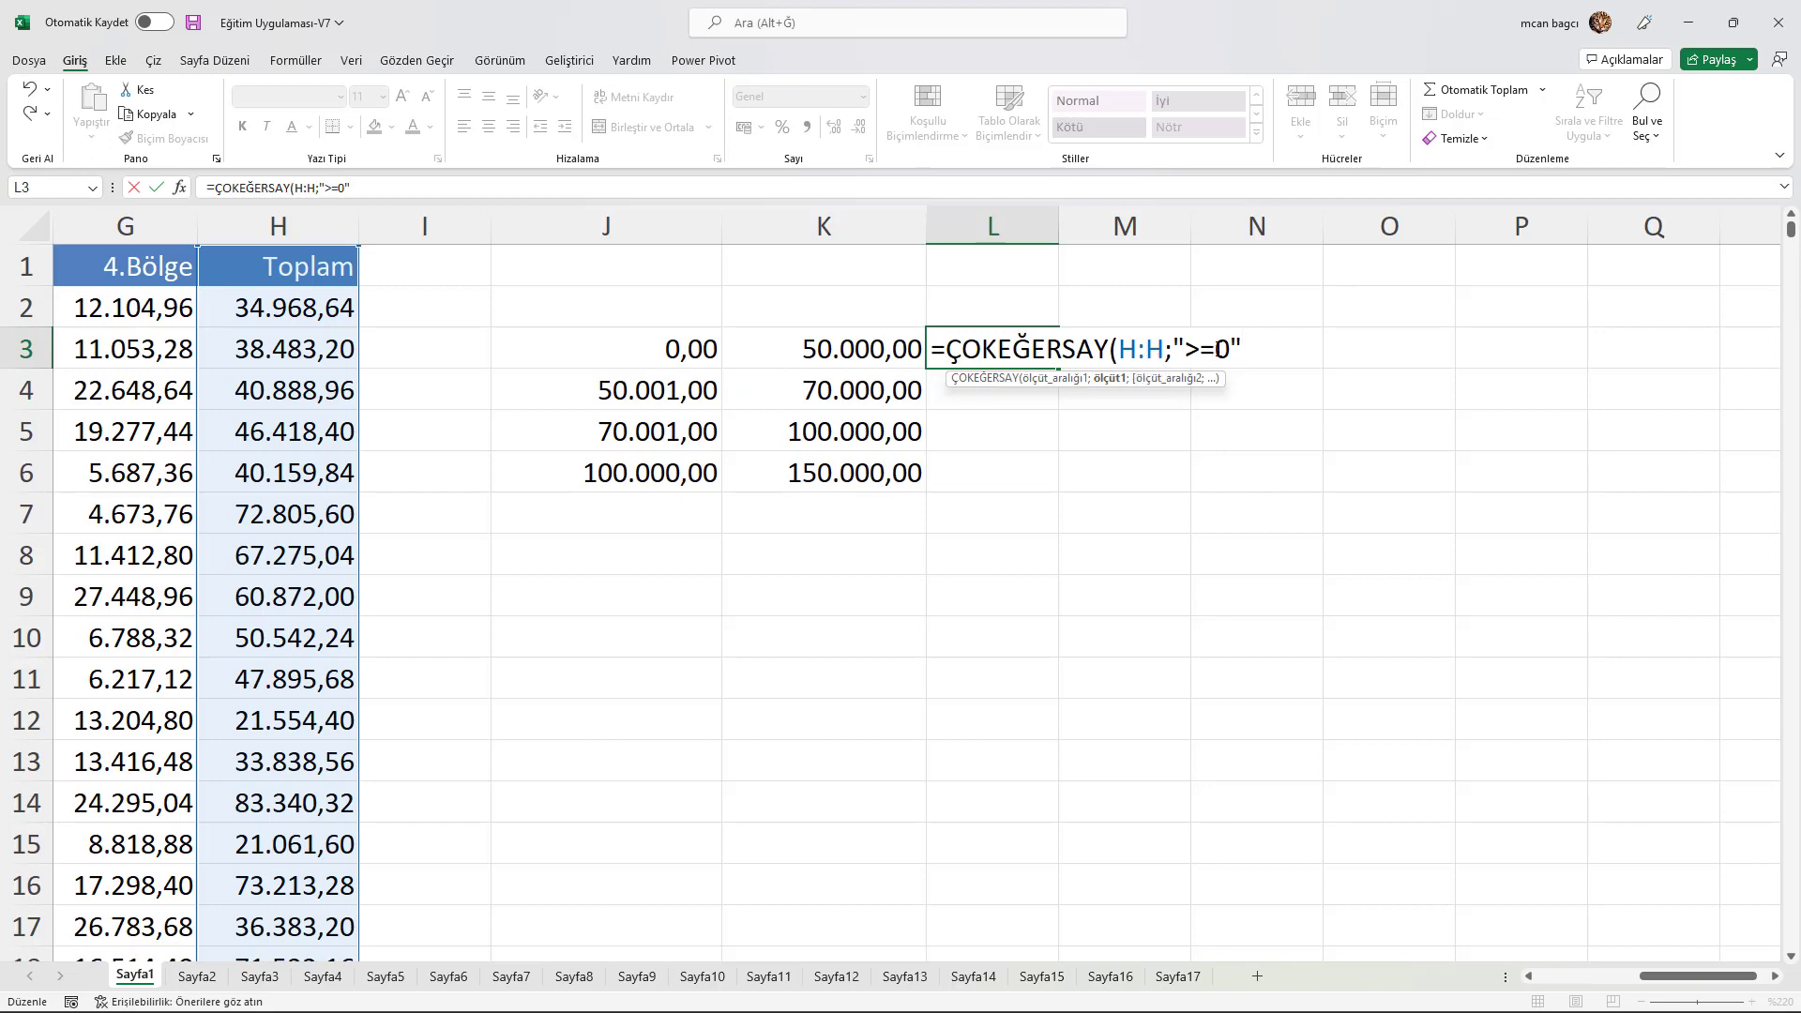
key("Delete")
type("&")
left_click(687, 354)
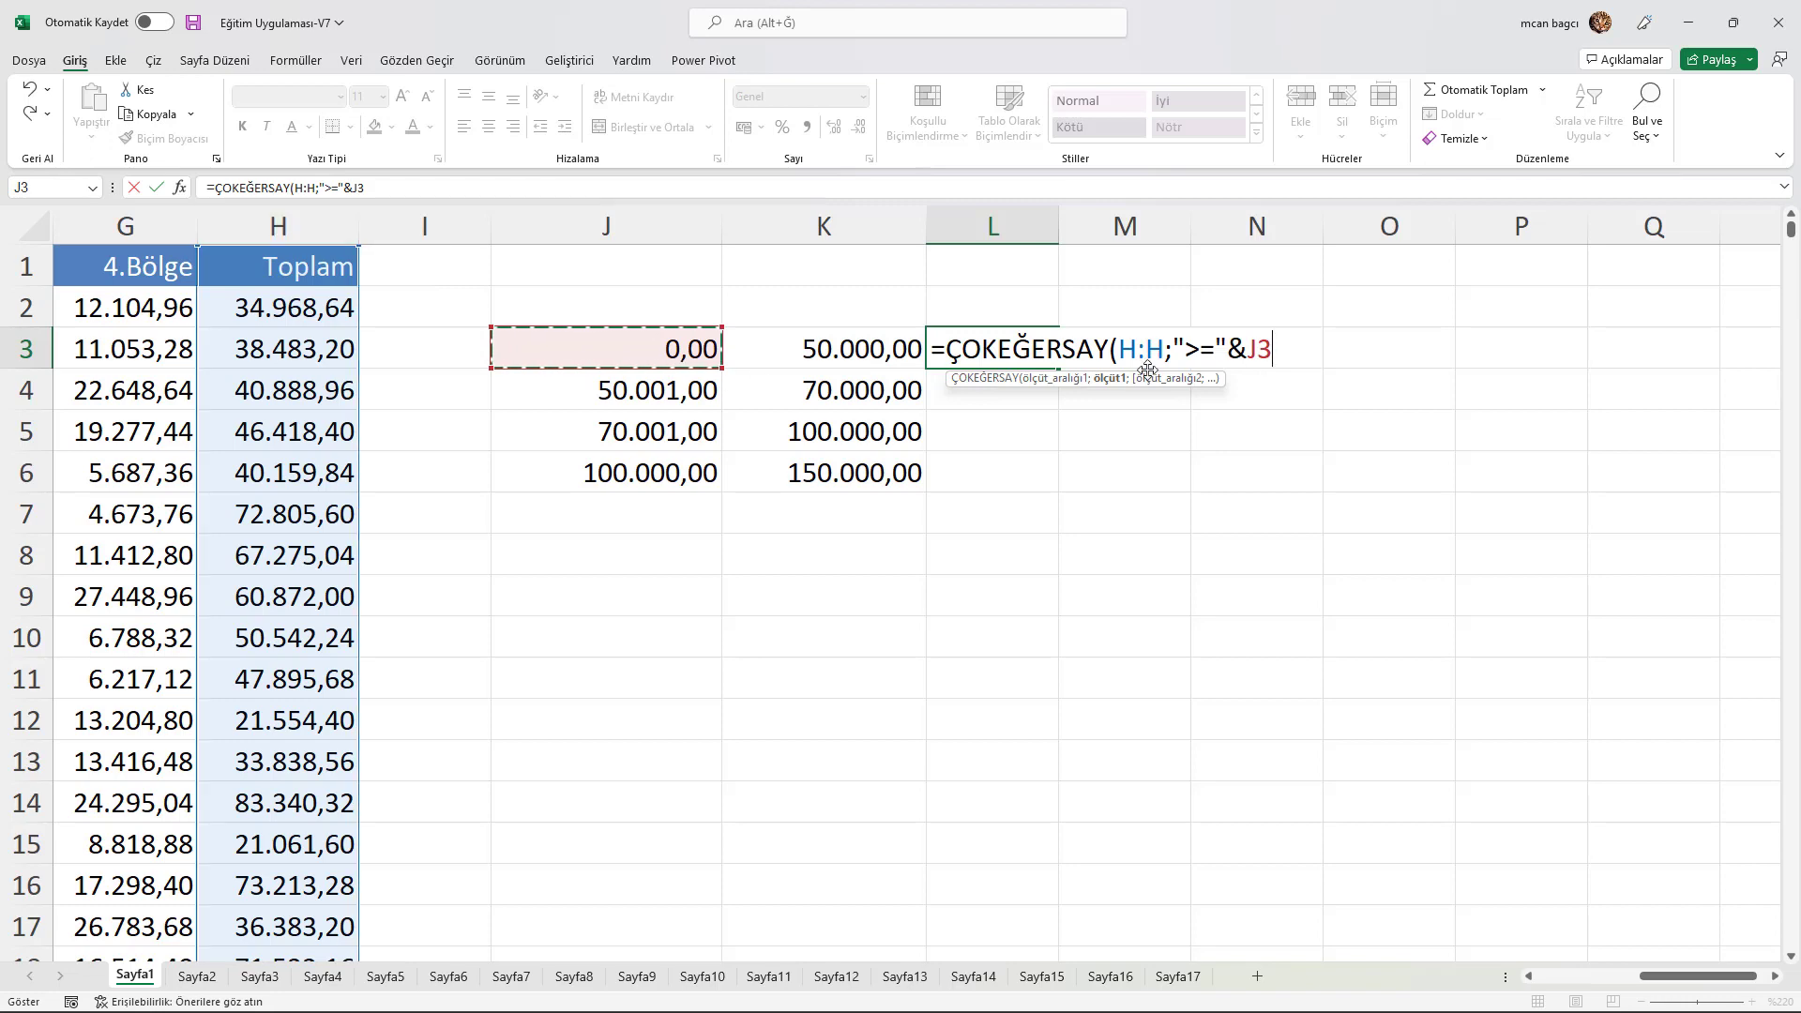
- Add a second column H criterion bounded by K3 and commit the L3 formula
type(";")
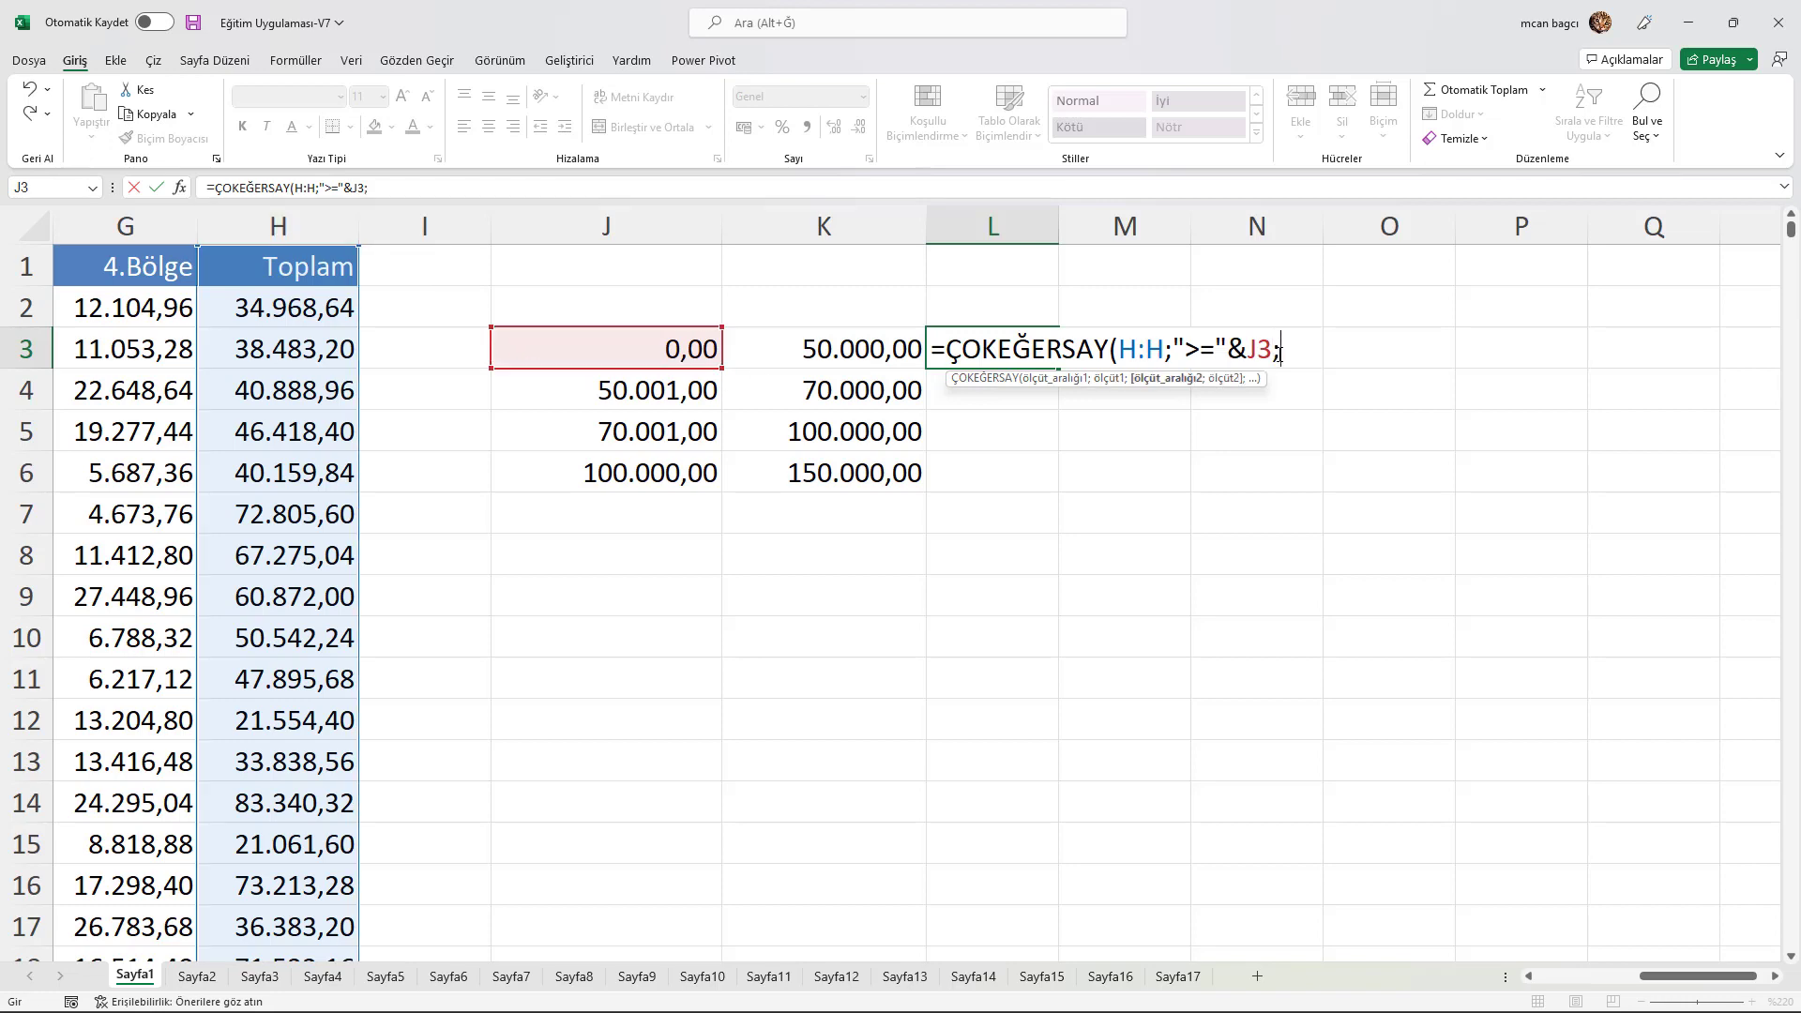
left_click(272, 223)
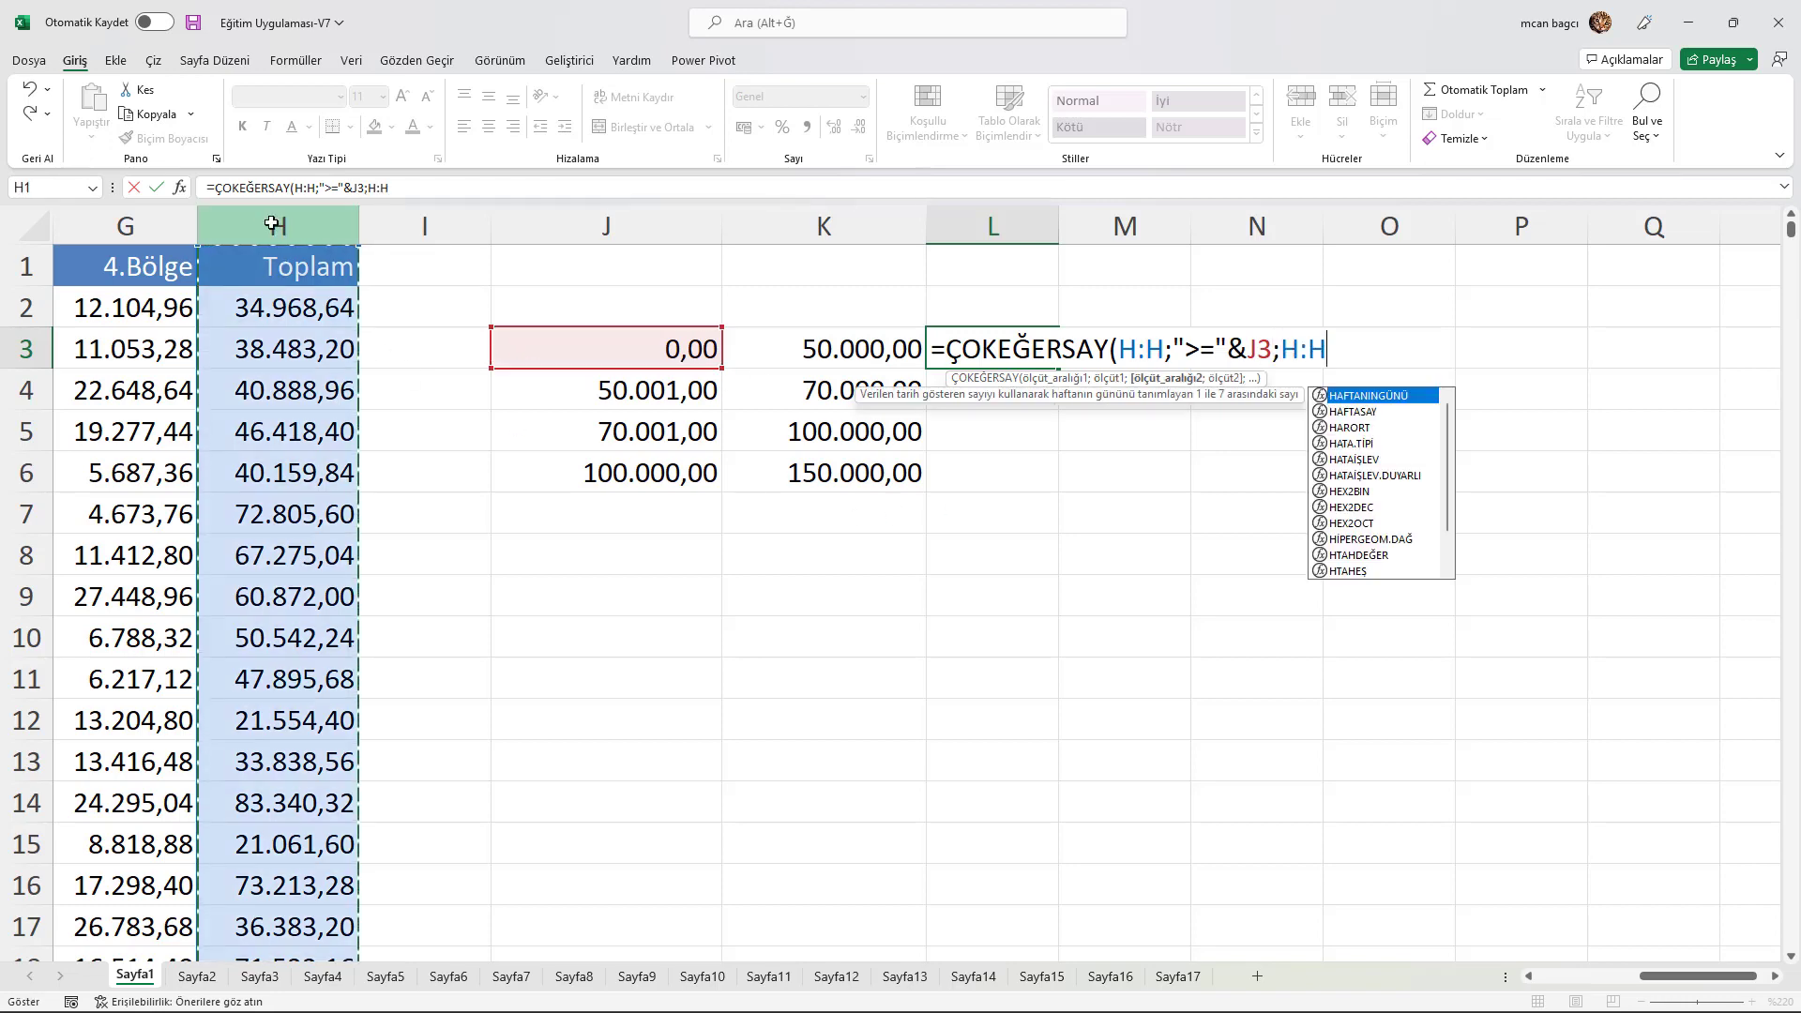
type(";")
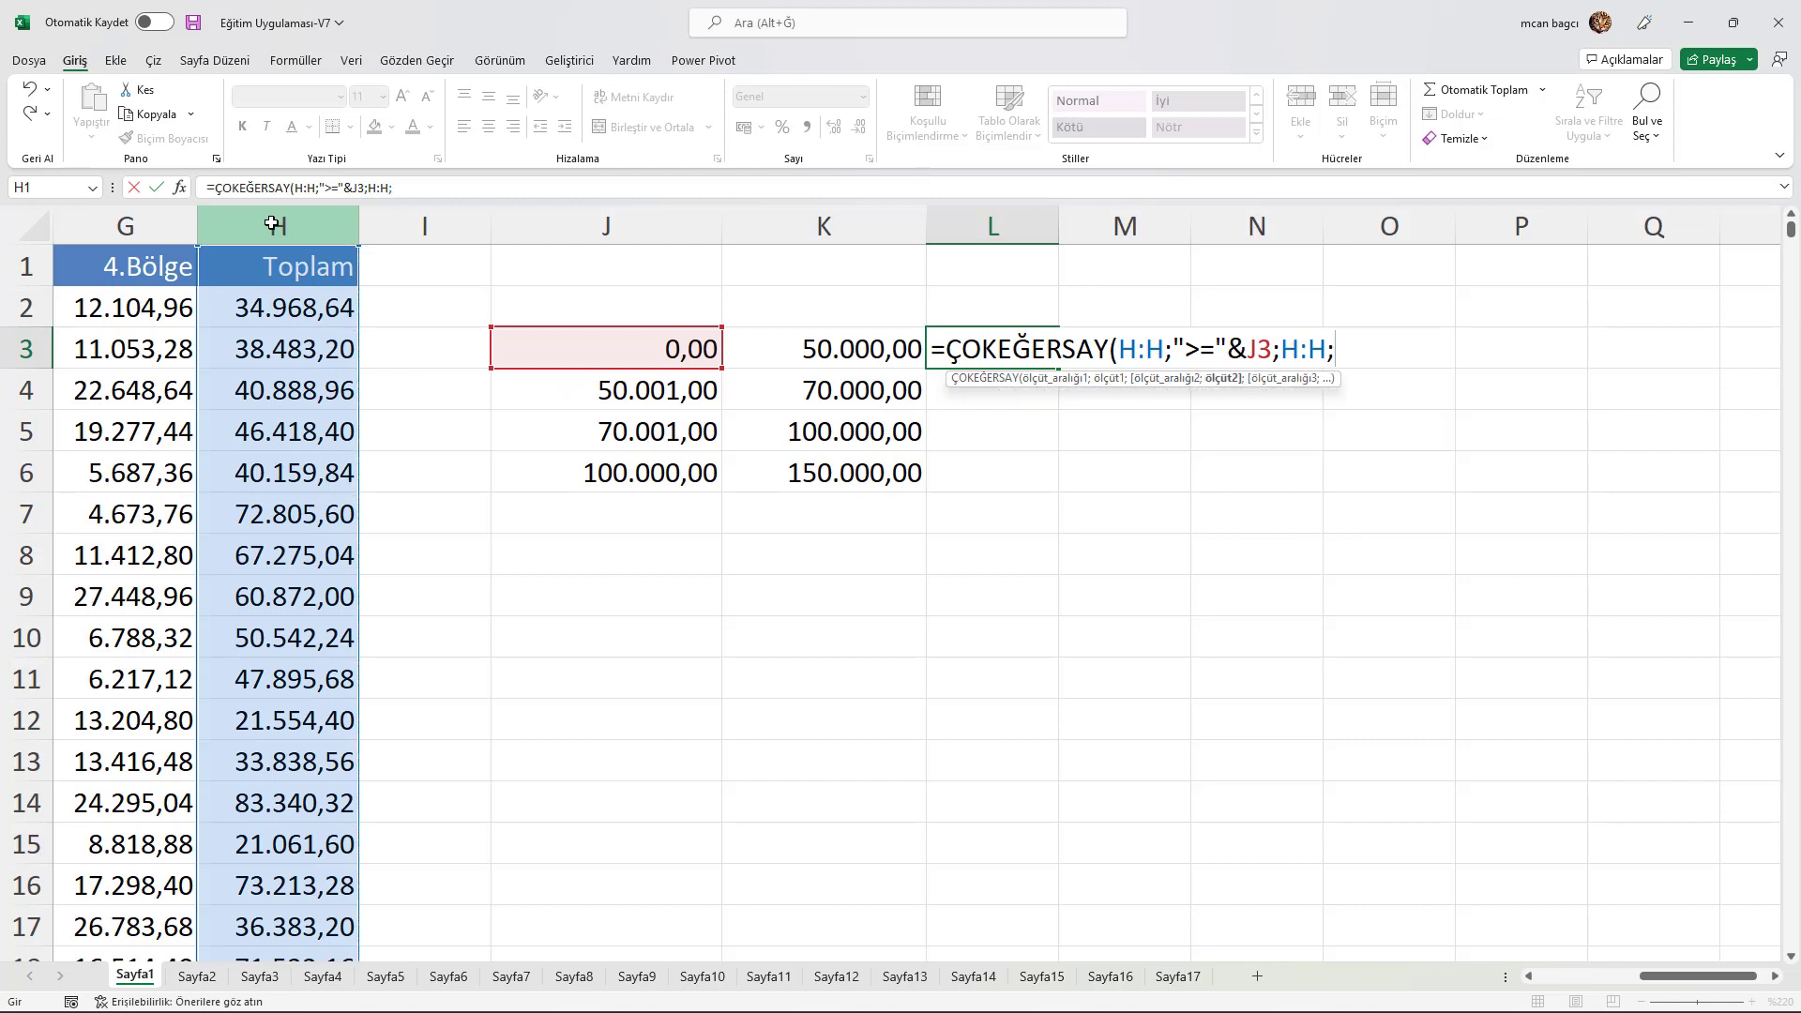
type("\"")
type(">")
type("=\"")
type("&")
left_click(842, 351)
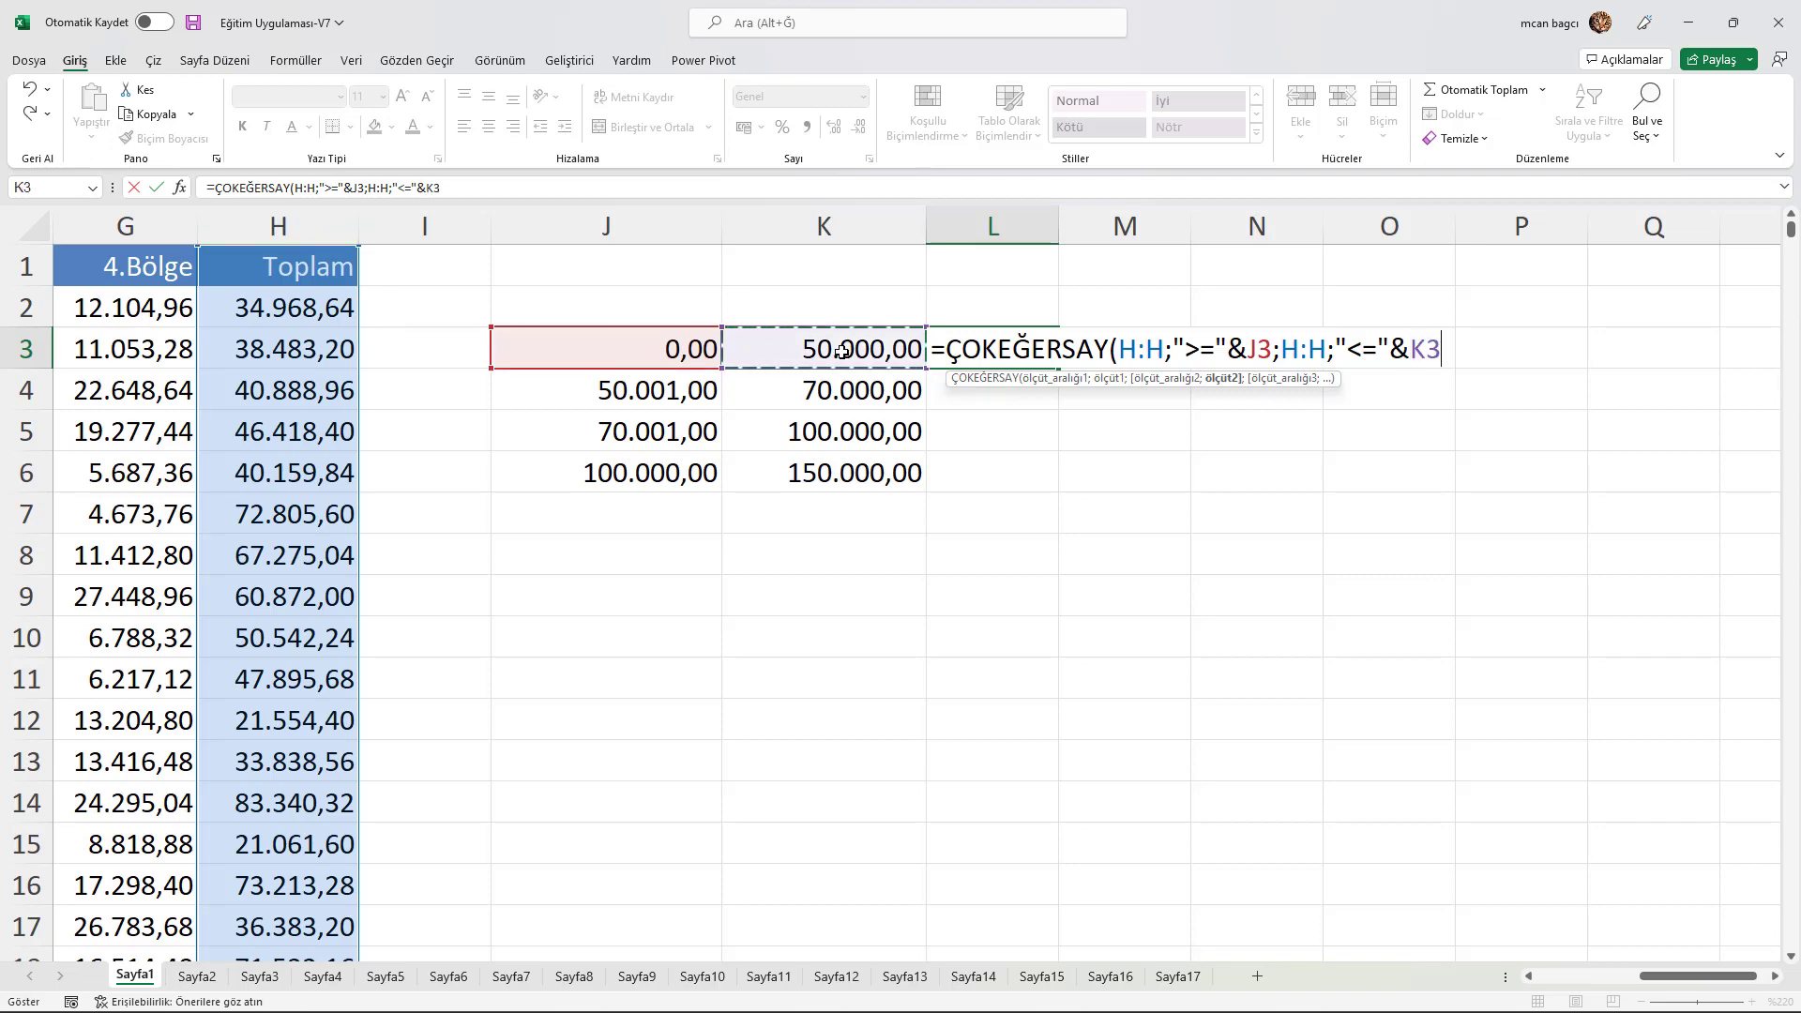
type(")")
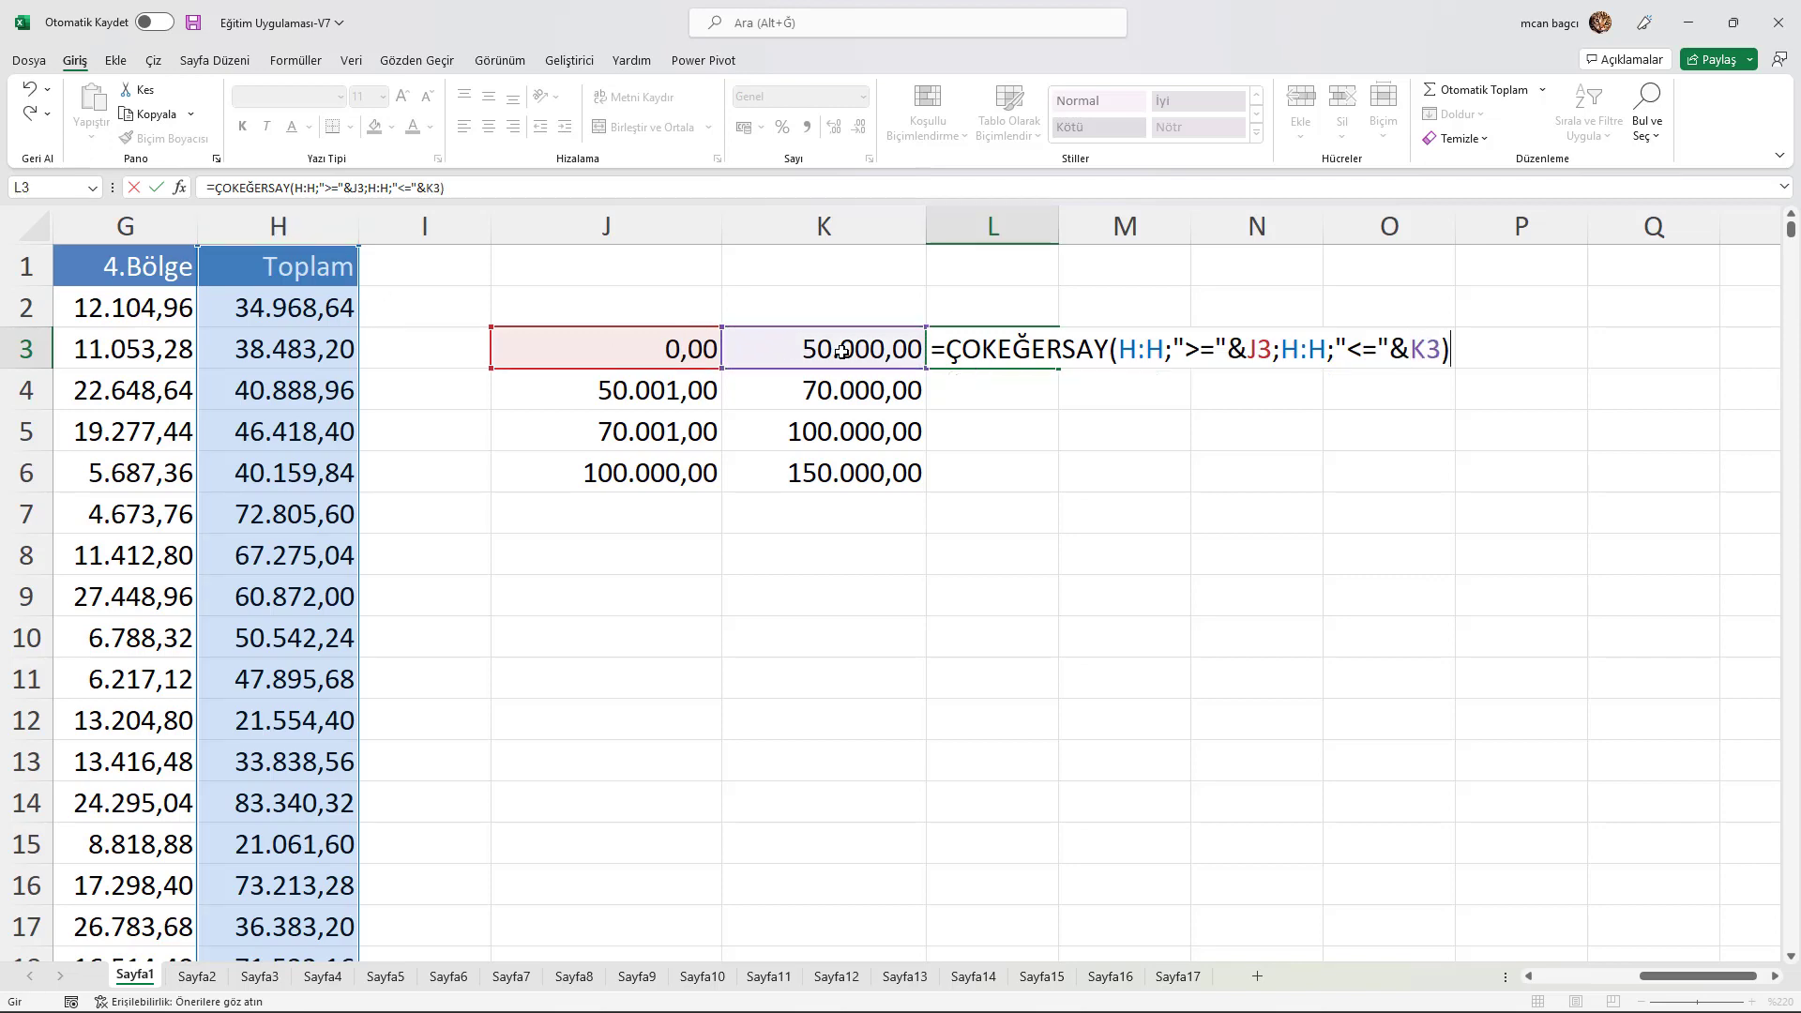
key("Return")
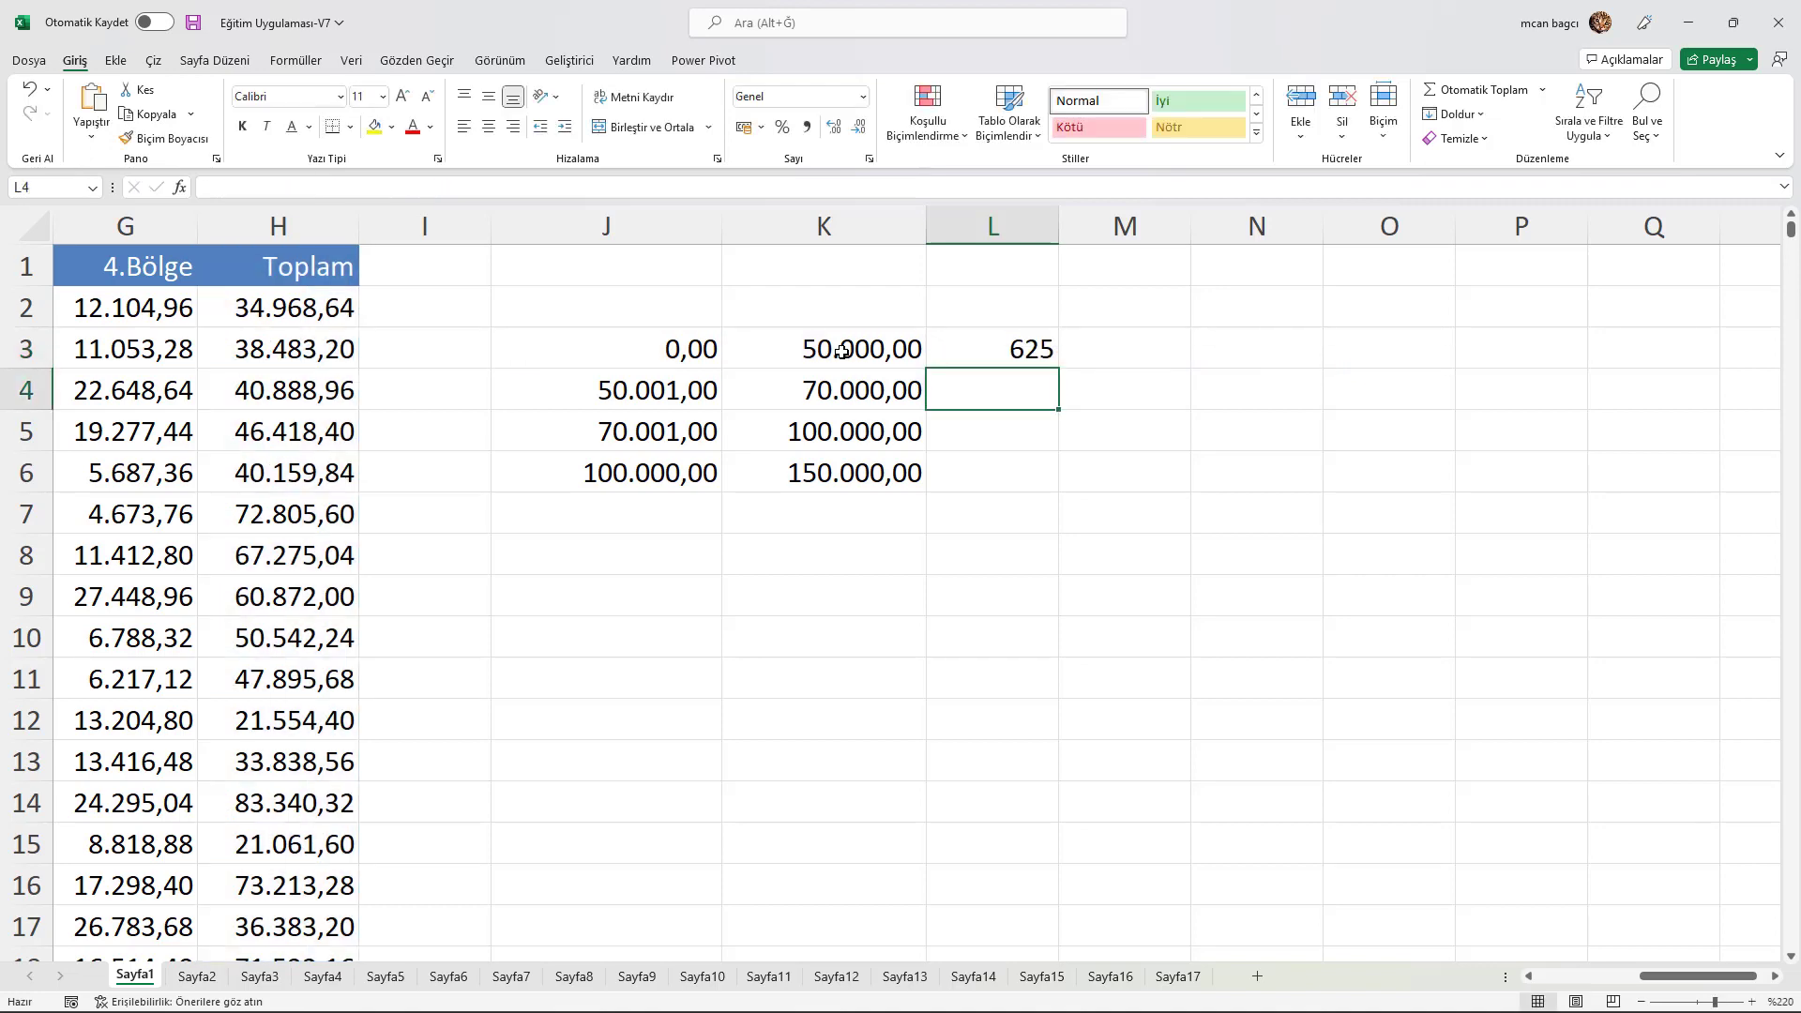
- Fill the L3 count down to L6, giving 625, 799, 371 and 5
left_click(696, 349)
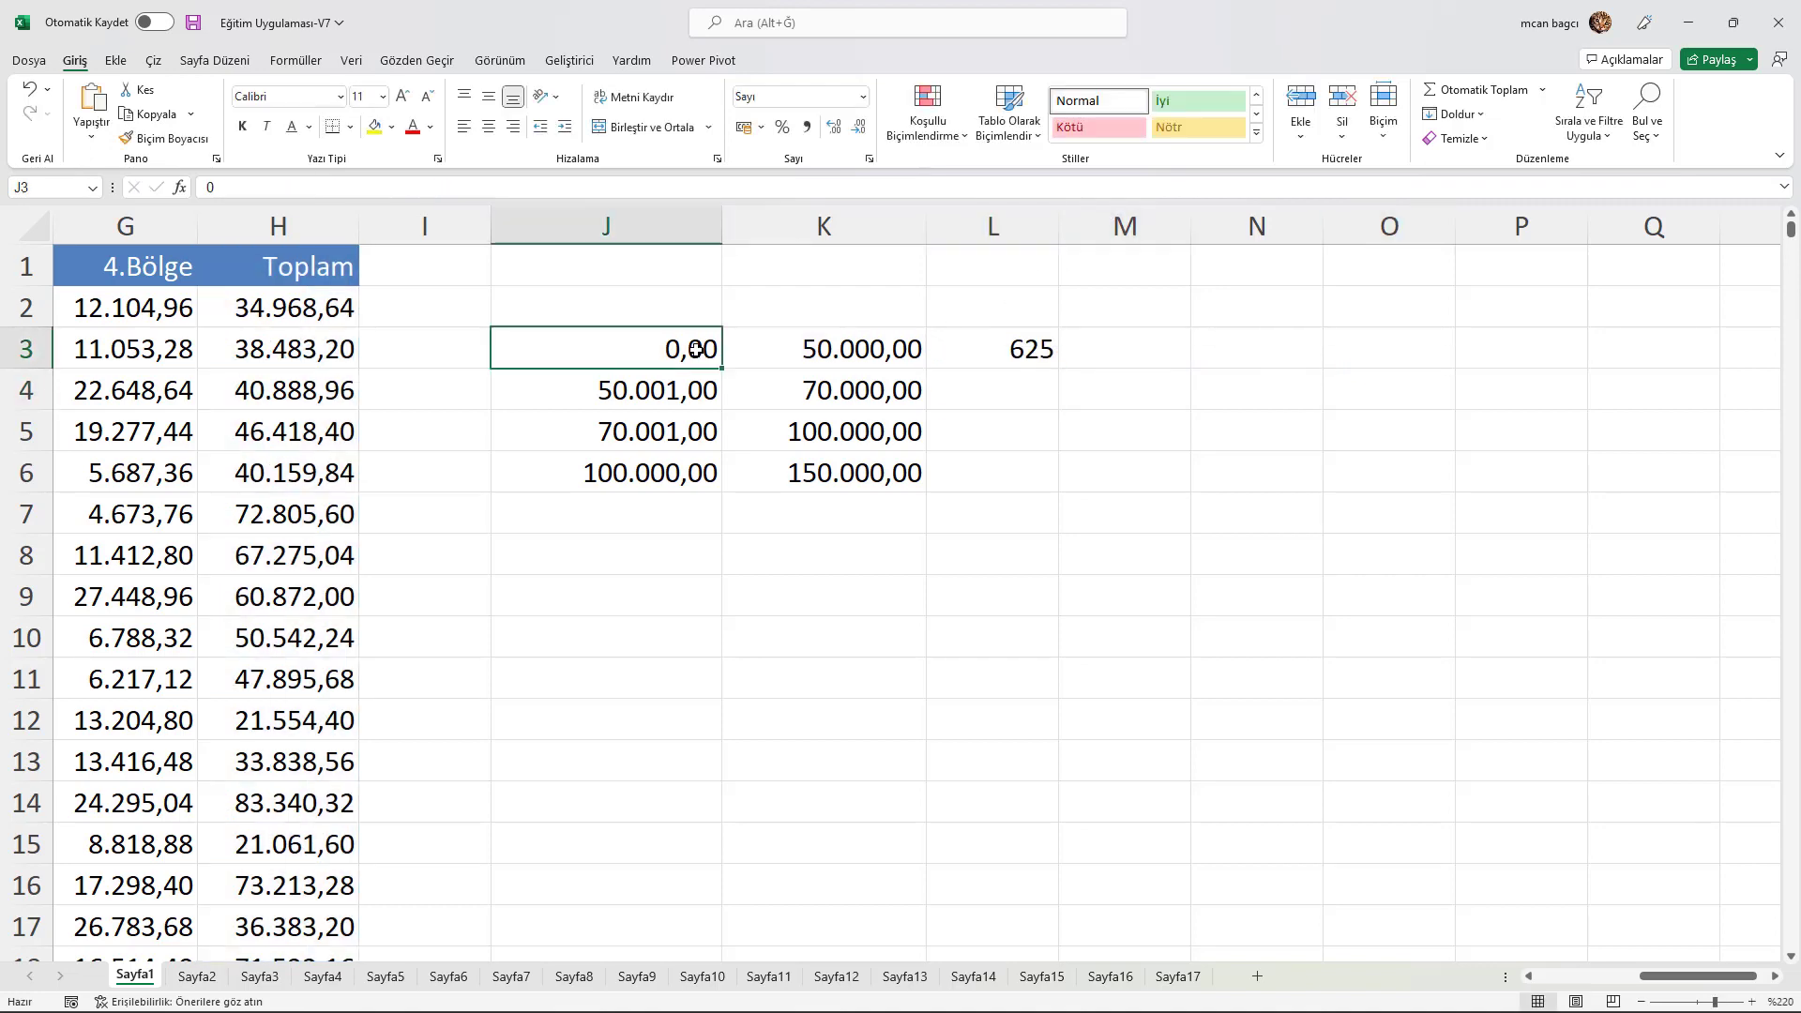
left_click(891, 349)
left_click(1057, 362)
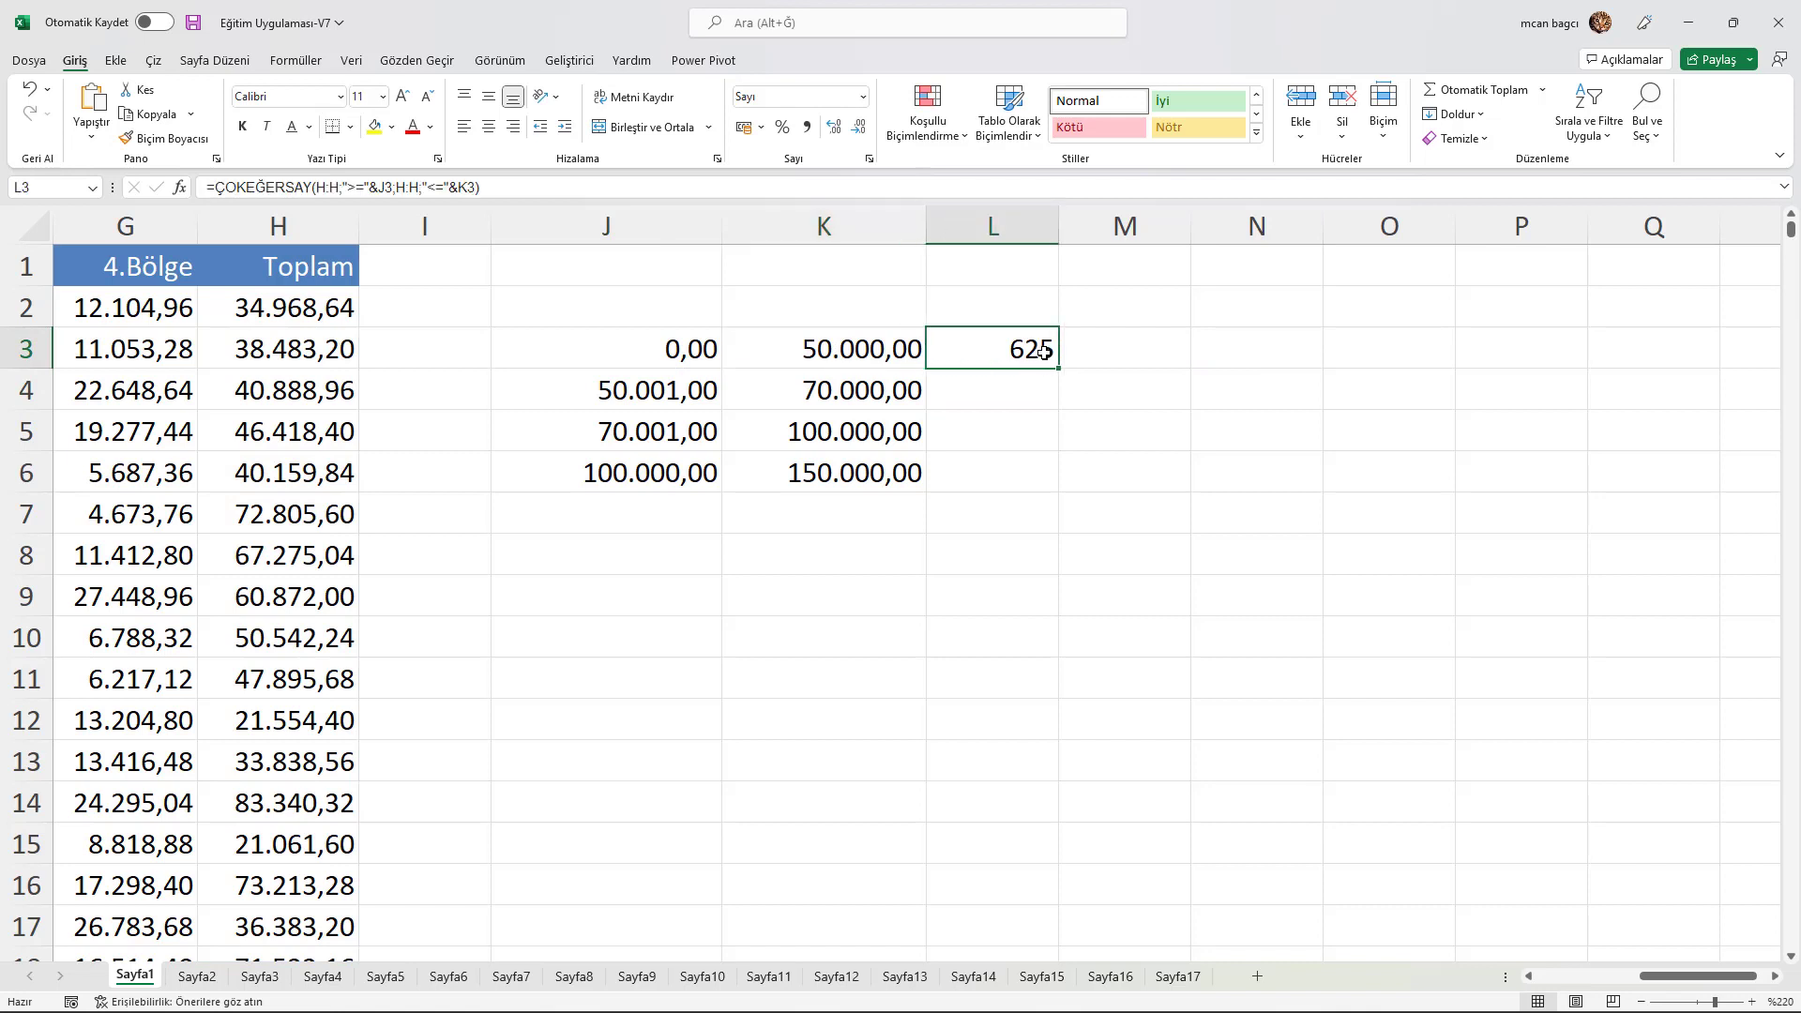
left_click_drag(1058, 368, 1055, 484)
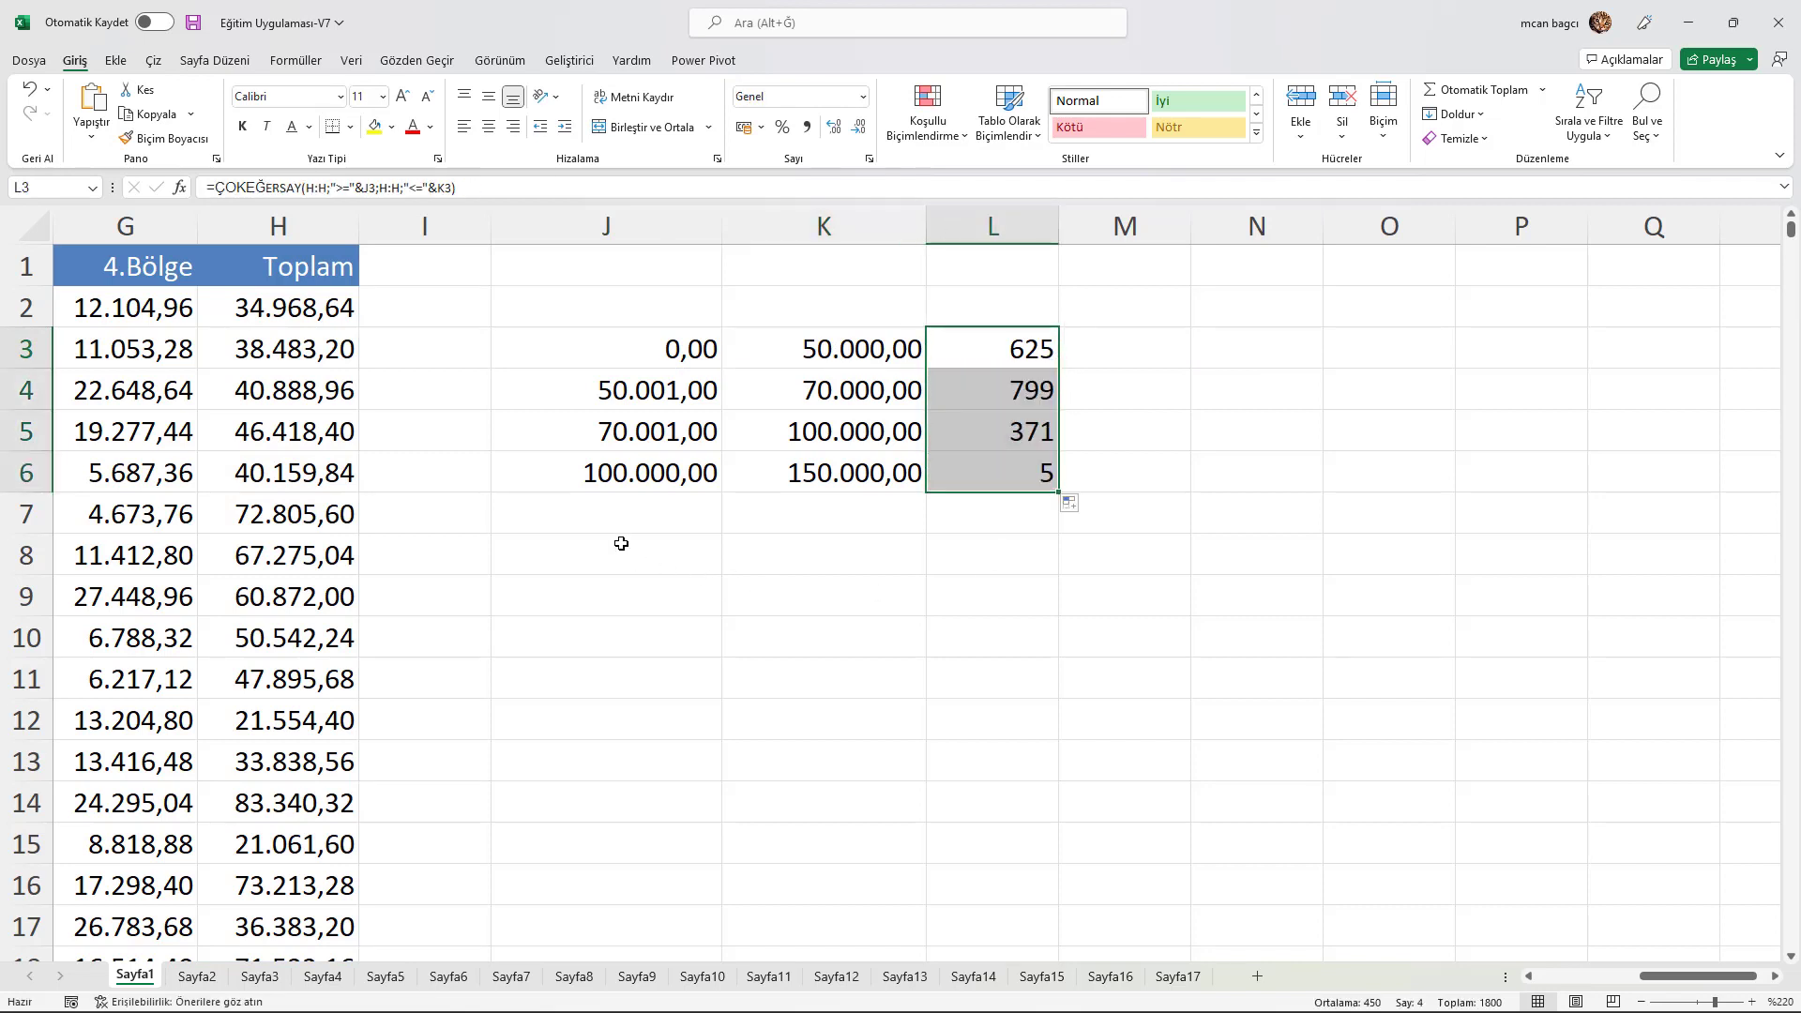
left_click(1002, 472)
left_click(792, 472)
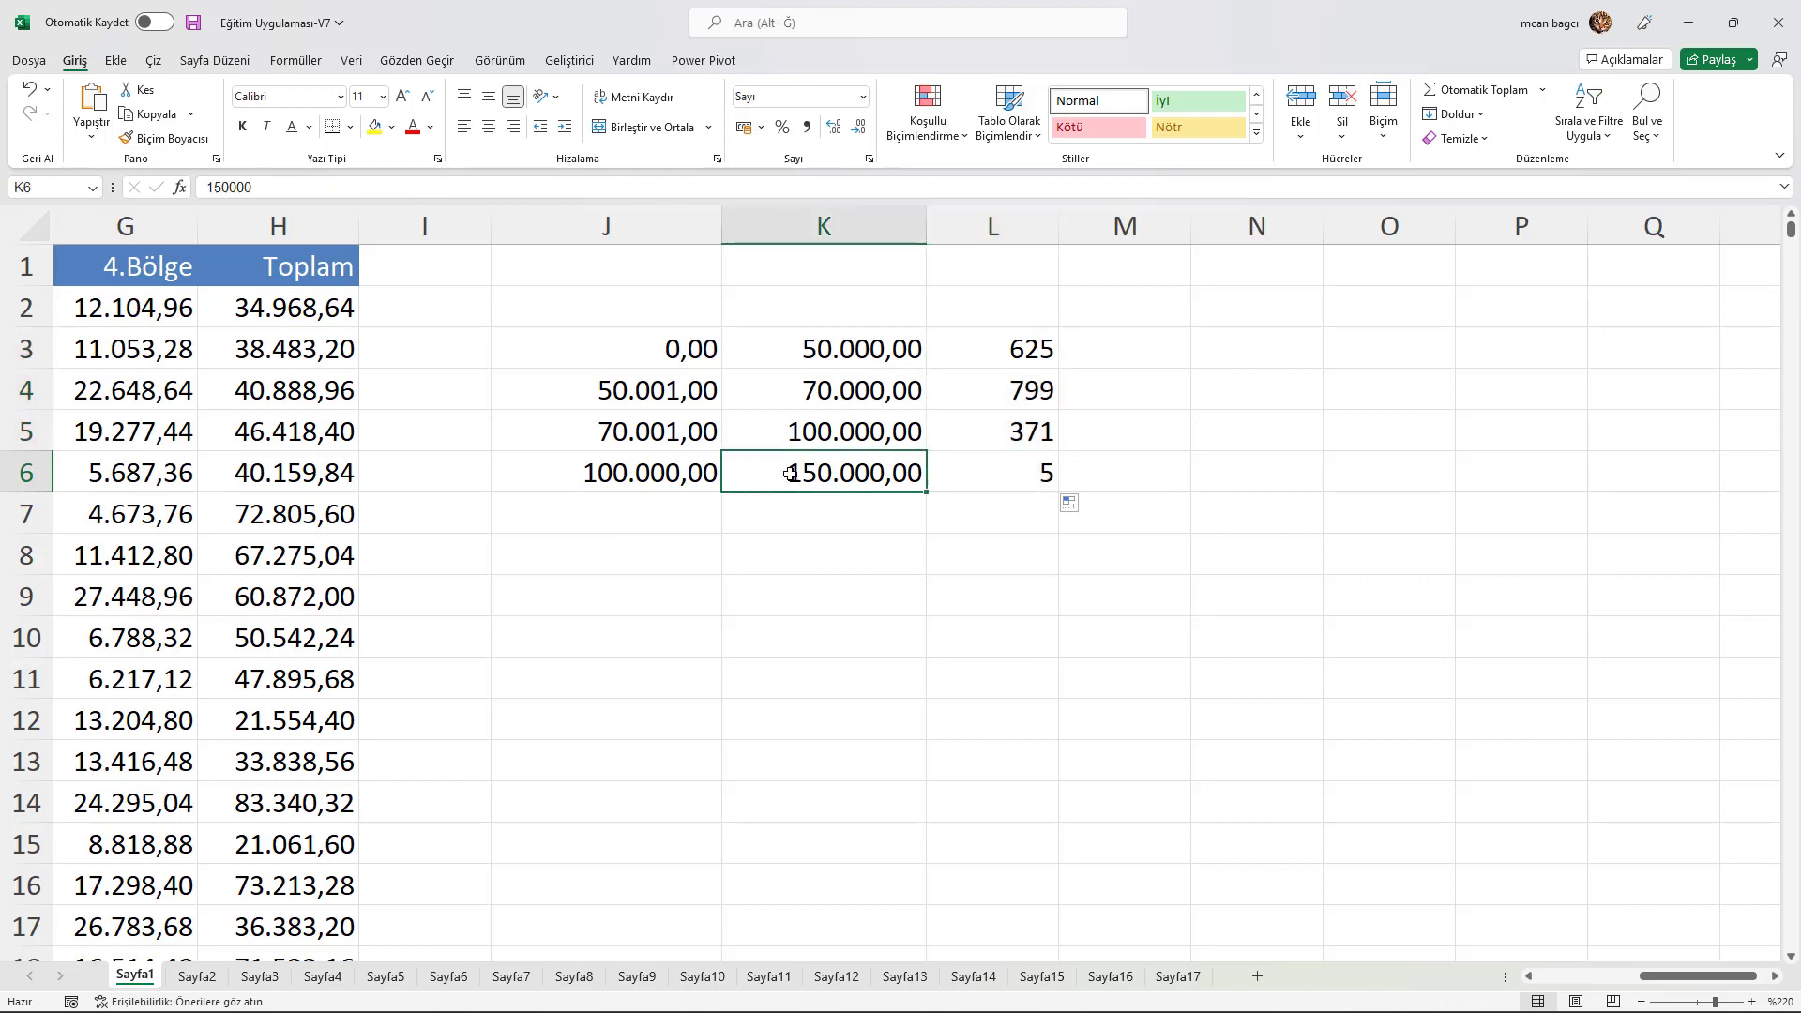
left_click(235, 478)
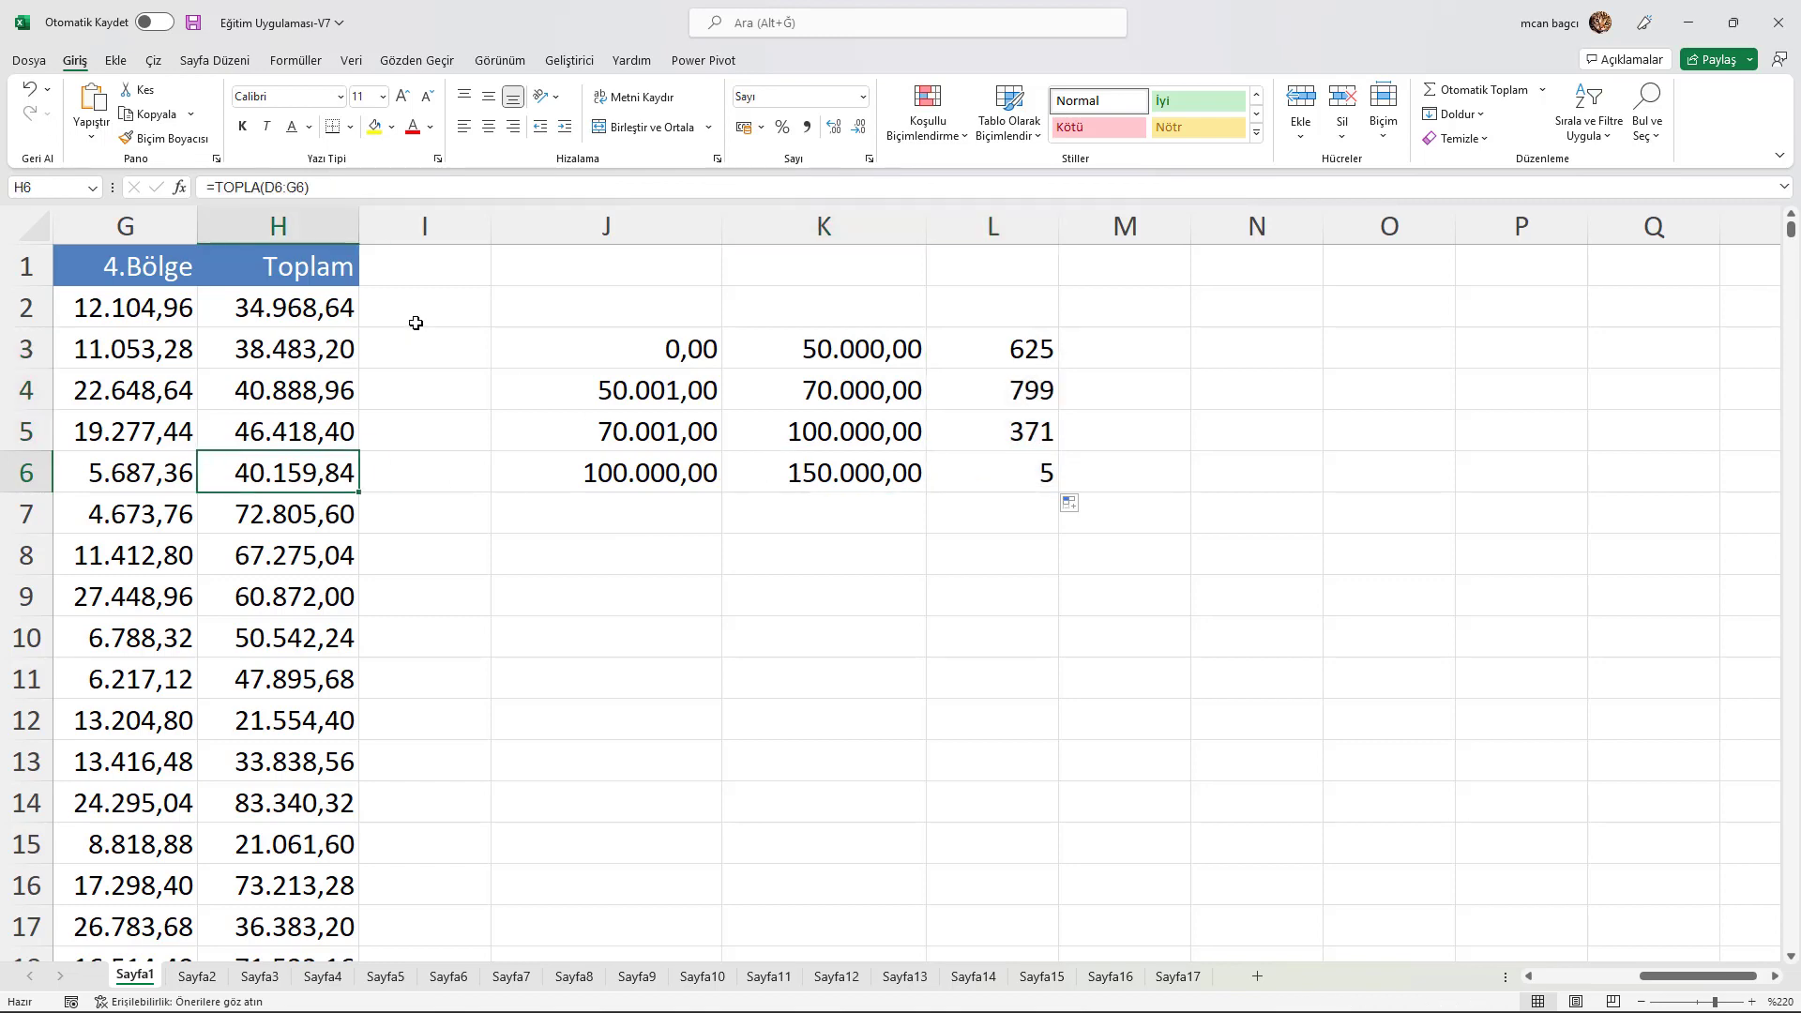
left_click(607, 603)
type("=")
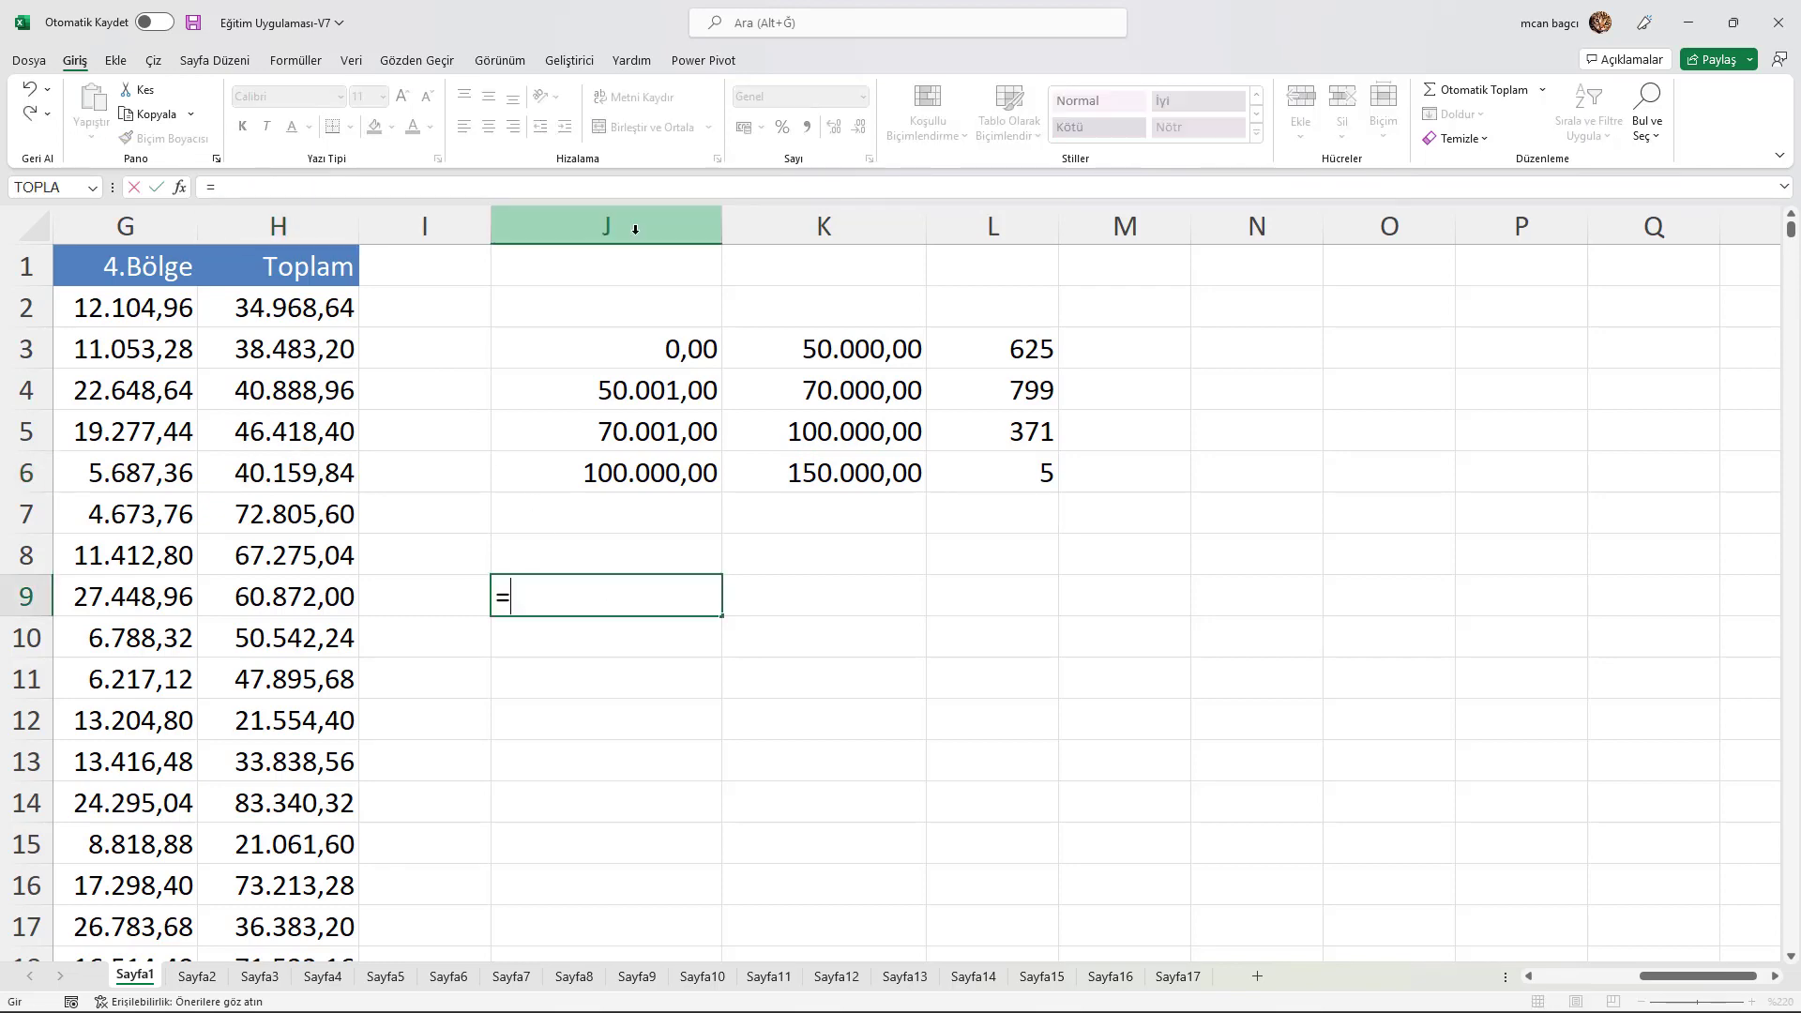
type("mak")
key("Tab")
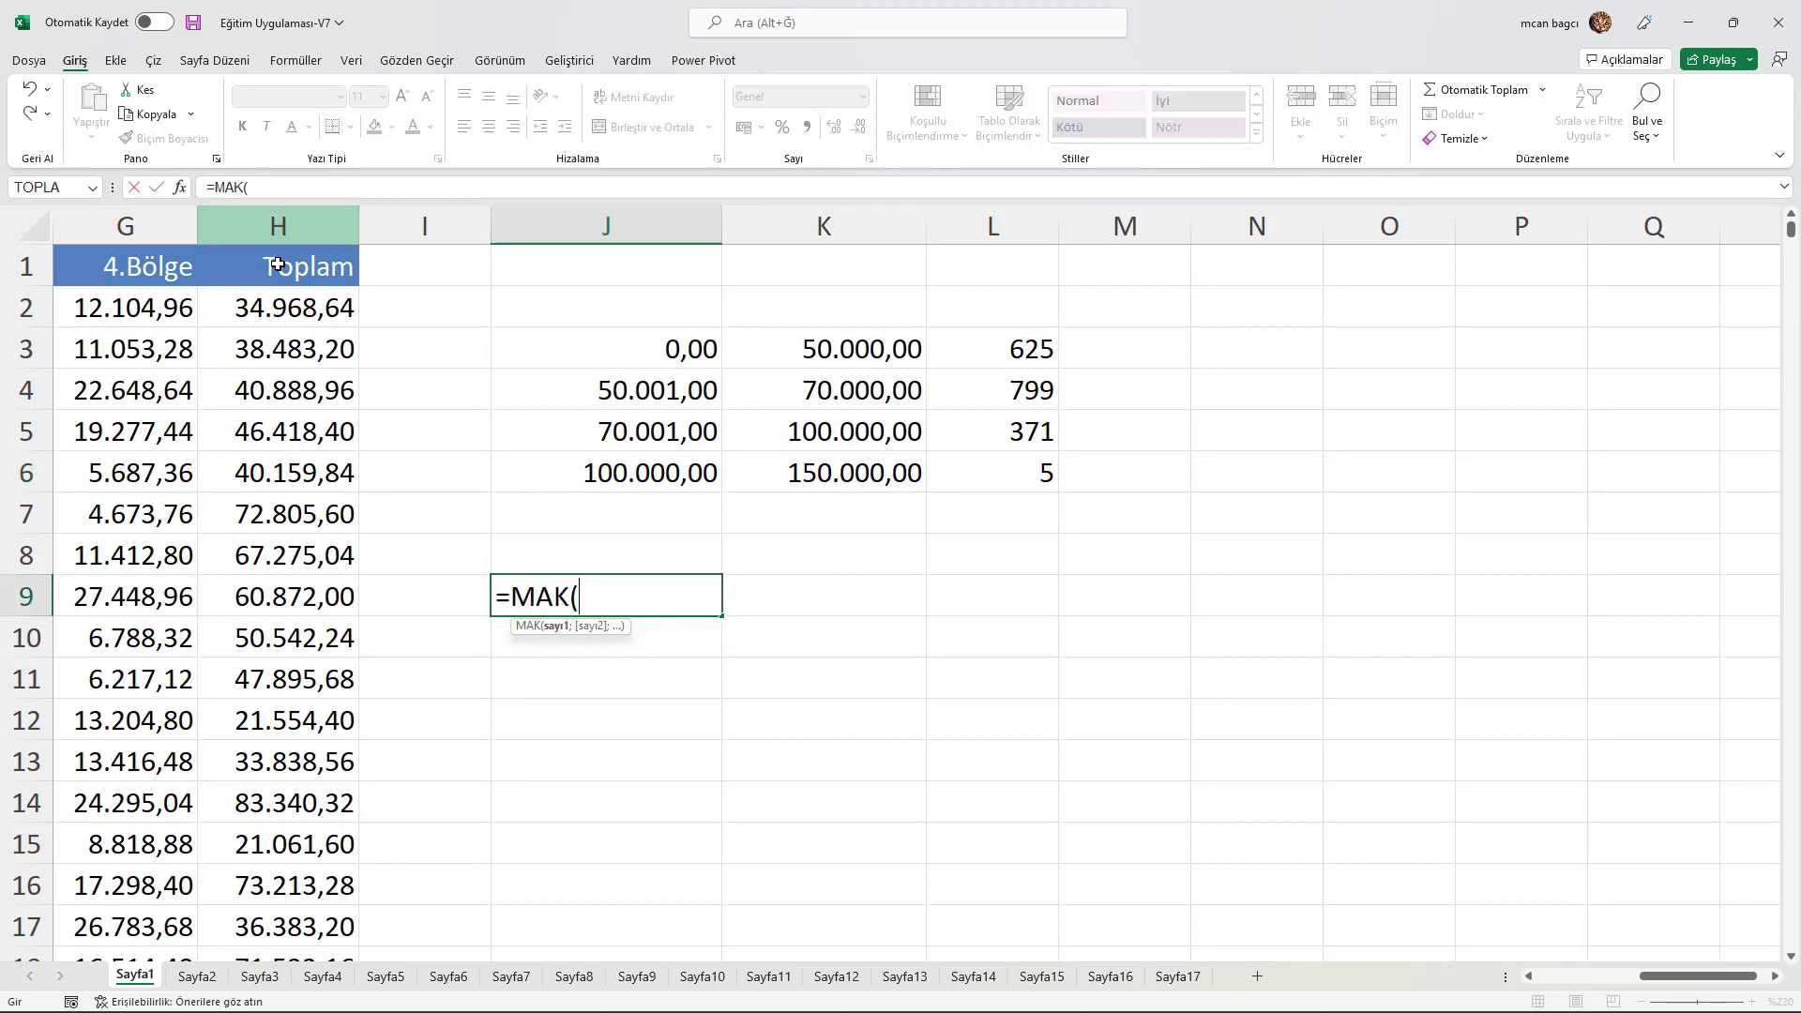
left_click(271, 228)
key("Return")
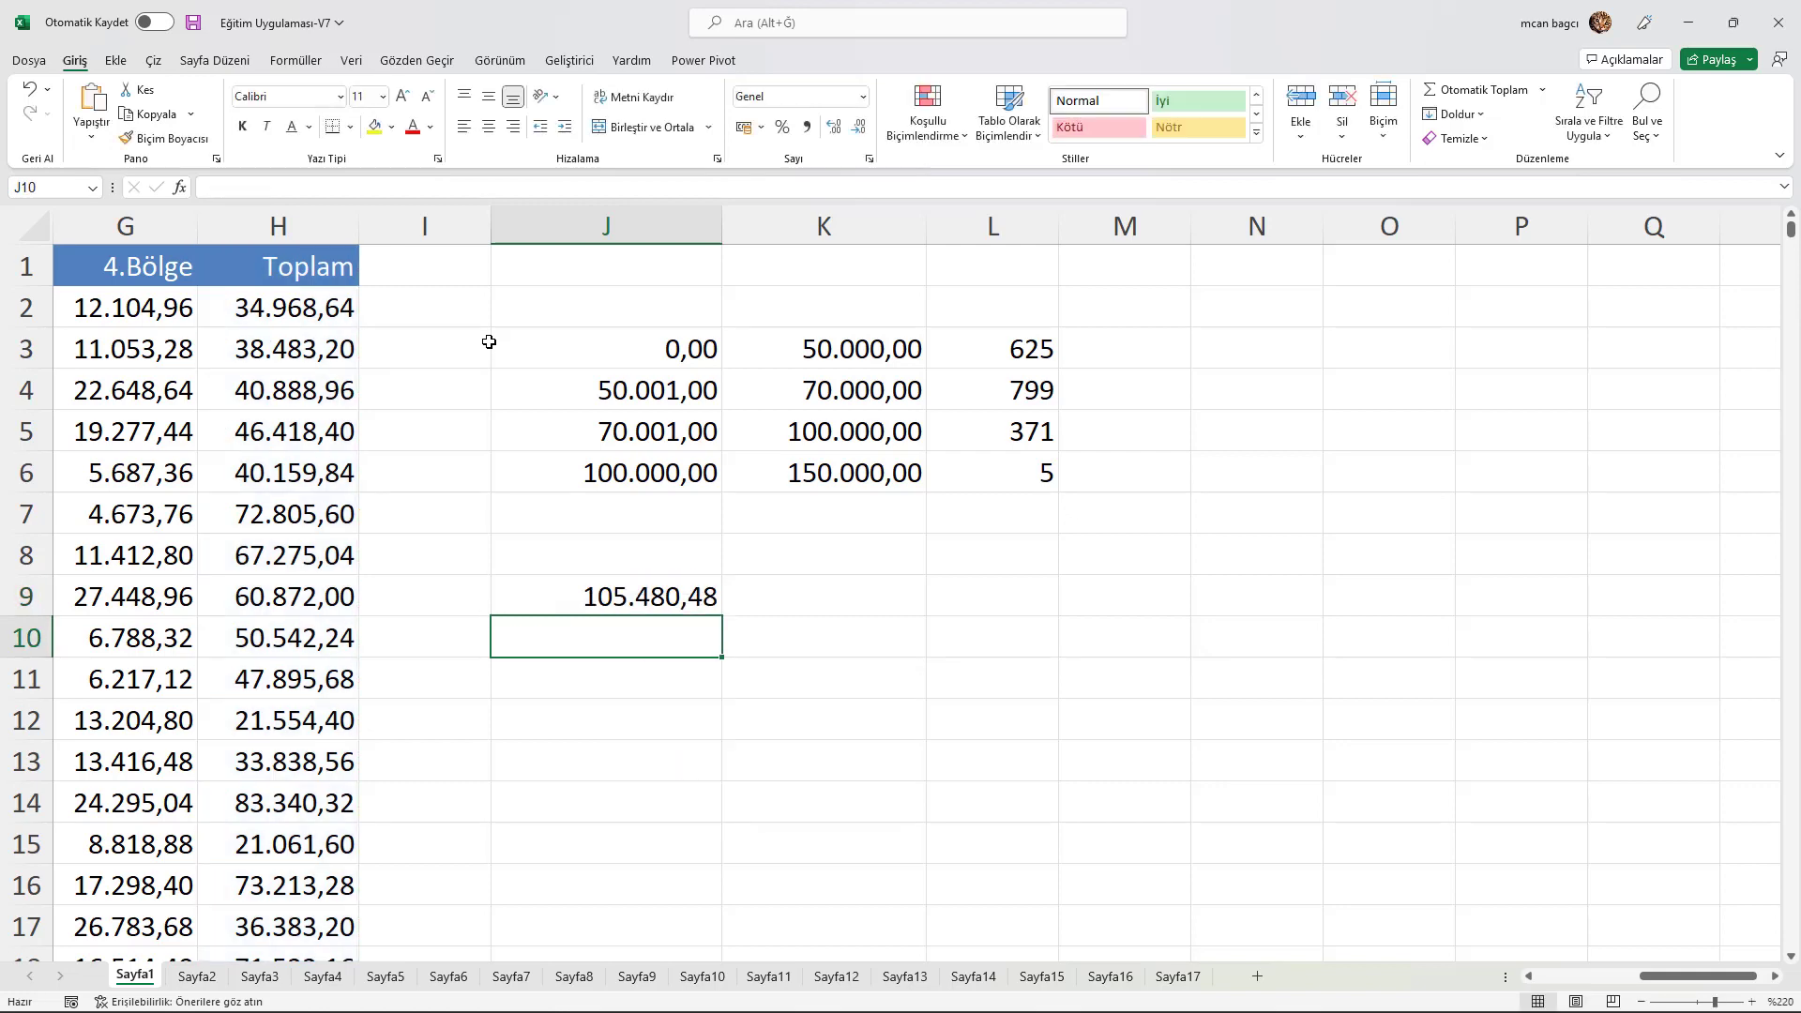
left_click(625, 597)
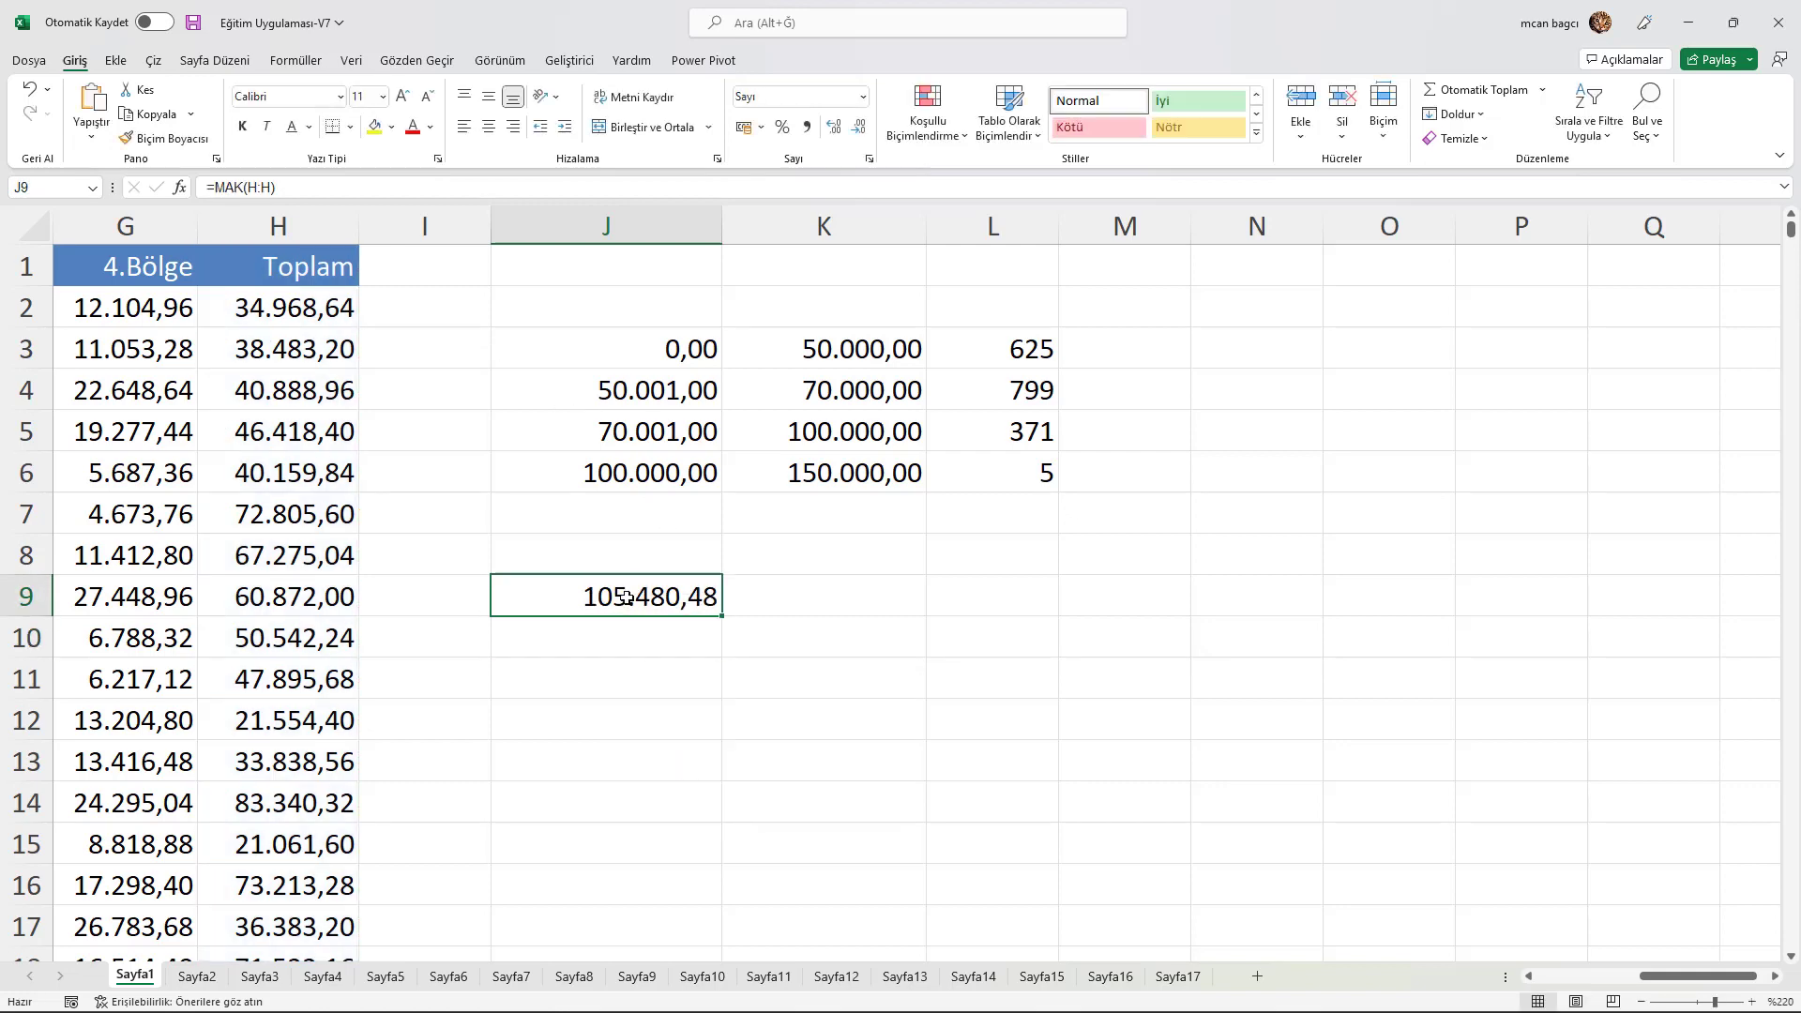
left_click(850, 479)
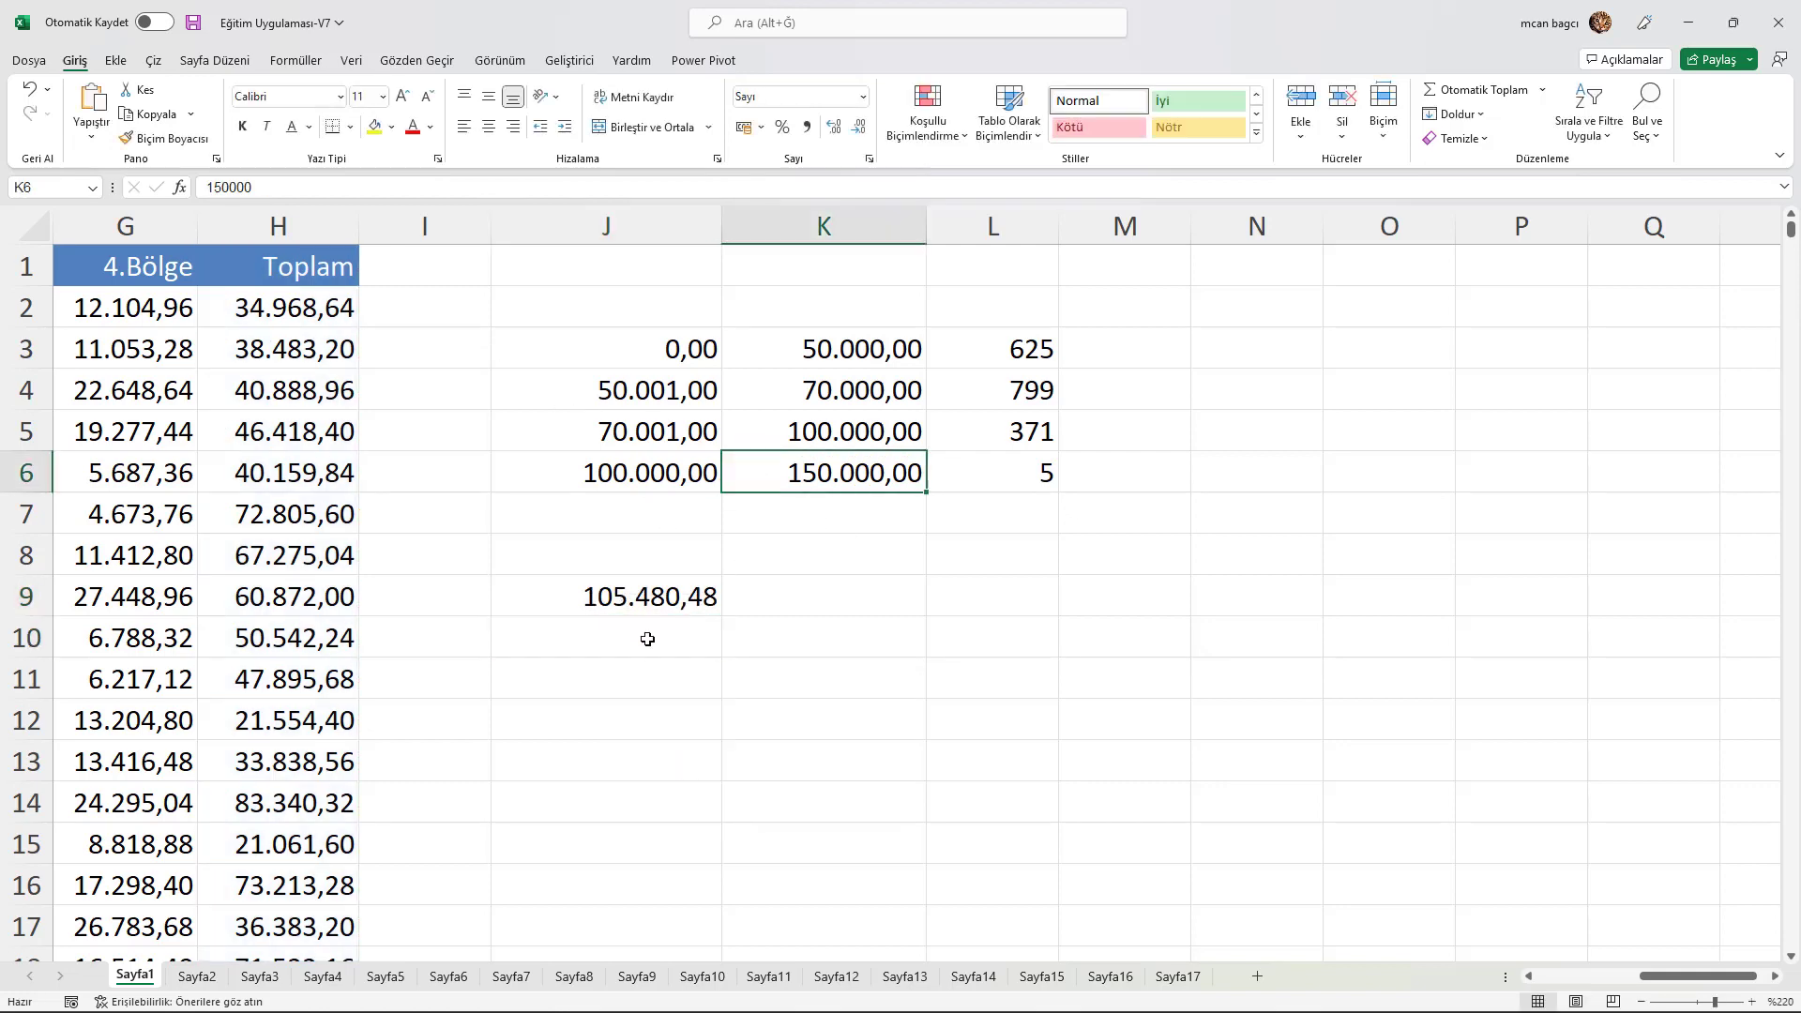
left_click(625, 598)
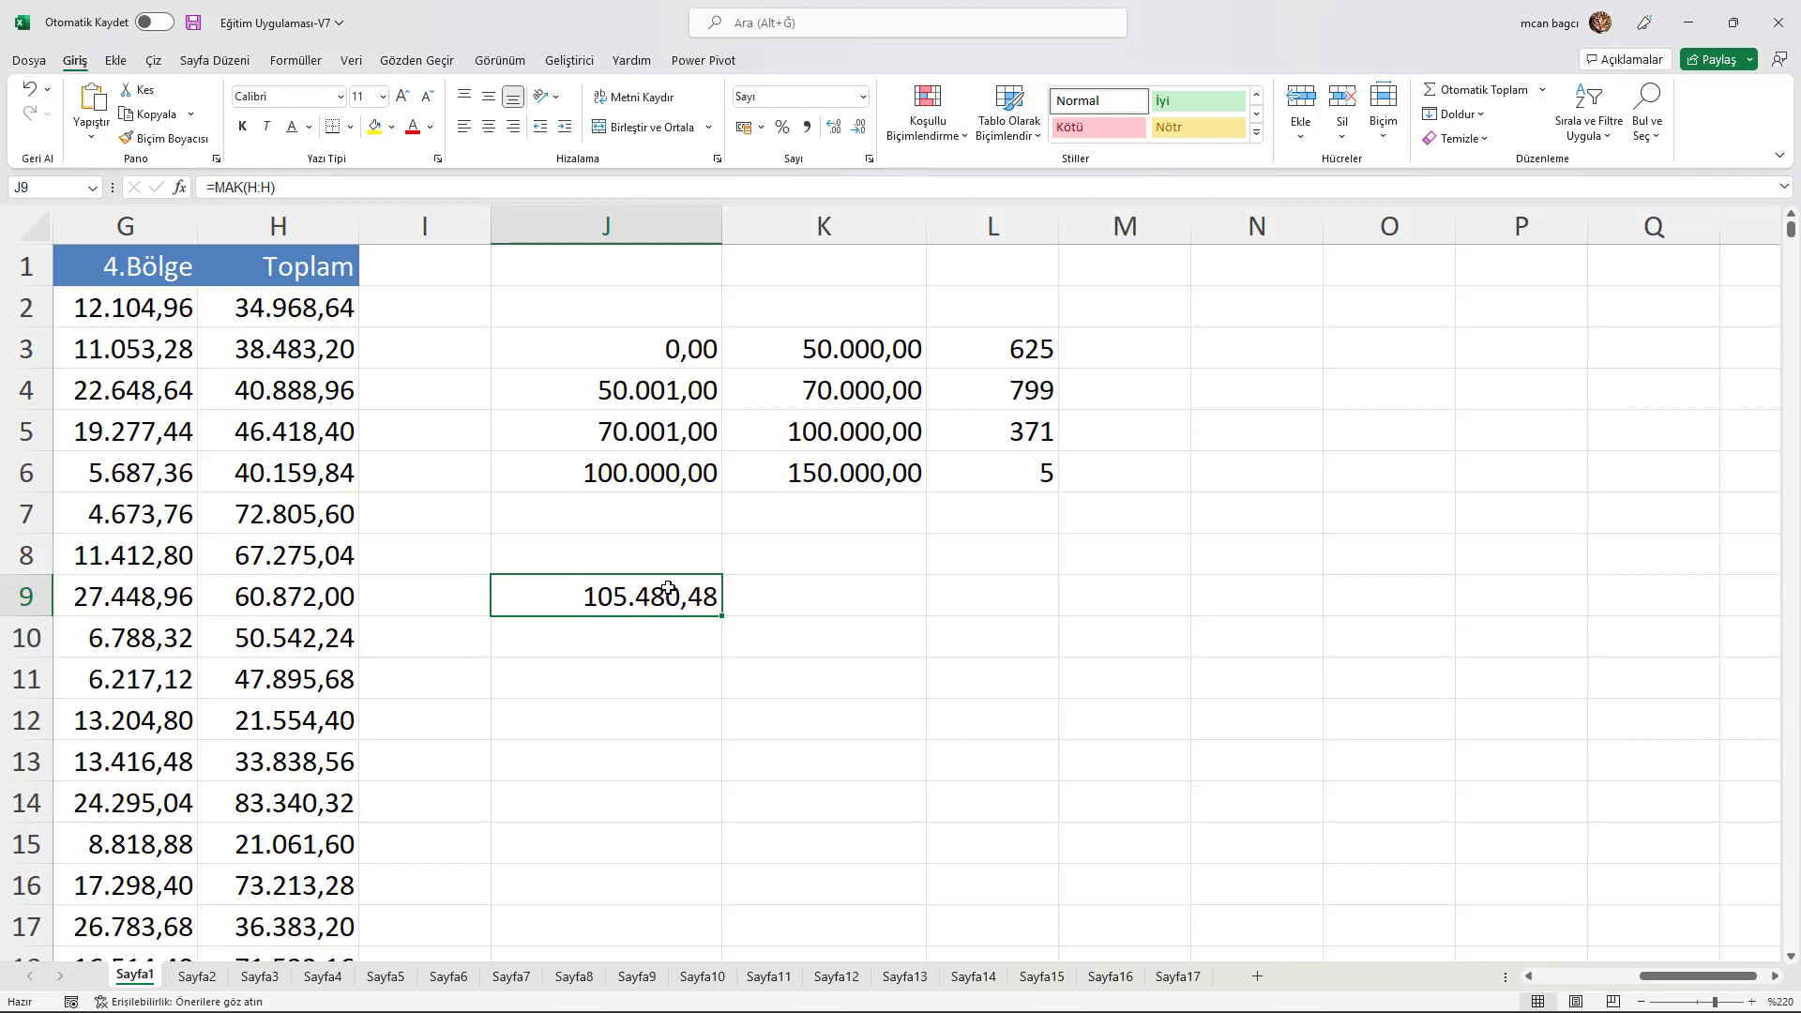
key("Delete")
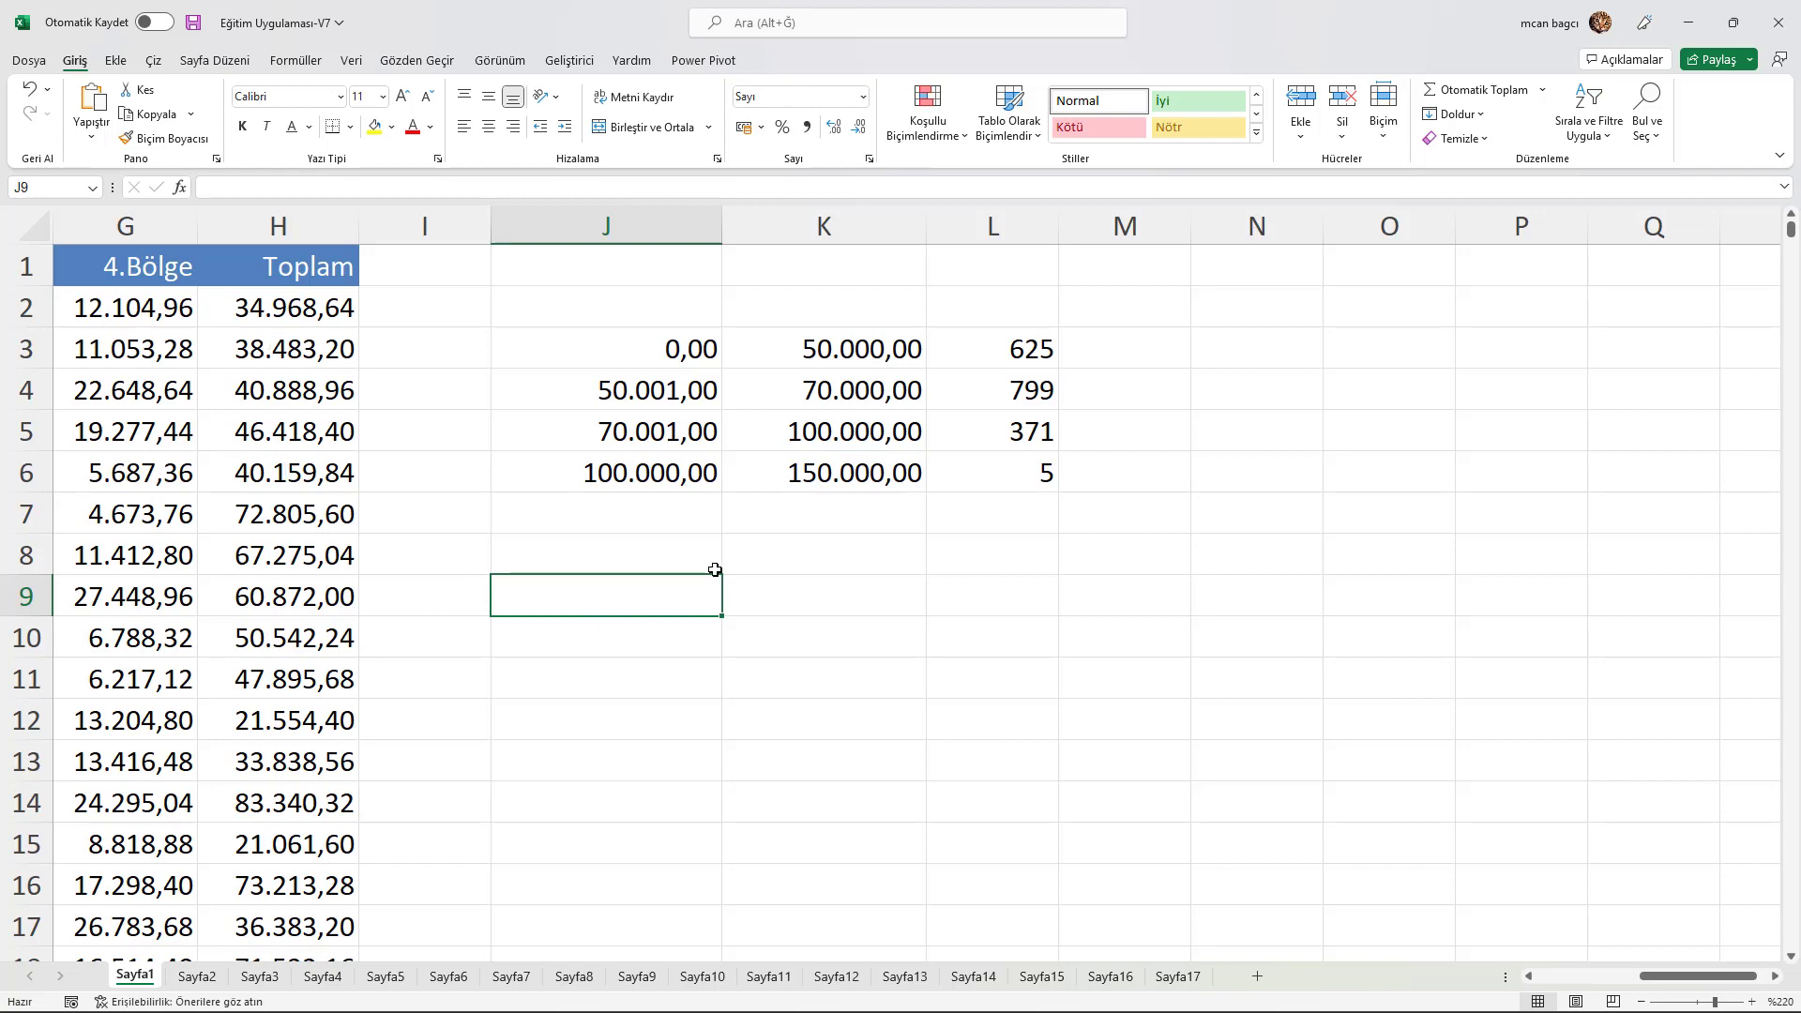
key("Up")
key("Up")
key("Up")
- Clear K6 to see L6 react, then restore 150000 as the top bound
key("Right")
key("Delete")
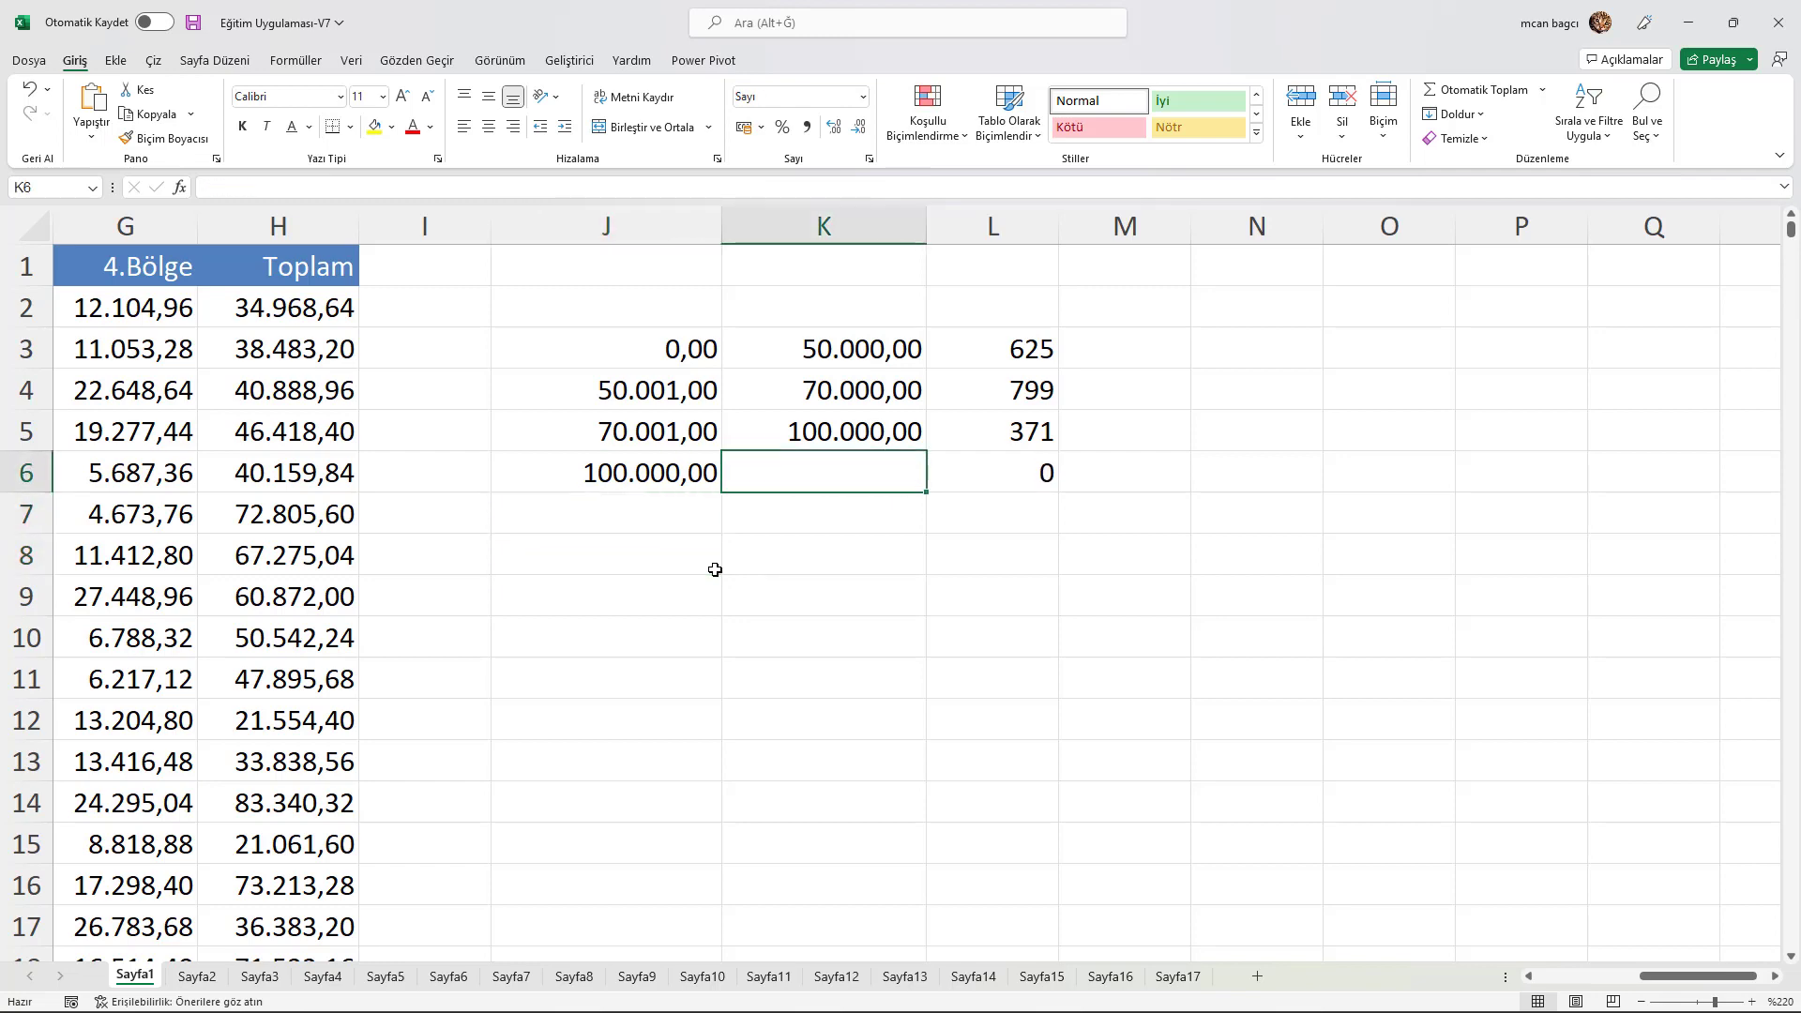
key("Right")
key("Left")
type("15000")
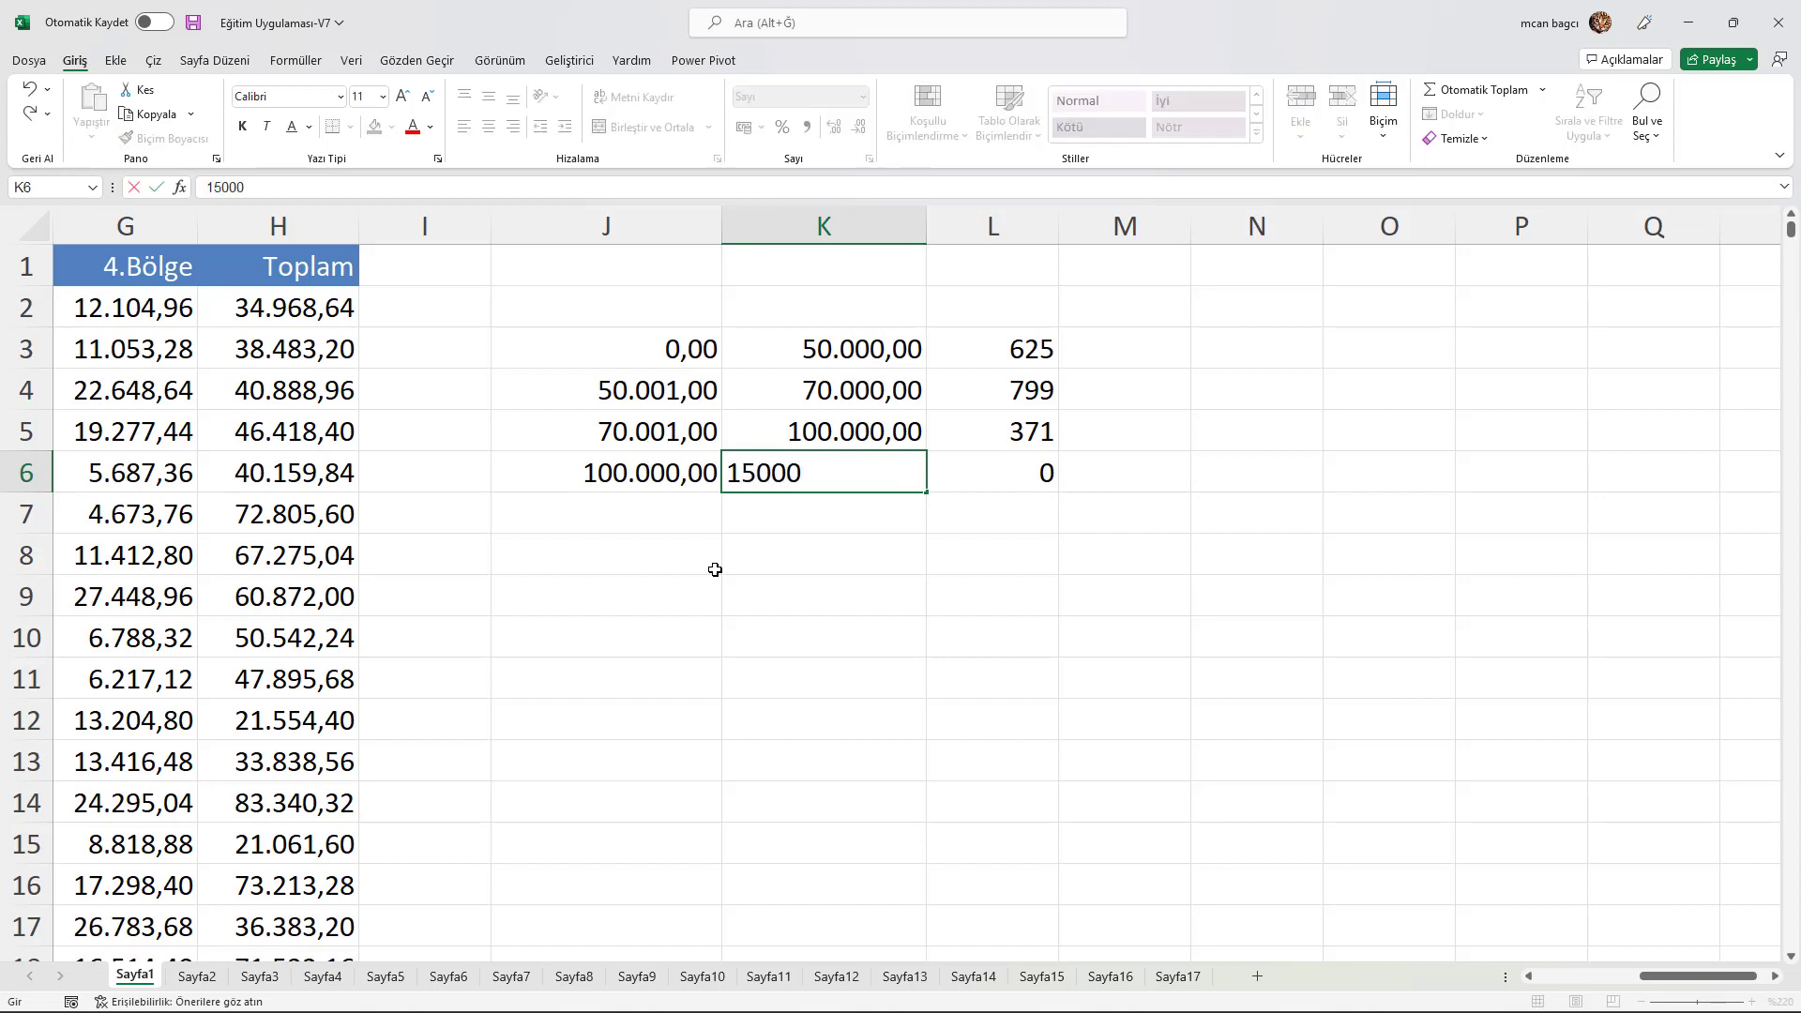
type("0")
key("Return")
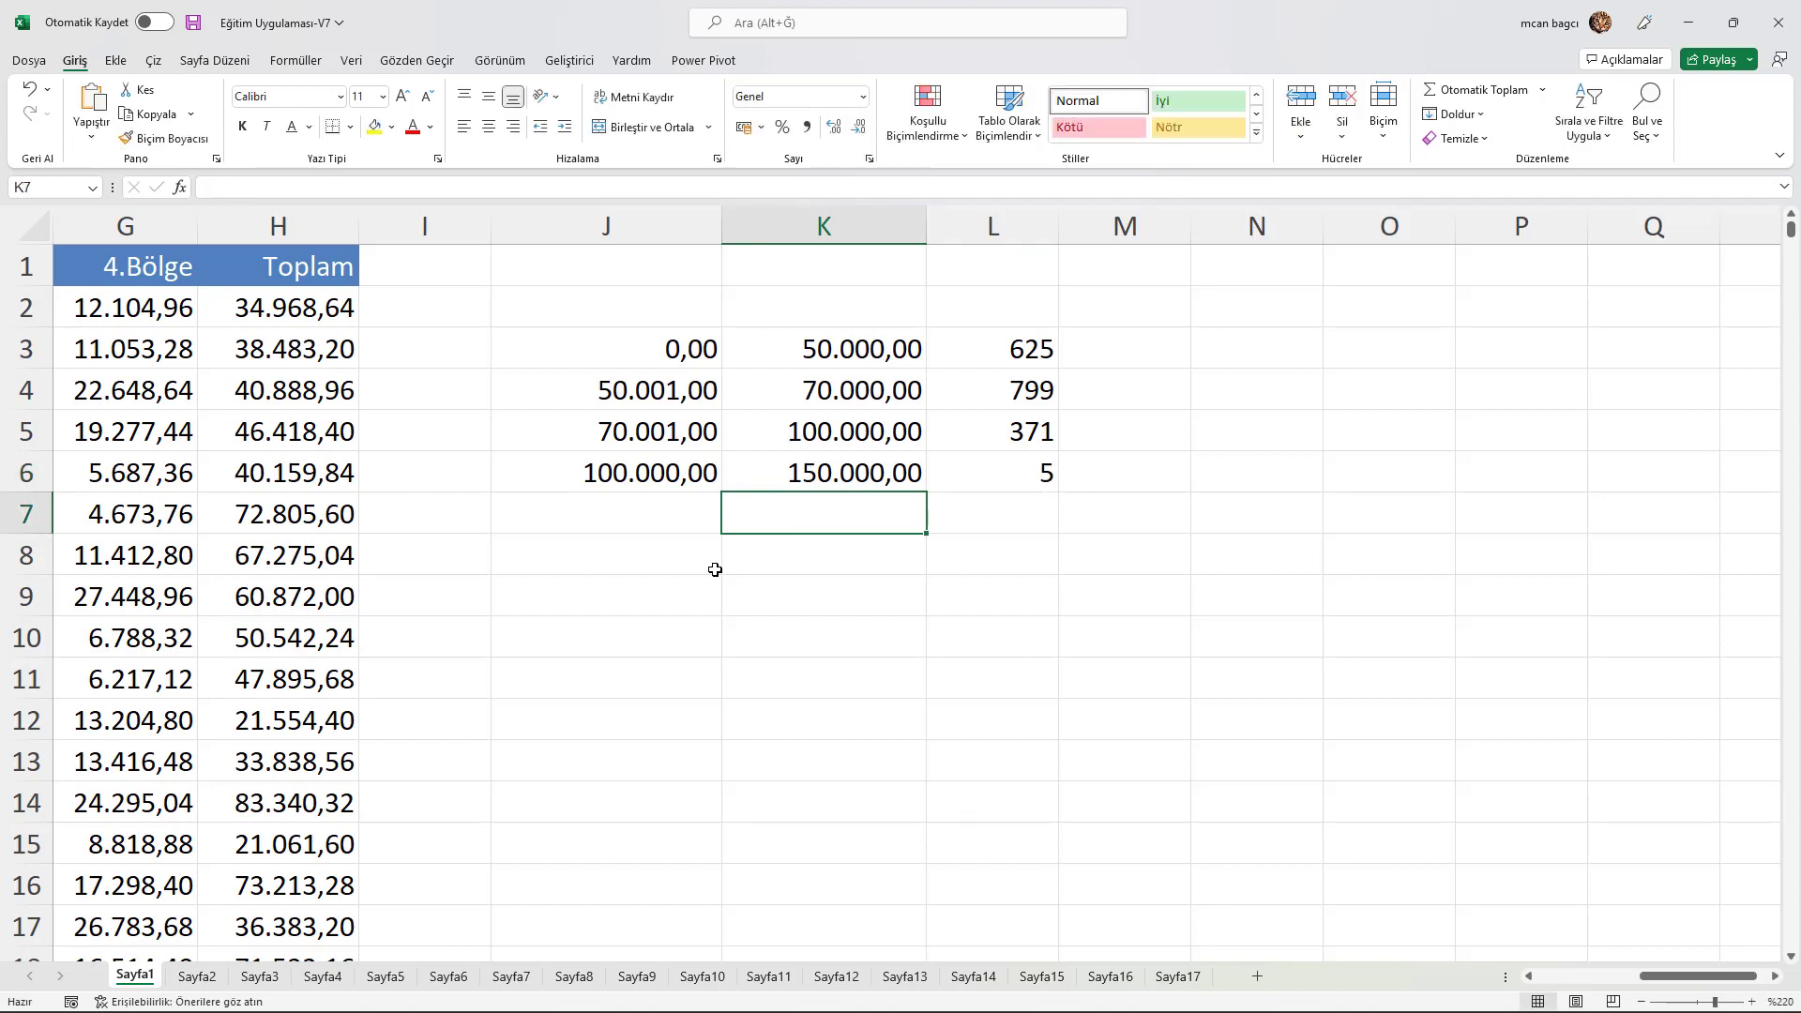
key("Up")
- Review the count cells L3:L6 and re-confirm the ÇOKEĞERSAY formula in L3
left_click_drag(994, 349, 999, 478)
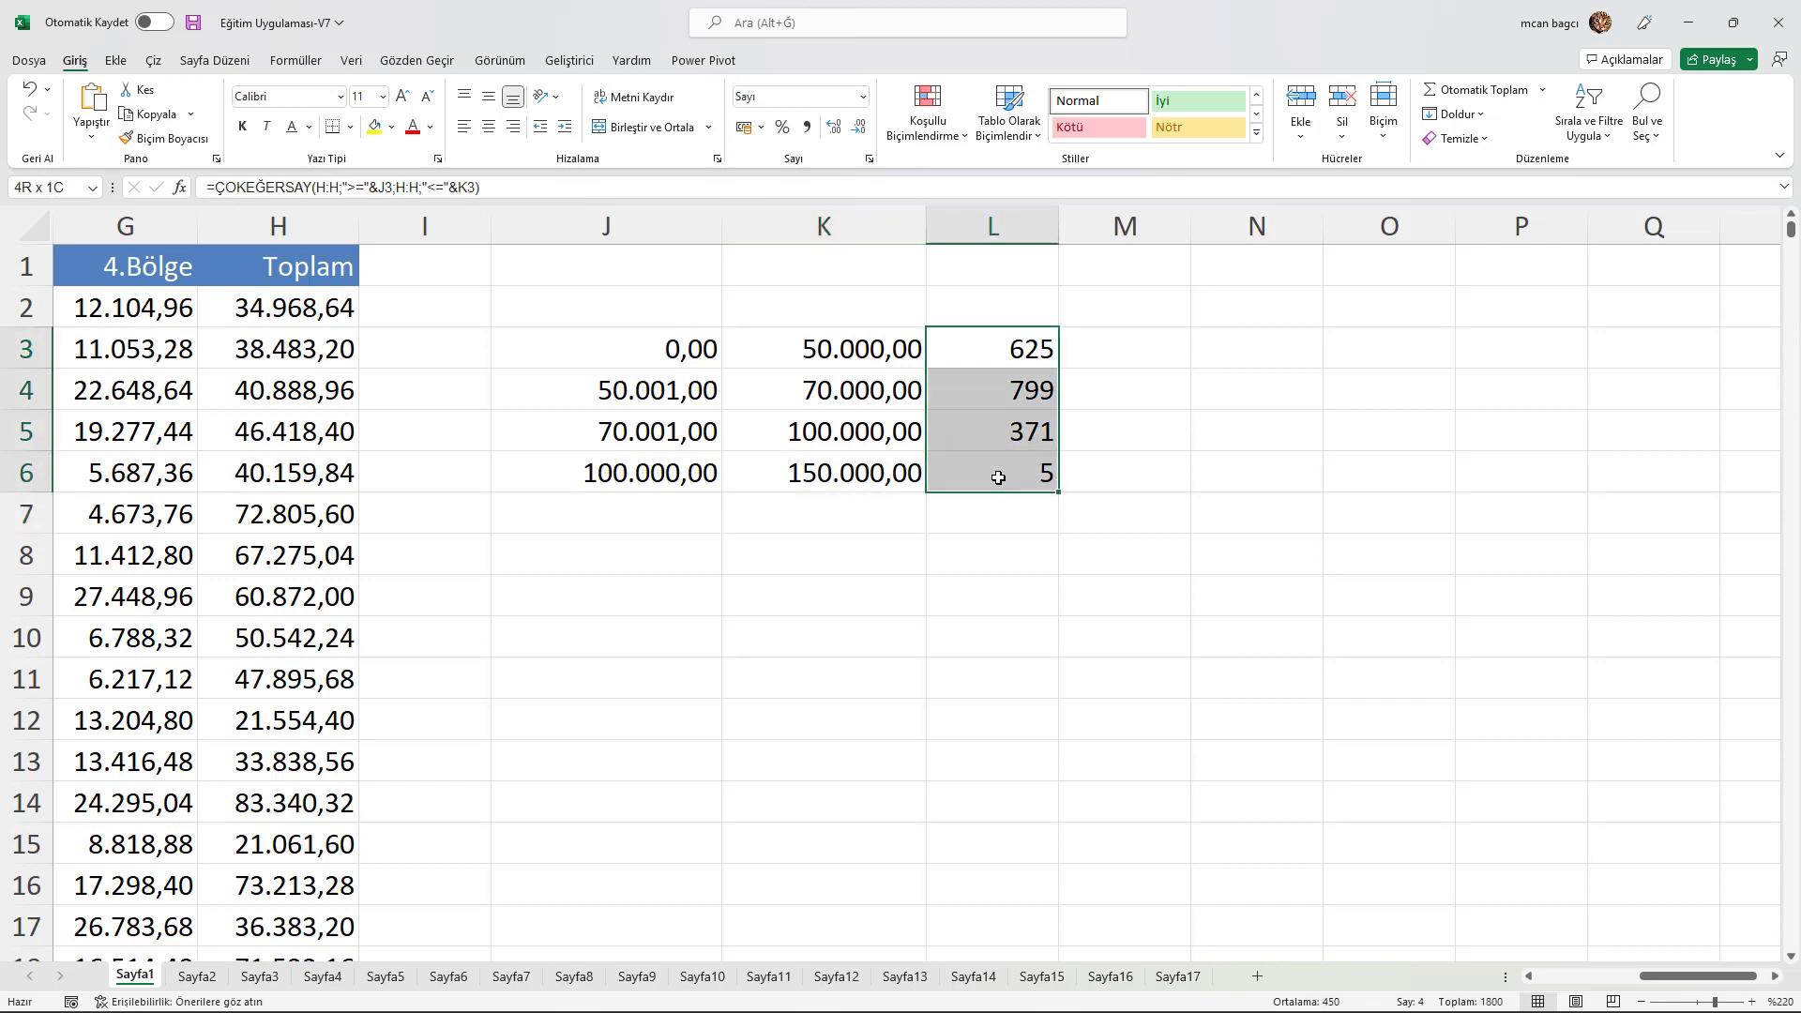
double_click(1026, 349)
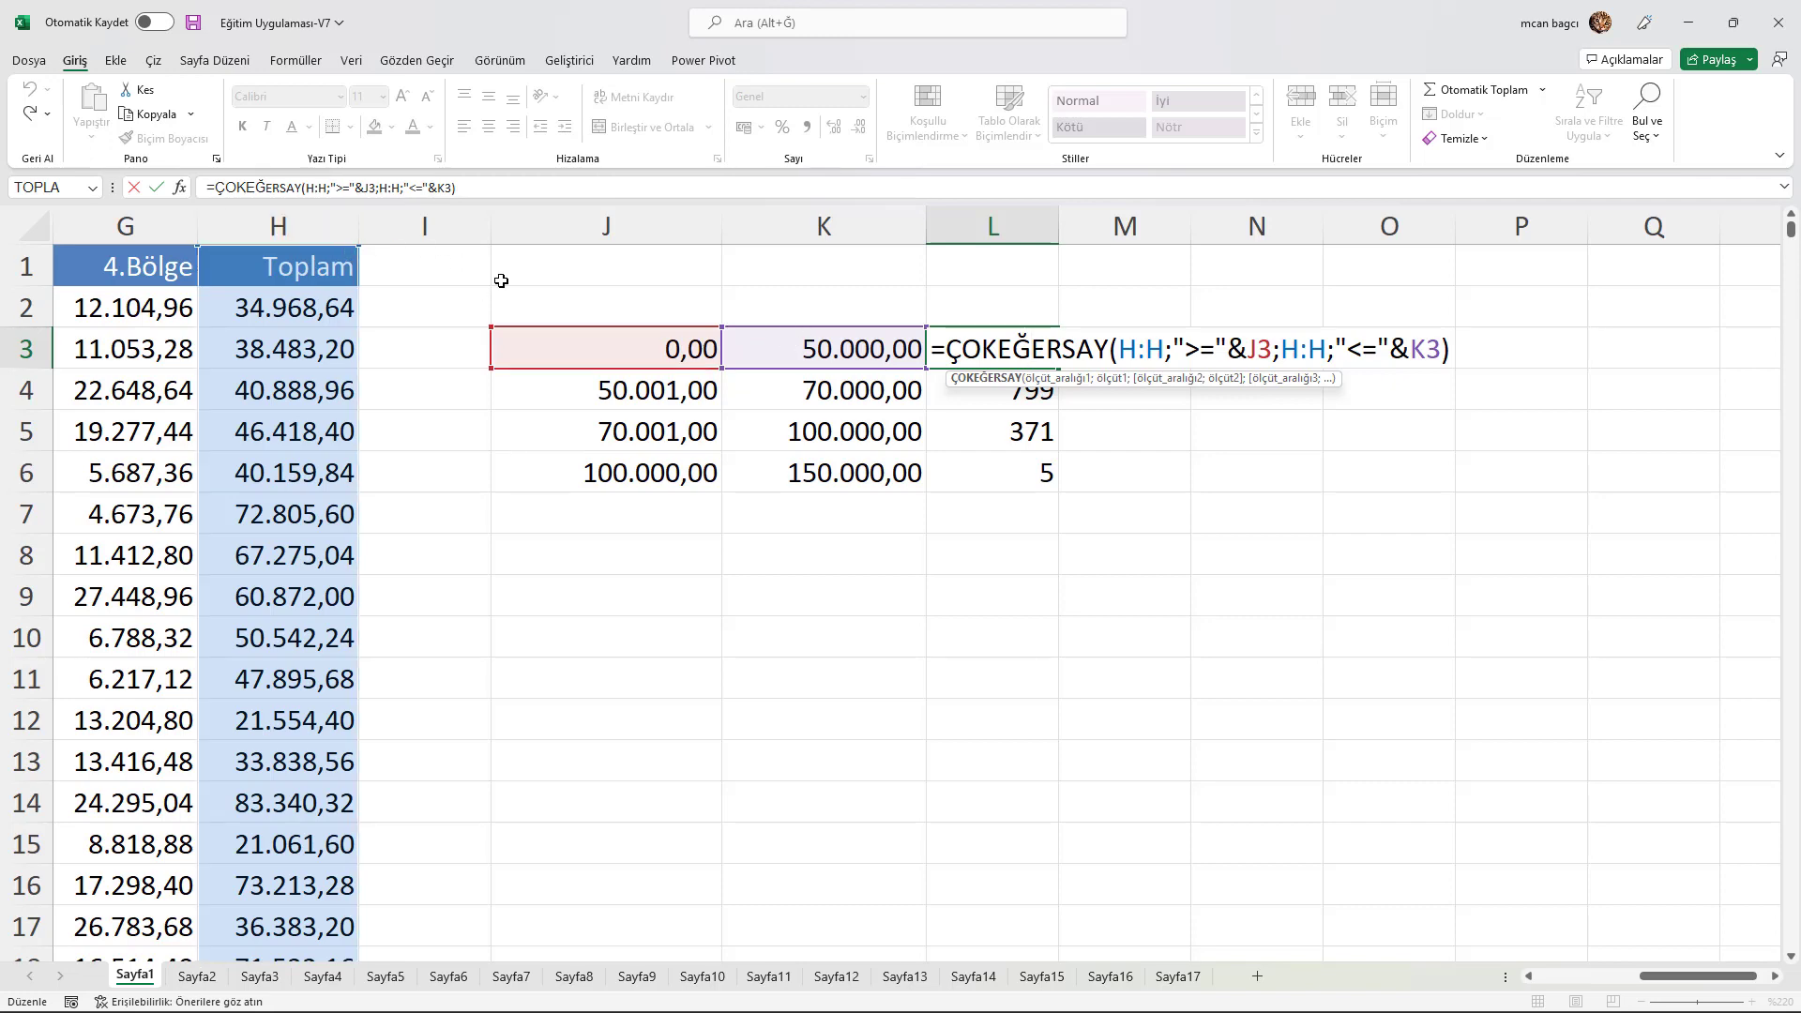
left_click(1023, 349)
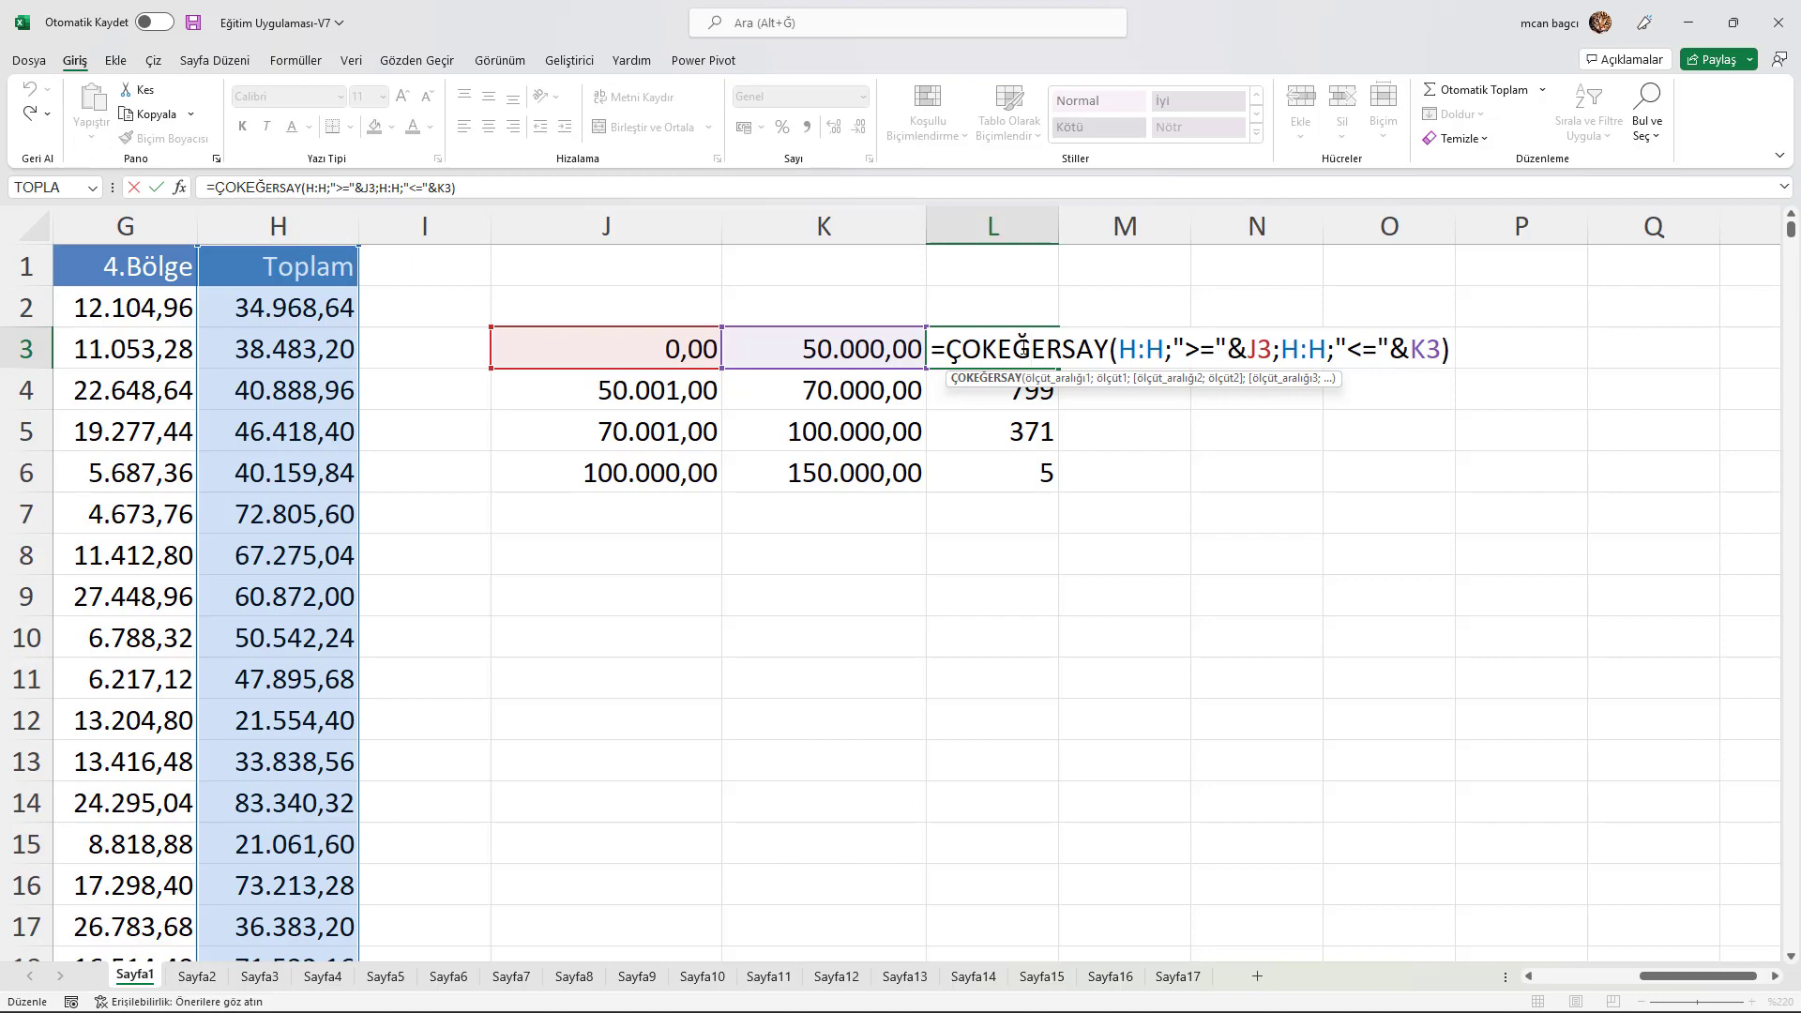
key("Return")
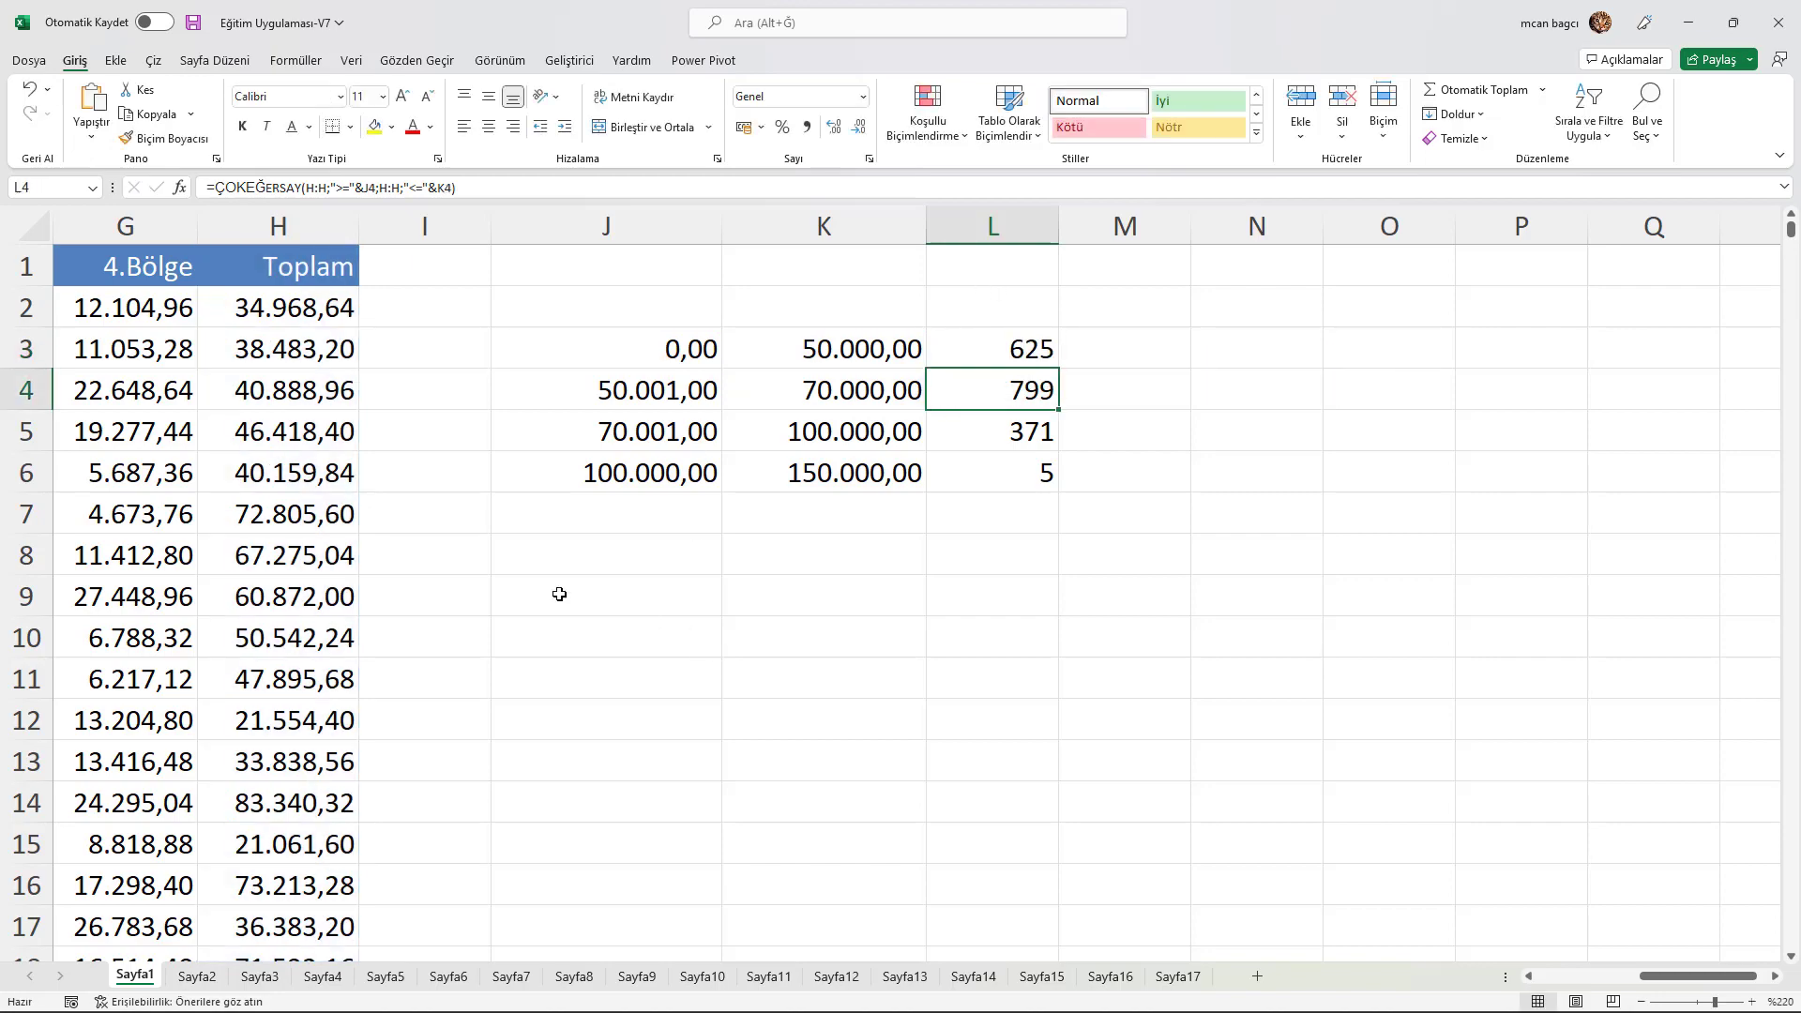
- Insert a new column A with a Yıl header formatted like the Tarih header
left_click_drag(281, 514, 75, 514)
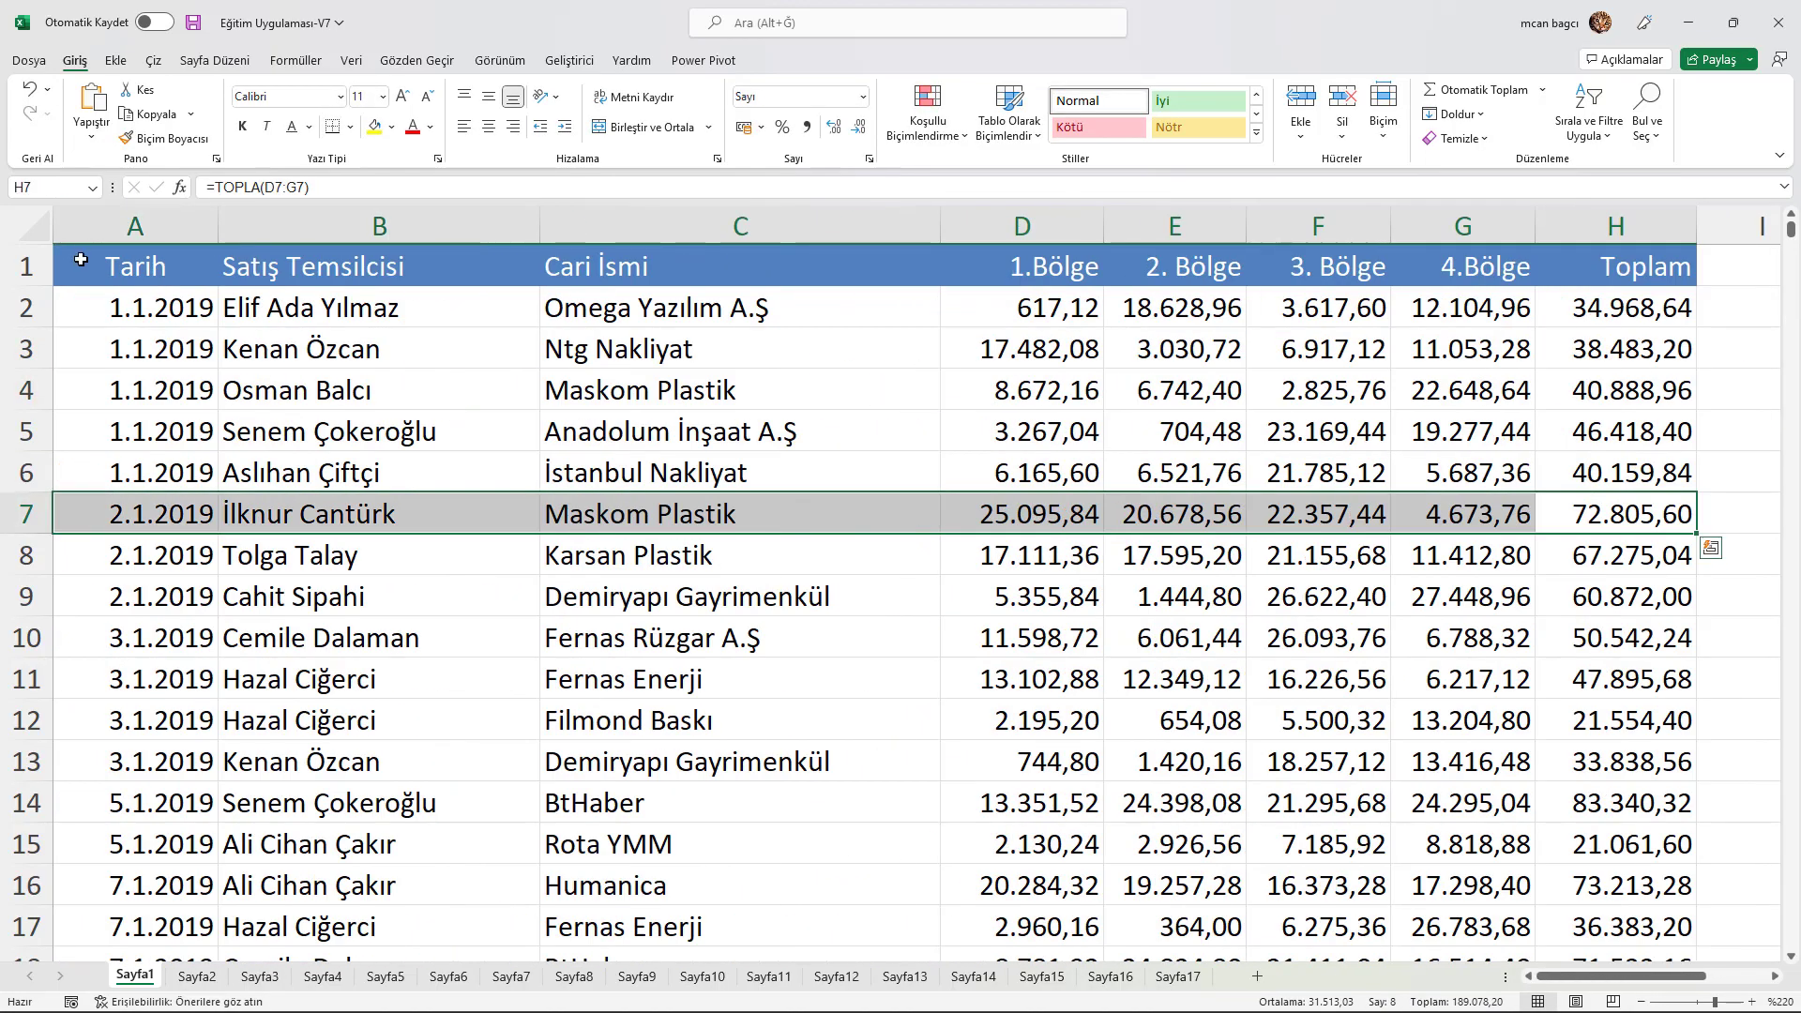
right_click(86, 228)
left_click(159, 420)
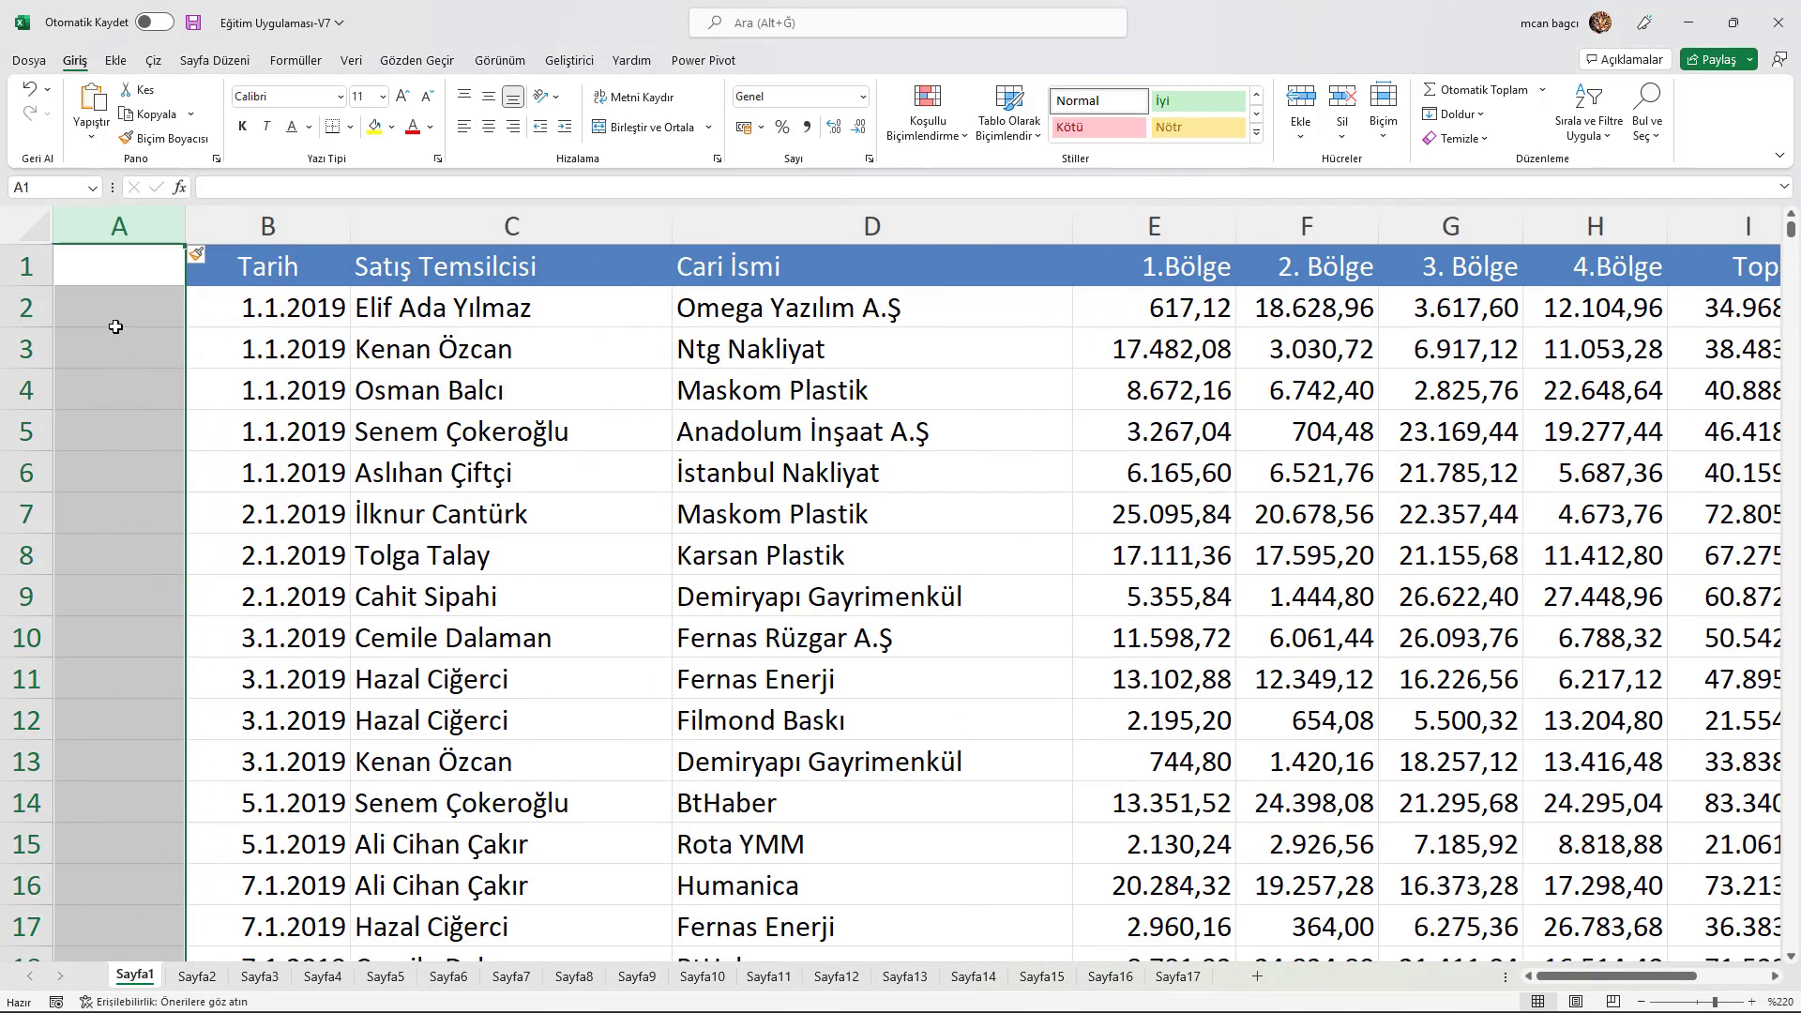
left_click(234, 279)
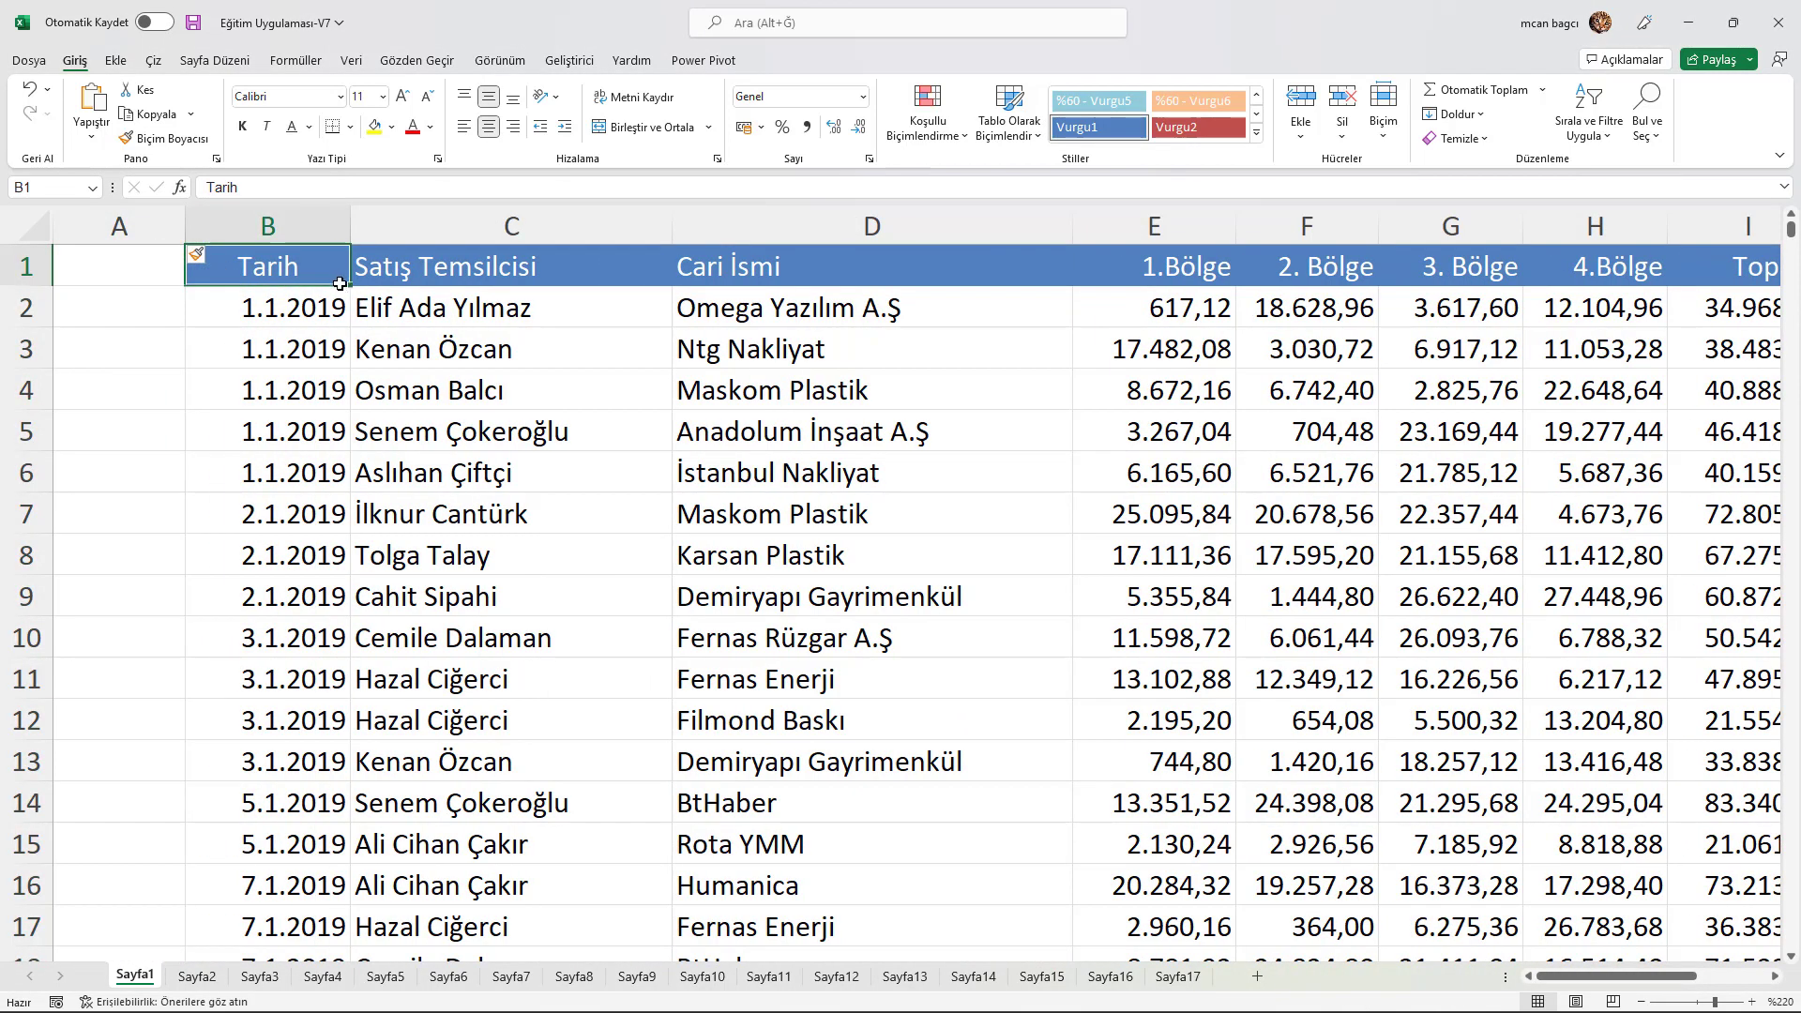
left_click_drag(359, 294, 103, 274)
left_click(102, 274)
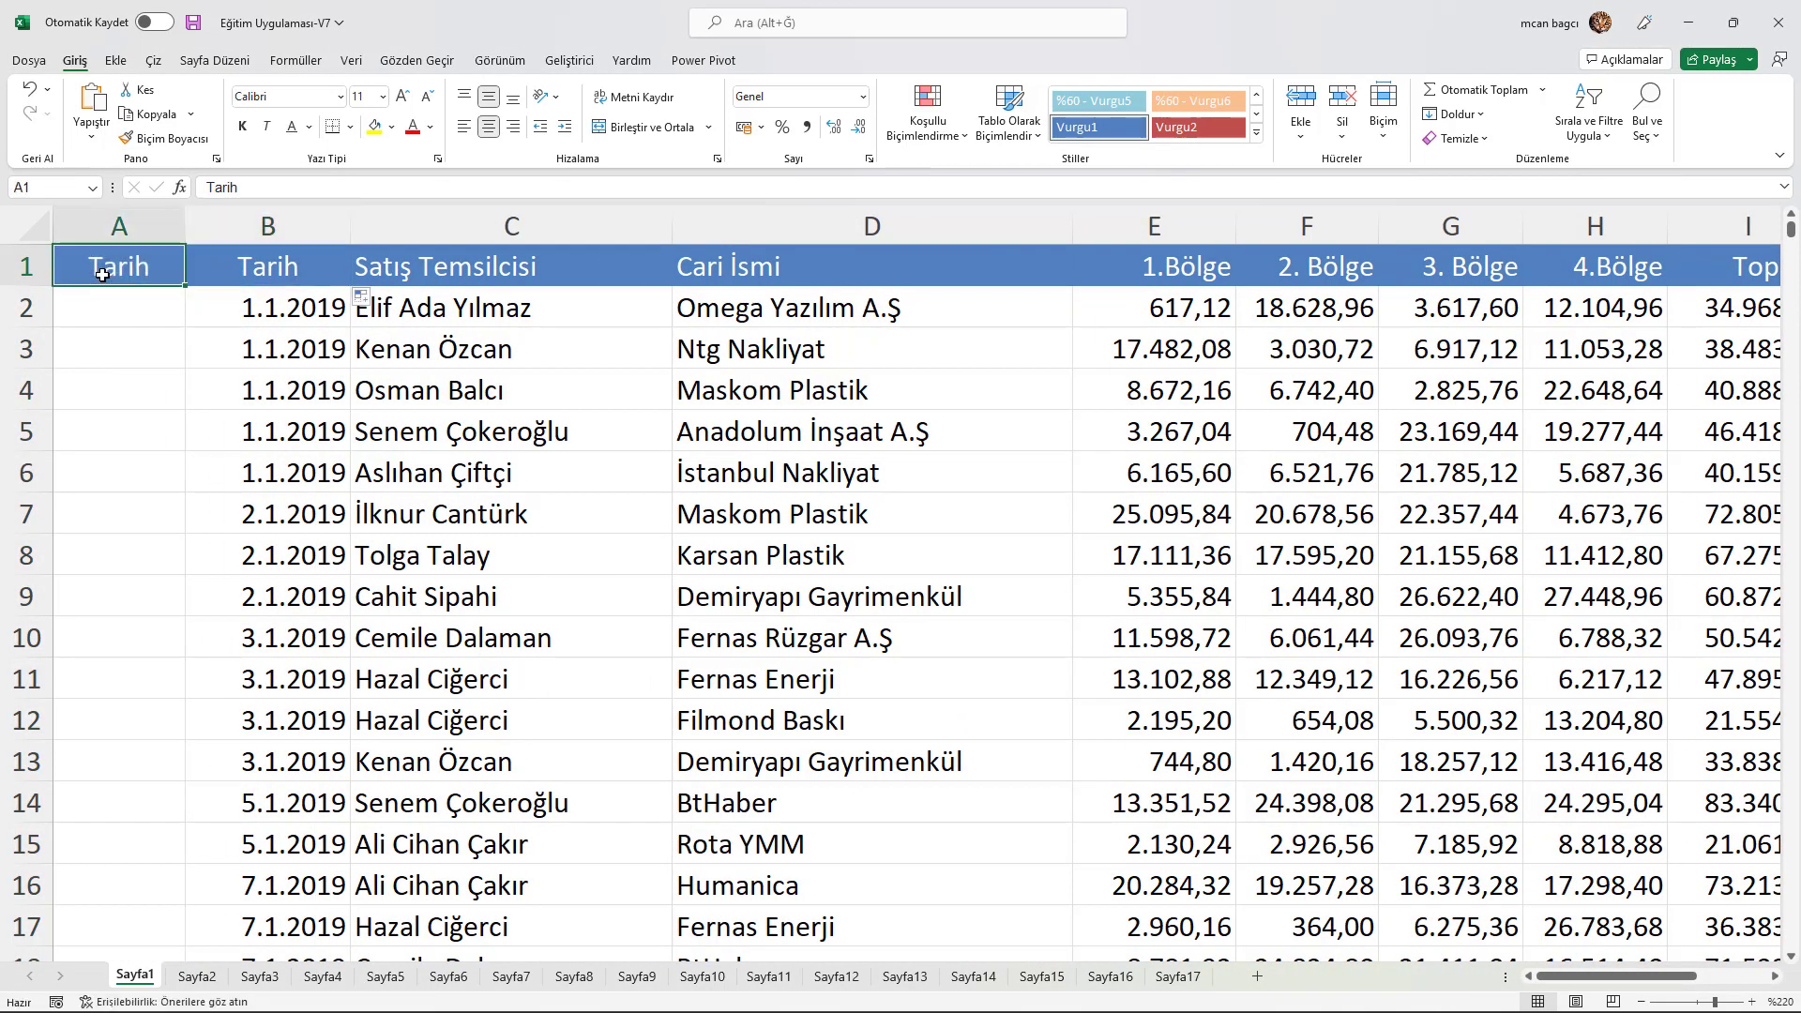
type("Yıl")
key("Return")
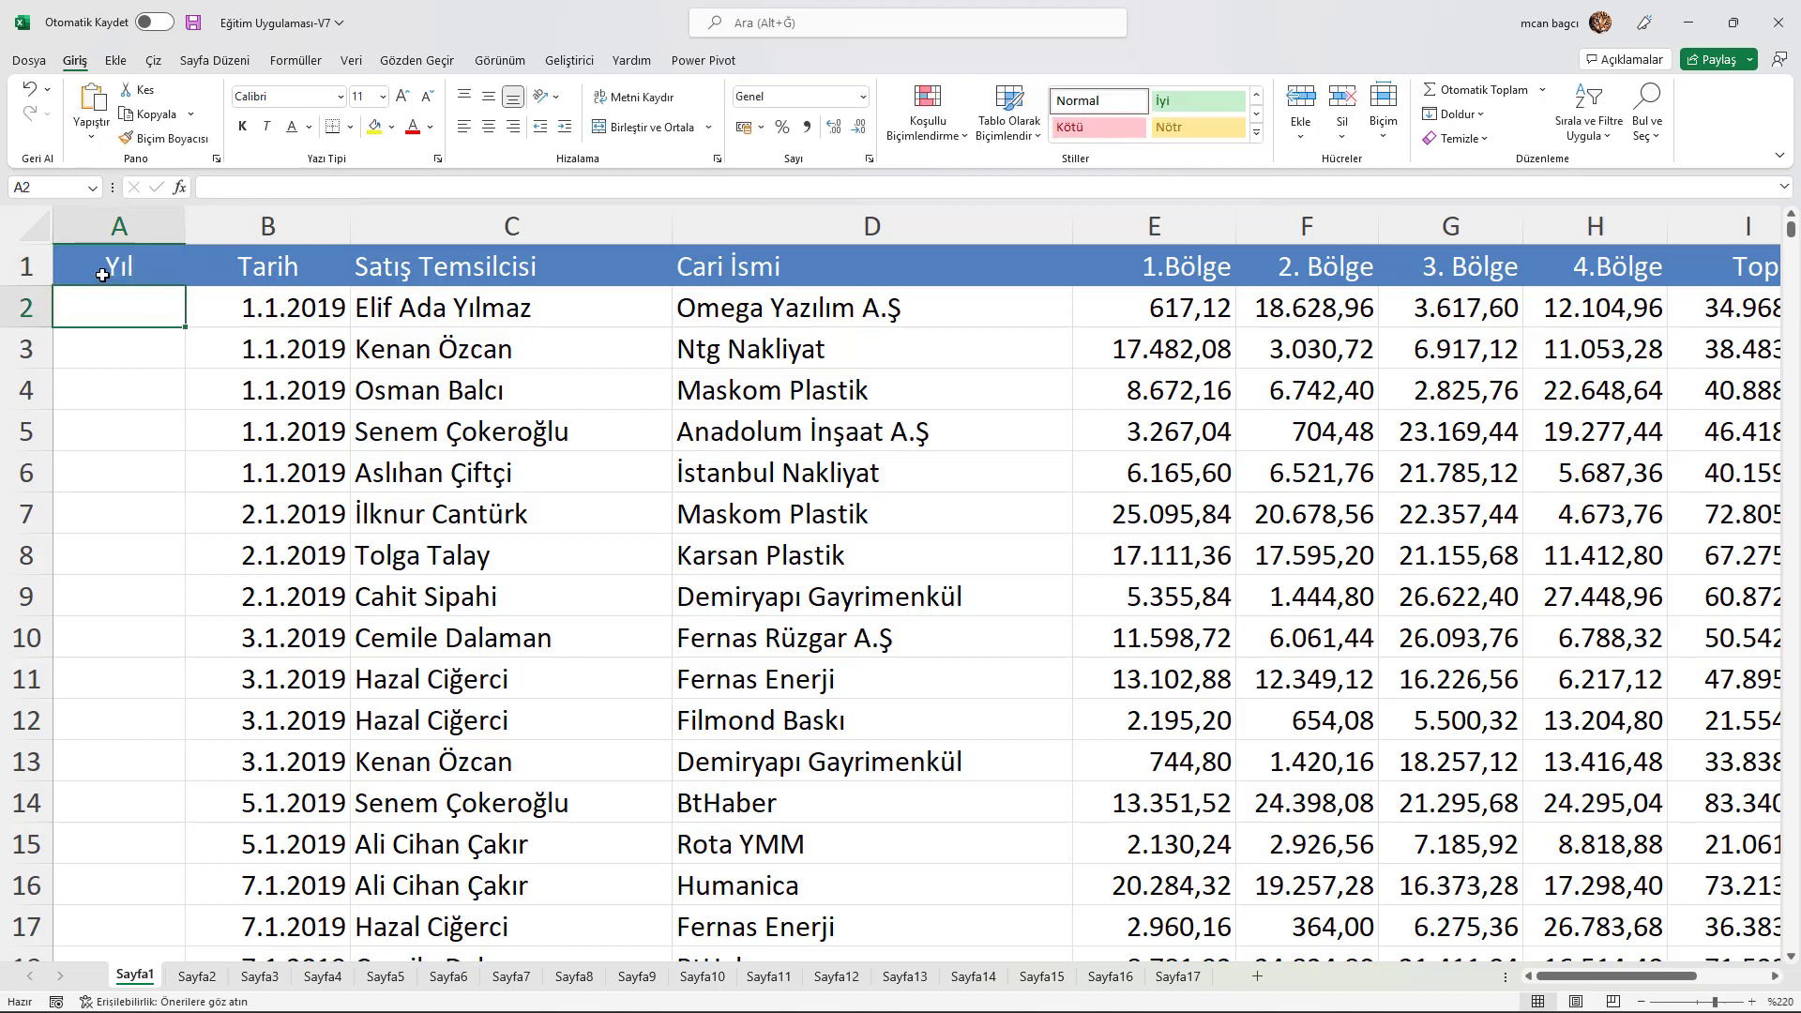
- Enter =YIL(B2) in A2 and fill it down to row 1801
type("=yıl(")
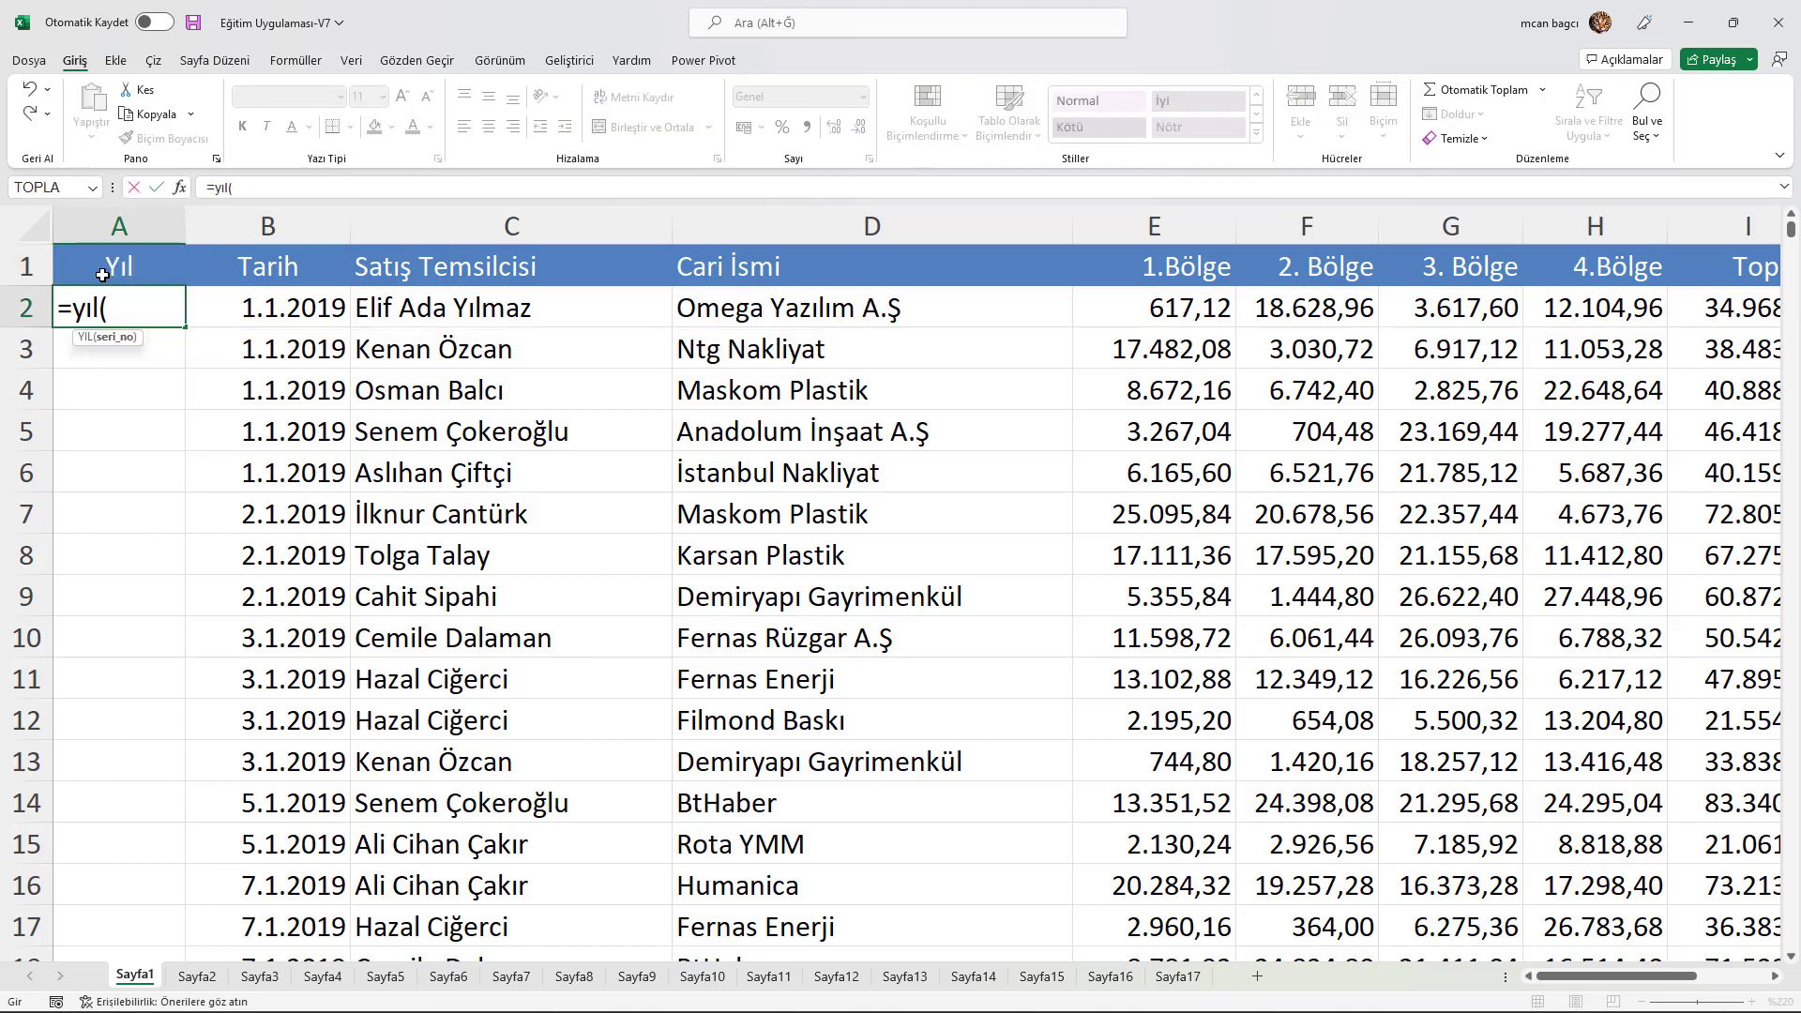
key("Right")
key("Right")
key("Left")
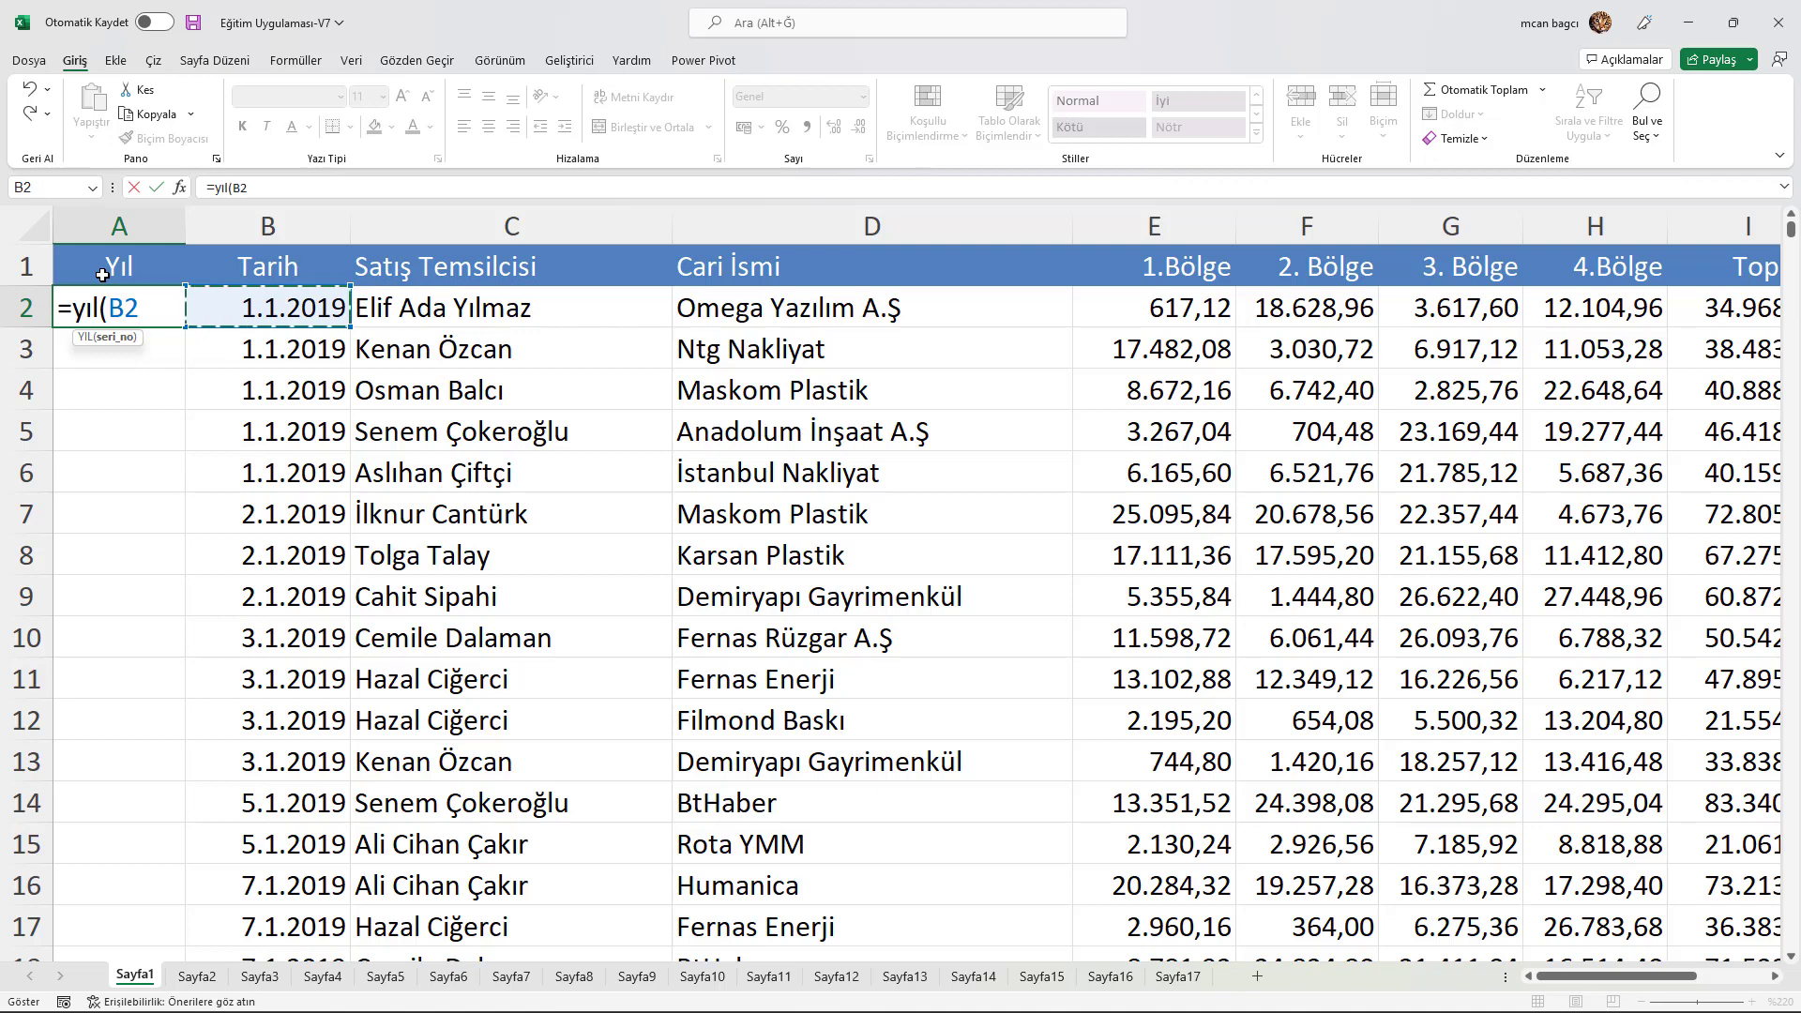
type(")")
key("Return")
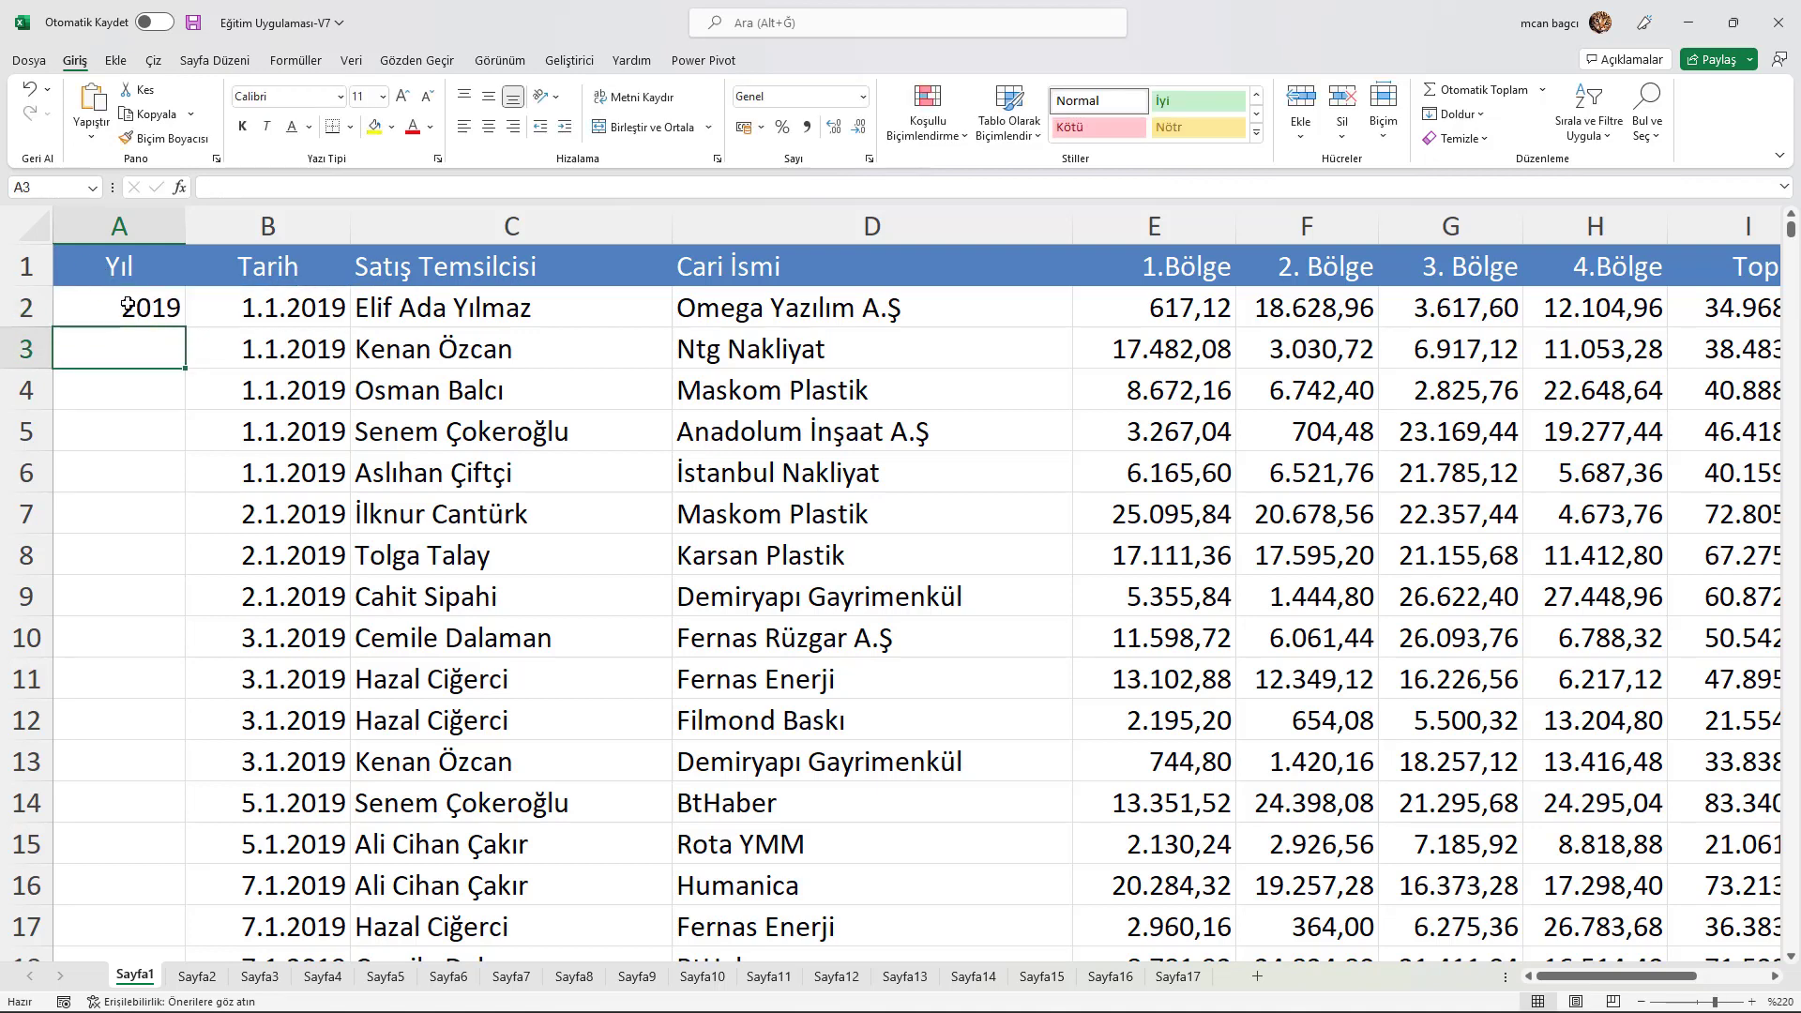
left_click(128, 302)
double_click(188, 329)
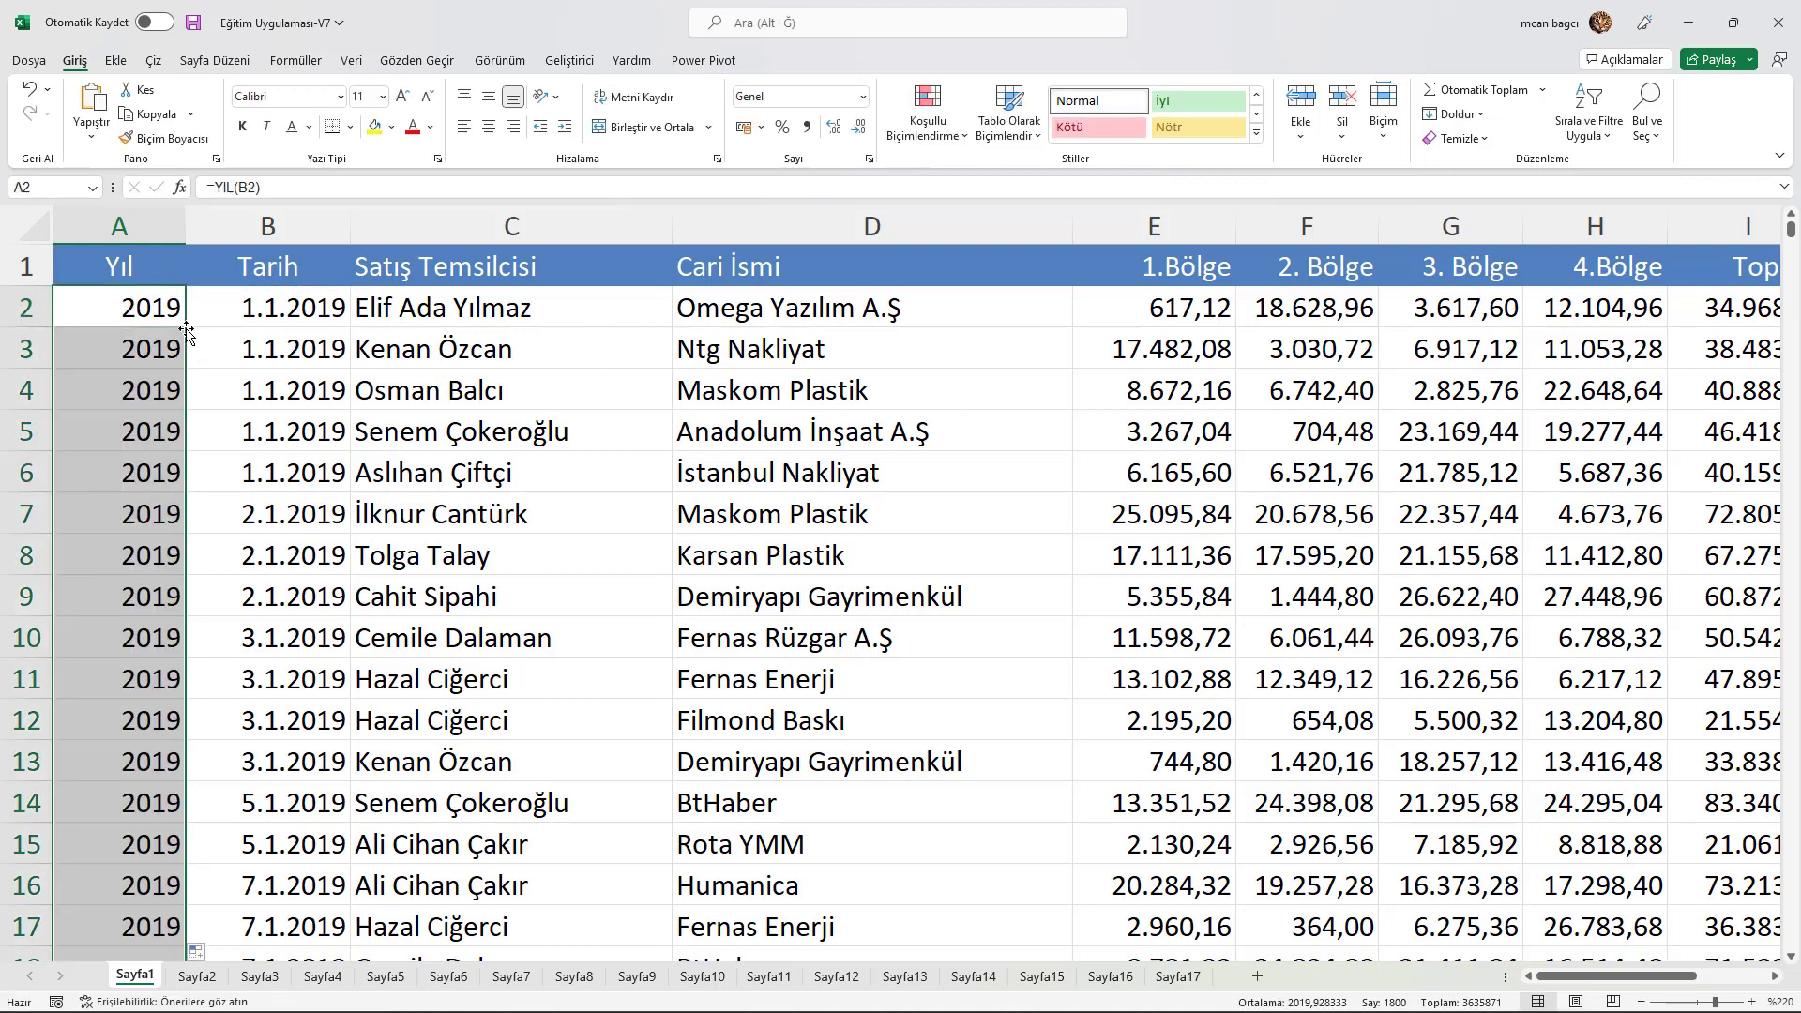
left_click(76, 404)
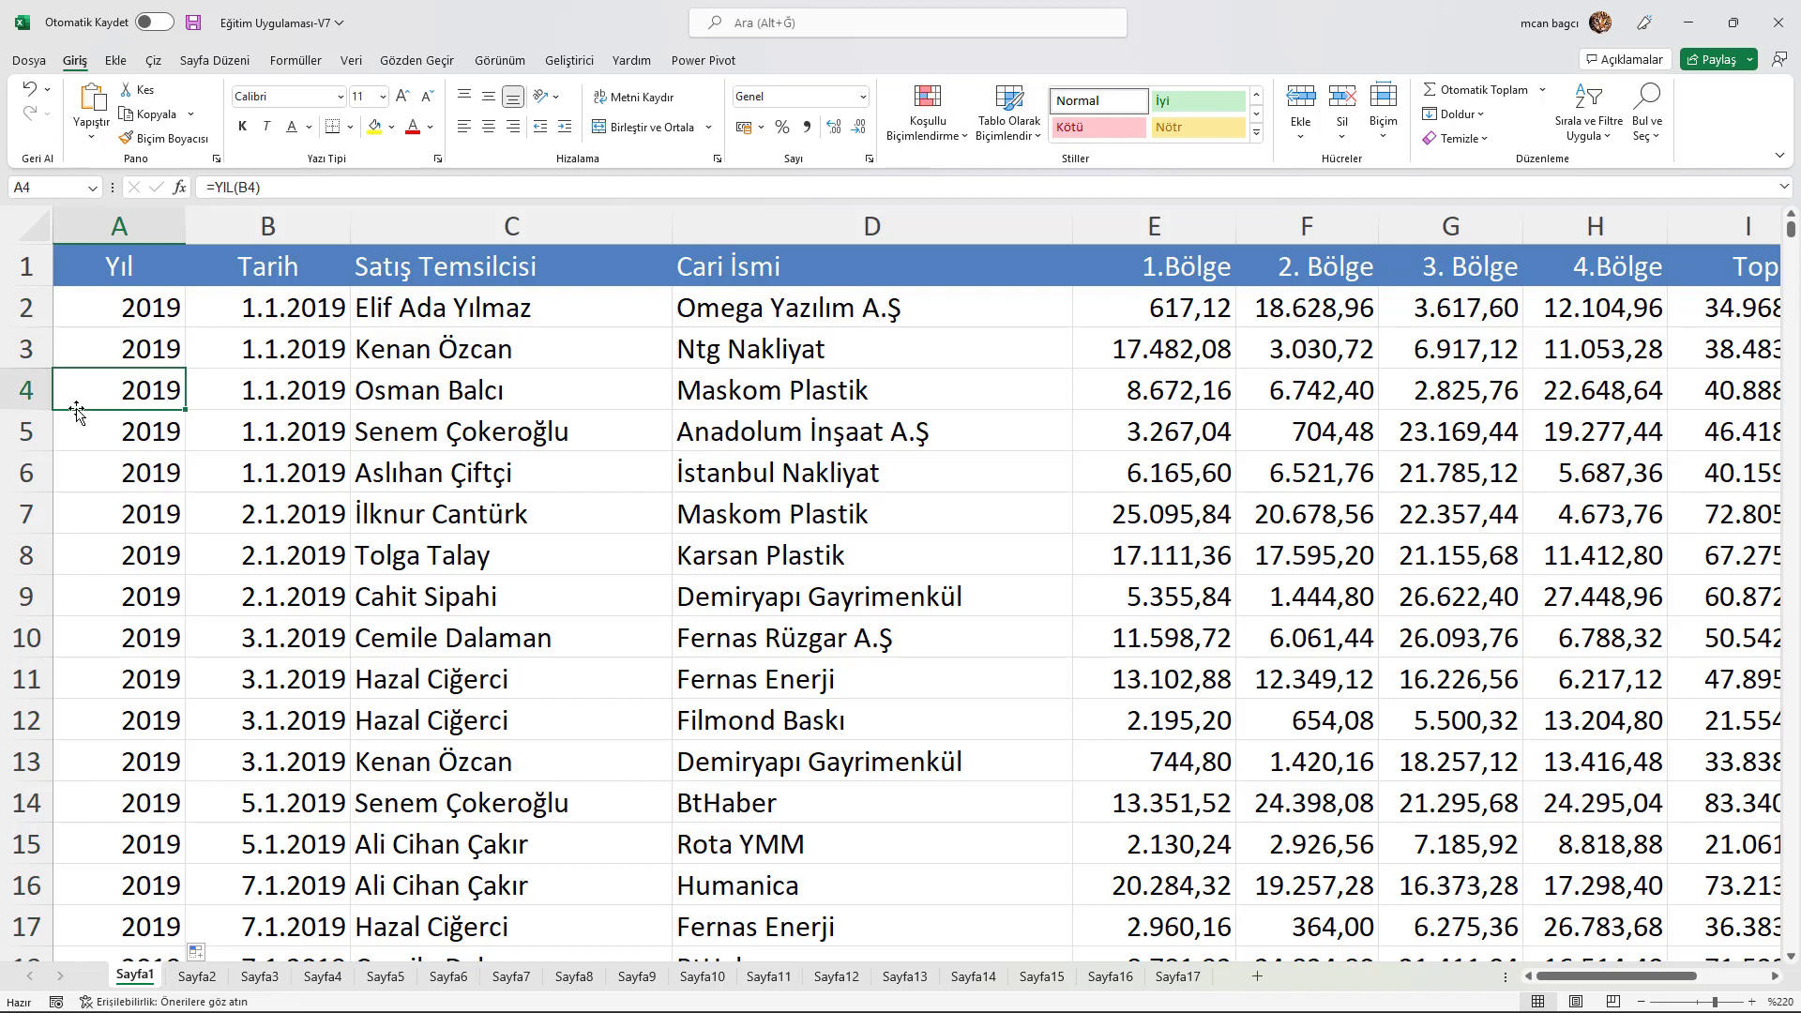
key("ctrl+Down")
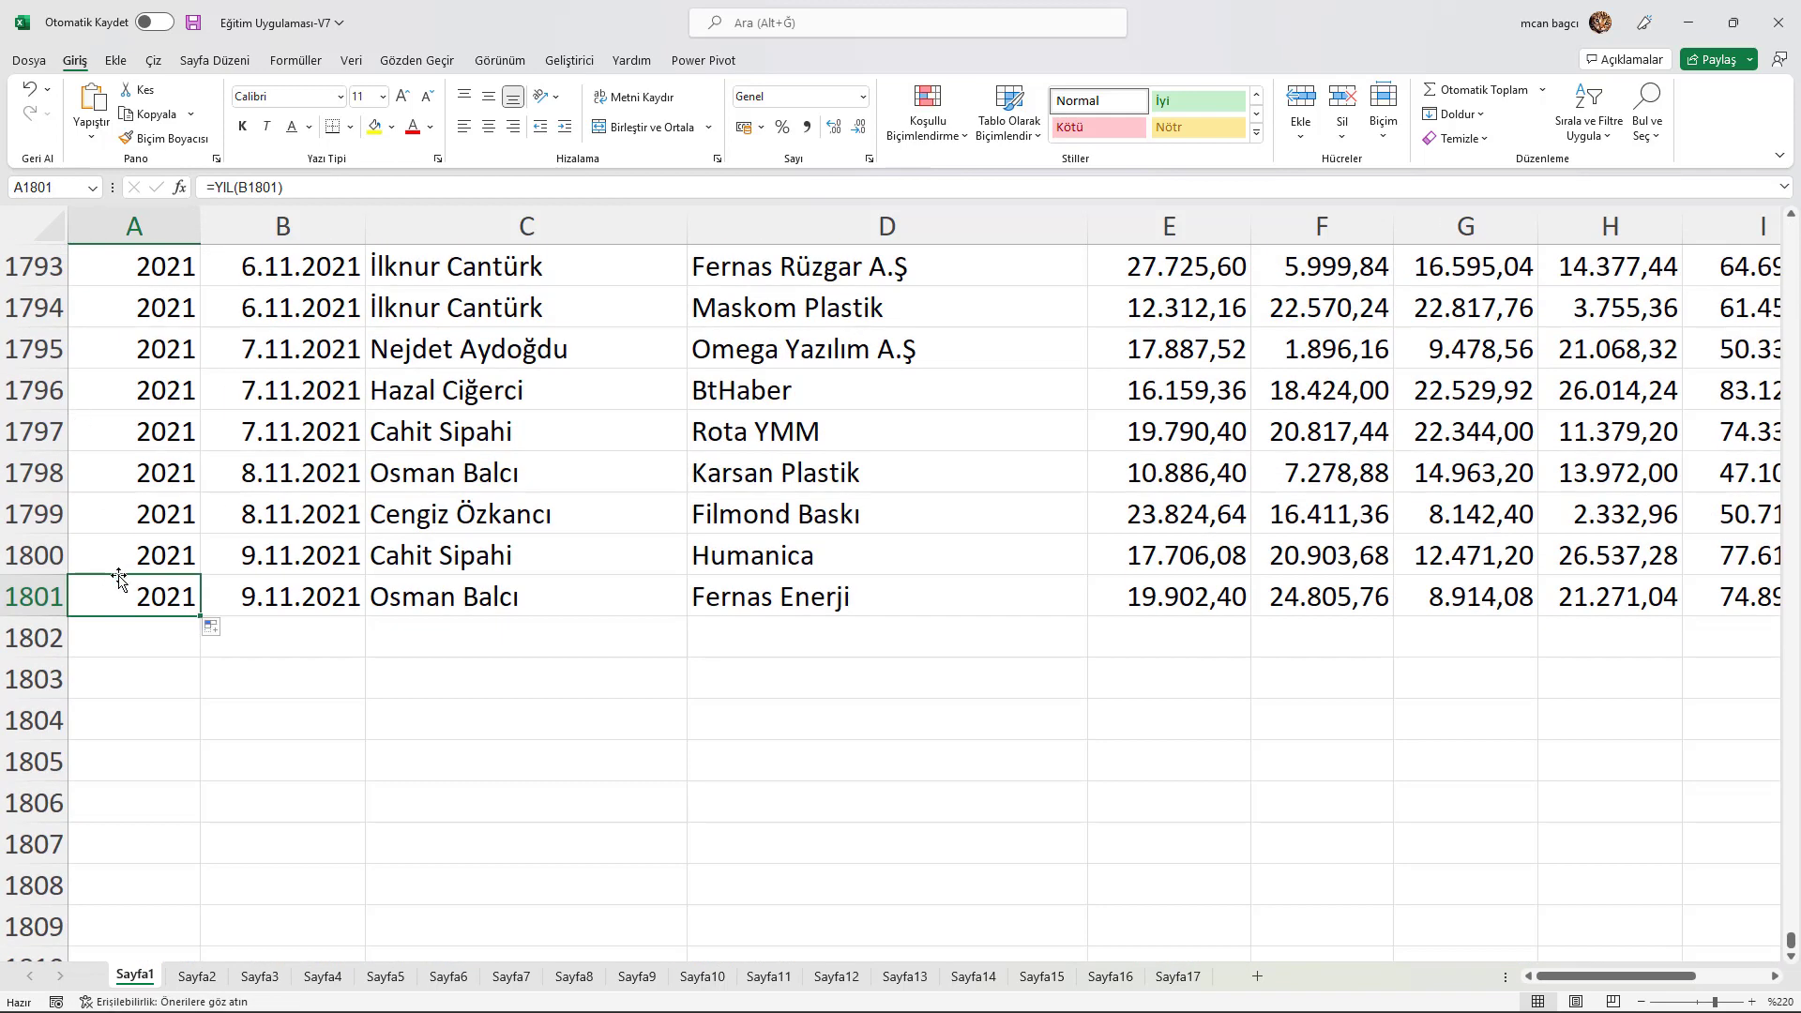
key("ctrl+Up")
- Copy the range bounds from K3:L6 into K9:L12
left_click(1164, 556)
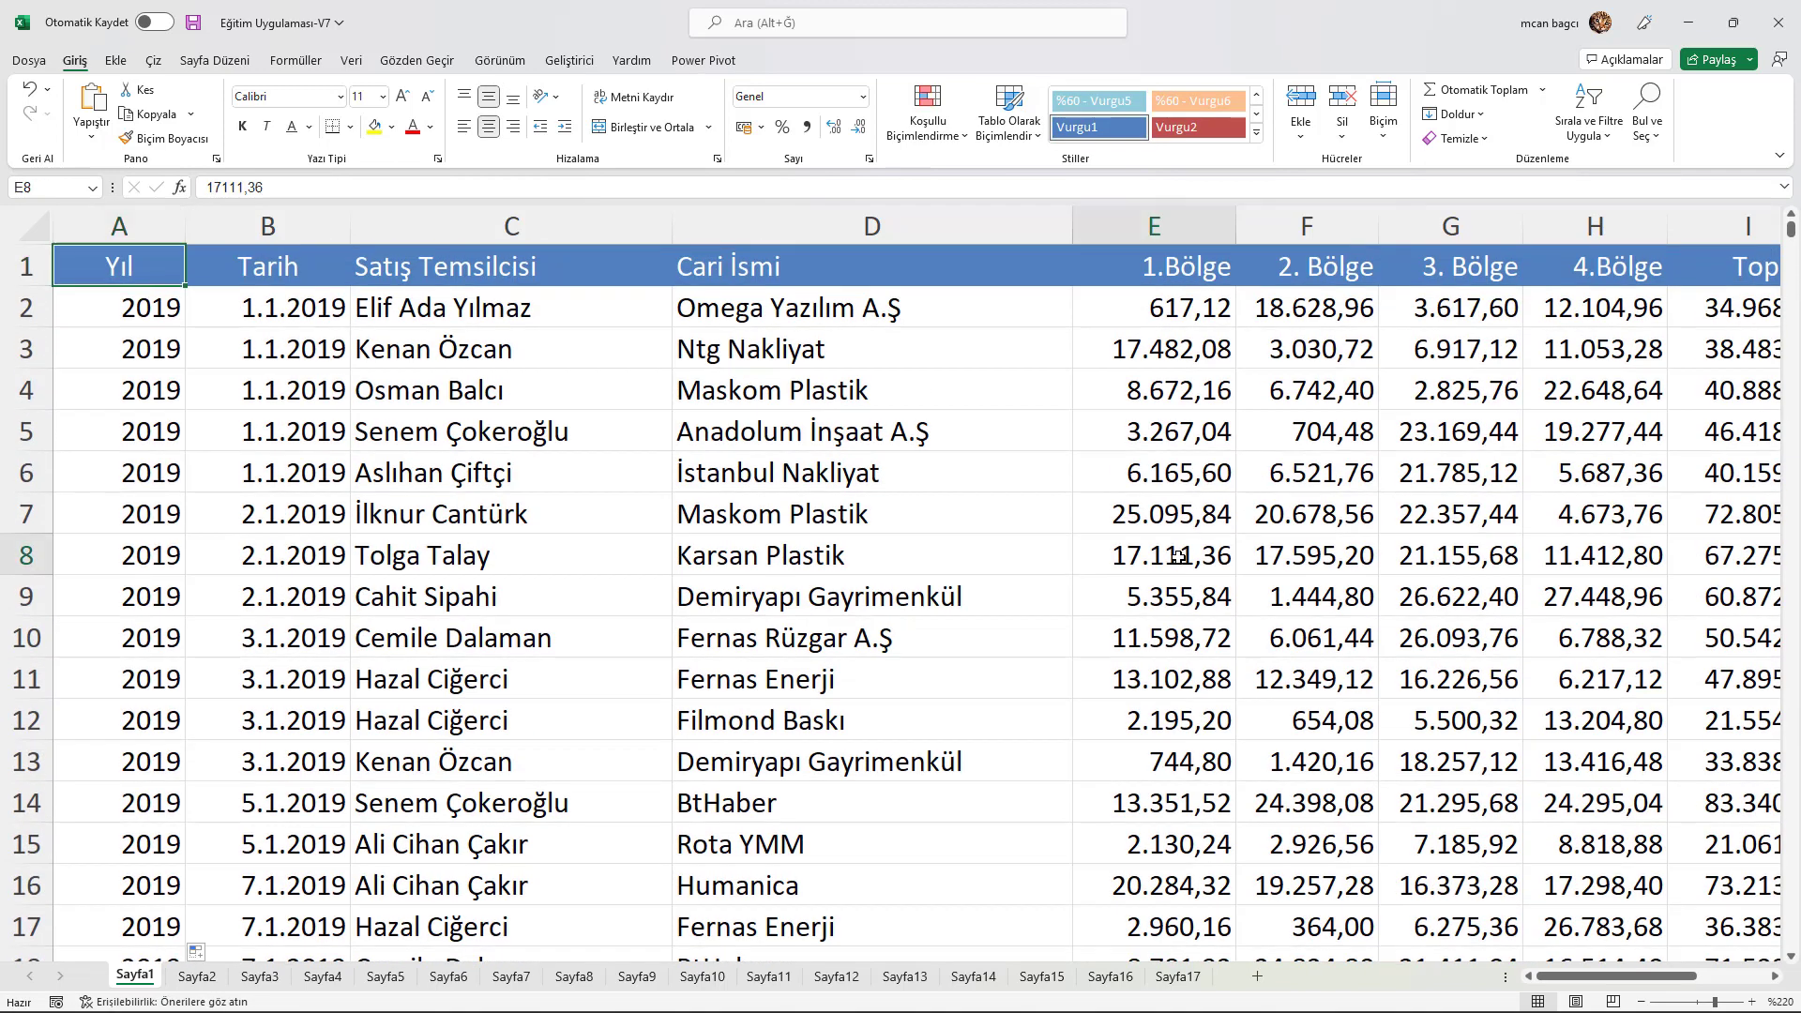
key("ctrl+shift+Right")
left_click_drag(1796, 557, 1501, 610)
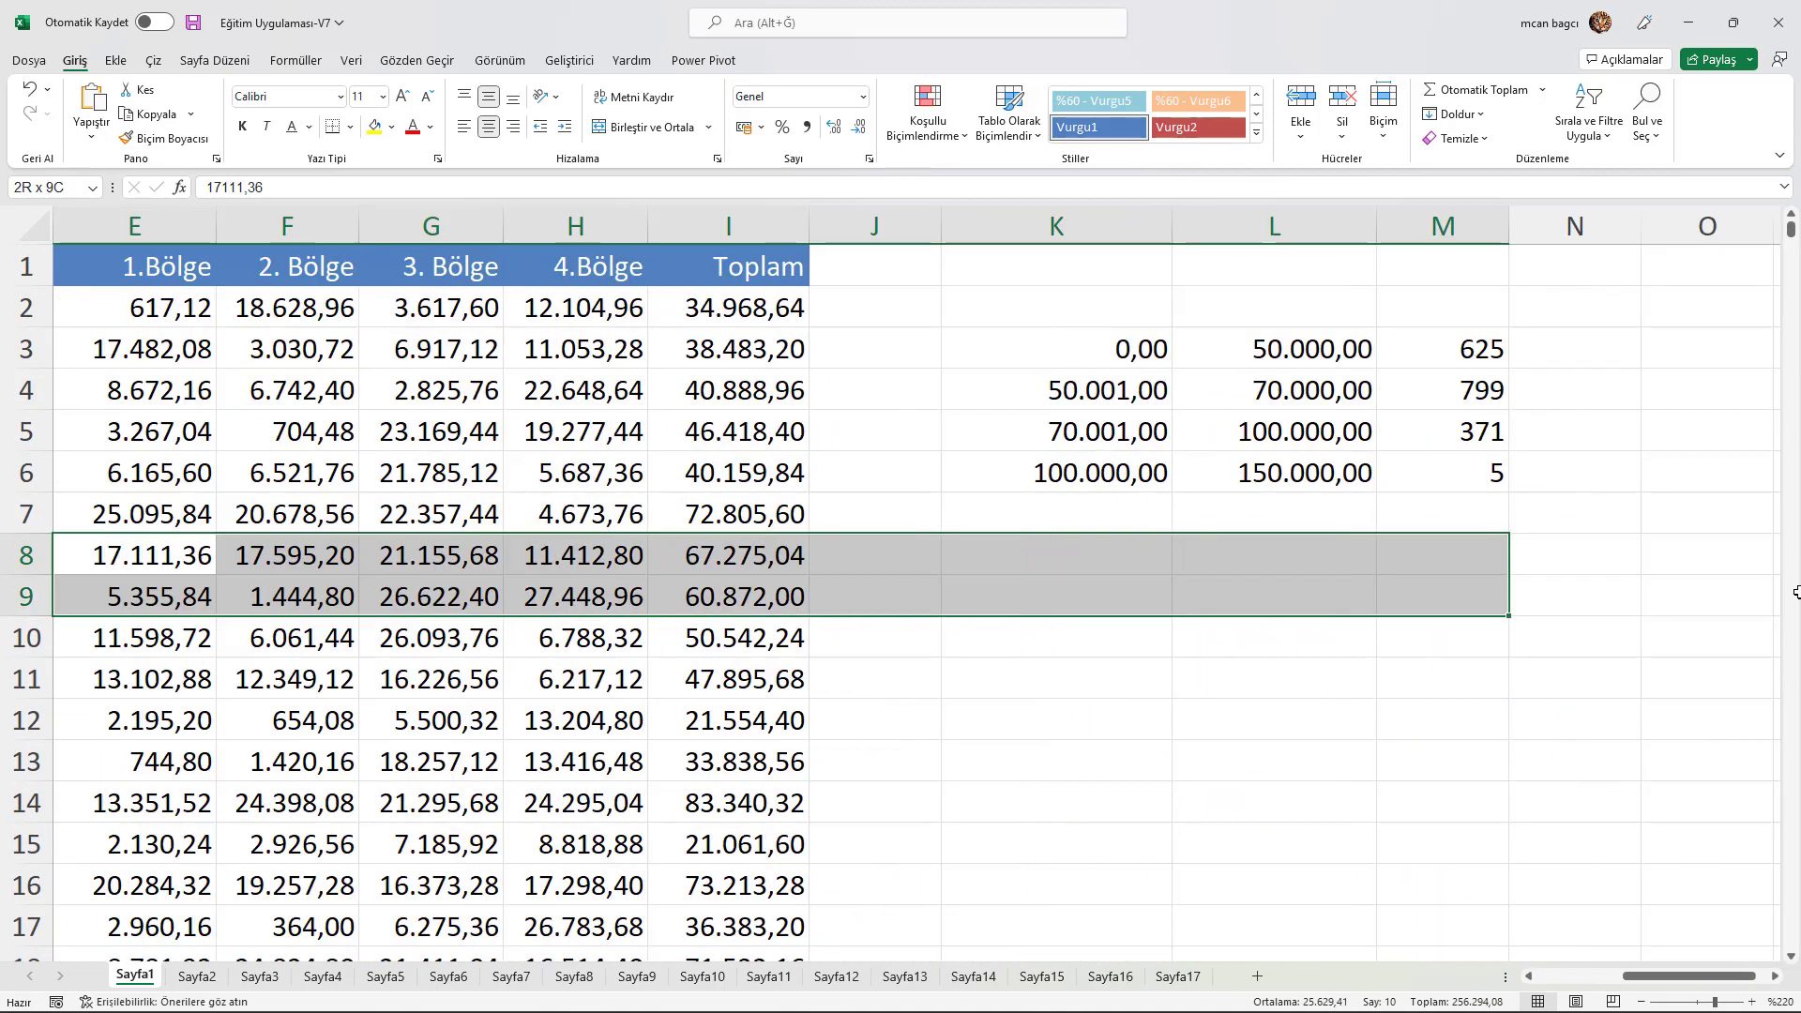
mouse_move(1065, 354)
left_mouse_down()
mouse_move(1224, 483)
mouse_move(1225, 751)
mouse_move(1220, 714)
left_mouse_up()
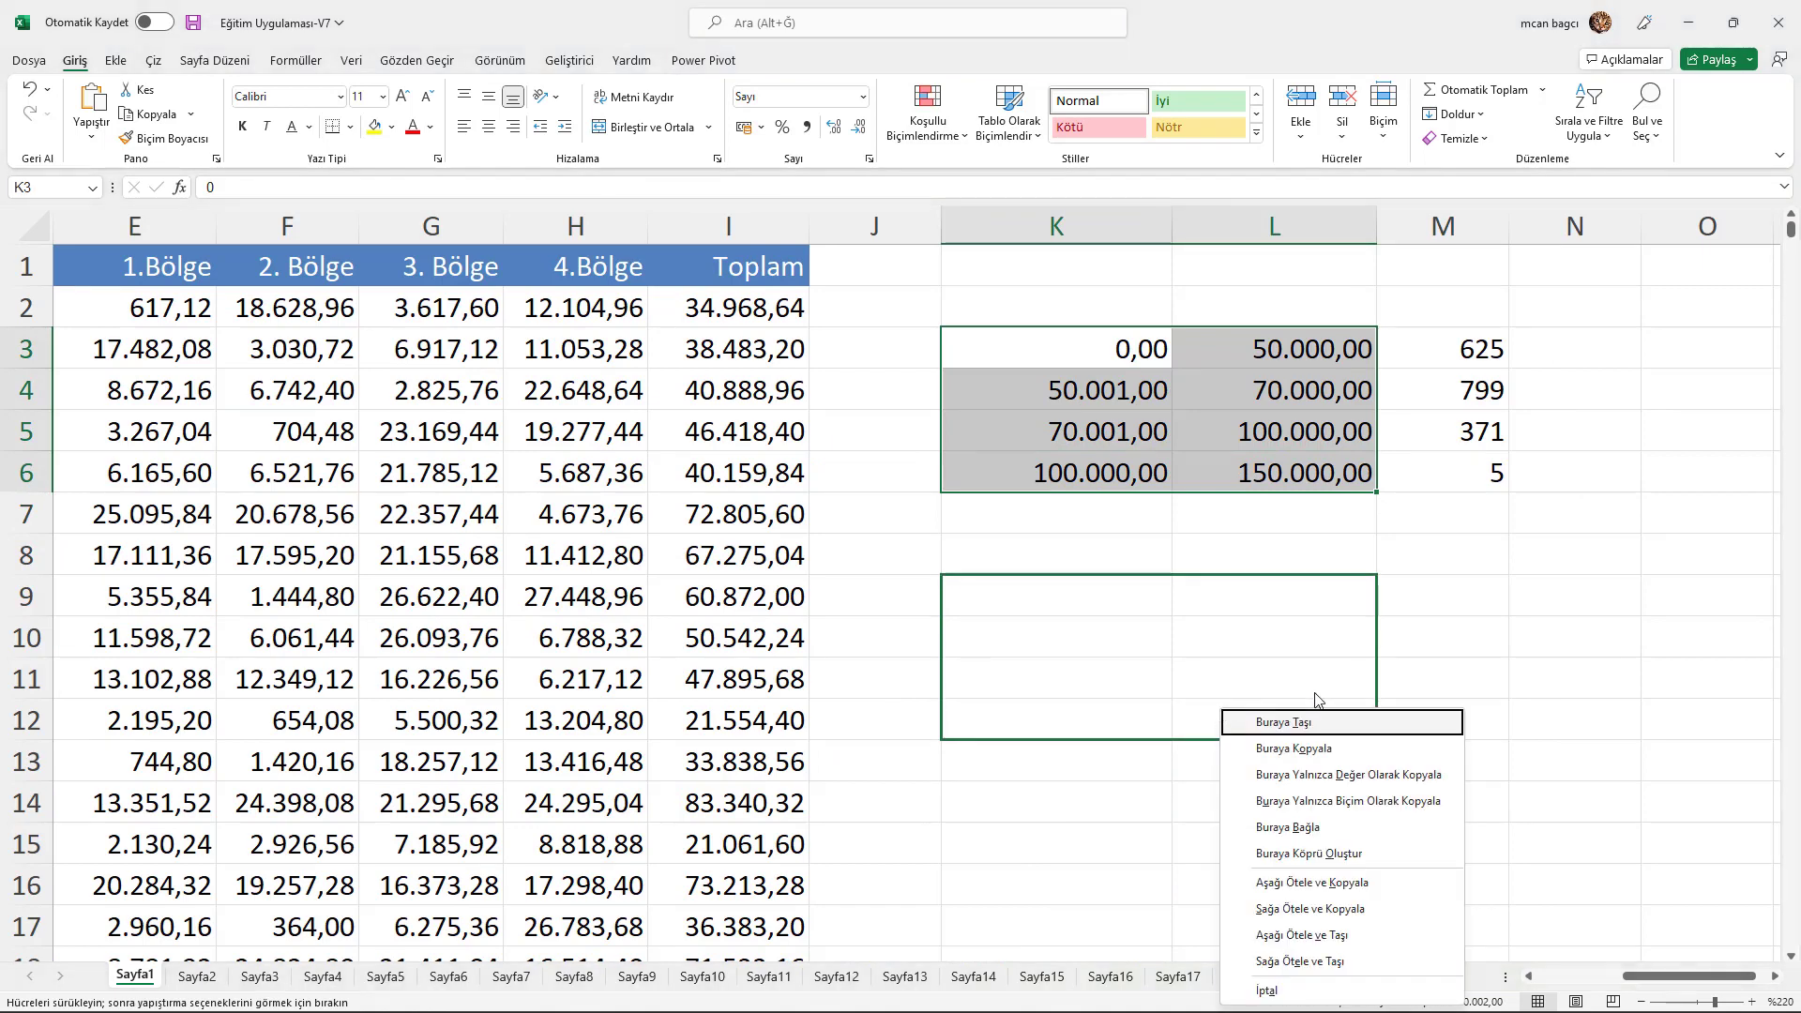
left_click(1262, 743)
- Put year headers 2019, 2020 and 2021 across M8:O8
left_click(1454, 562)
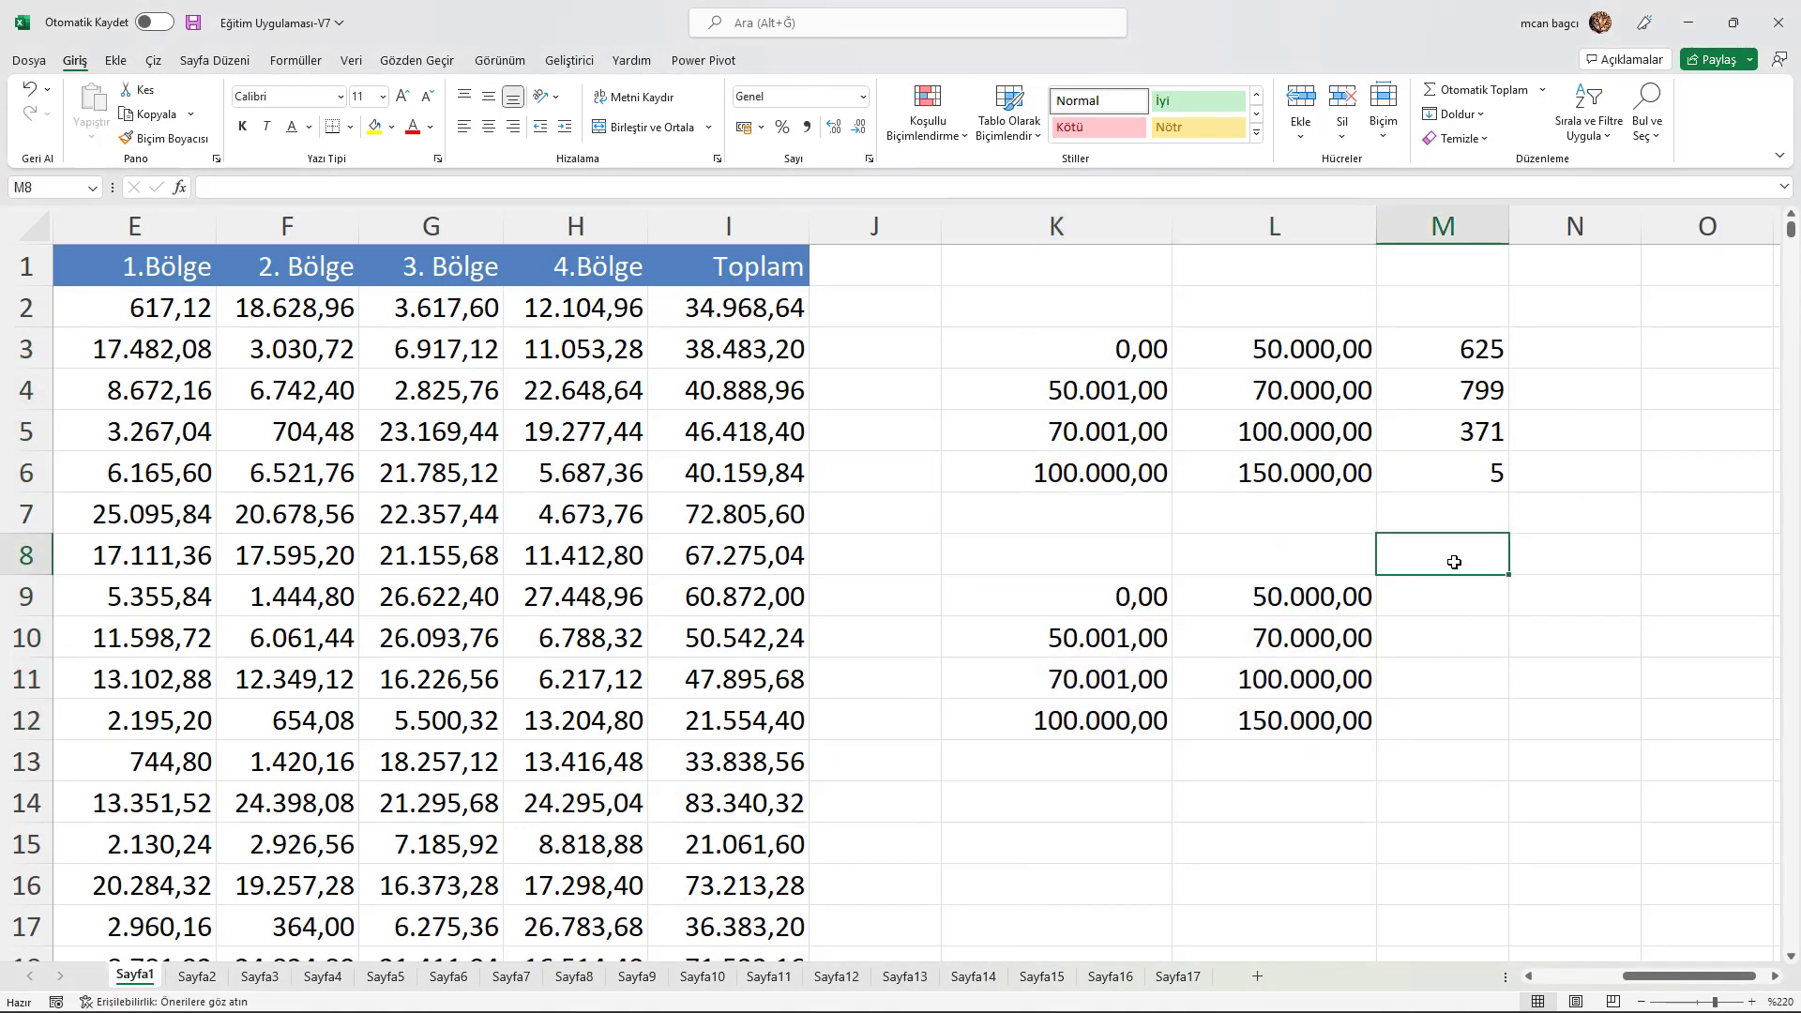
type("2019")
key("Tab")
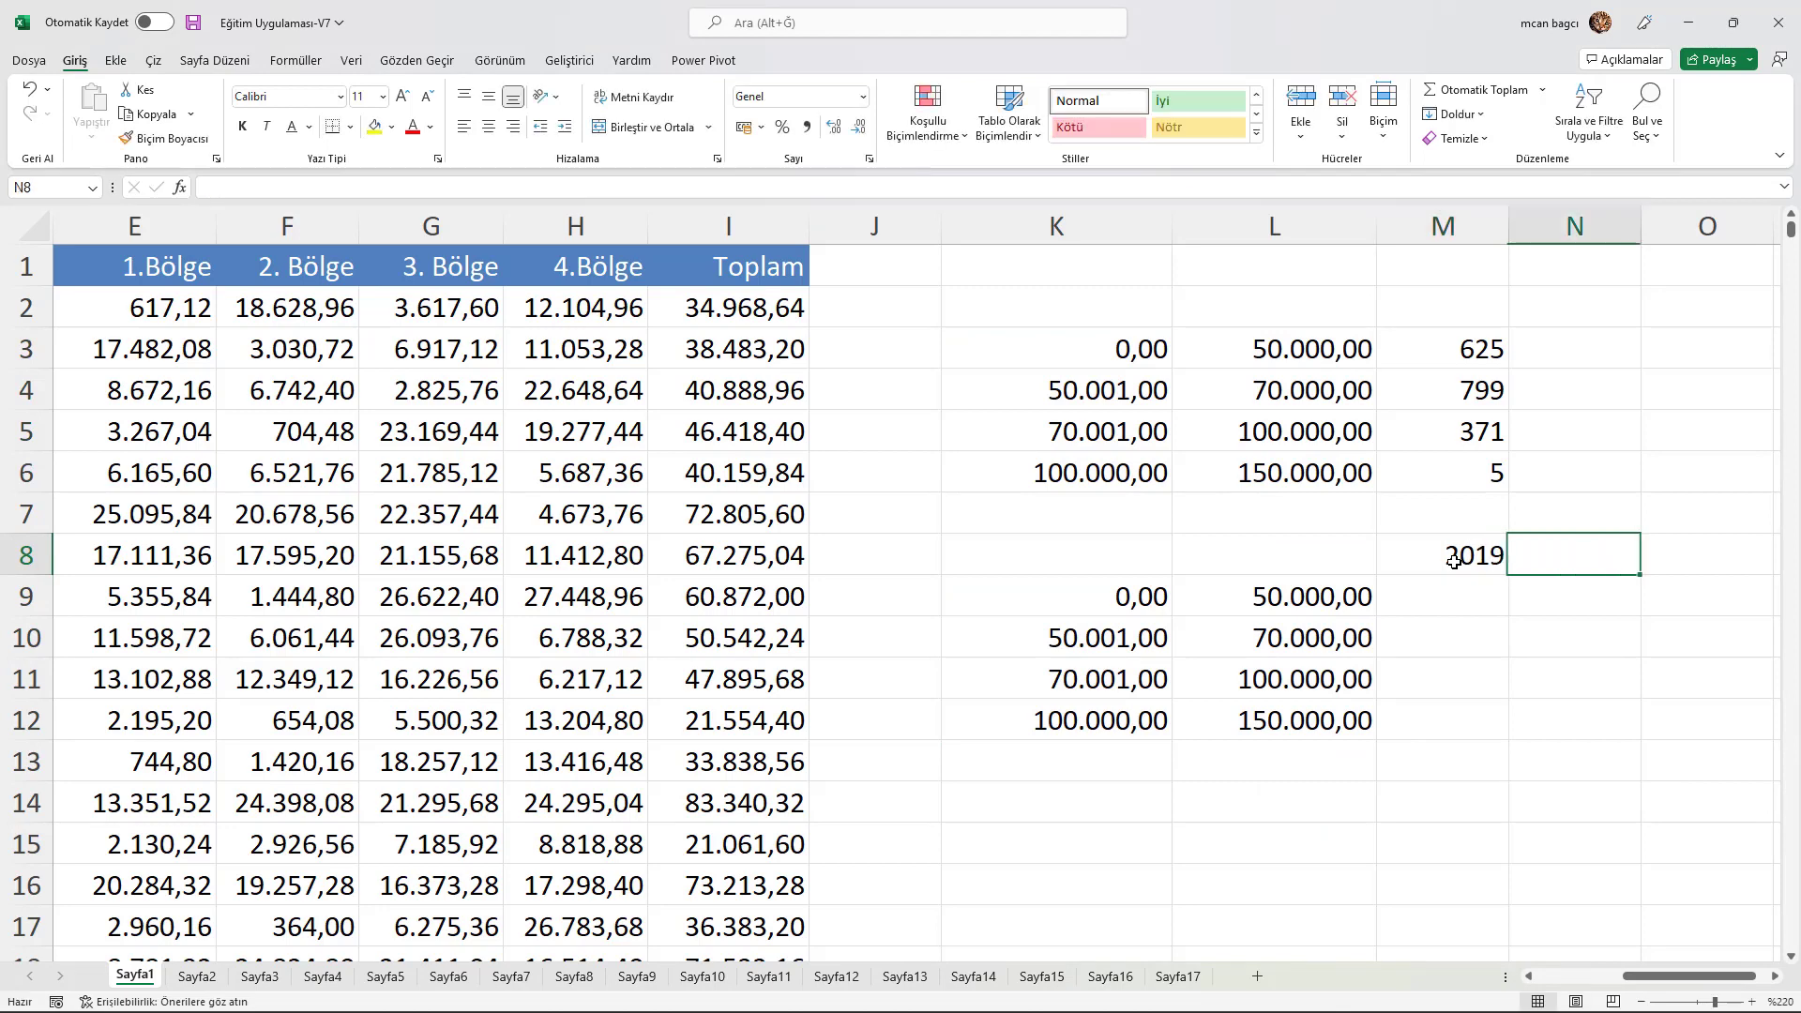
key("Tab")
key("Tab")
key("Tab")
left_click(1172, 559)
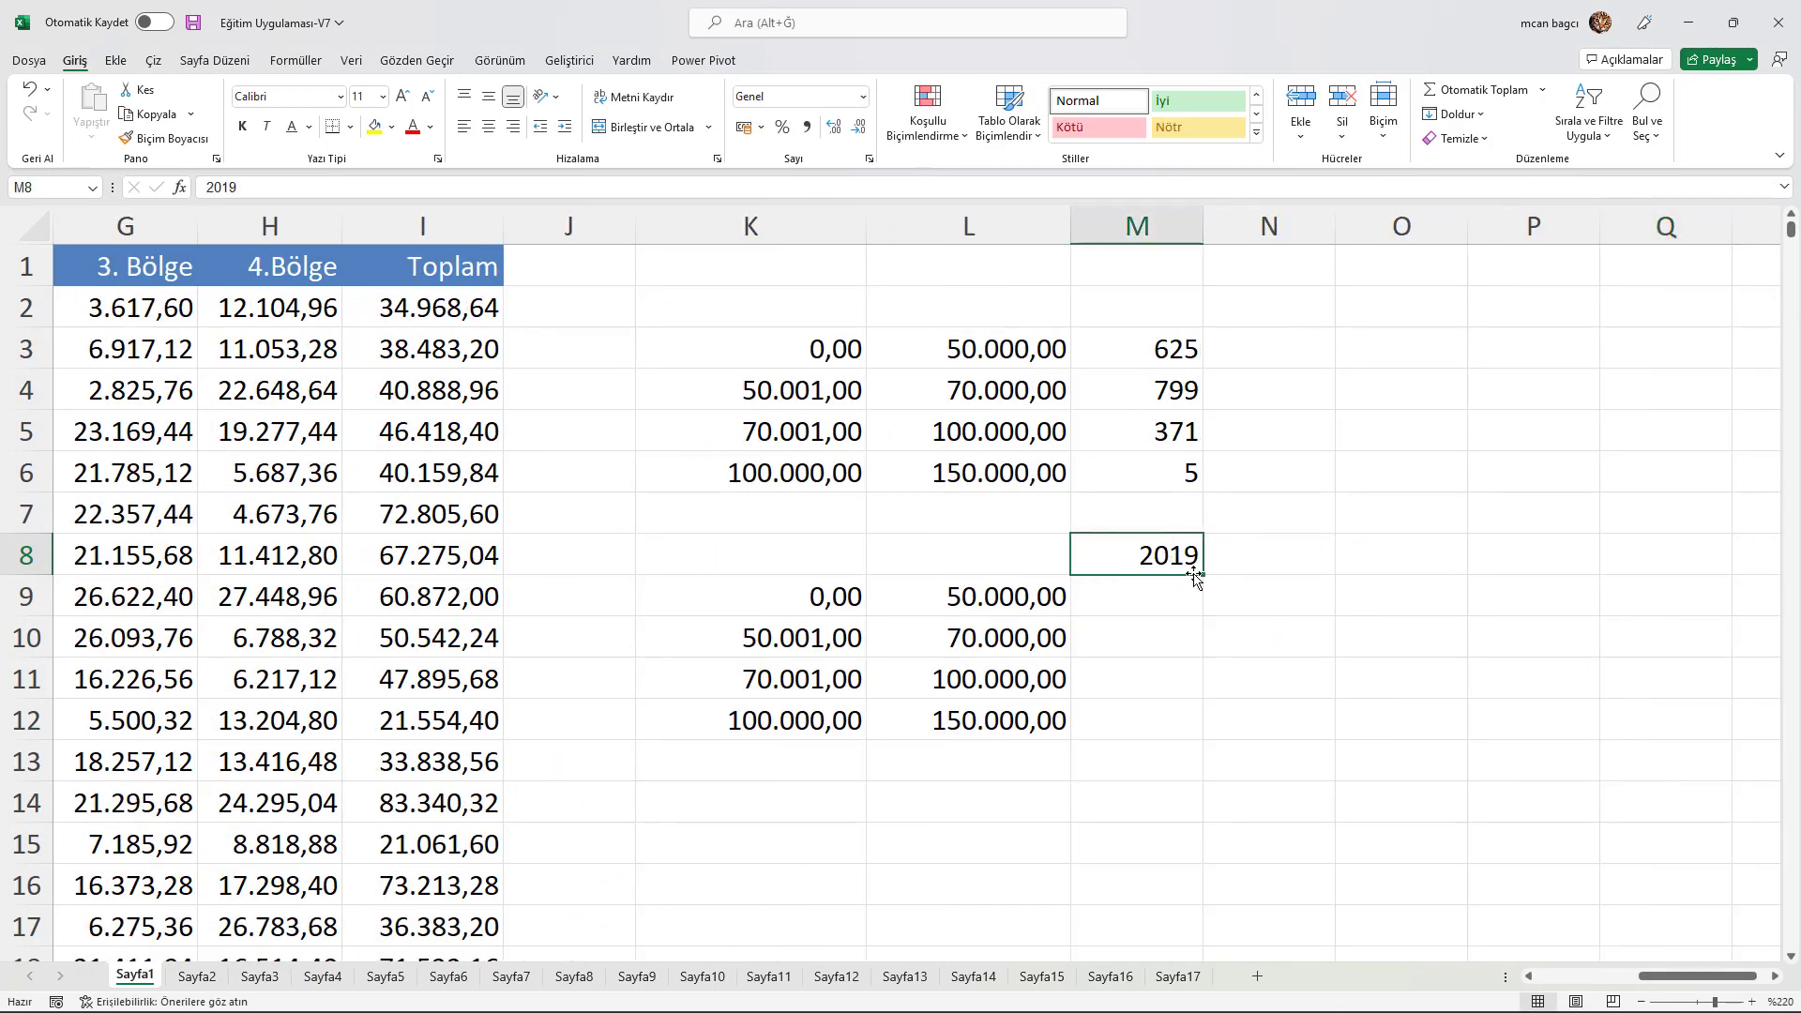
left_click_drag(1205, 576, 1430, 579)
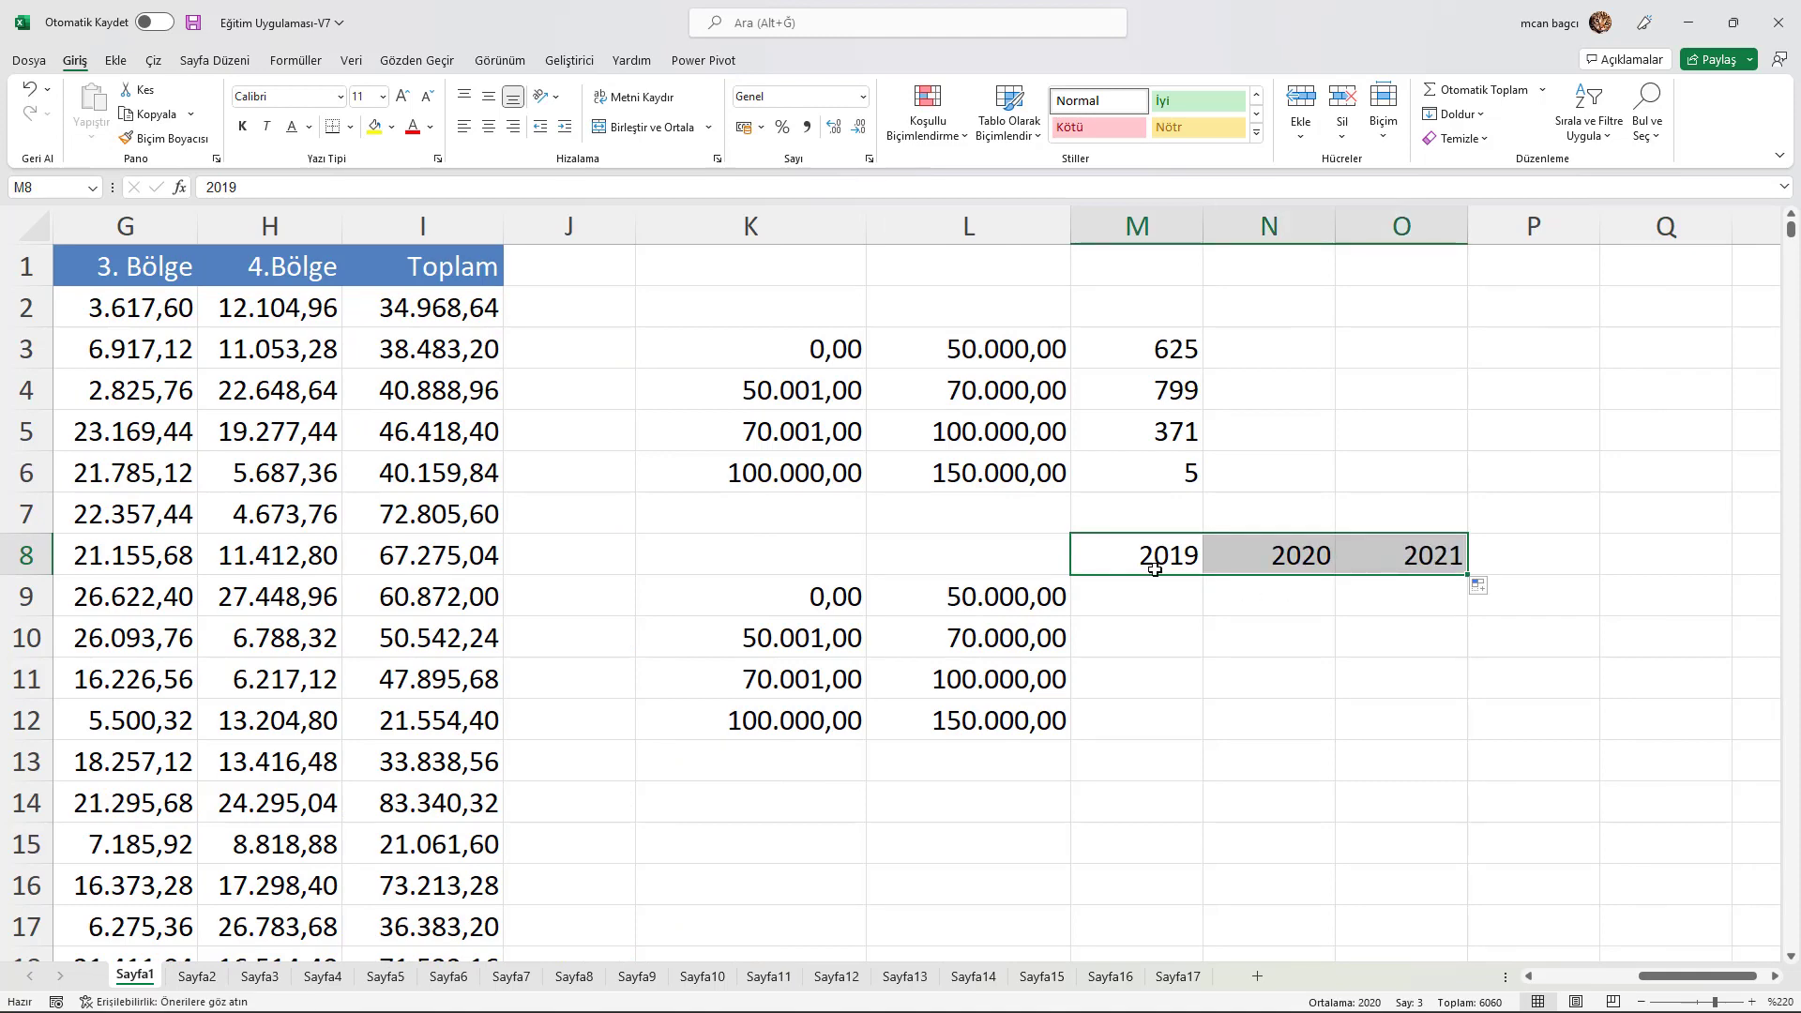
left_click(1453, 543)
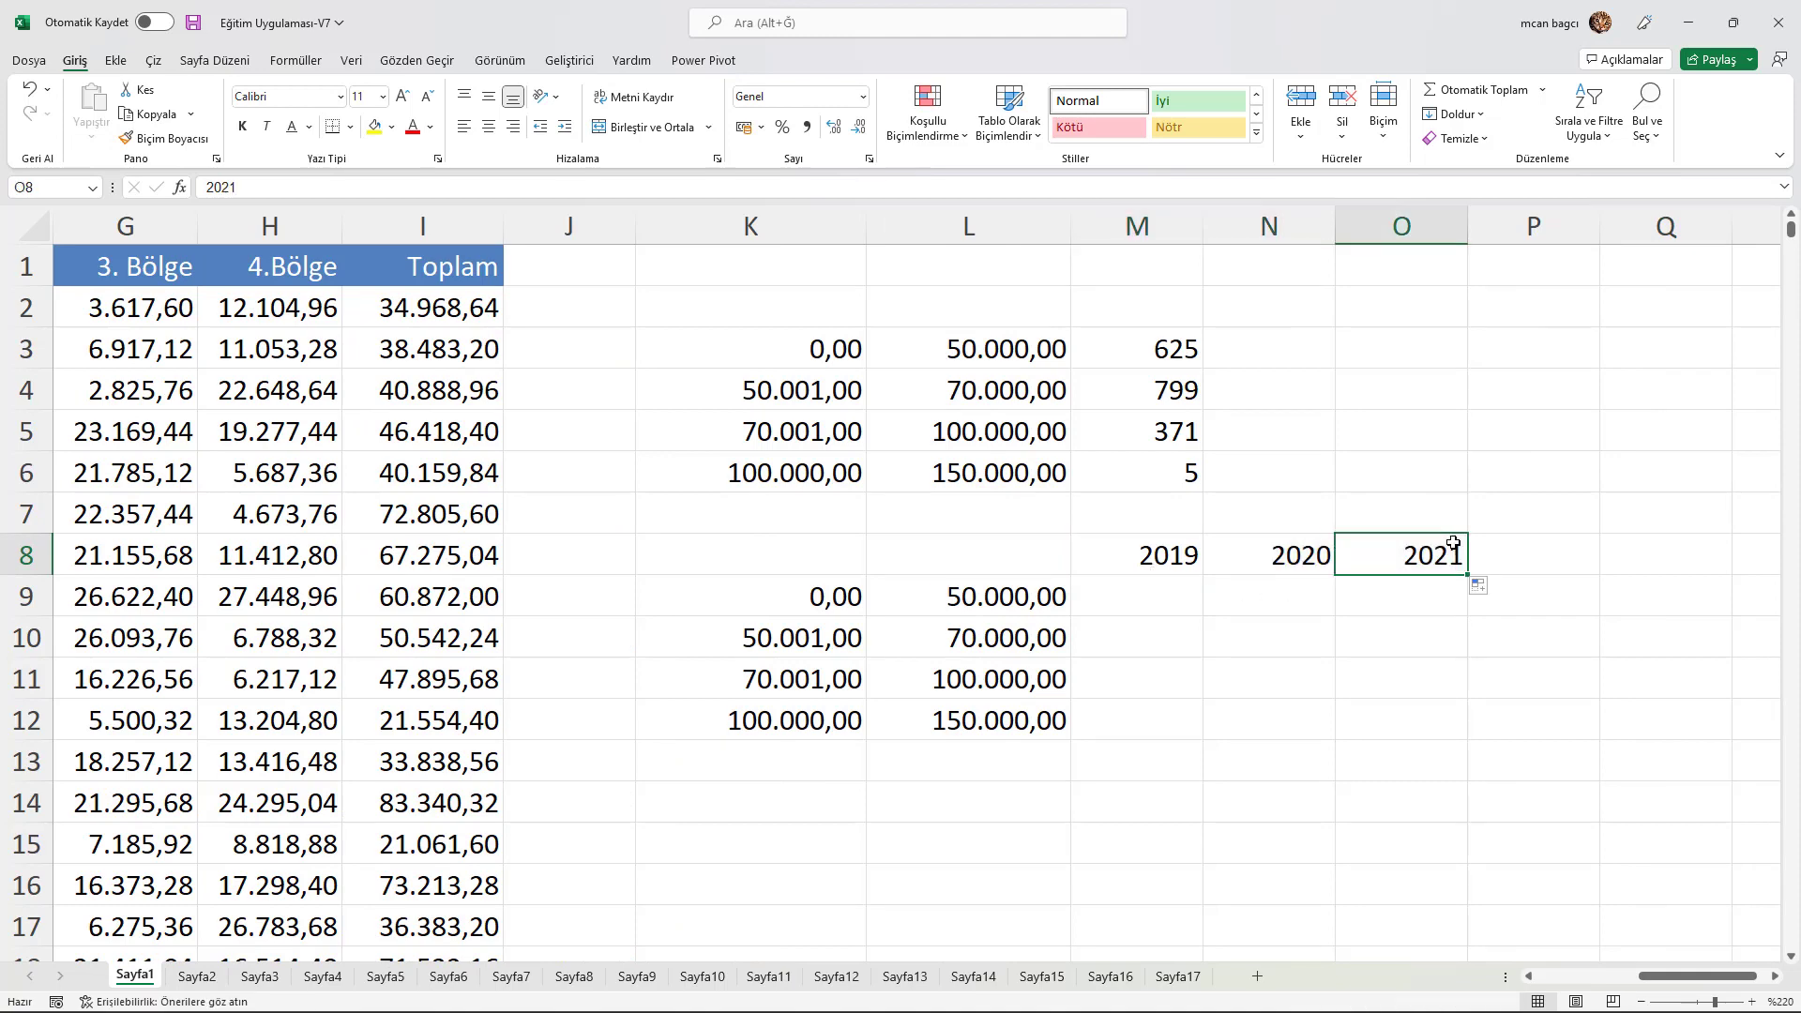
- Check the bounds in K9 and L9 and select M9 for the first count
left_click(1122, 568)
left_click_drag(846, 605, 983, 601)
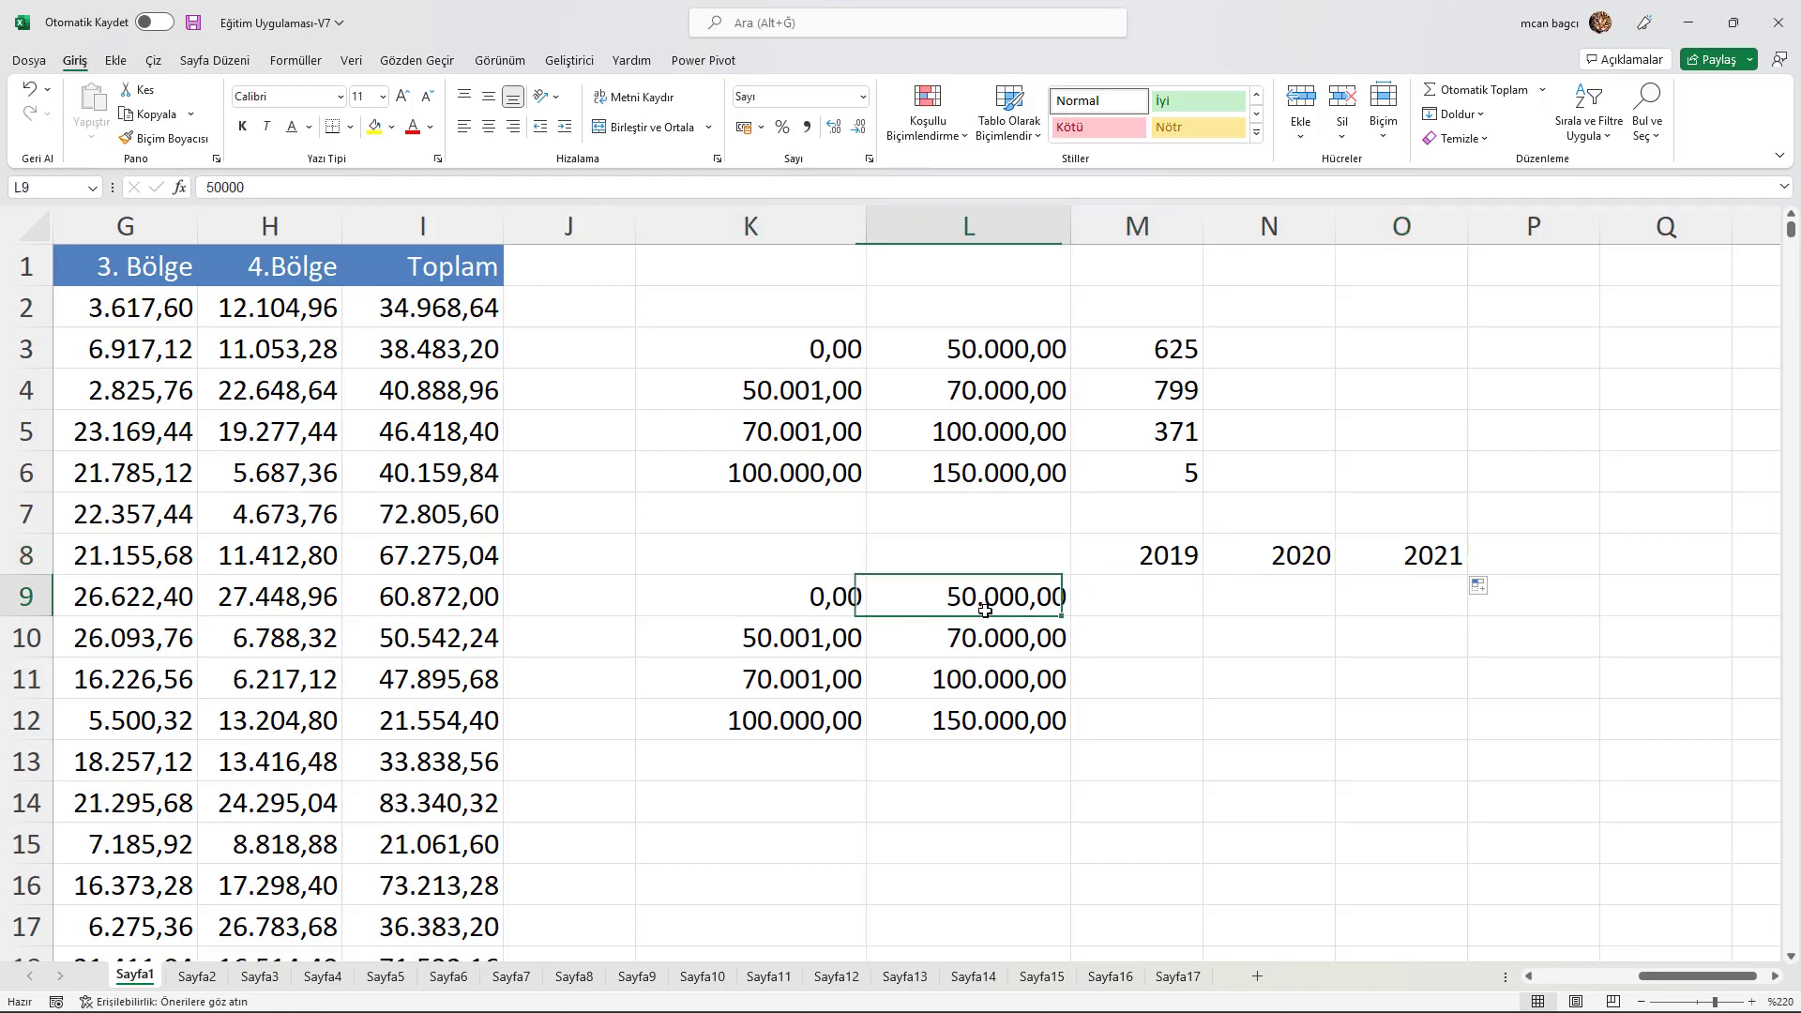
left_click(1137, 562)
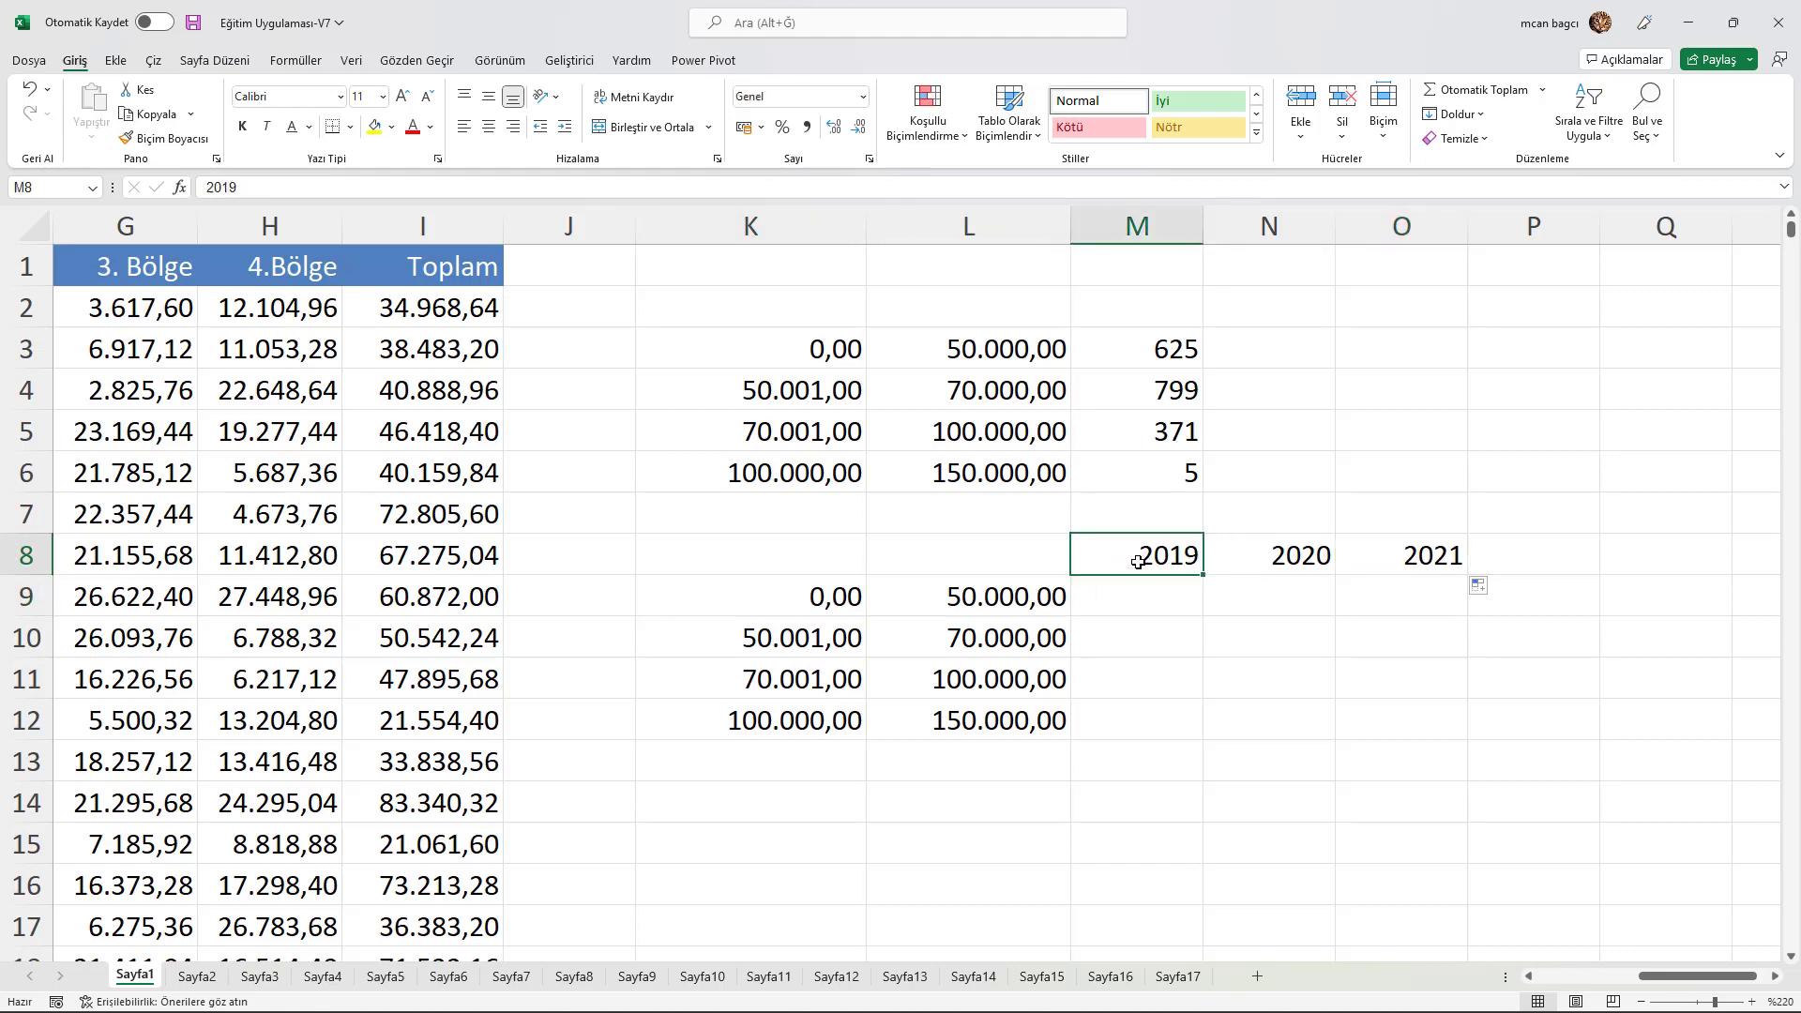
left_click(844, 597)
left_click(1032, 597)
left_click(1128, 597)
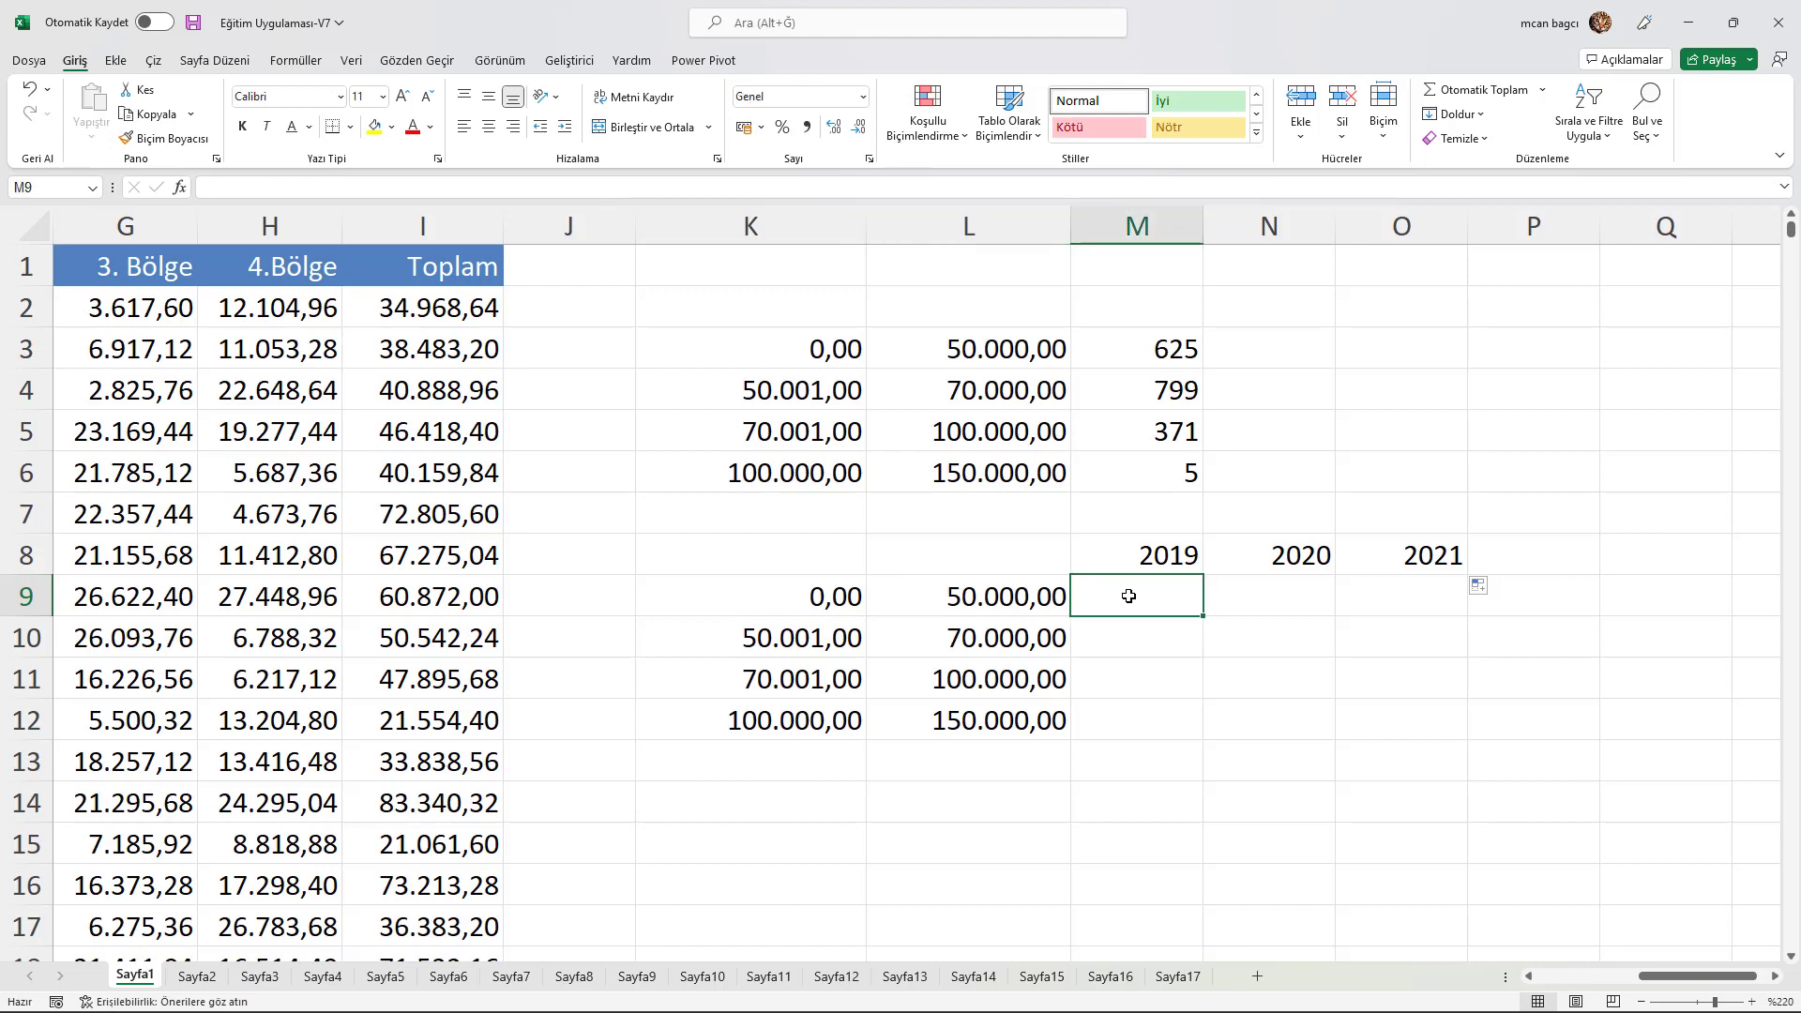
- In M9 write =ÇOKEĞERSAY($I:$I;">="&K9, locking the Toplam column with F4
type("=")
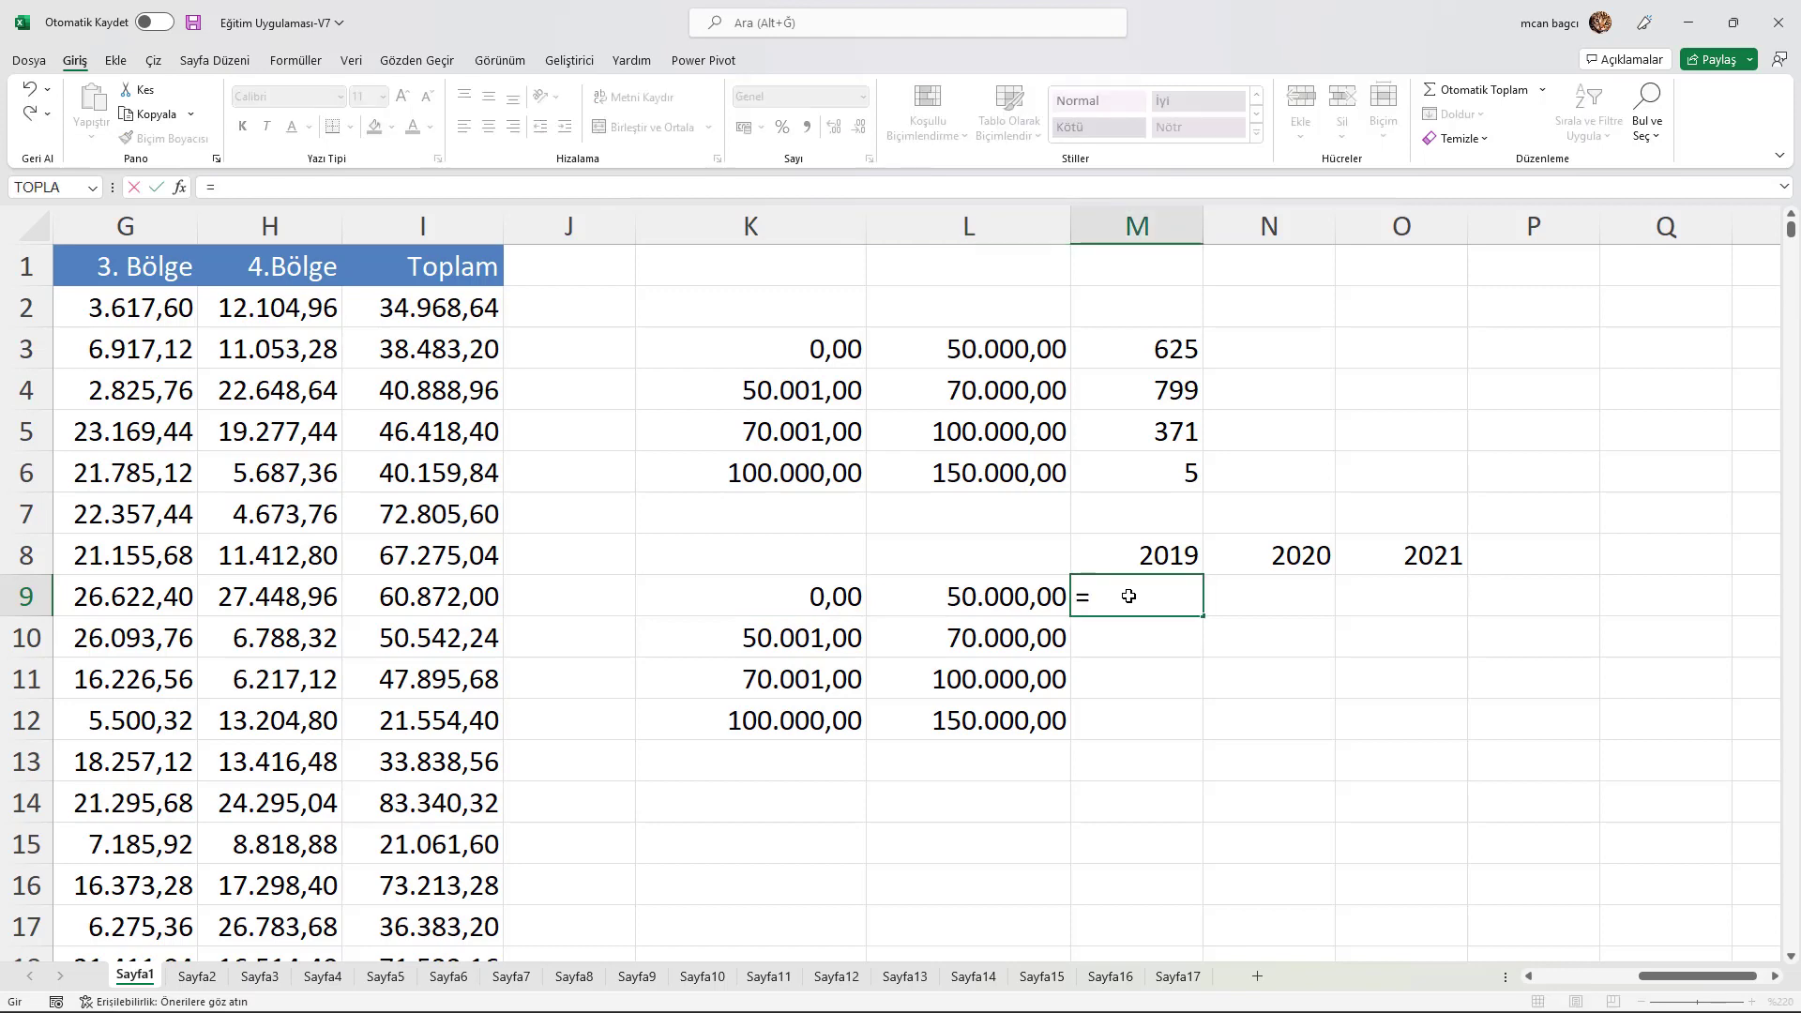
type("ÇOKEĞER")
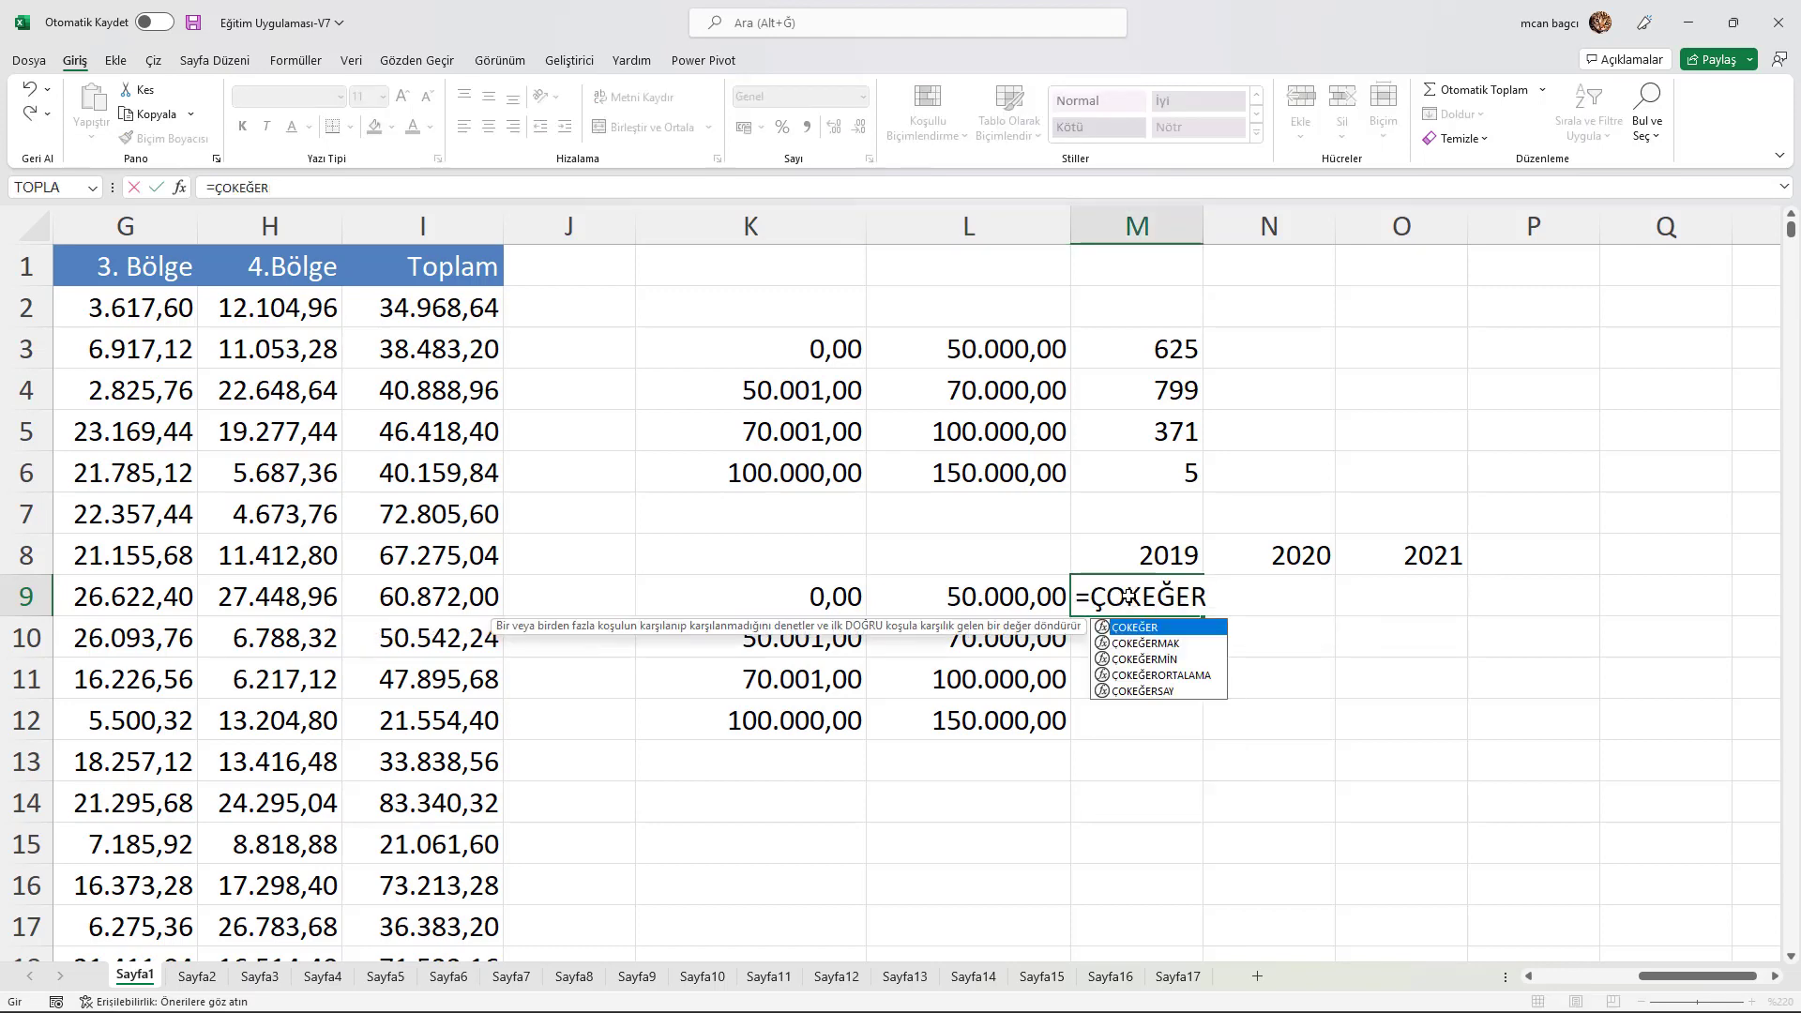
type("sa")
key("Tab")
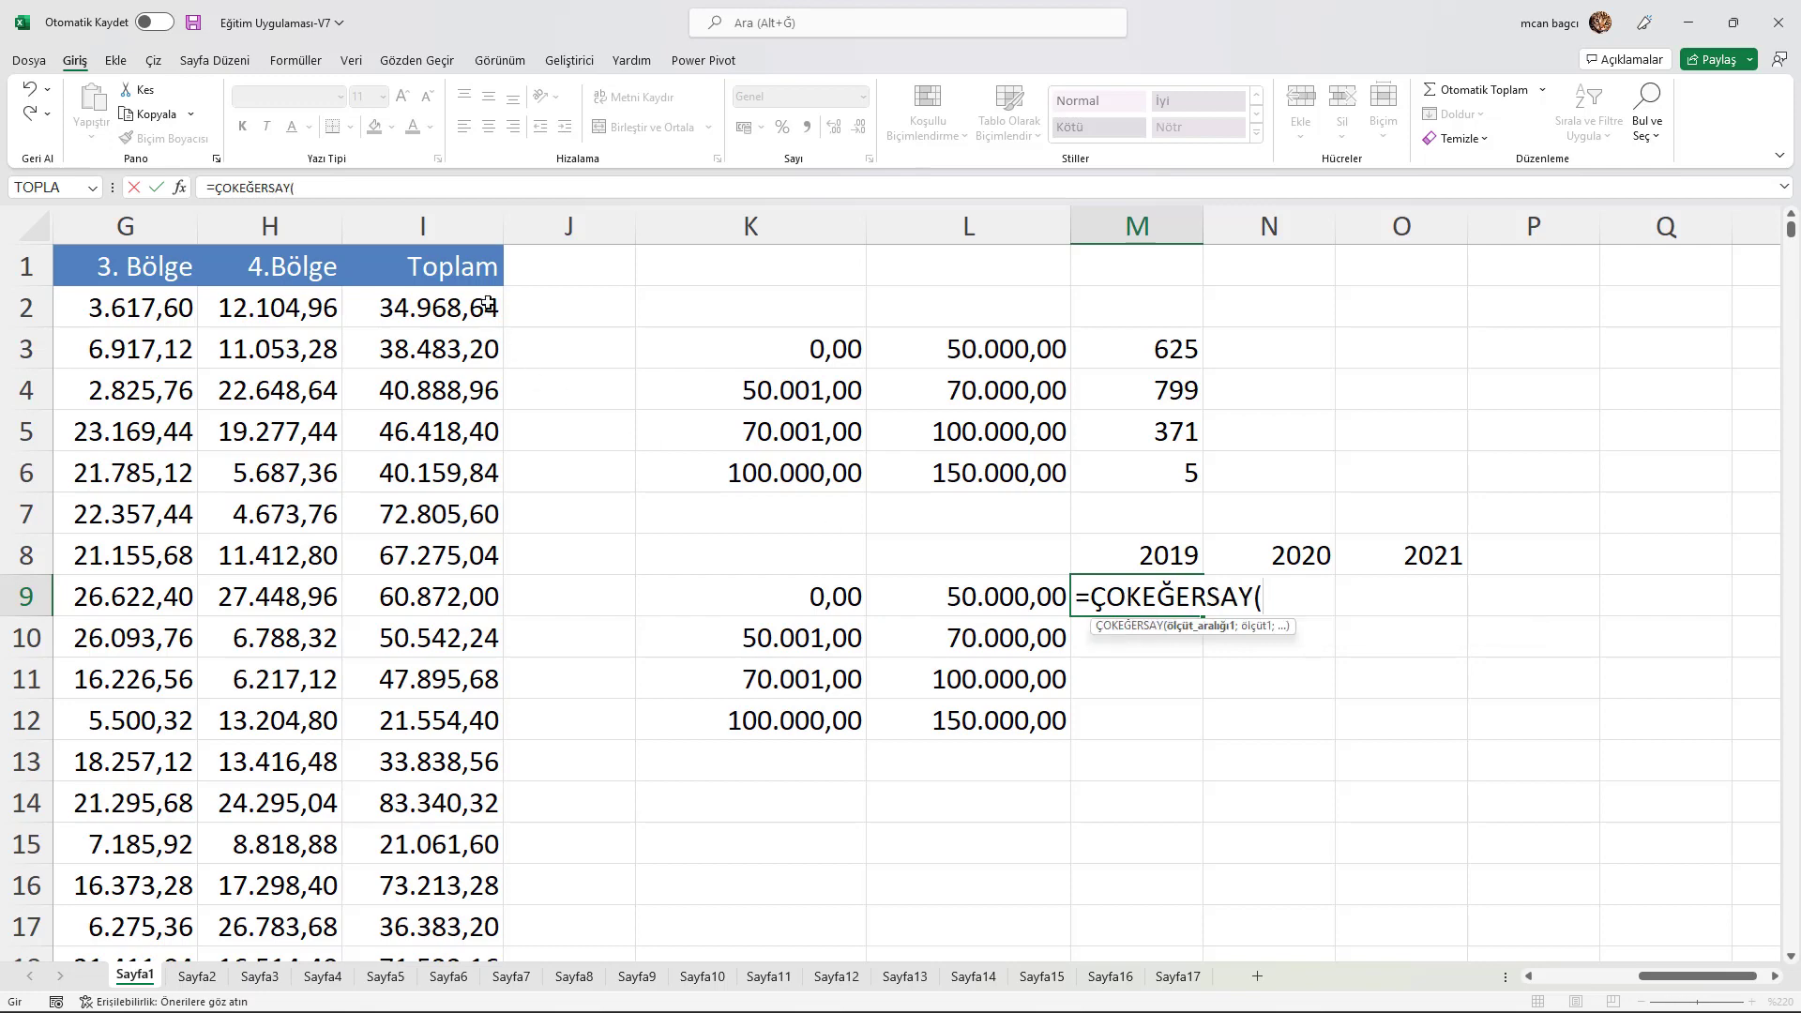
left_click(476, 224)
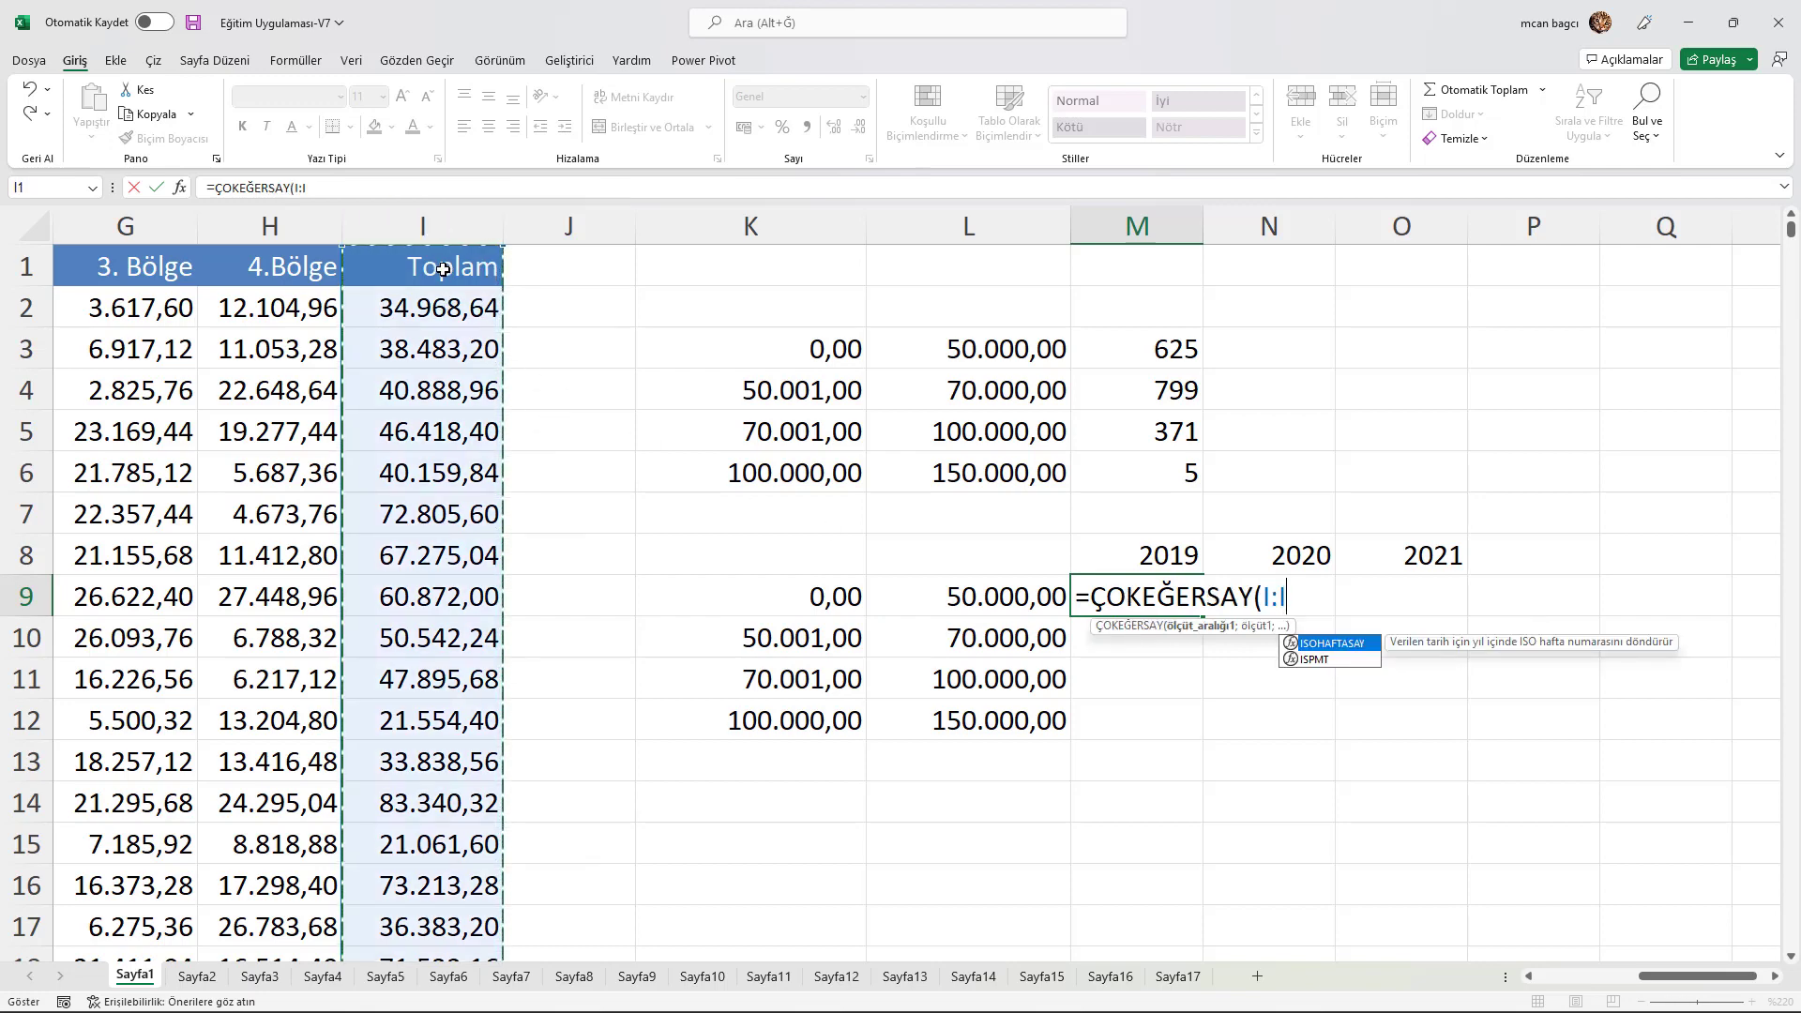
type(";\">")
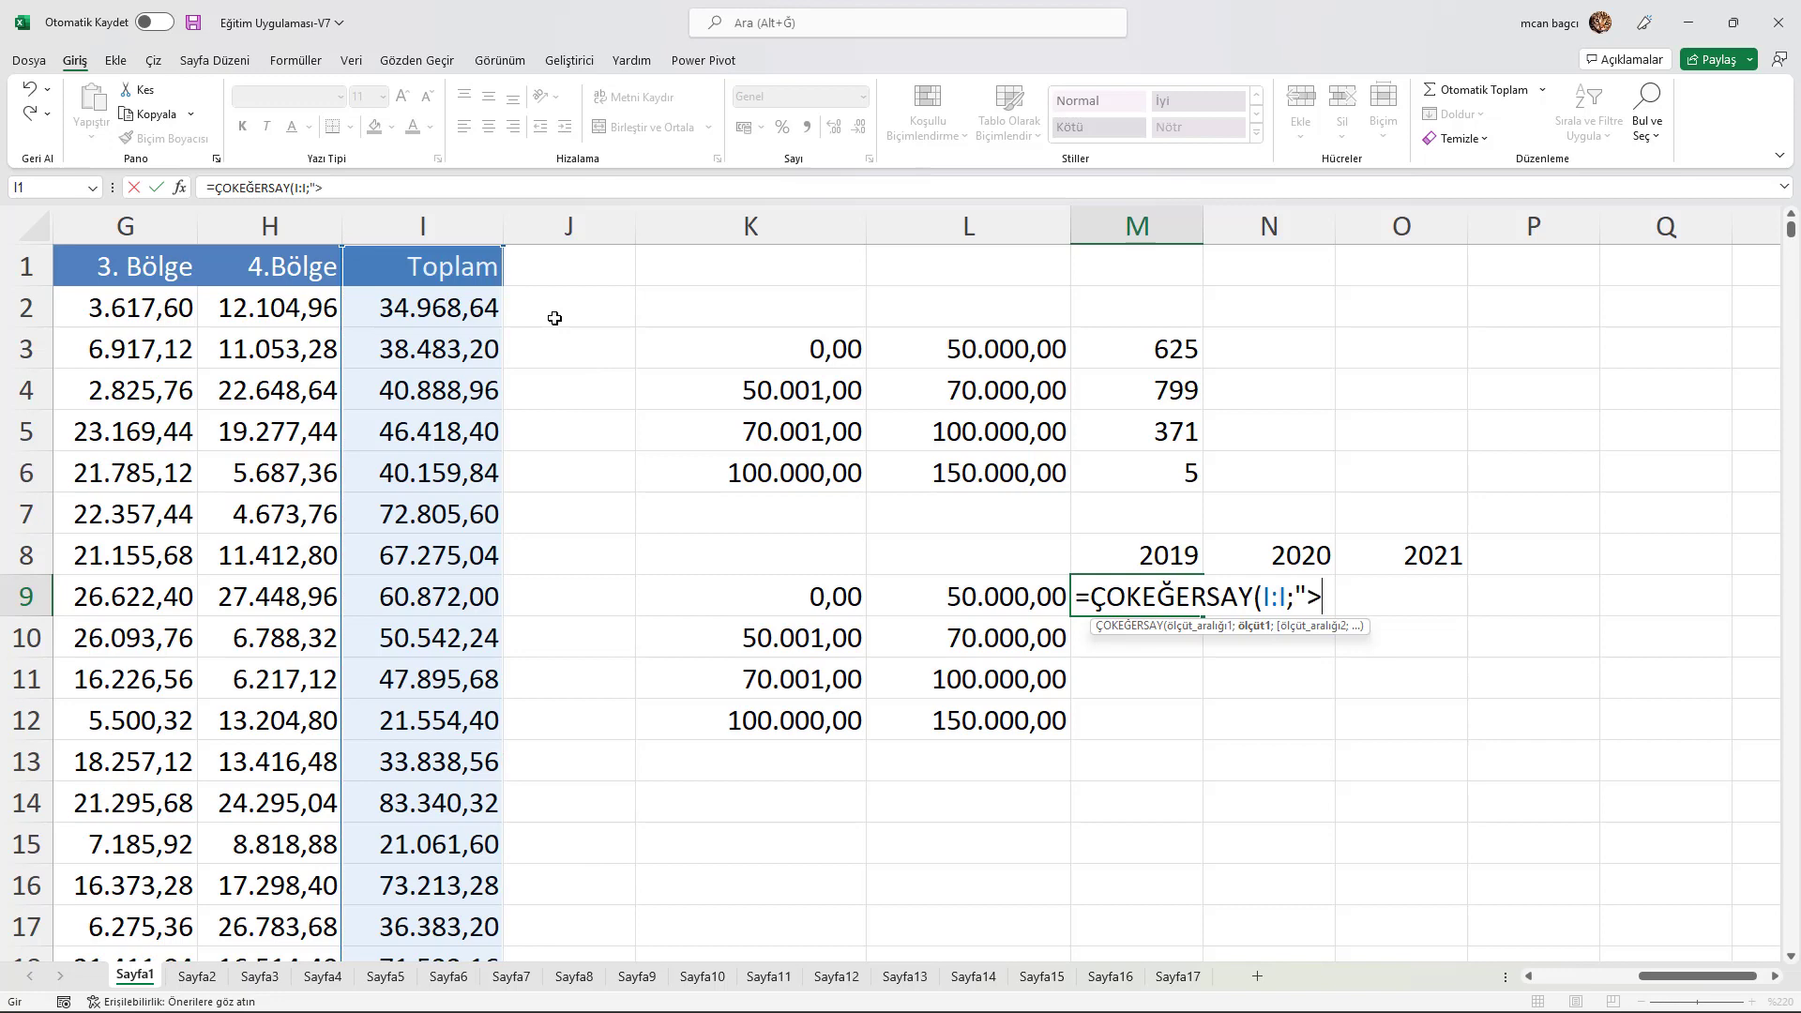
type("=\"")
type("&")
left_click(745, 588)
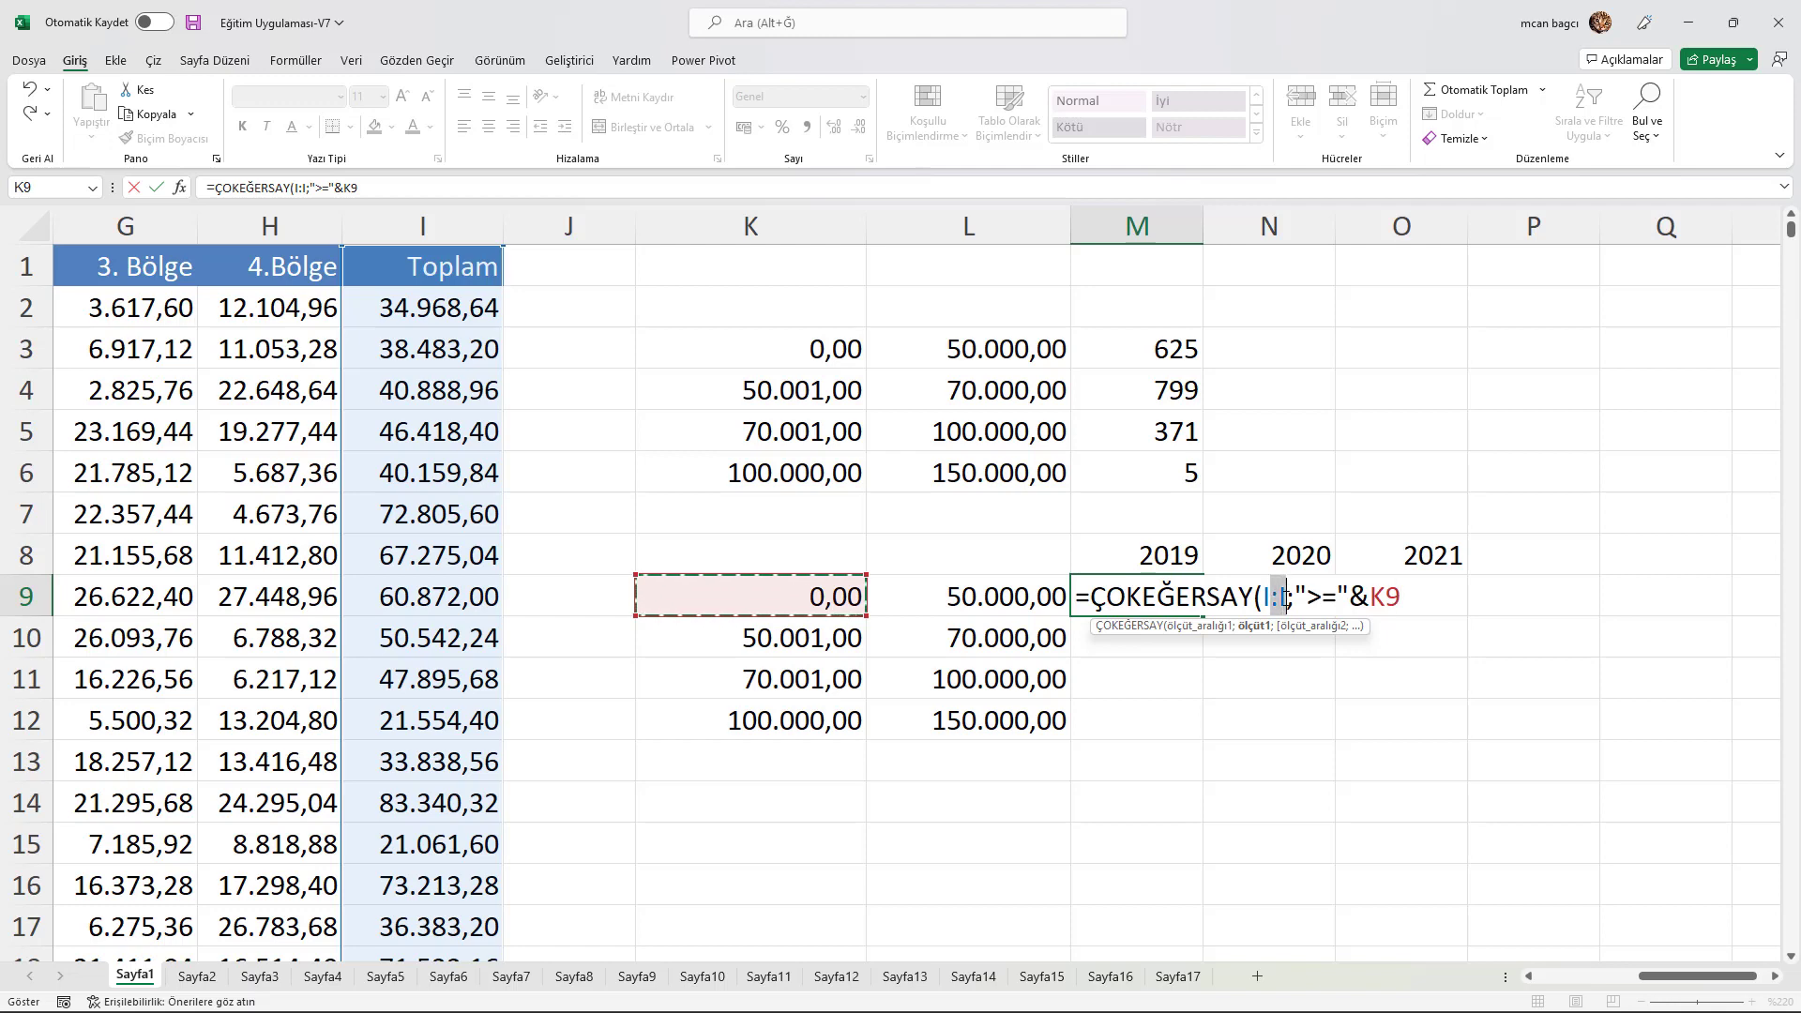
left_click_drag(1272, 602, 1285, 601)
double_click(1269, 597)
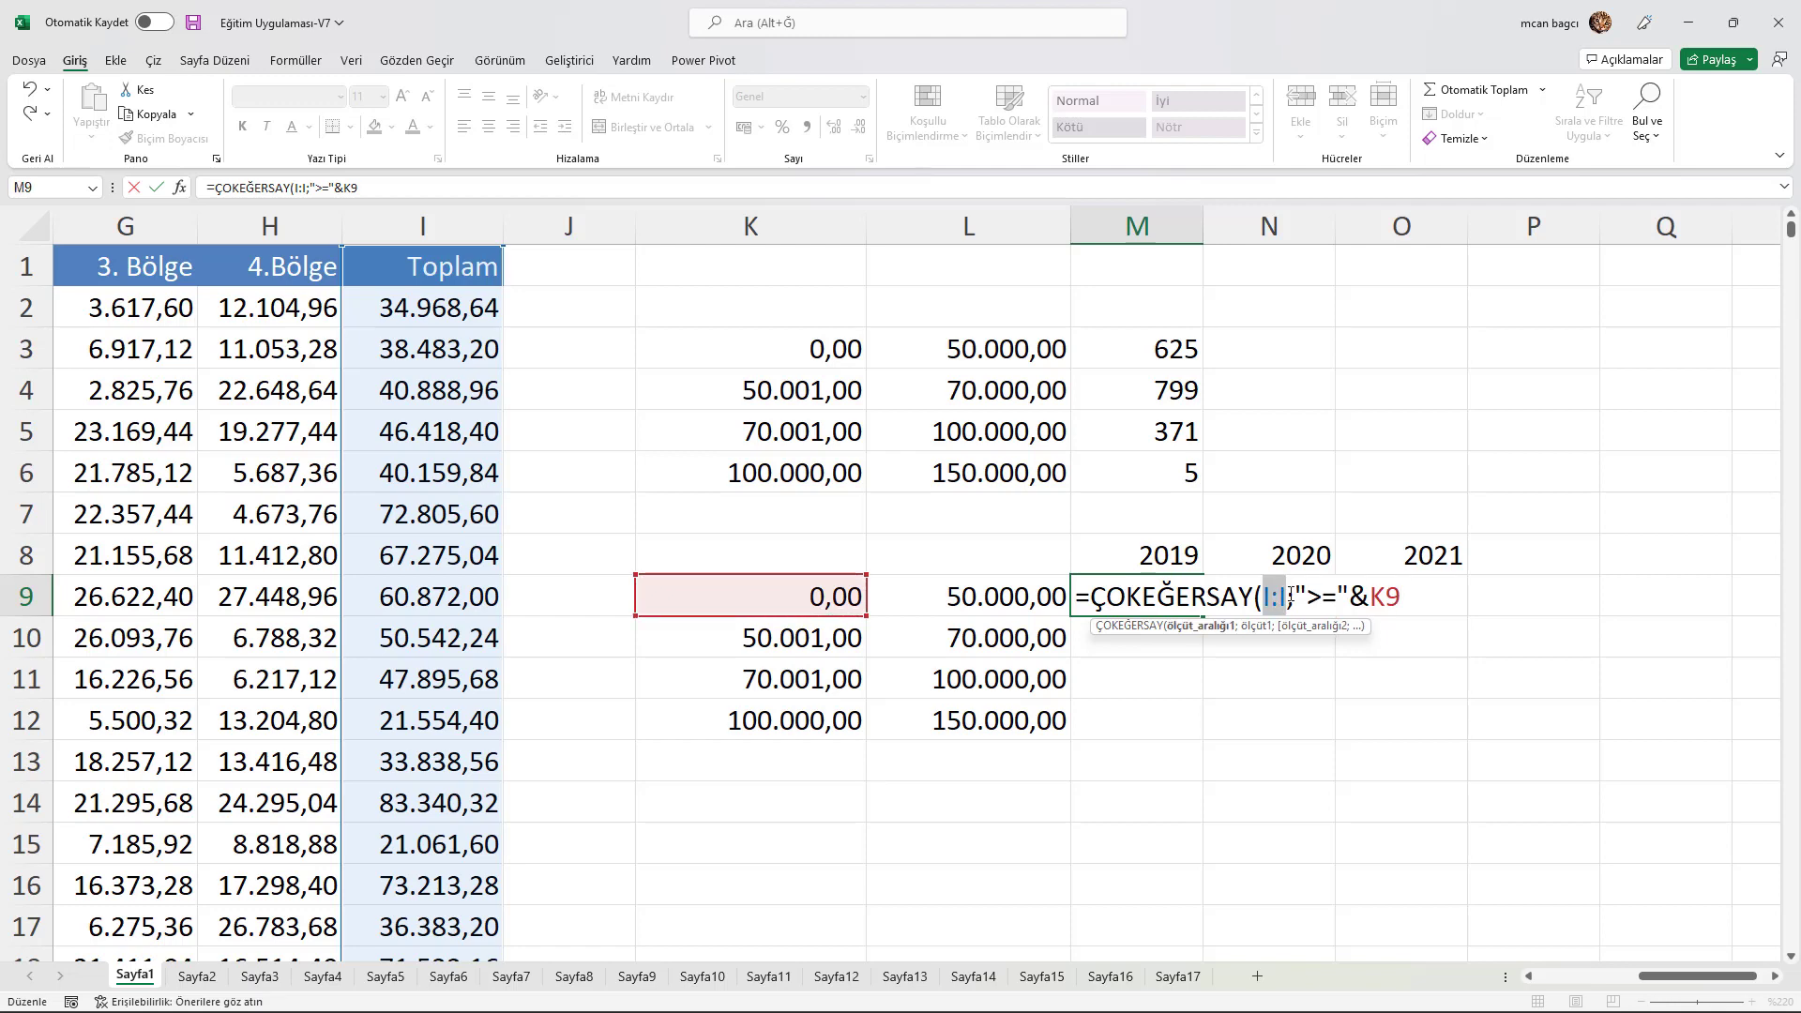
key("F4")
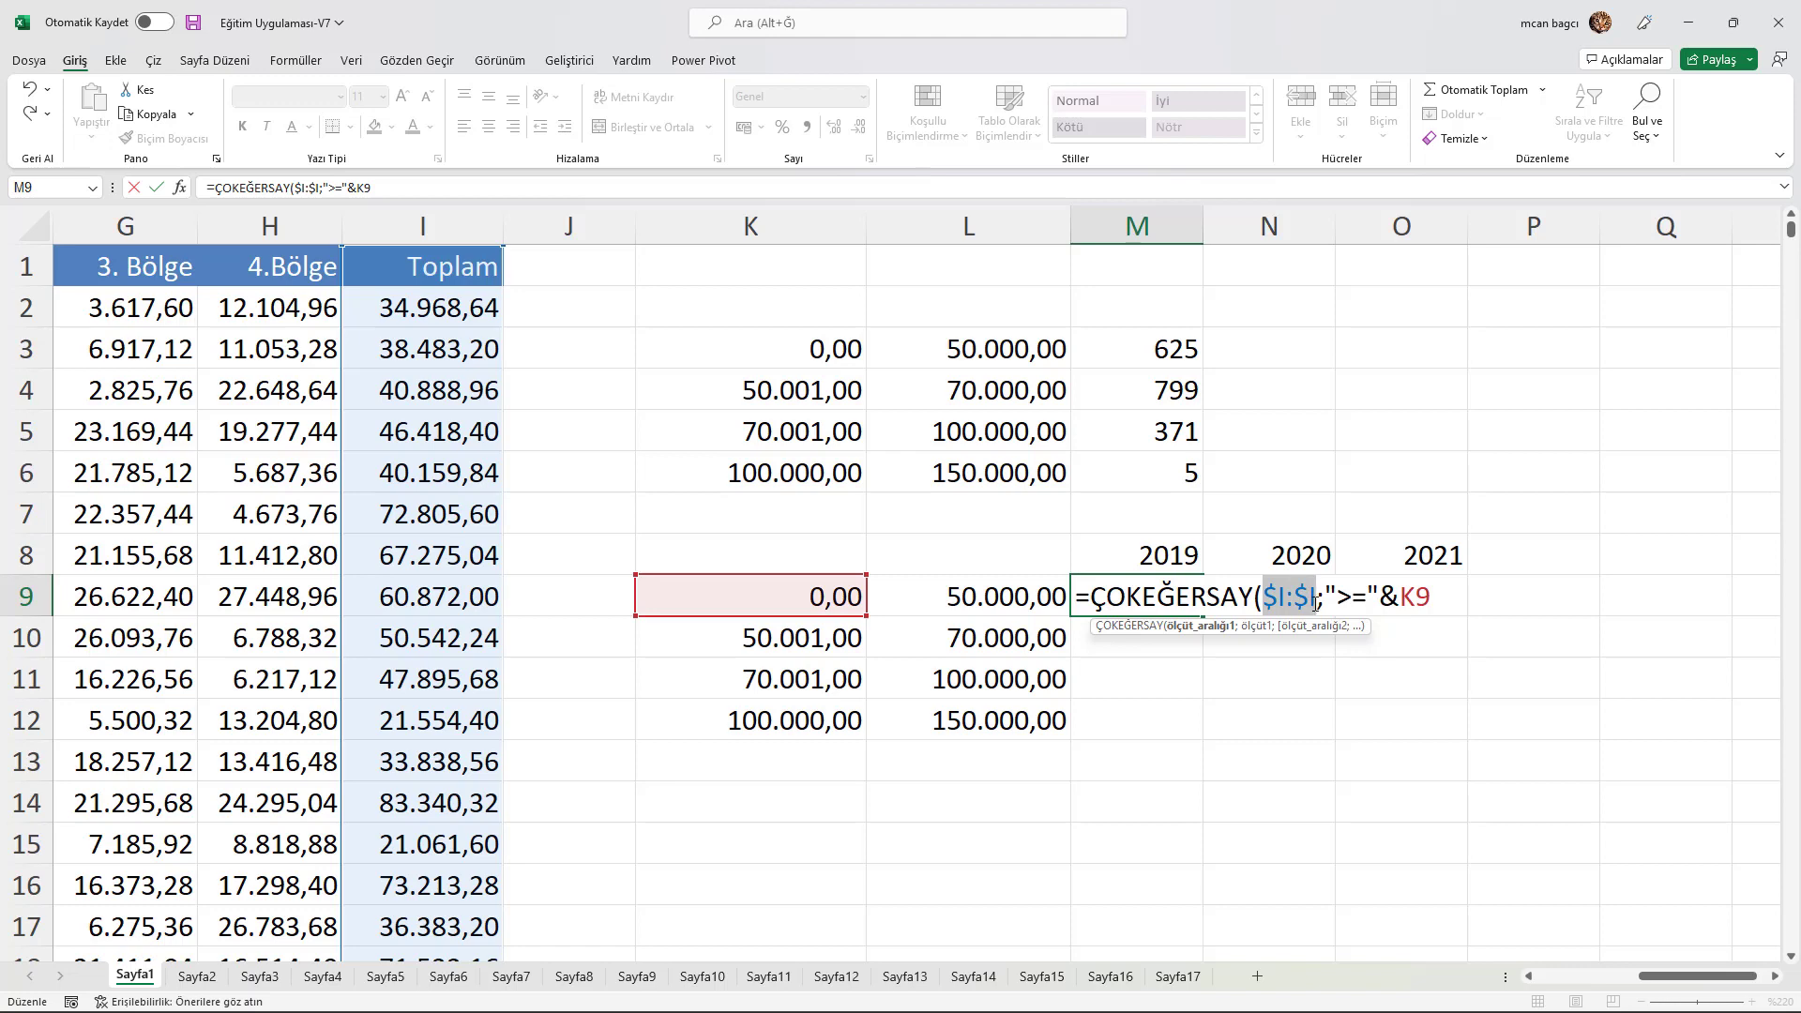
left_click(1419, 596)
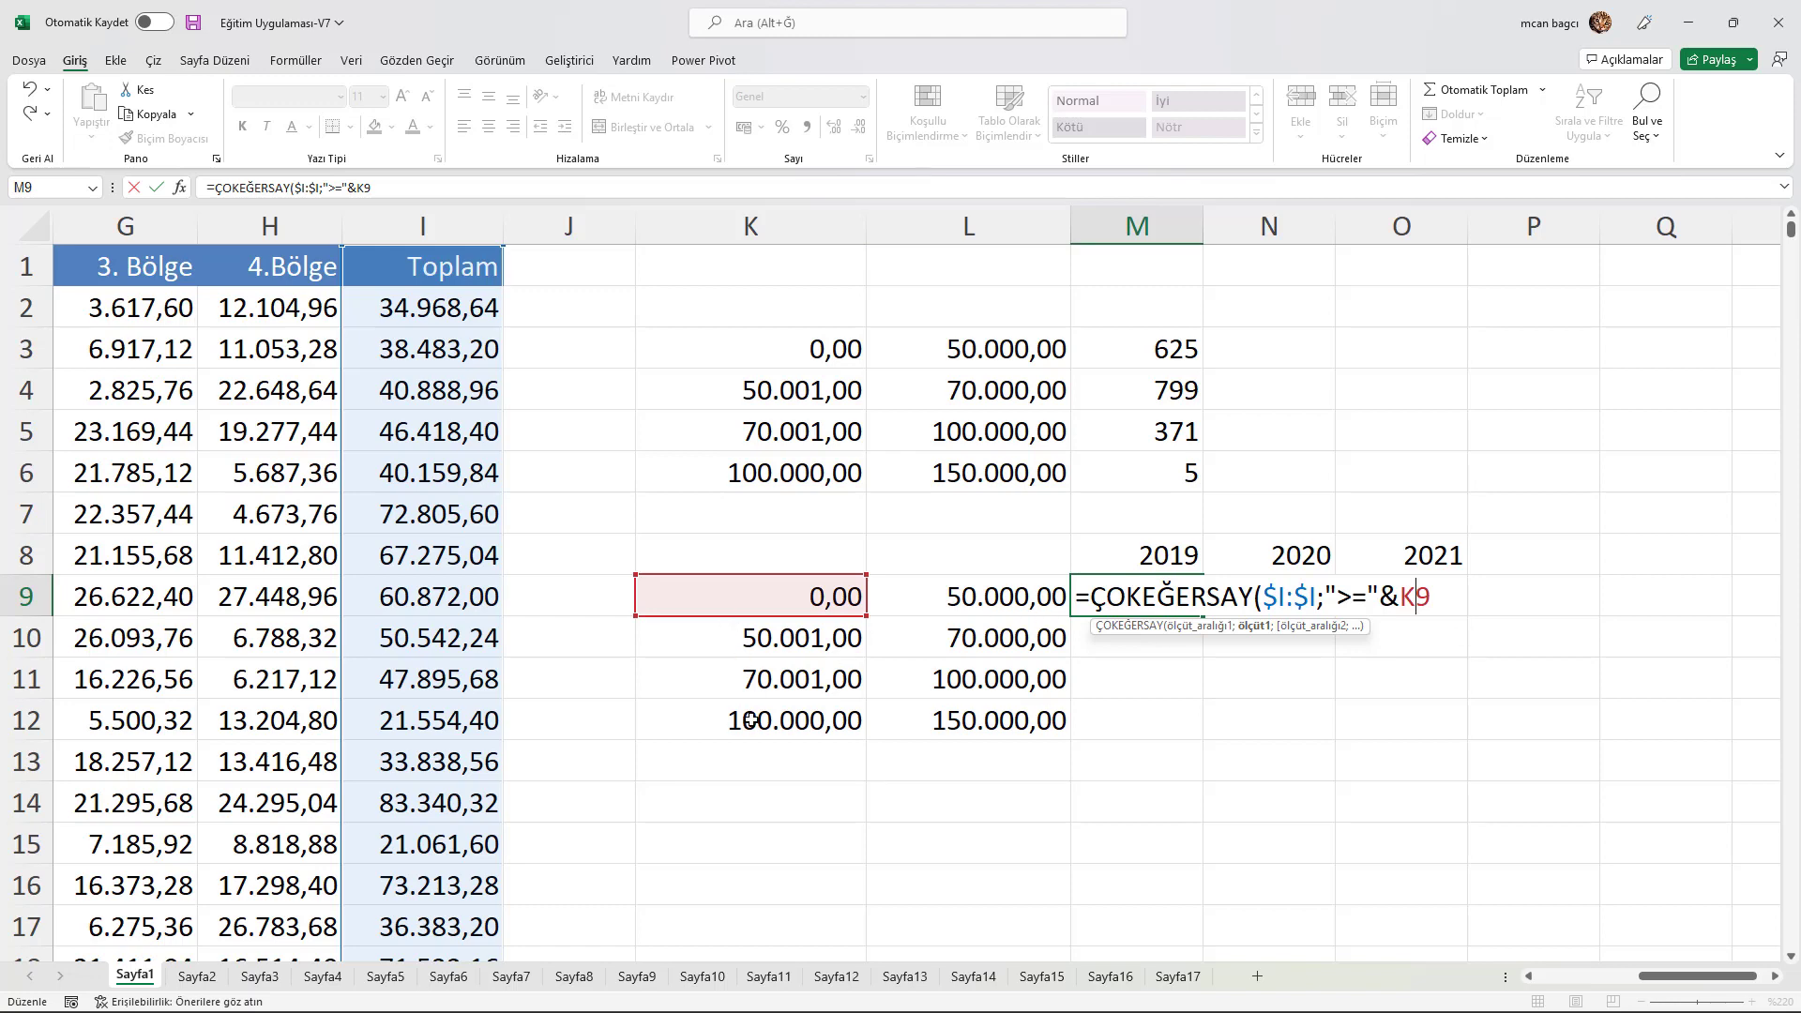
- Anchor the lower-bound reference as $K9 in the M9 formula
key("F4")
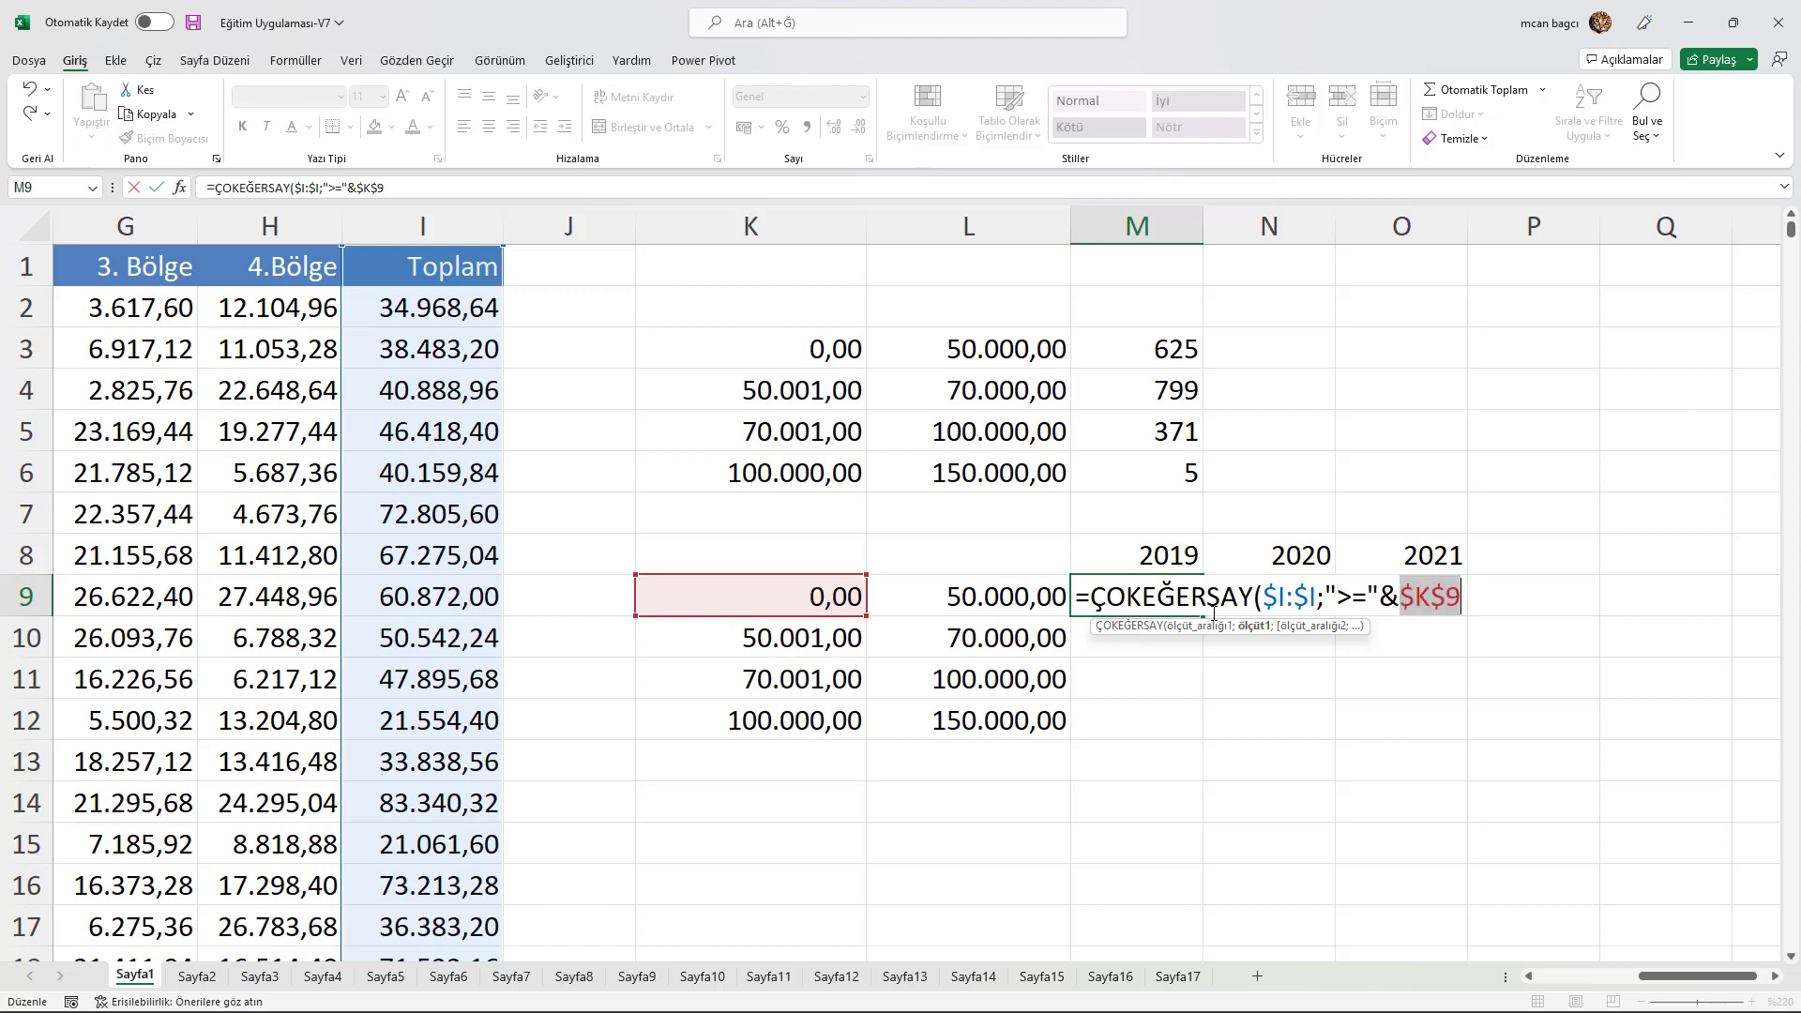
key("F4")
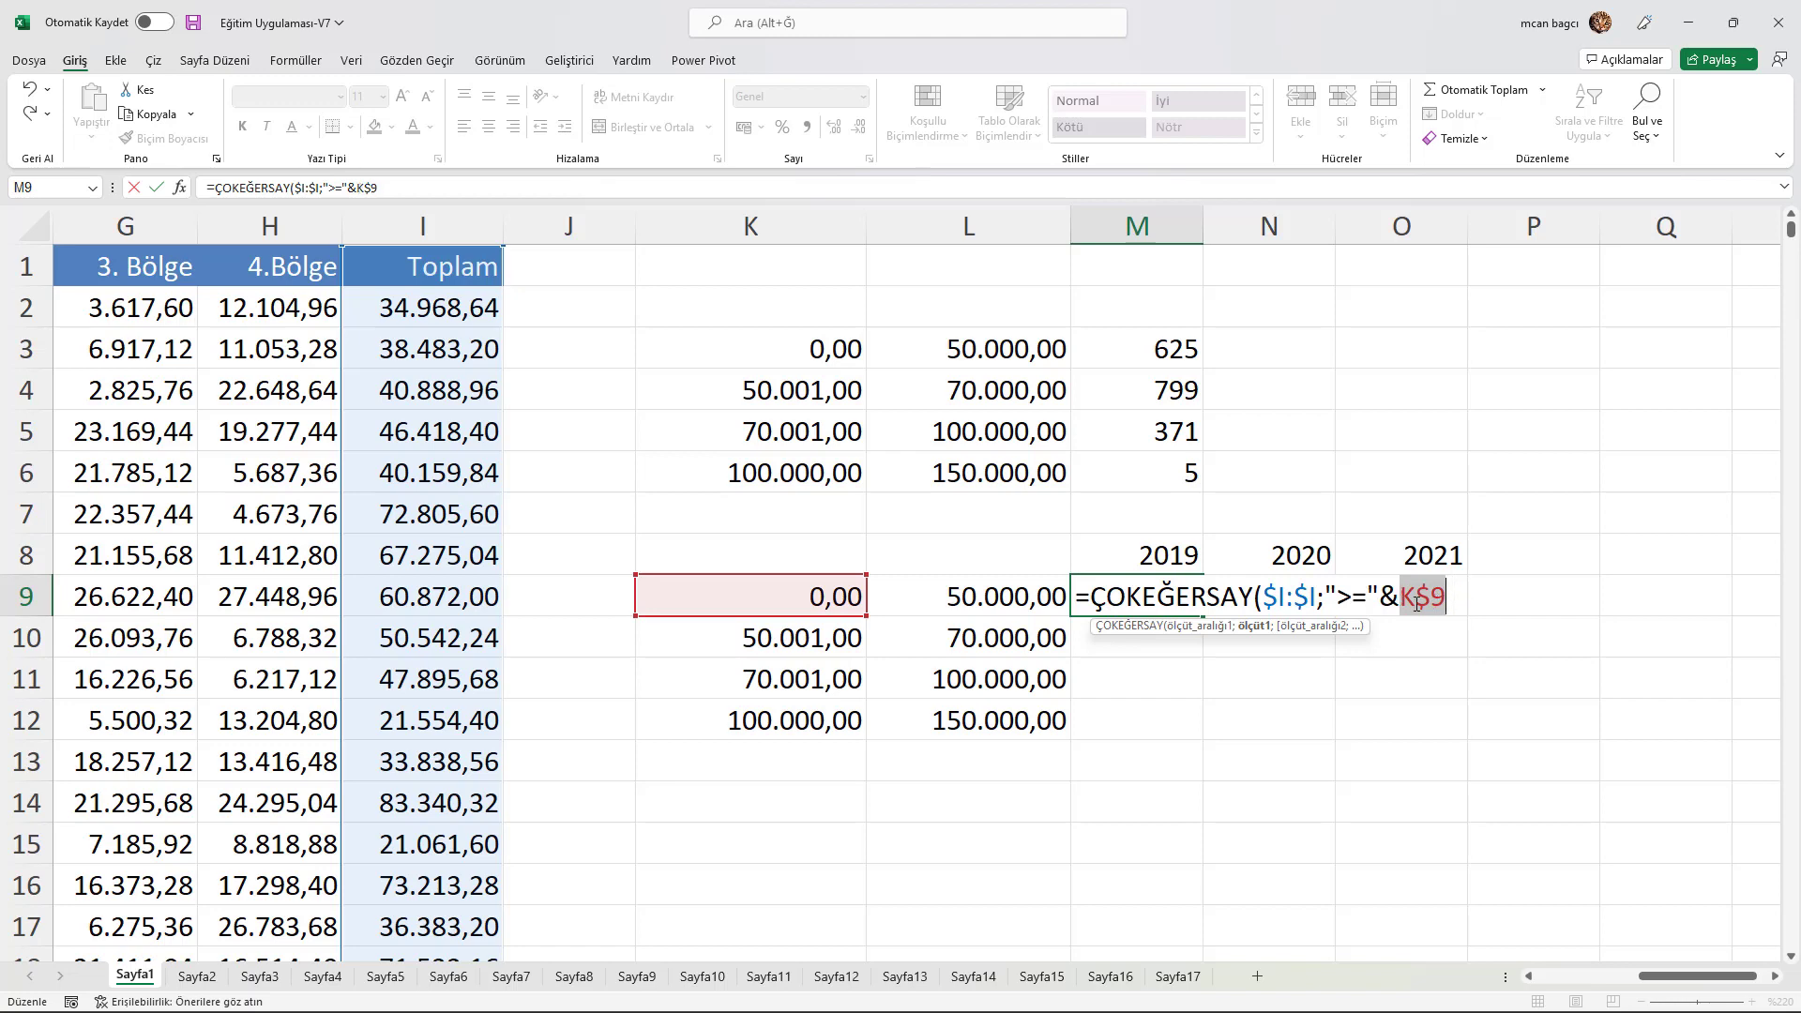
key("F4")
key("Right")
type(";")
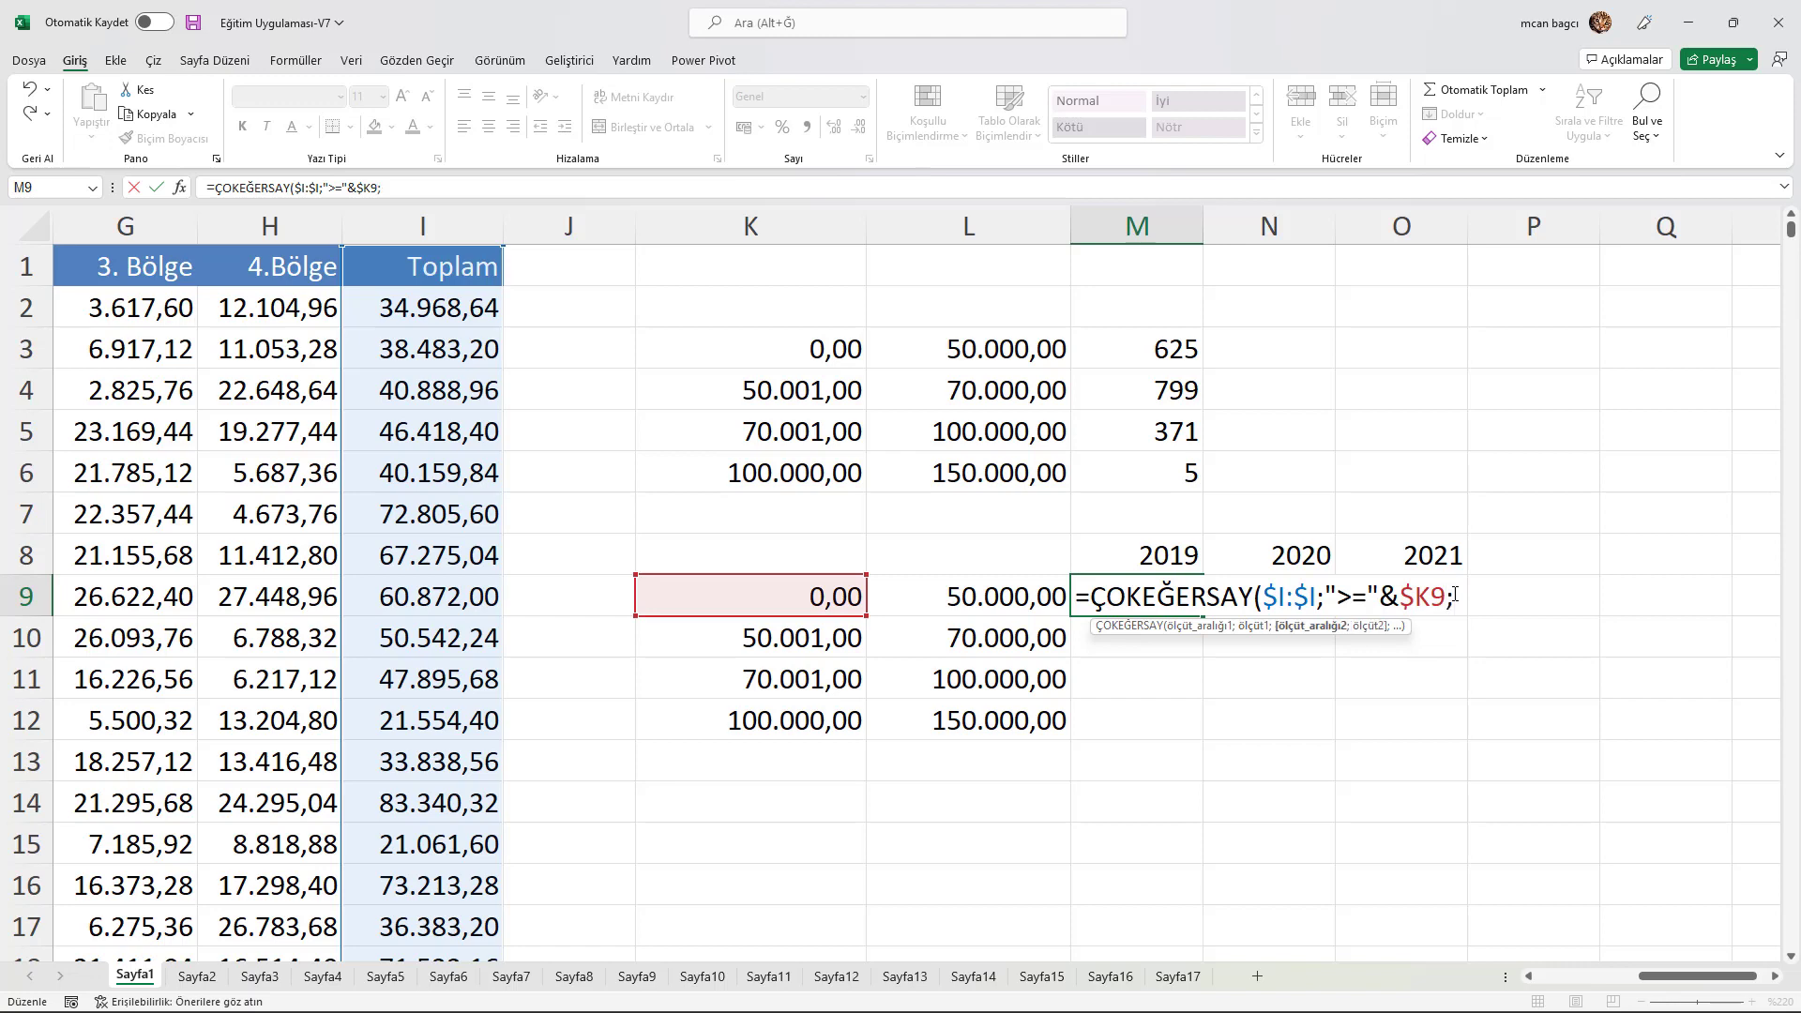
- Add the upper-bound criterion $I:$I;"<="&$L9 to the M9 formula
left_click(420, 224)
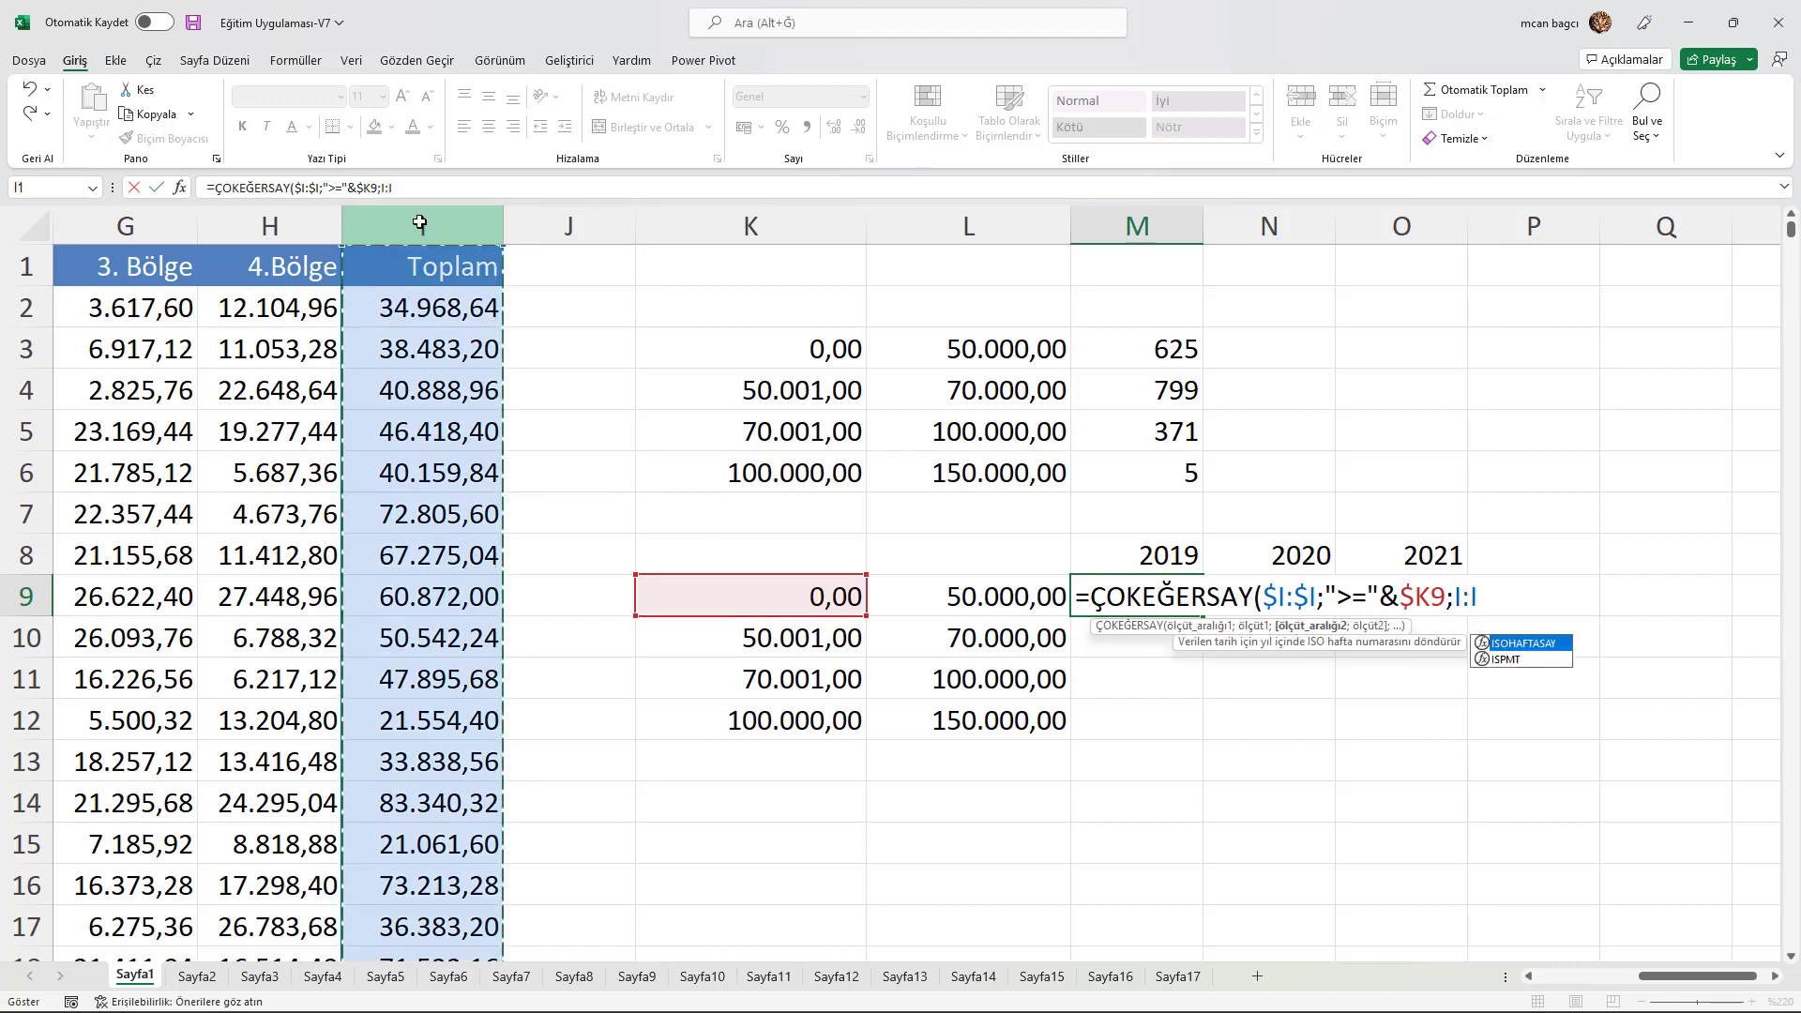
key("F4")
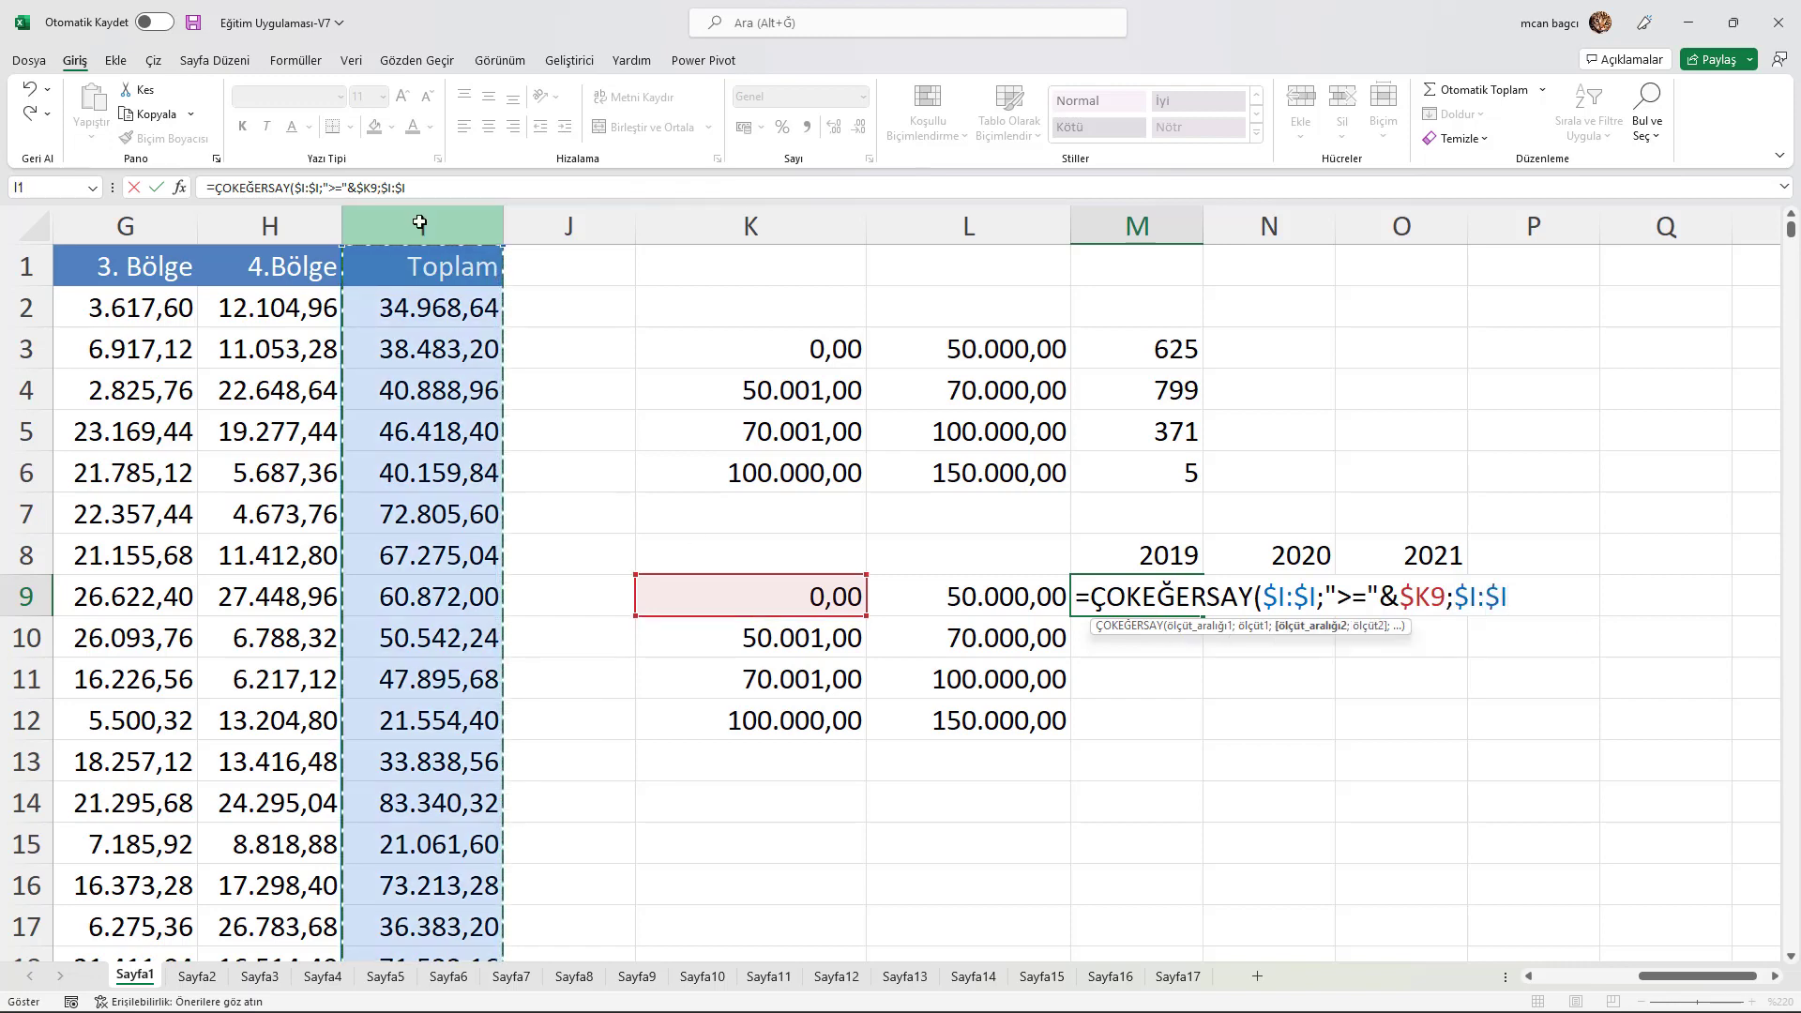
type(";\"")
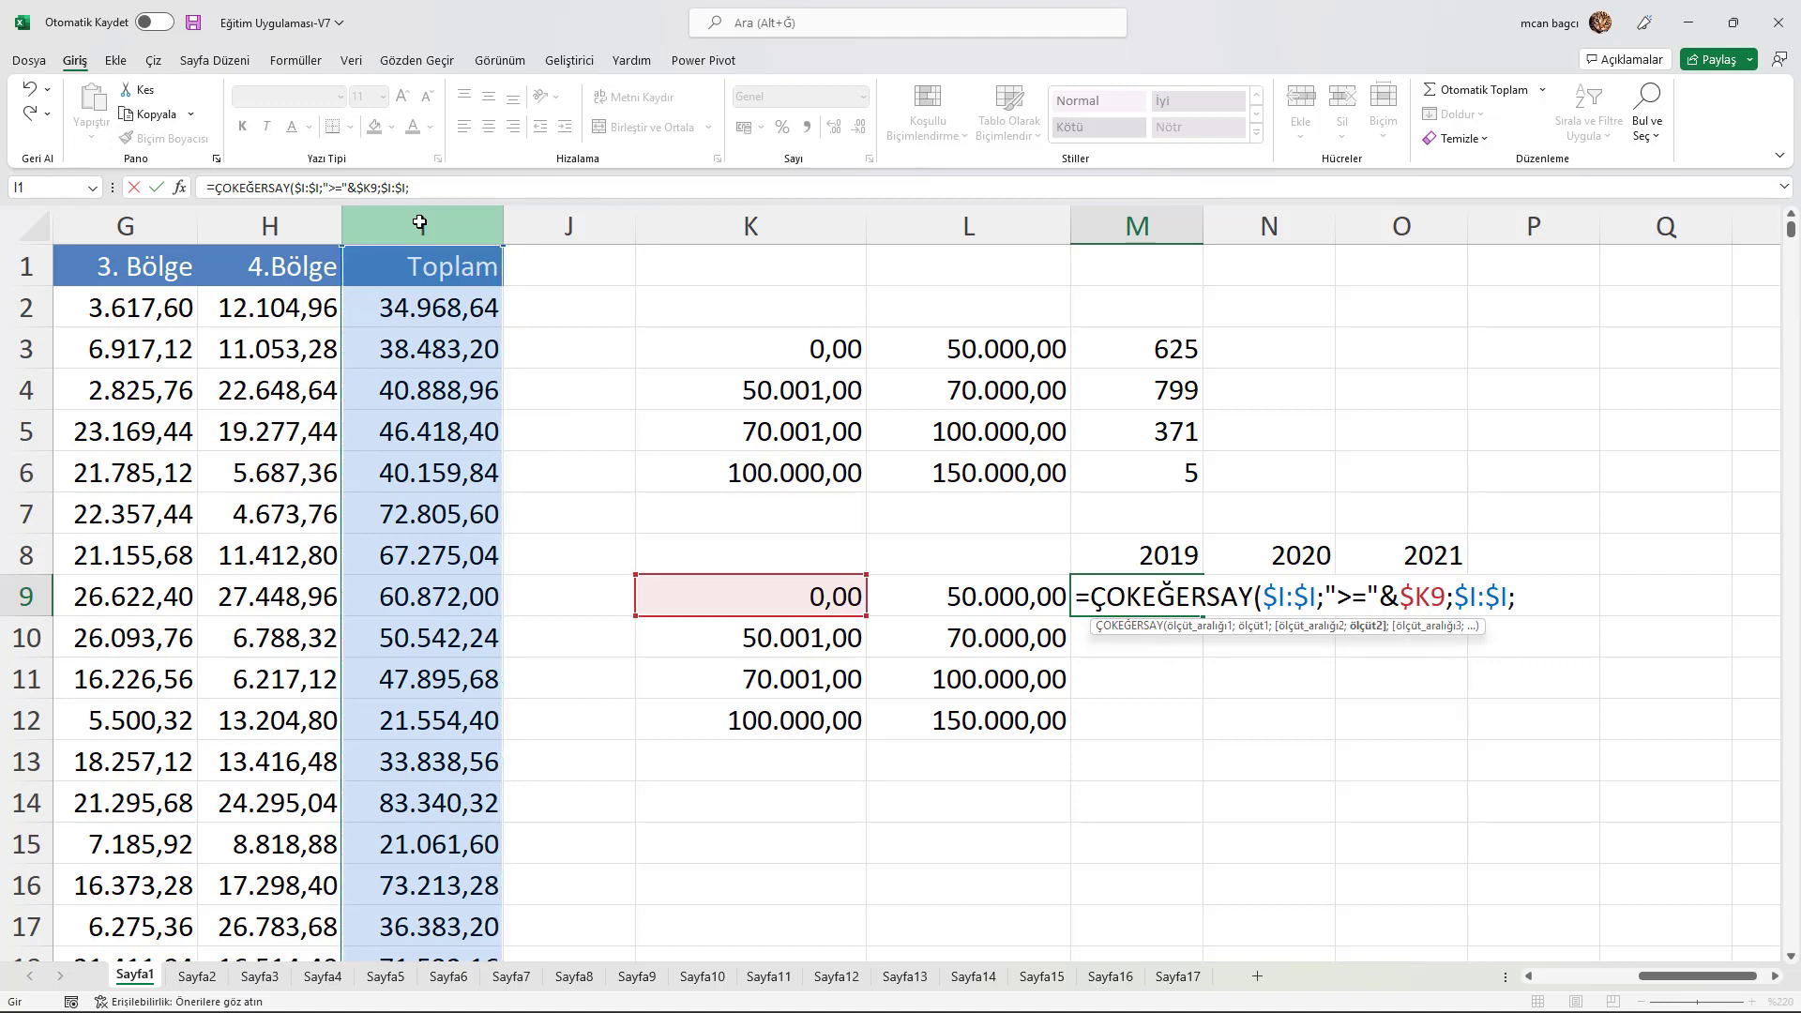
type("<<0")
key("BackSpace")
key("BackSpace")
type("=\"")
type("&")
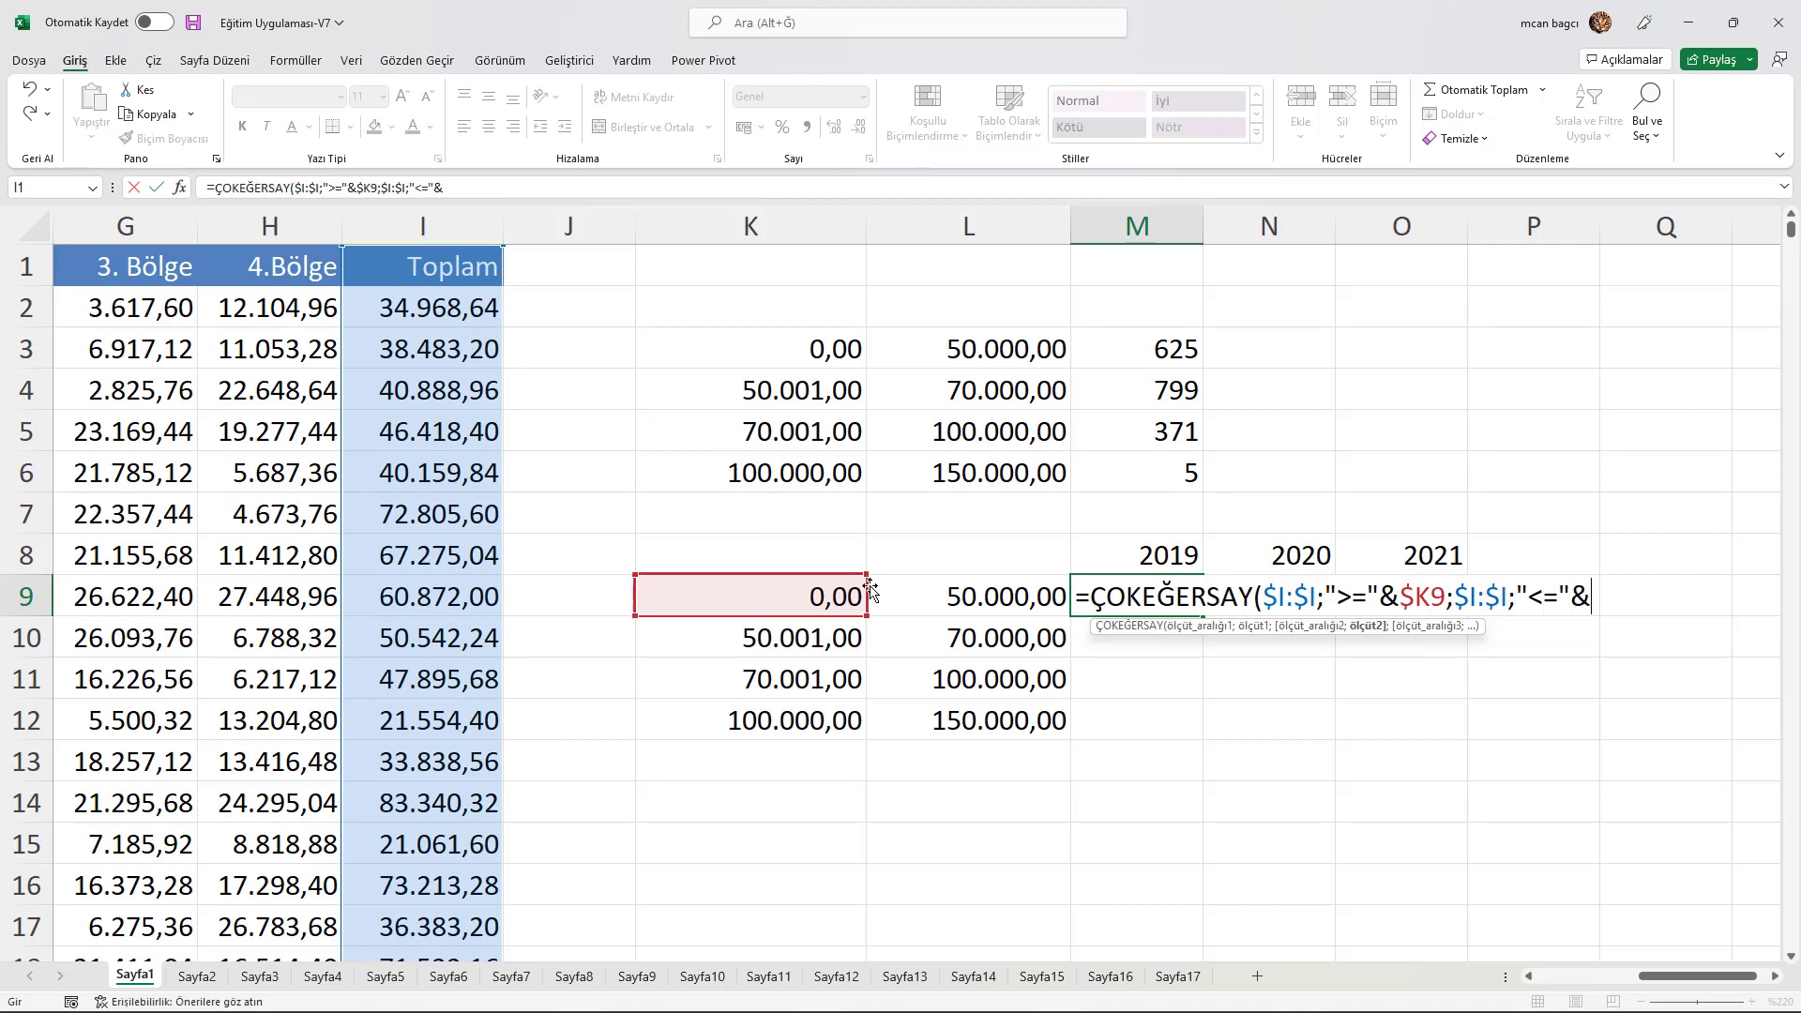
left_click(958, 598)
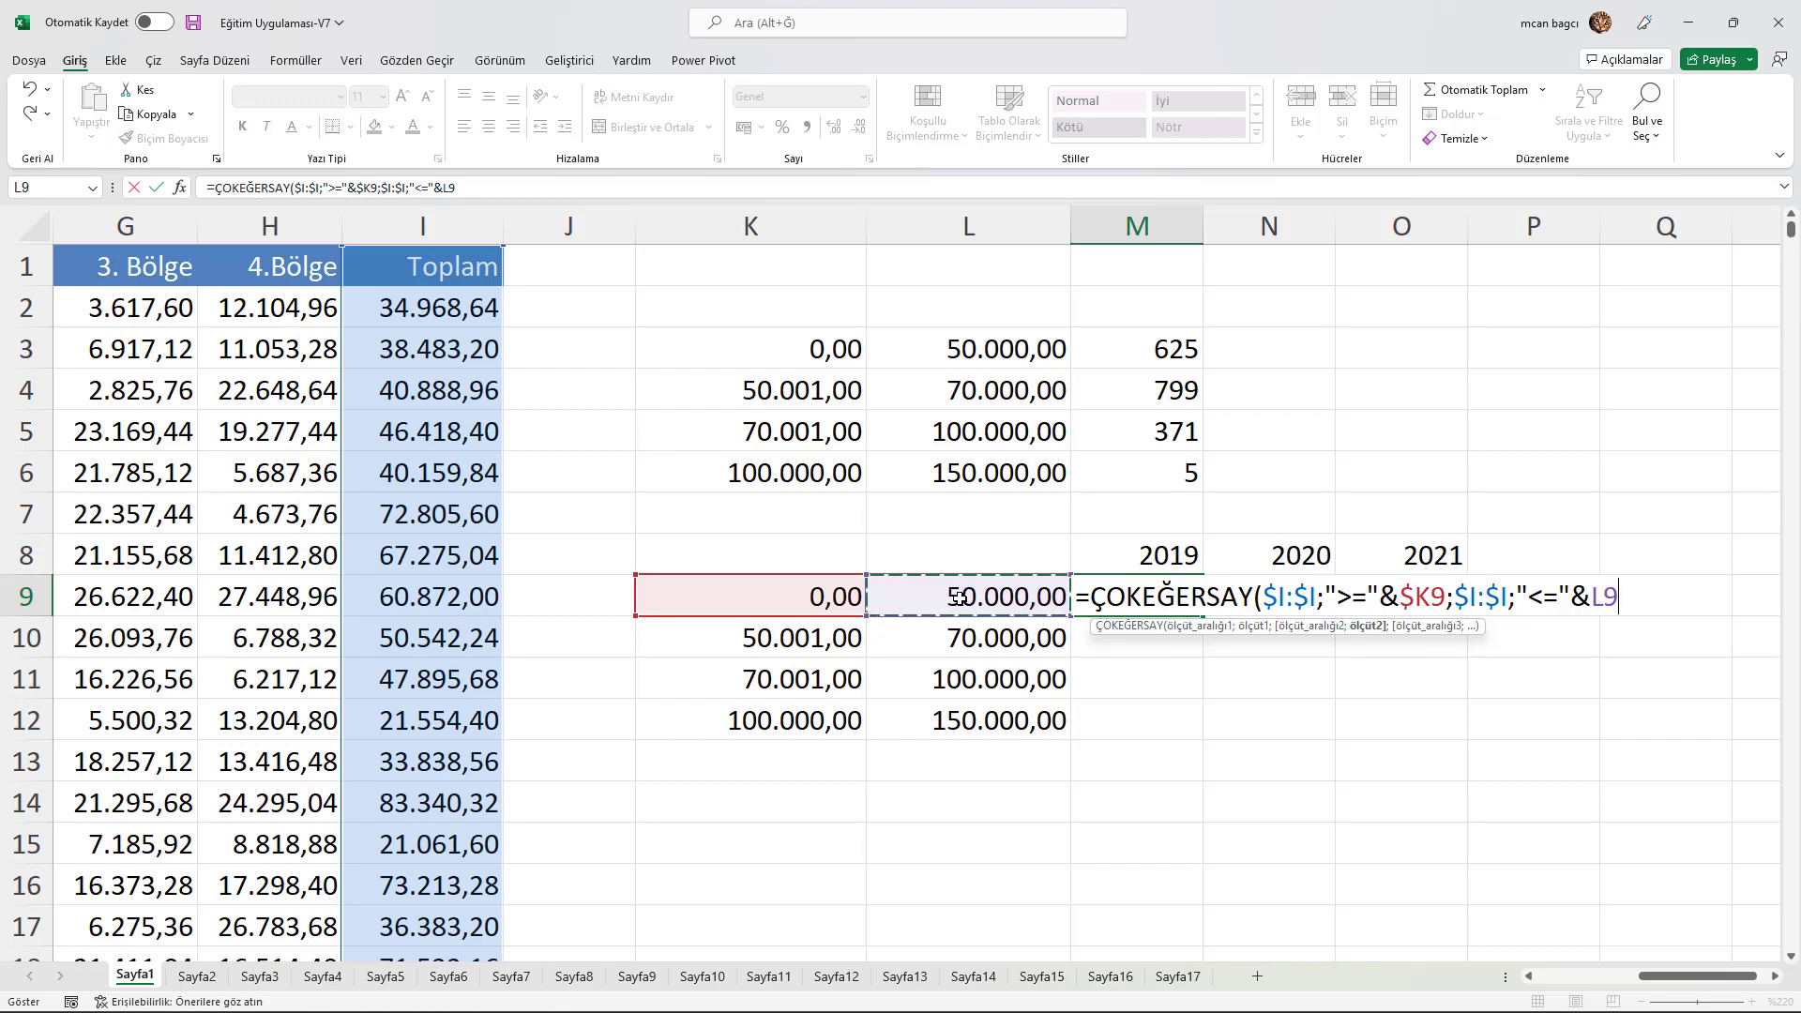
key("F4")
key("F4")
key("F4")
type("$L9;")
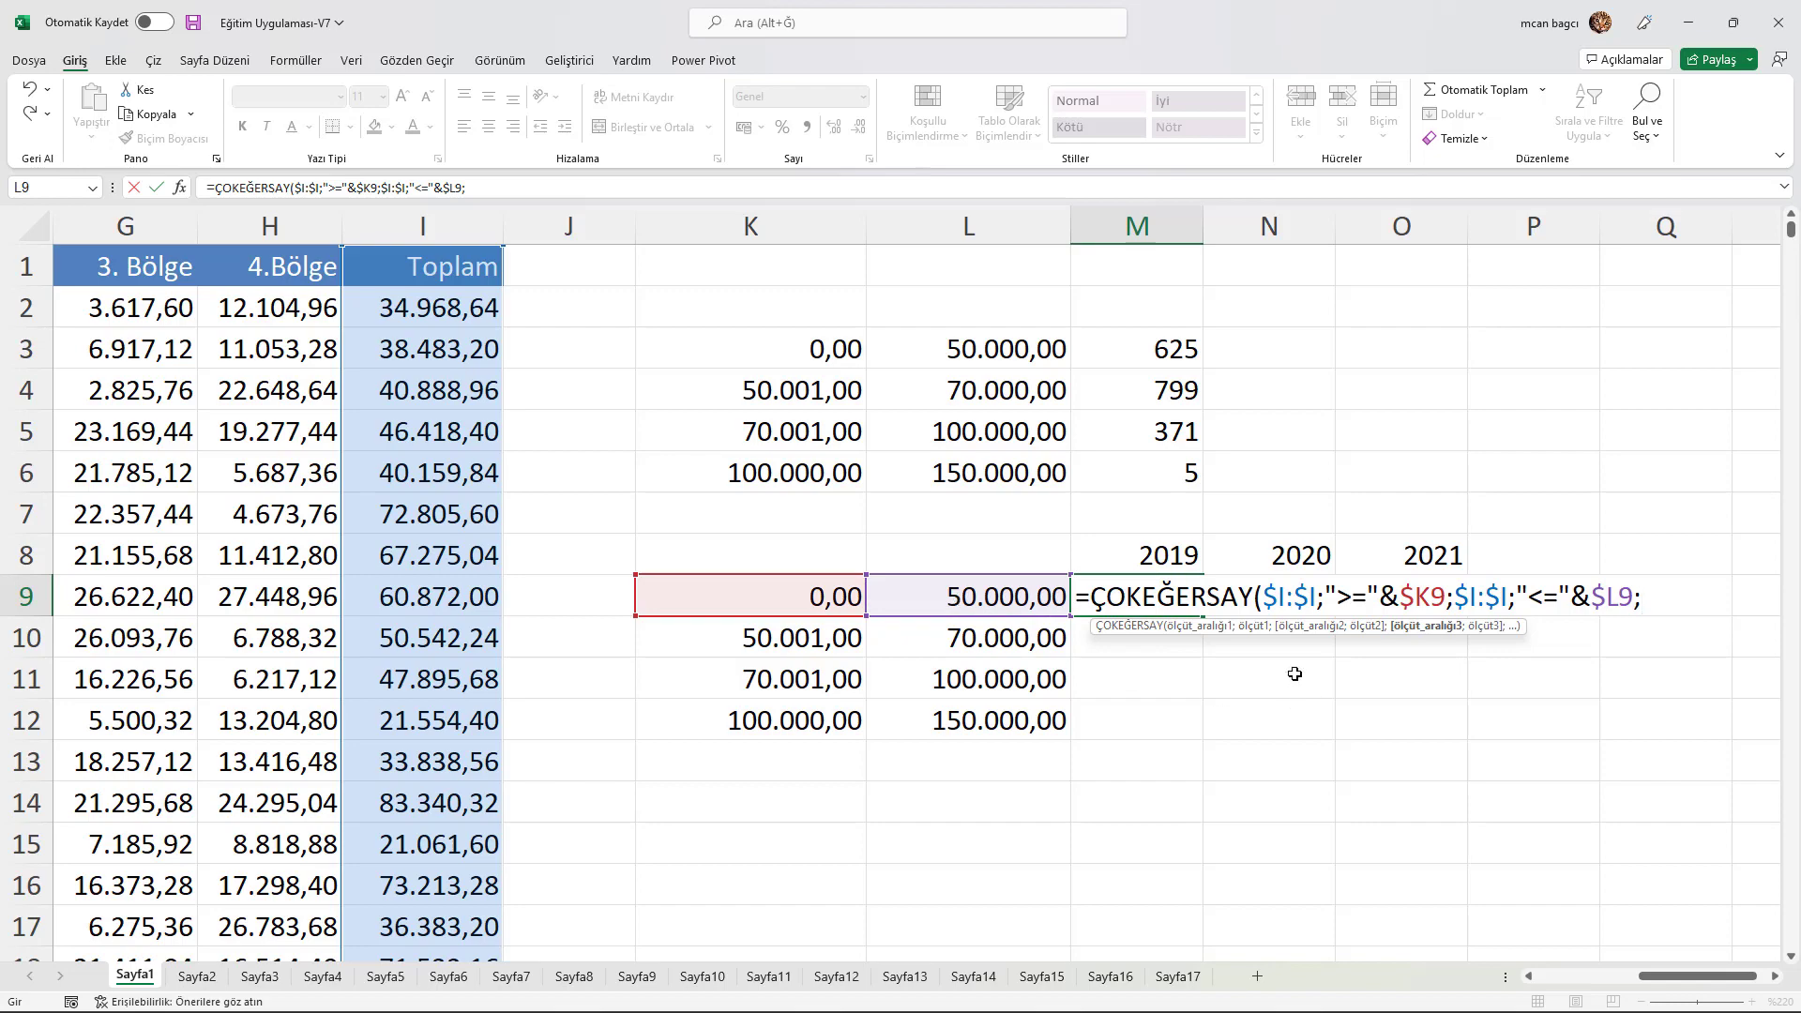
- Add the absolute Yıl column $A:$A as the third criteria range, matched to the 2019 header M$8
left_click(1532, 977)
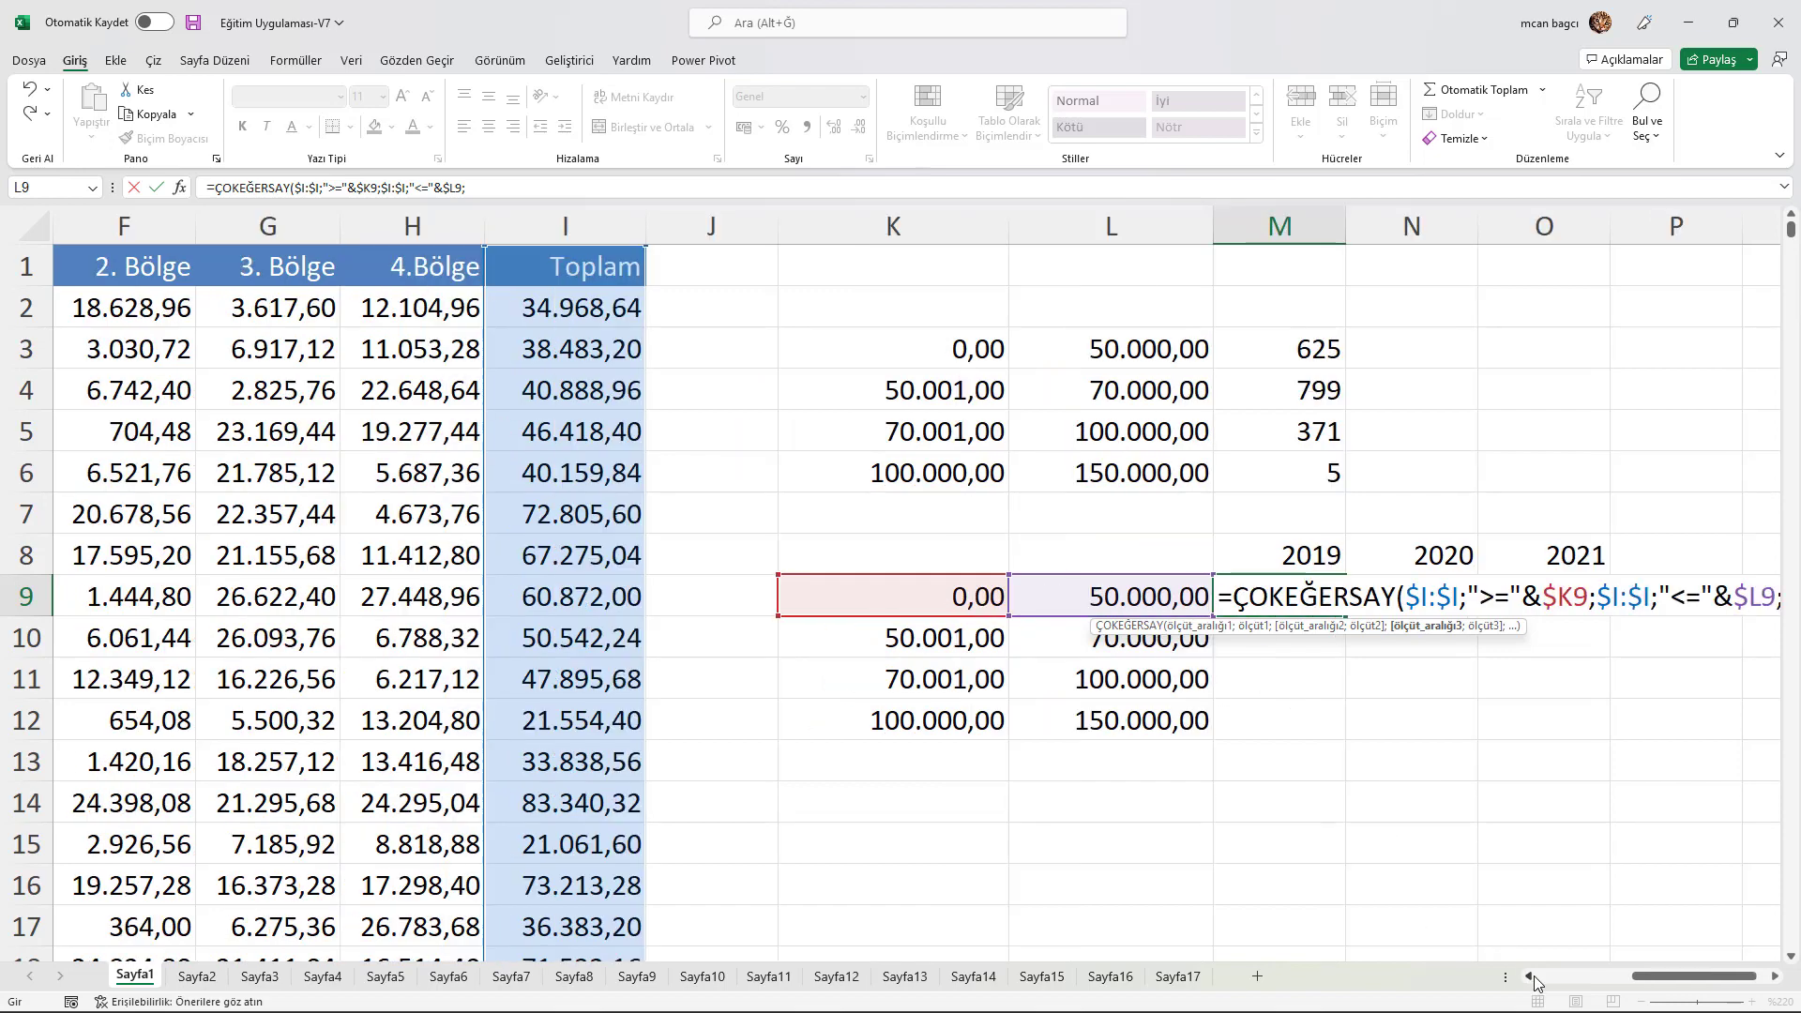
left_click(1534, 975)
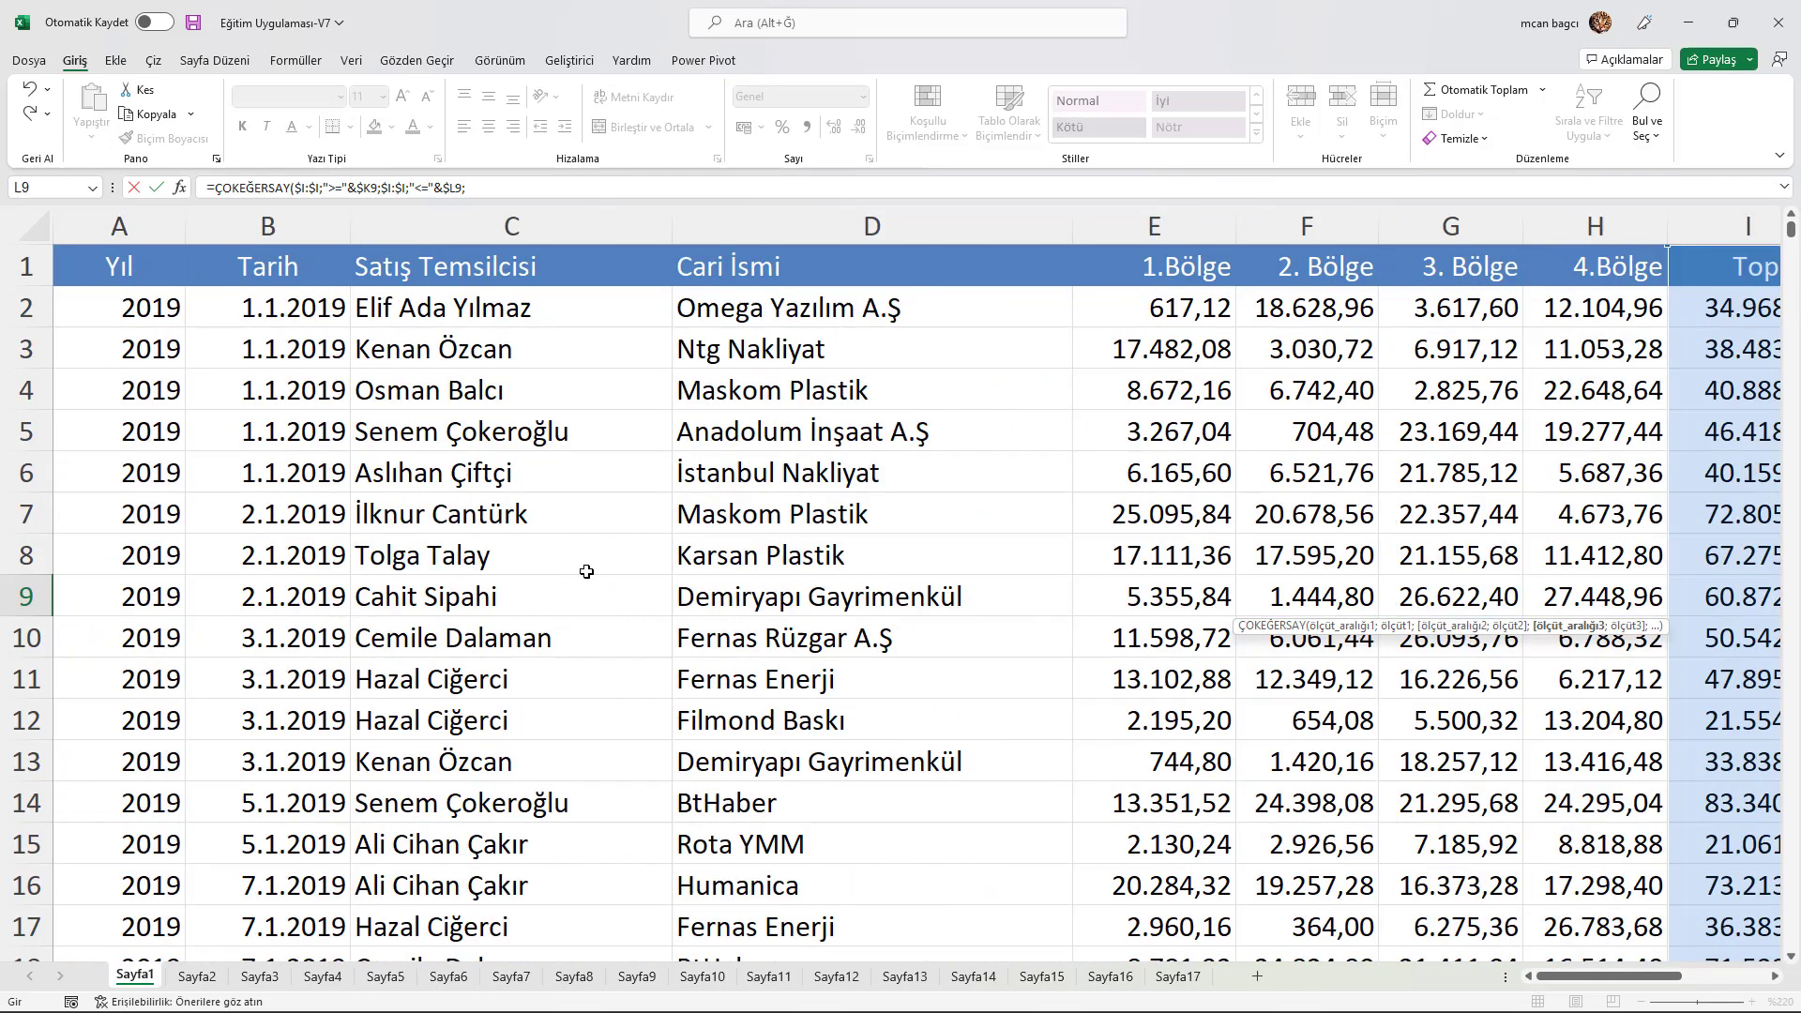
left_click(119, 234)
key("F4")
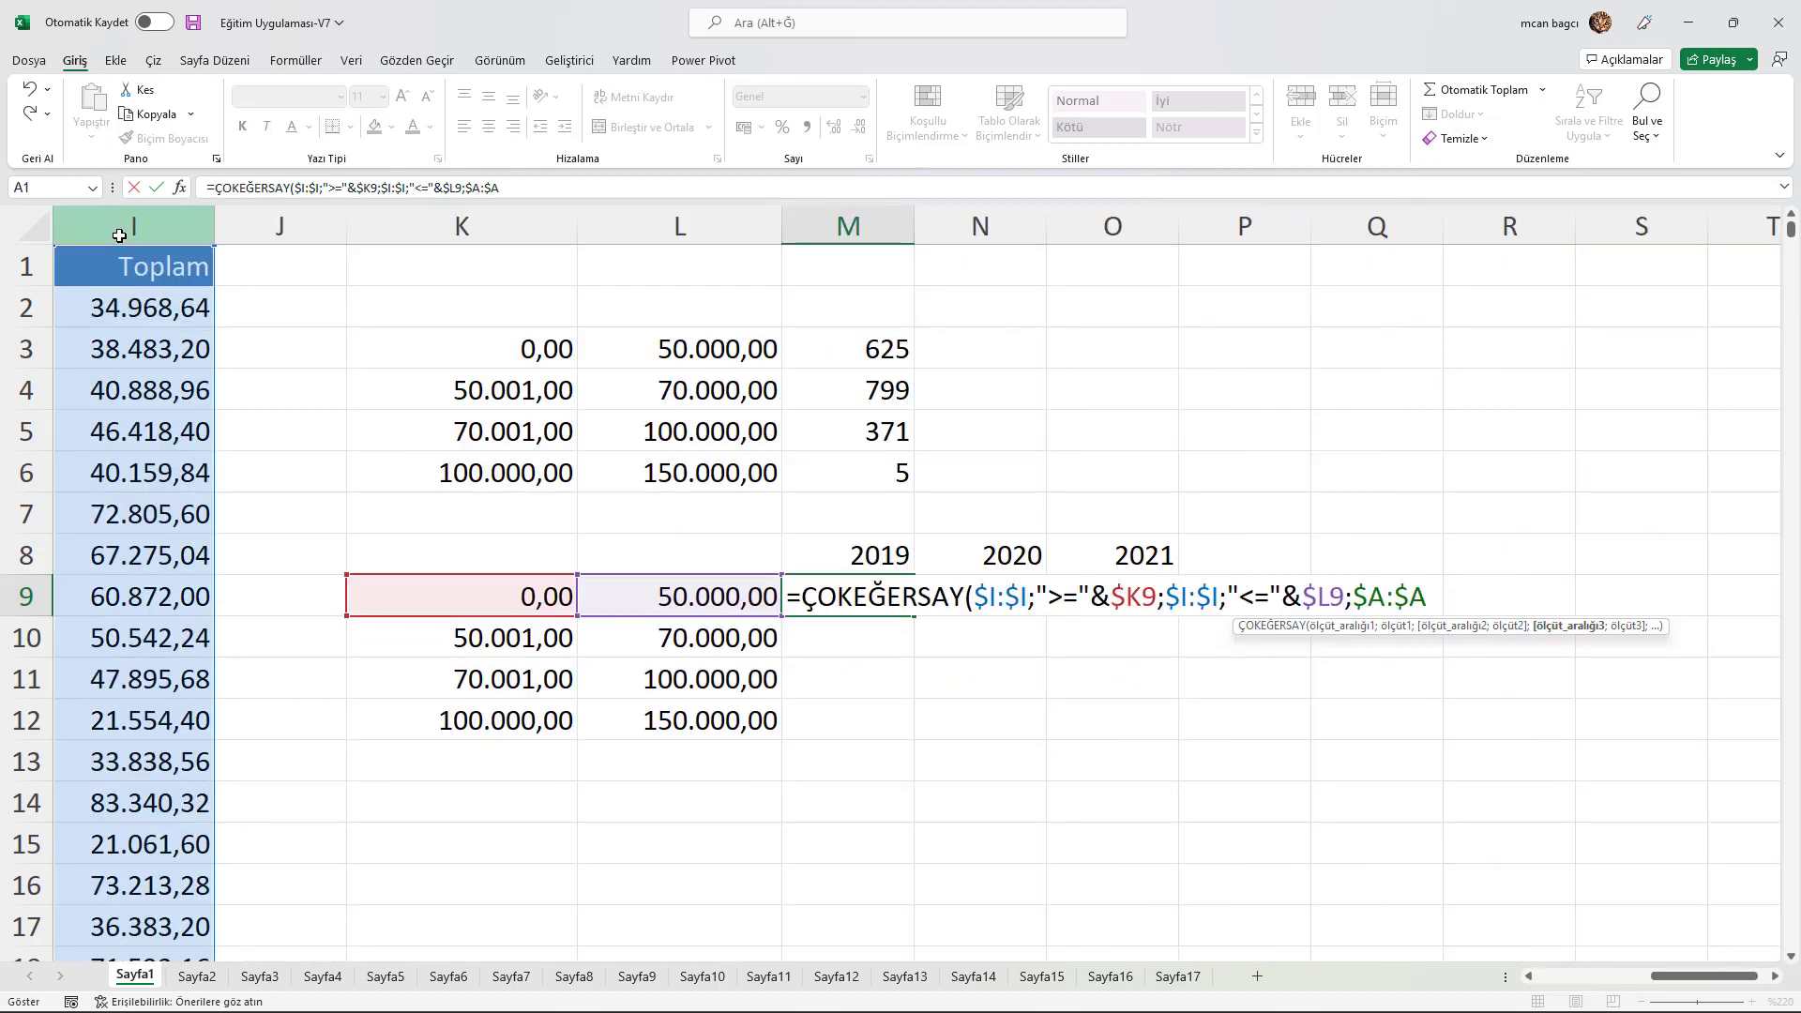
type(";")
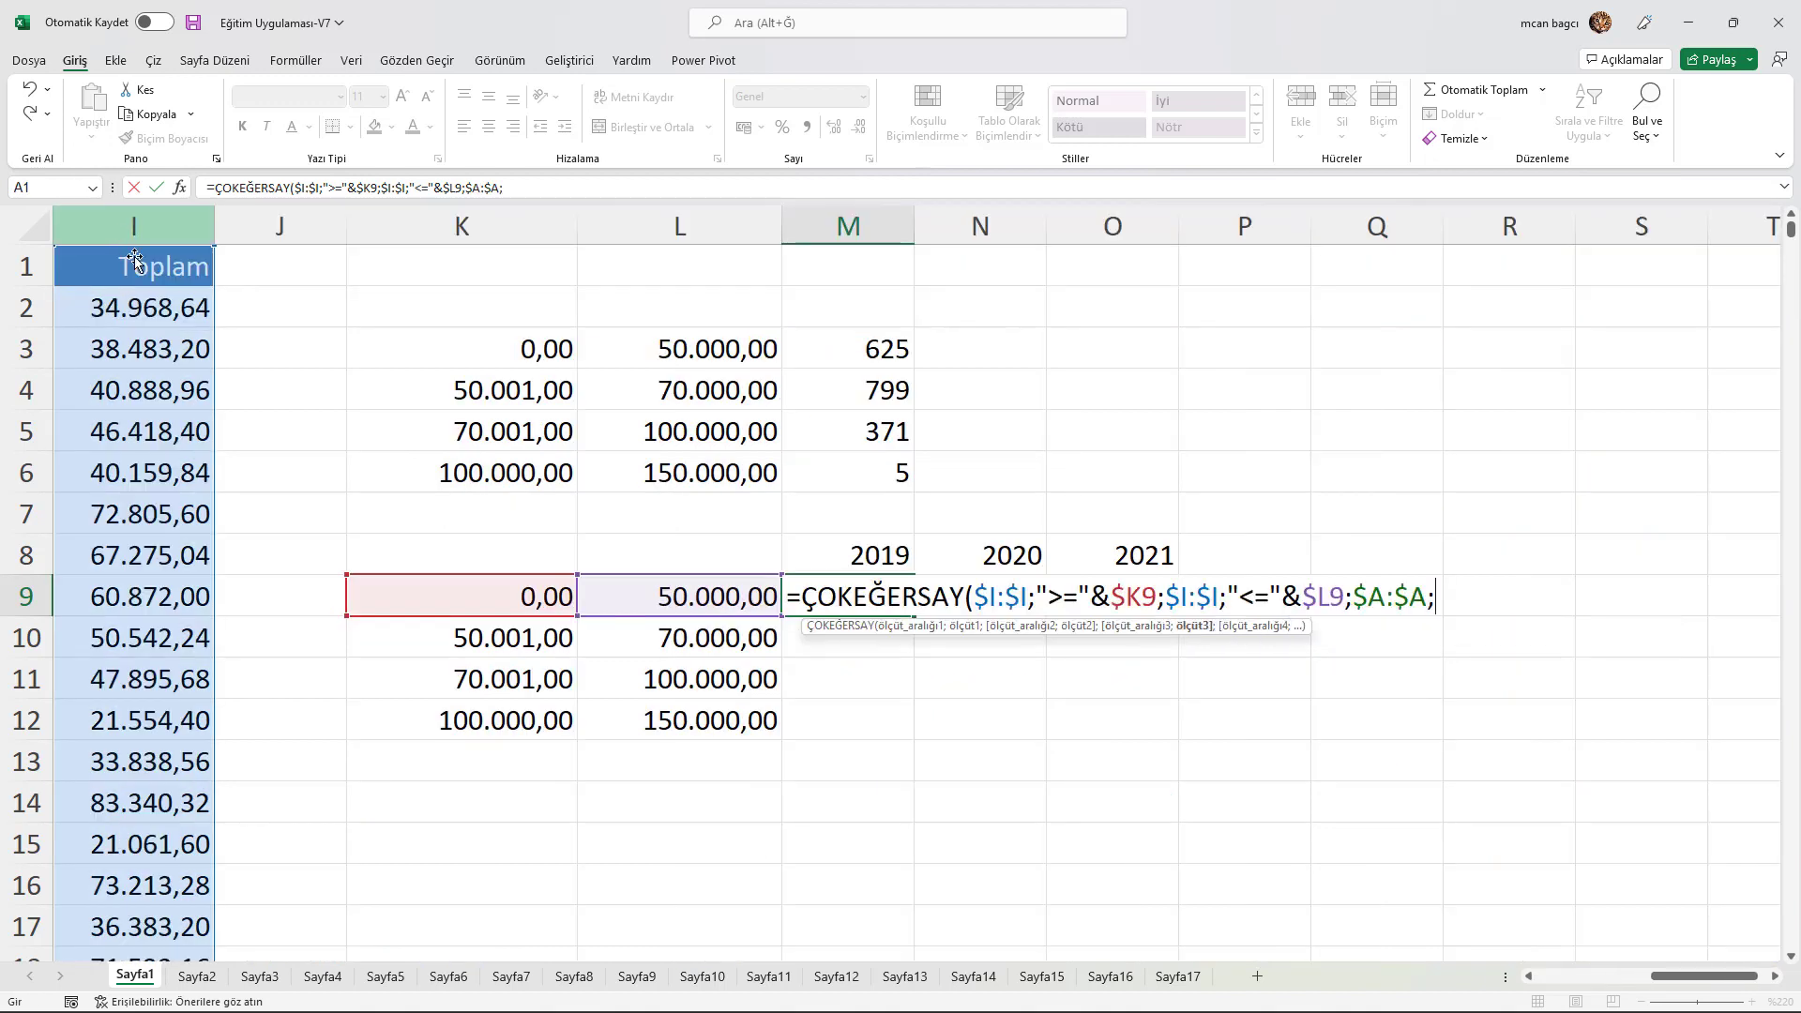
left_click(889, 555)
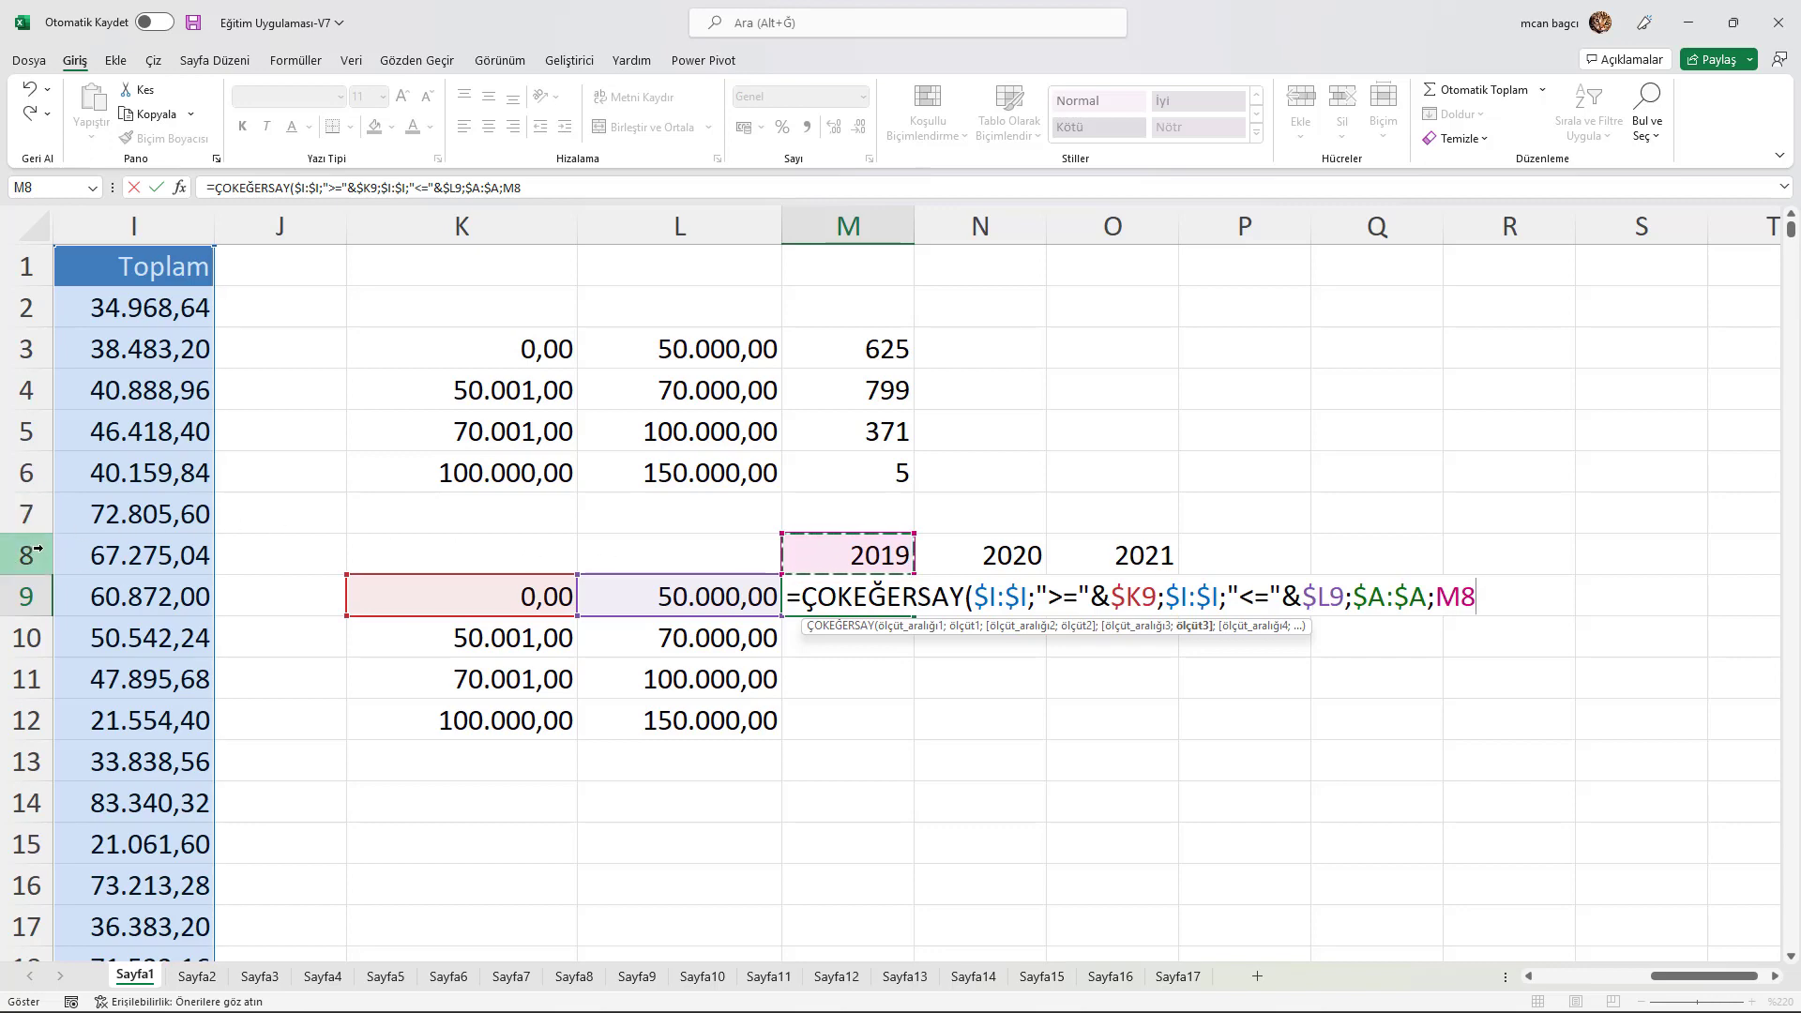
key("F4")
key("F4")
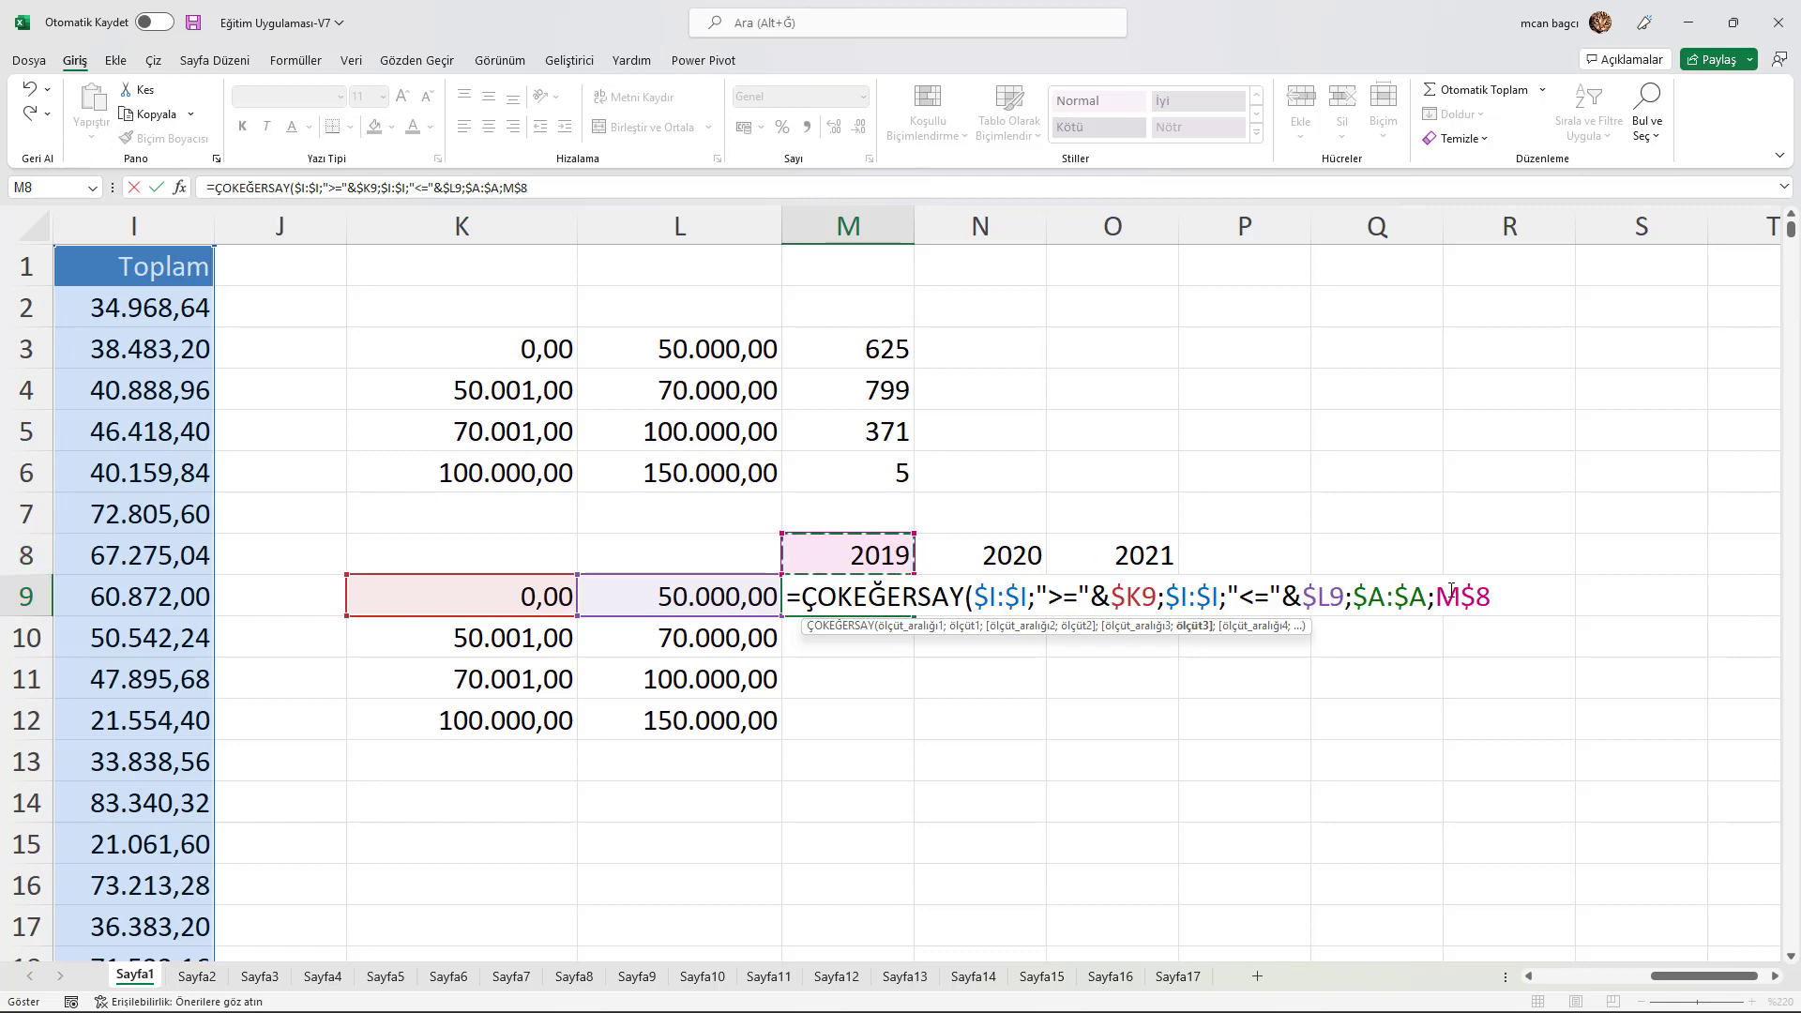
- Commit M9's count formula (249) and fill it across M9:O12 for 2019–2021 and all four ranges
type(")")
key("Return")
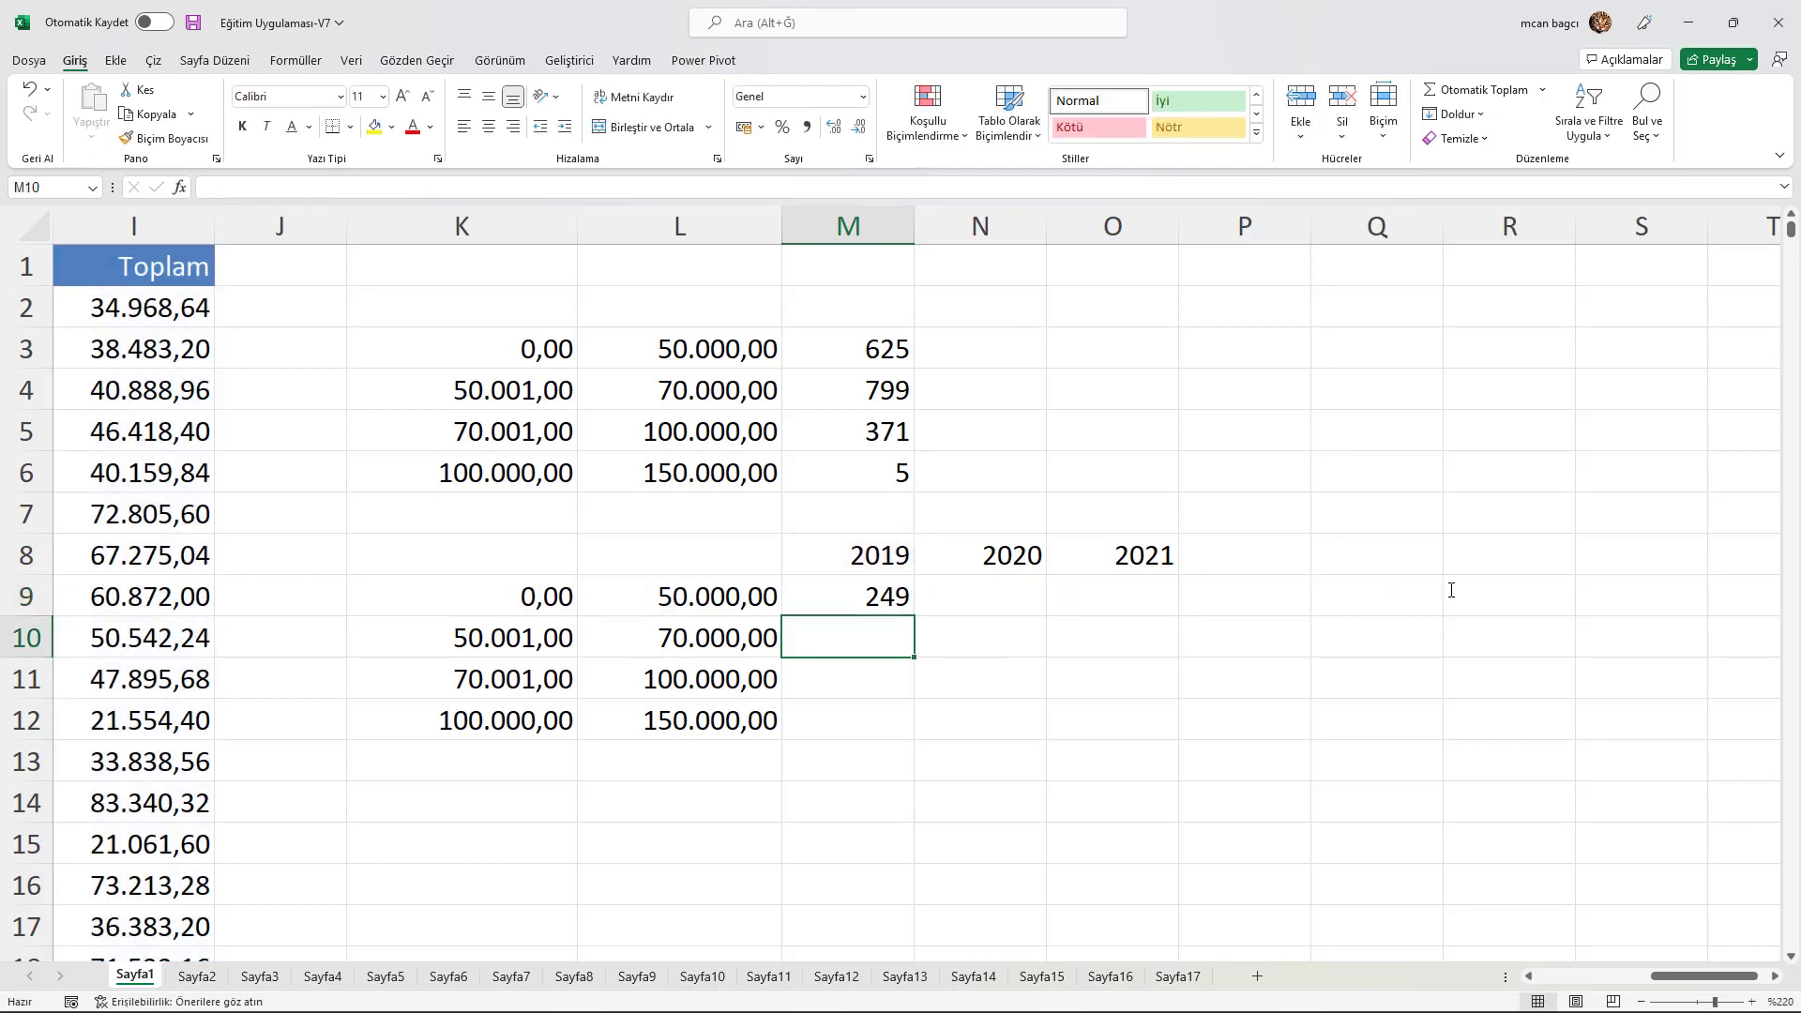
left_click(880, 601)
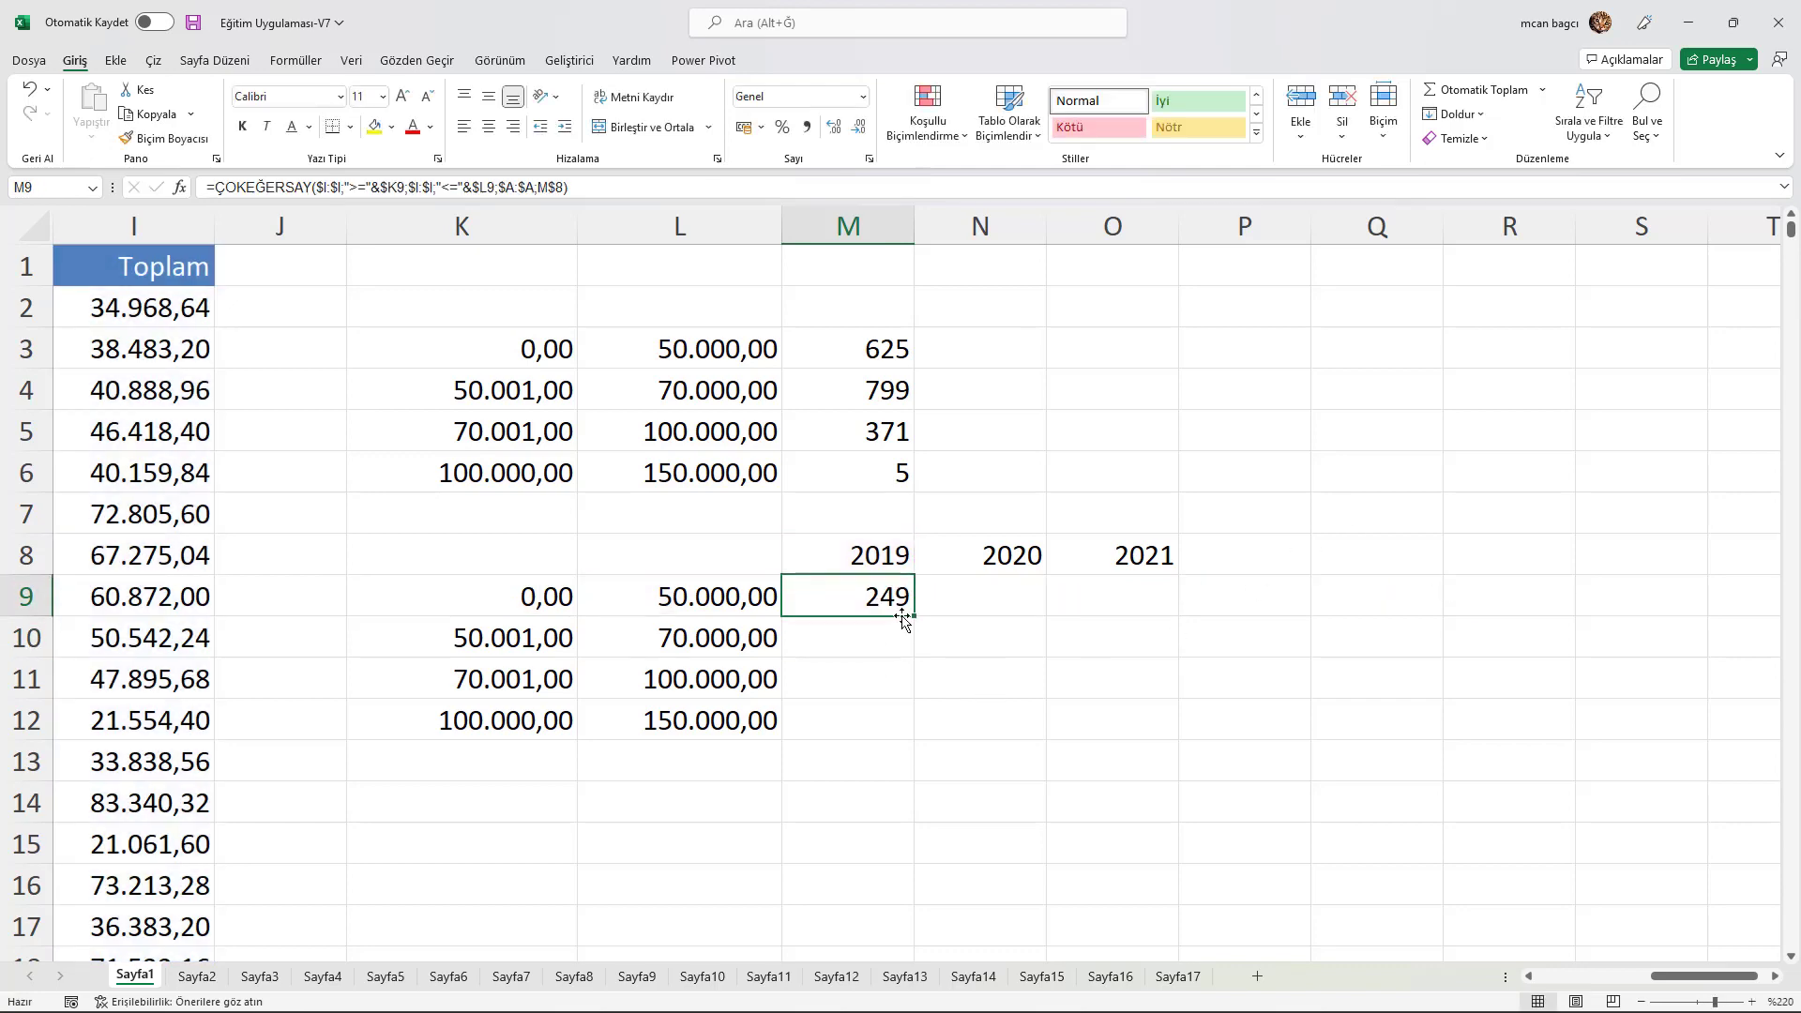
mouse_move(916, 614)
left_mouse_down()
mouse_move(917, 740)
mouse_move(1170, 743)
left_mouse_up()
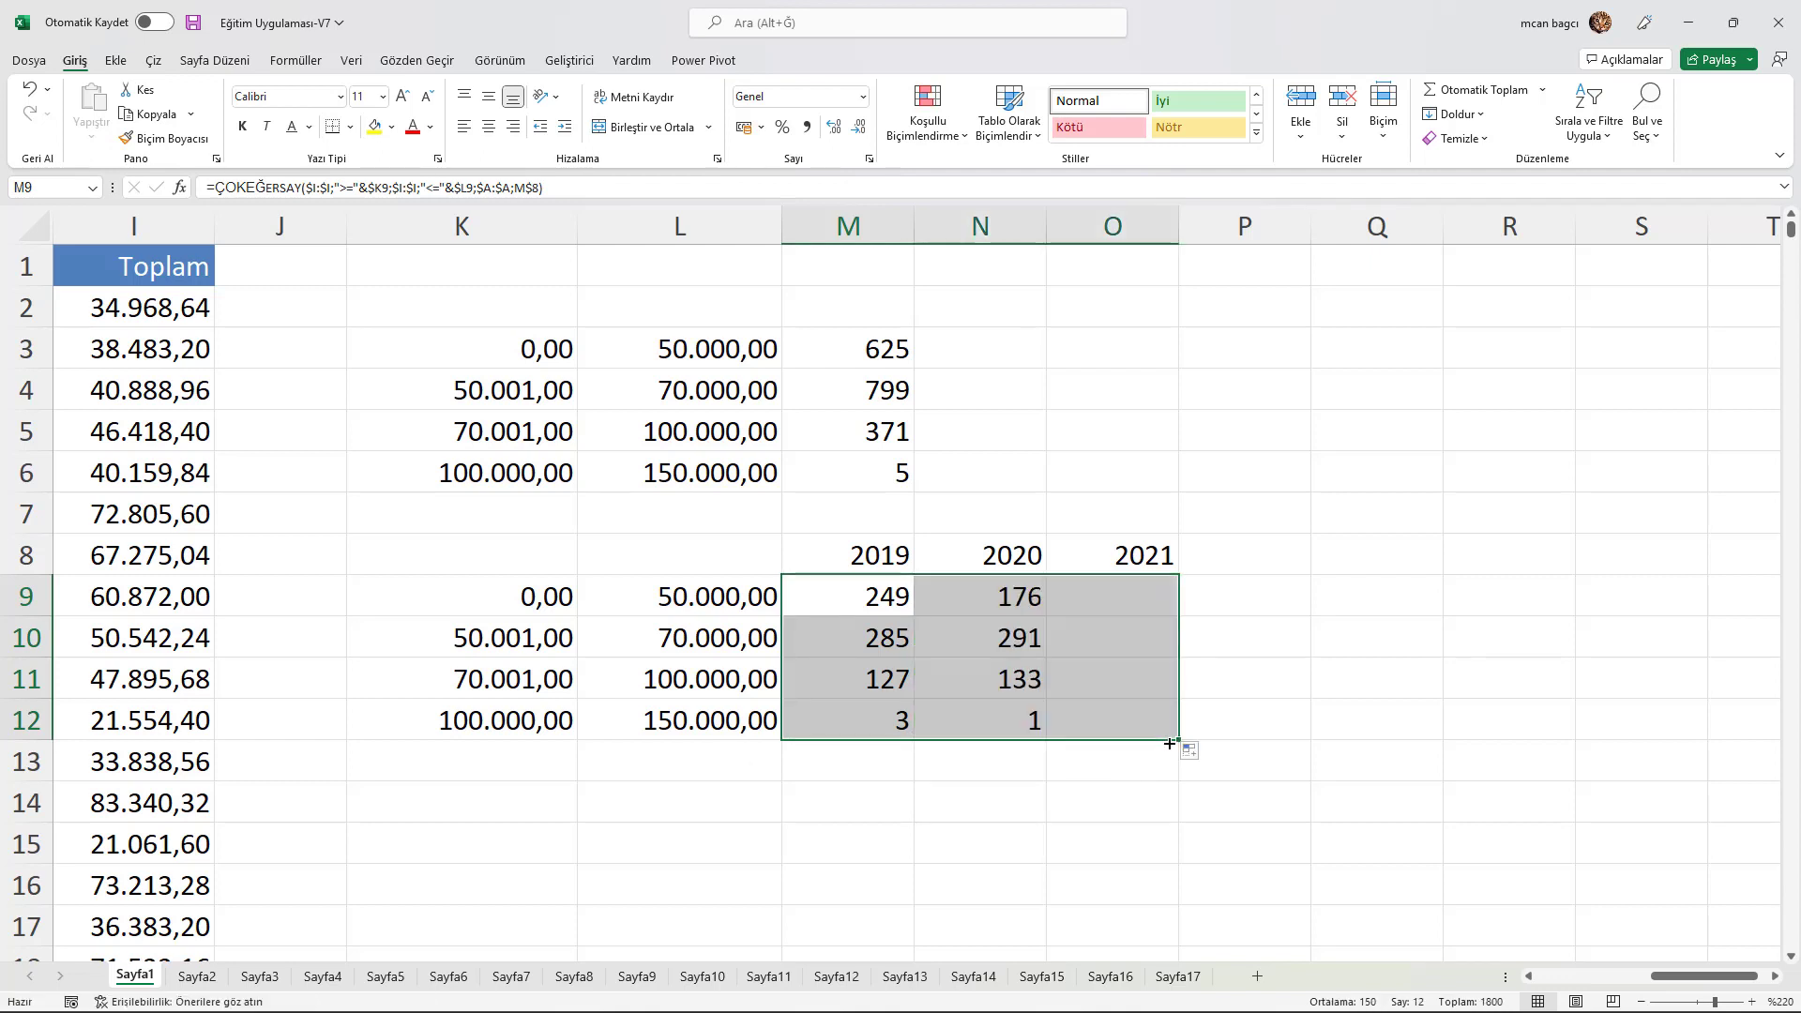
- Deselect the filled table and check the upper bound value in L9
left_click(746, 686)
left_click(853, 778)
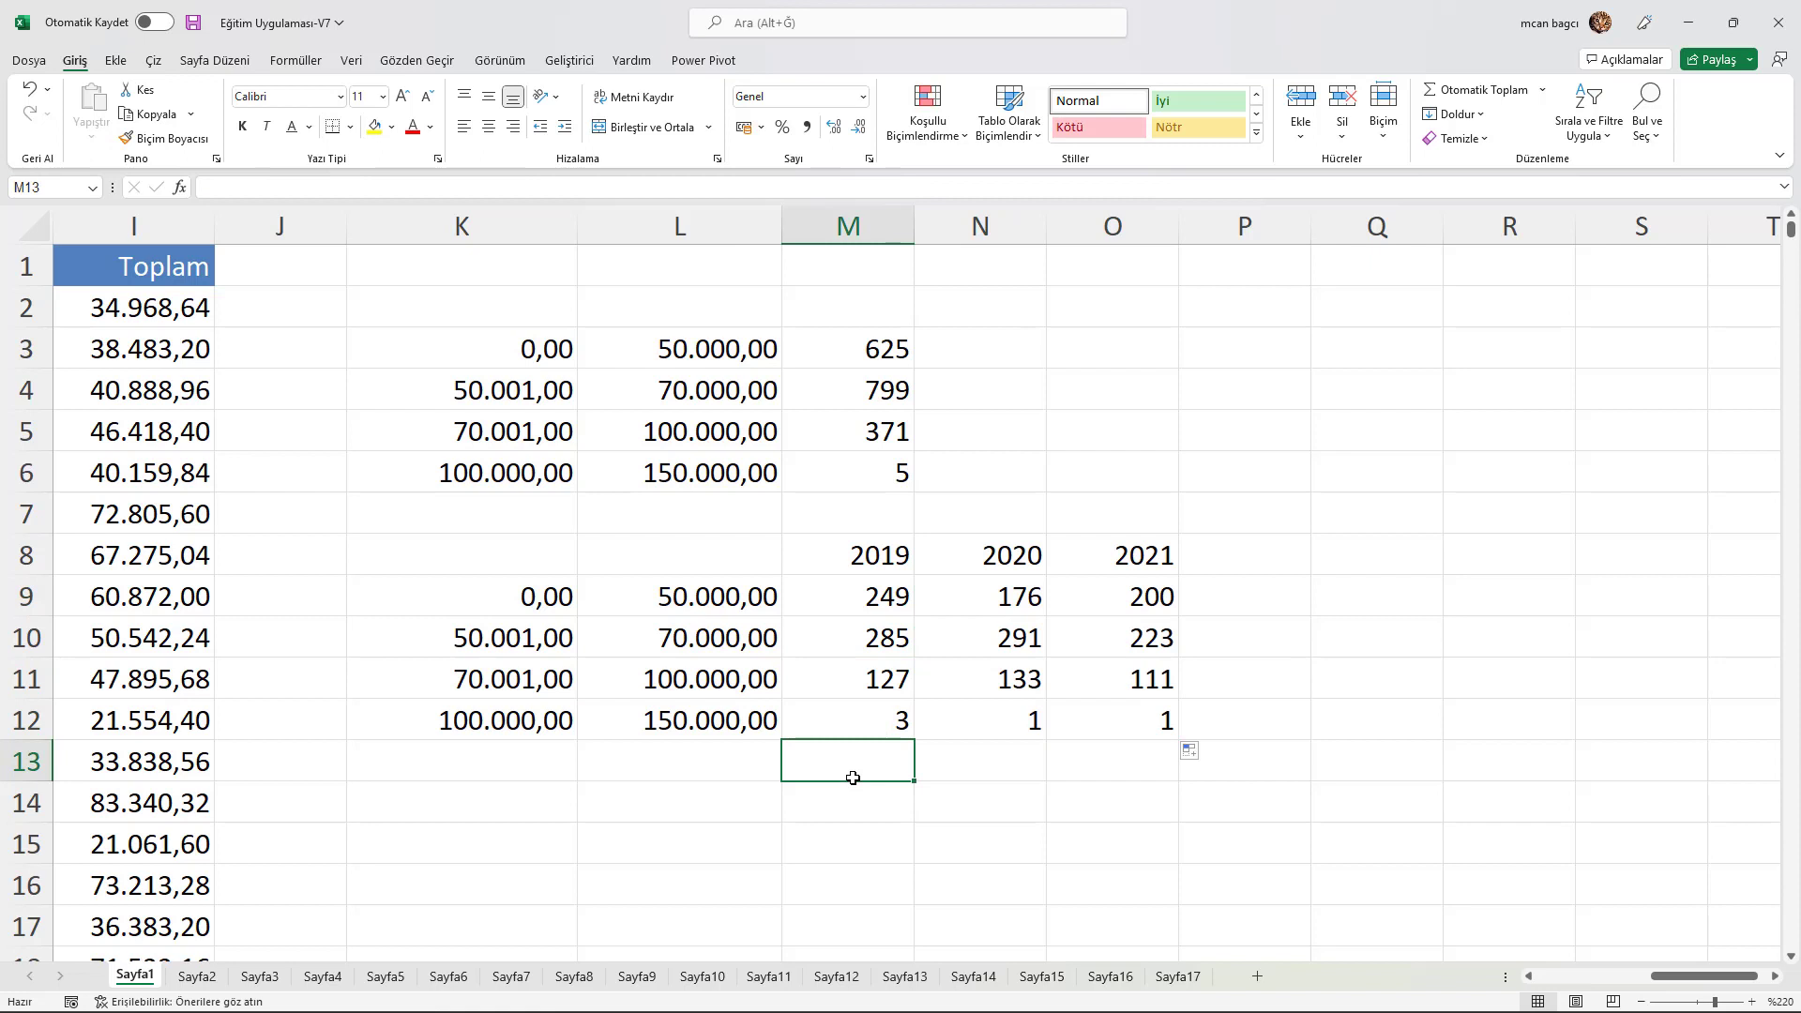
left_click(586, 595)
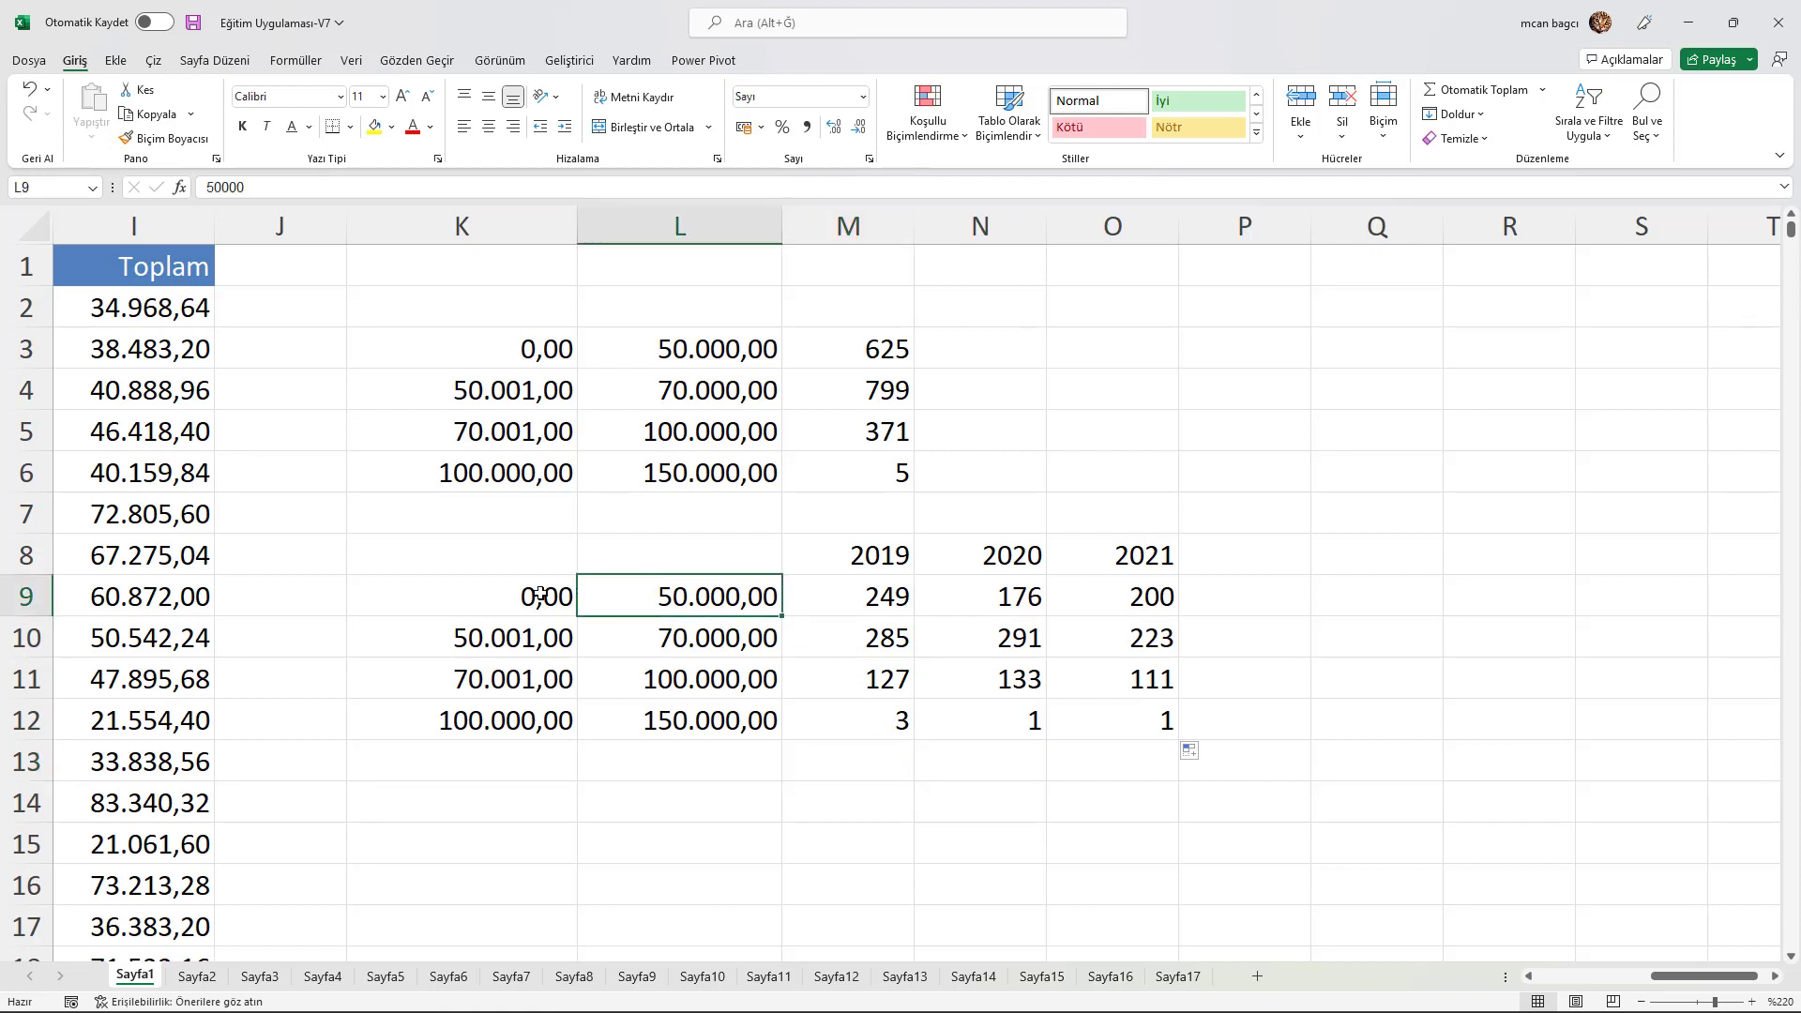
- Review the row 9 bounds, the count formulas in M9, N9 and O9, and the 2019 header
left_click_drag(540, 595, 648, 588)
left_click(856, 601)
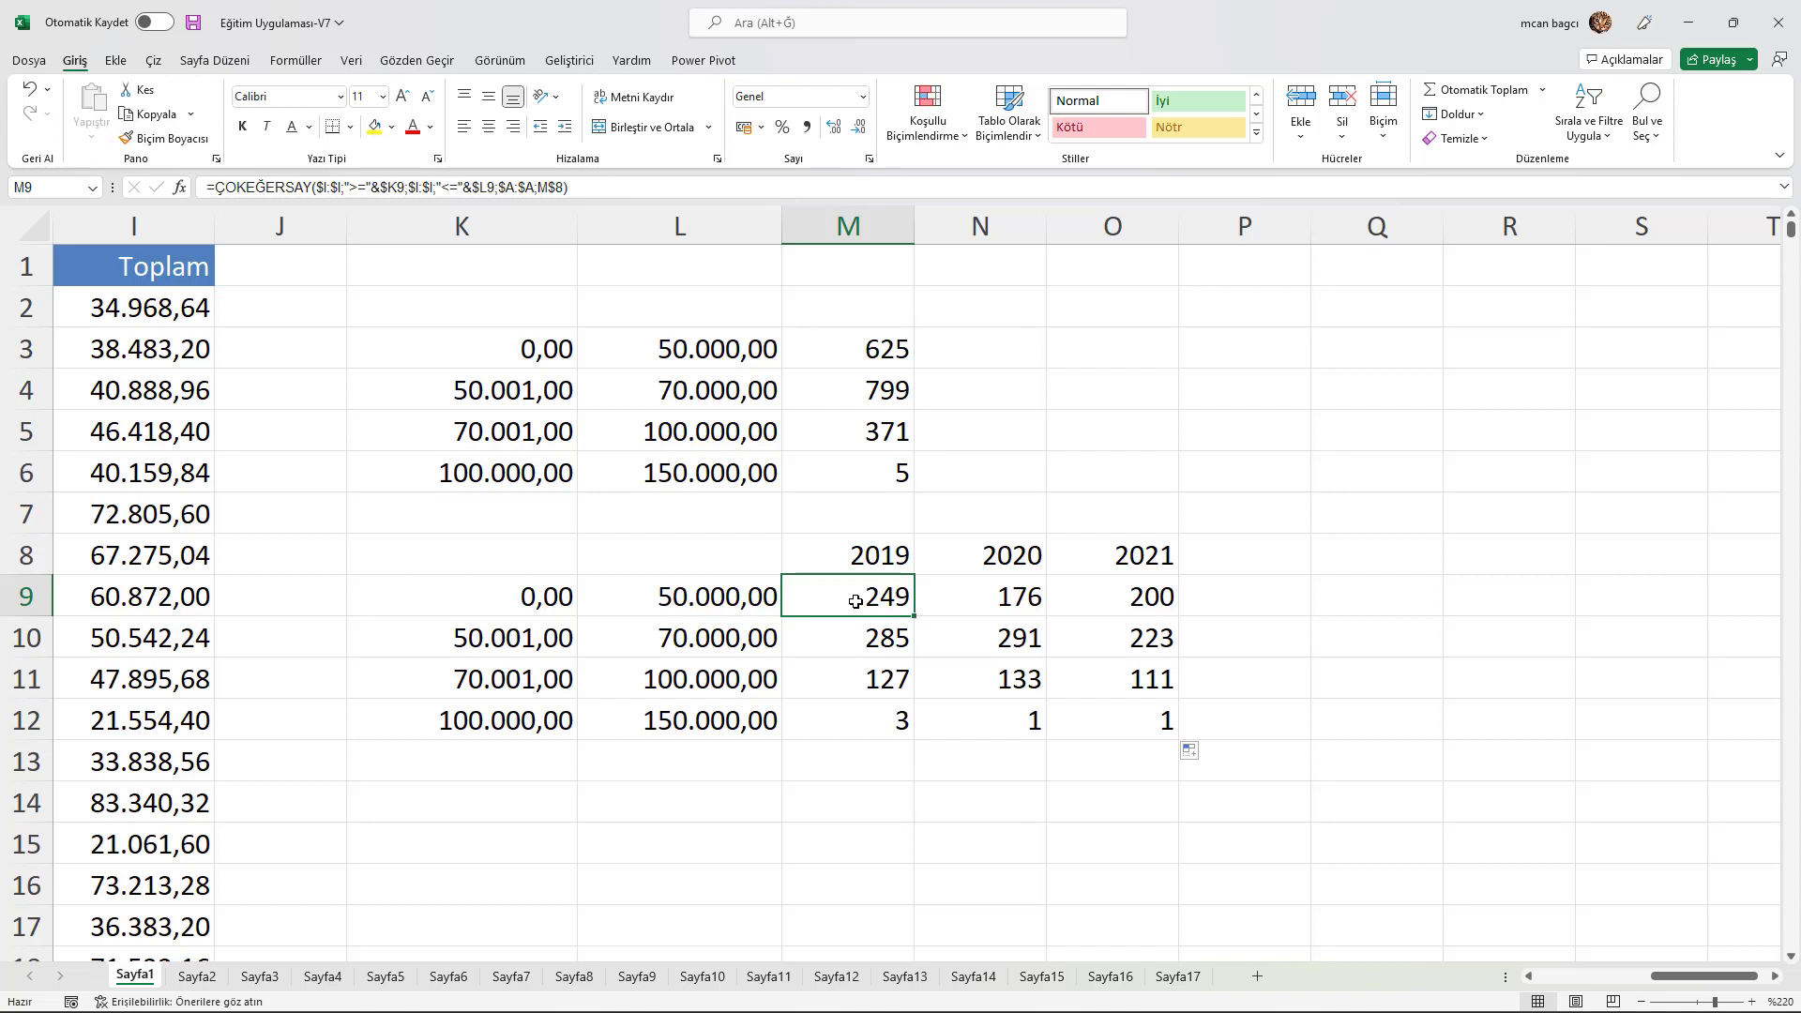
left_click(1016, 597)
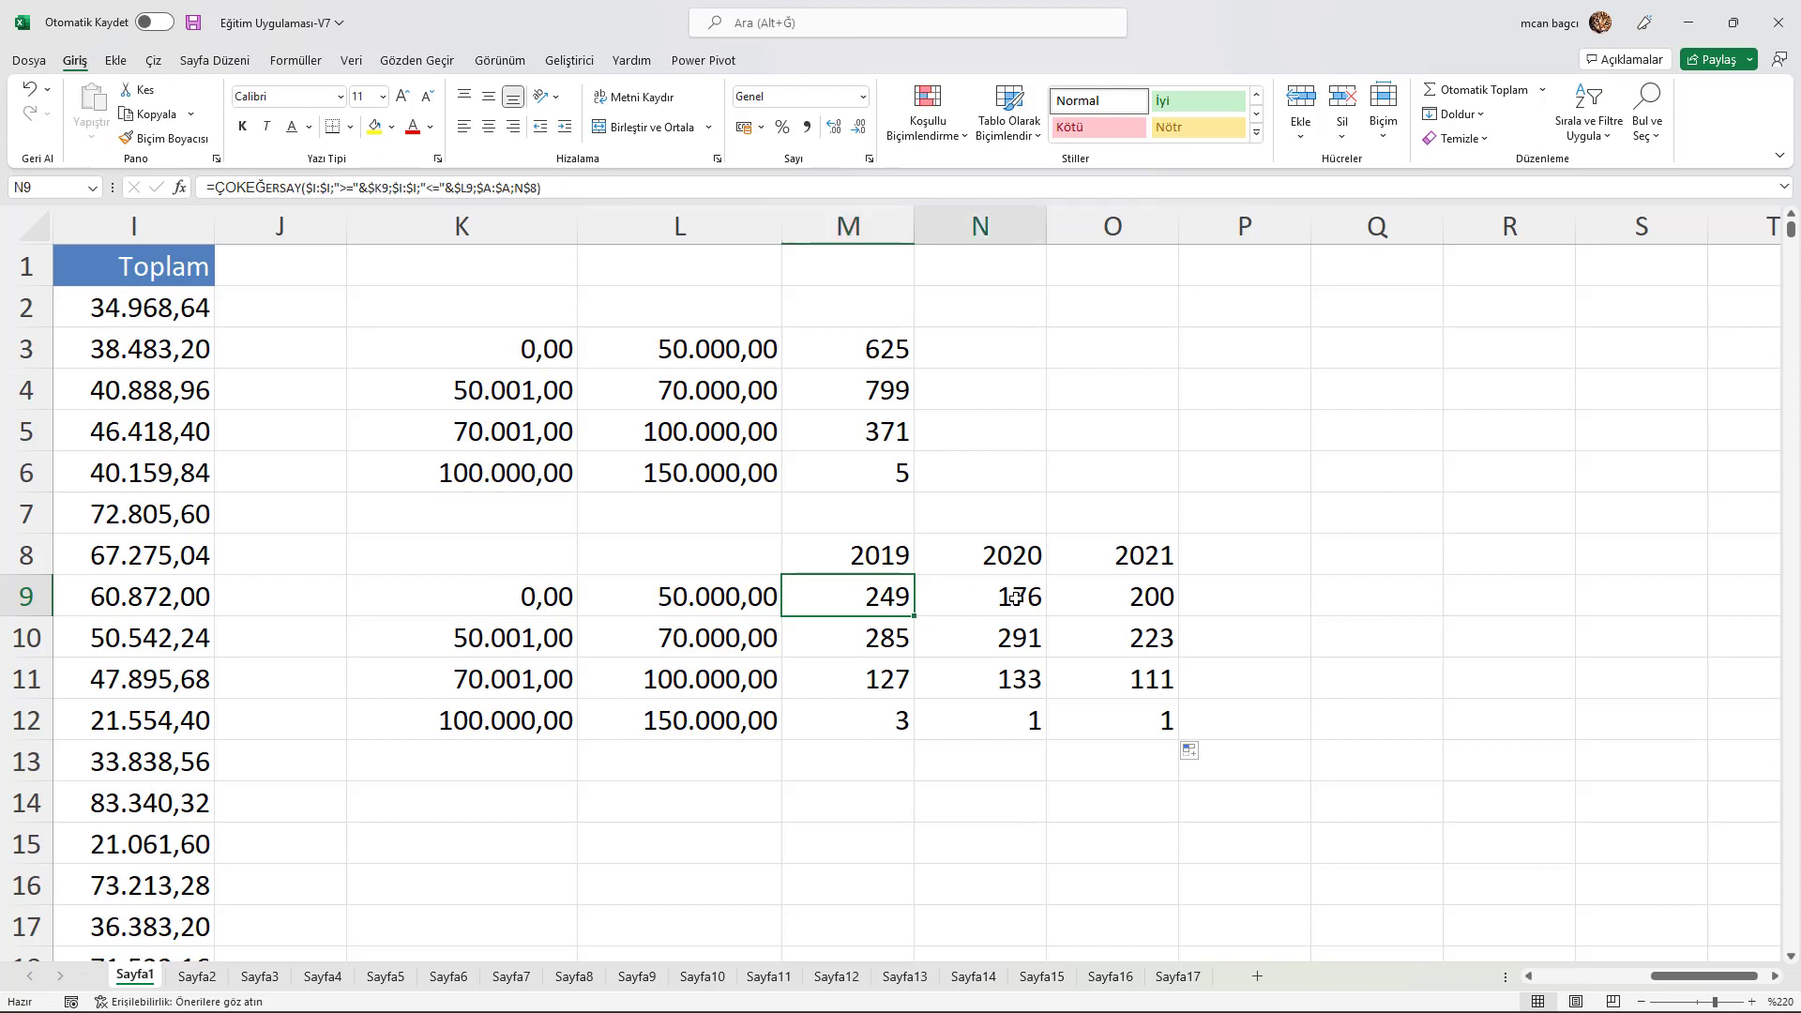
left_click(1142, 589)
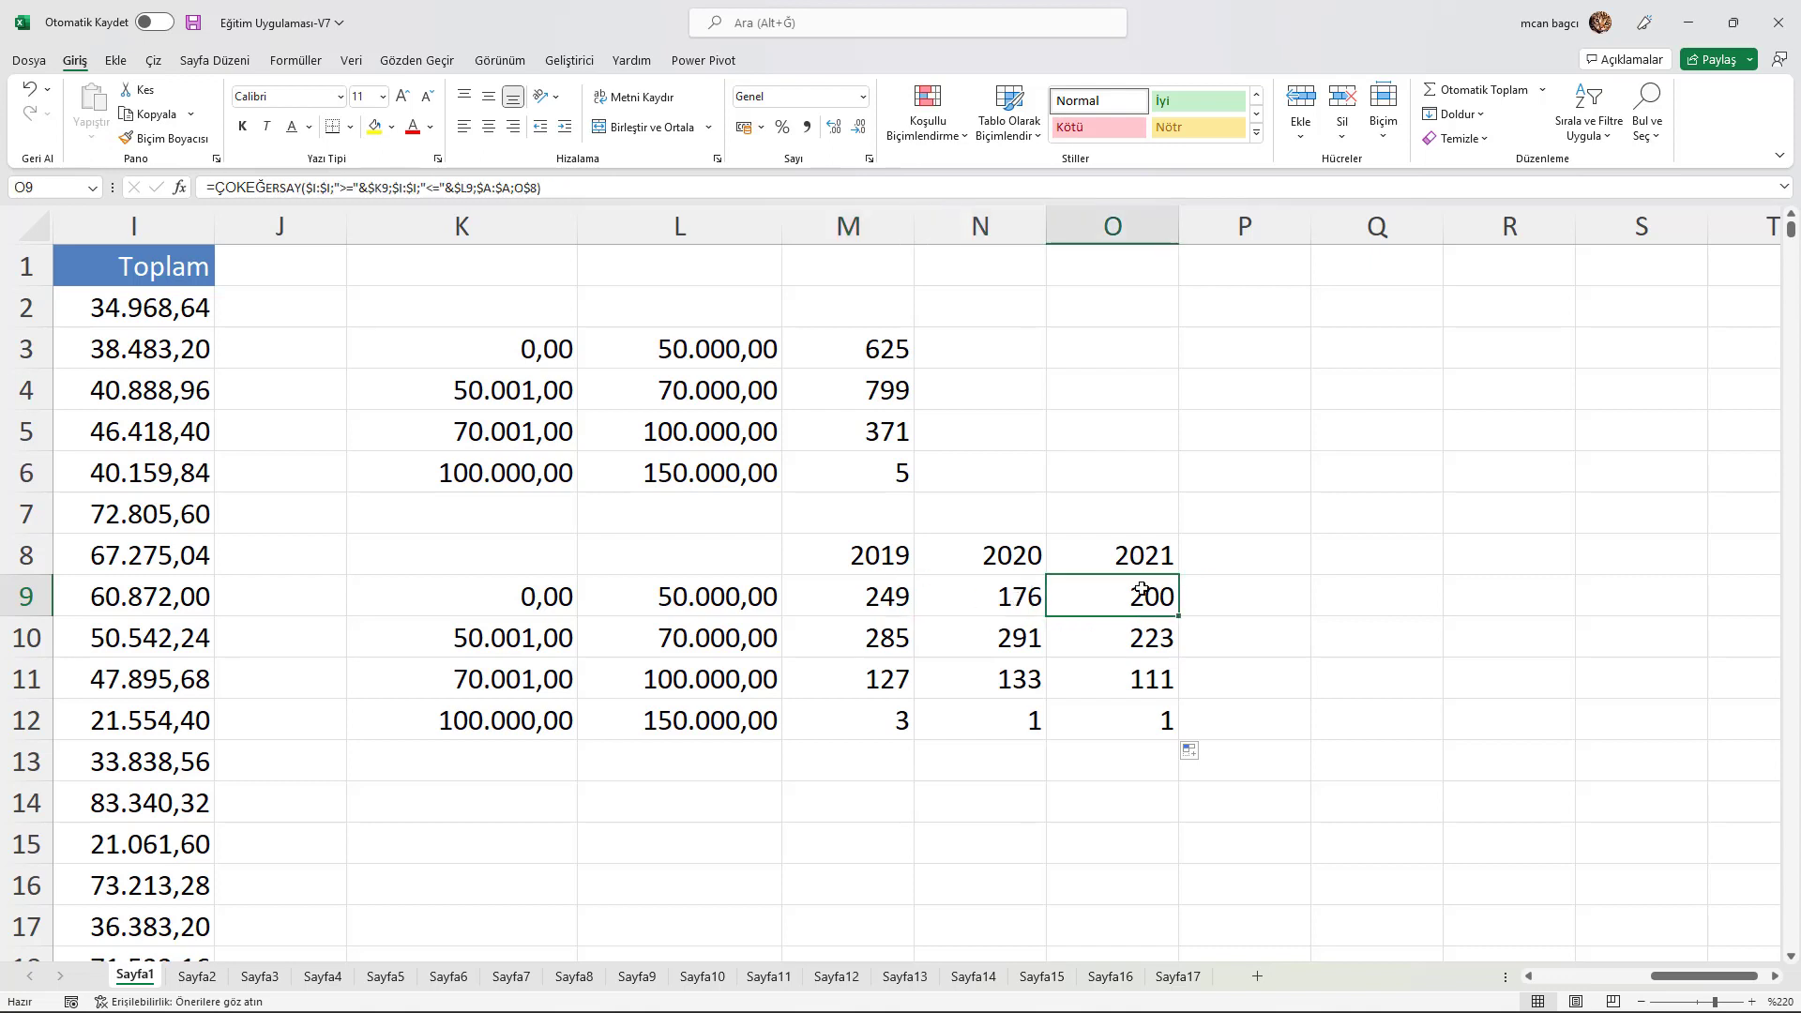
double_click(880, 553)
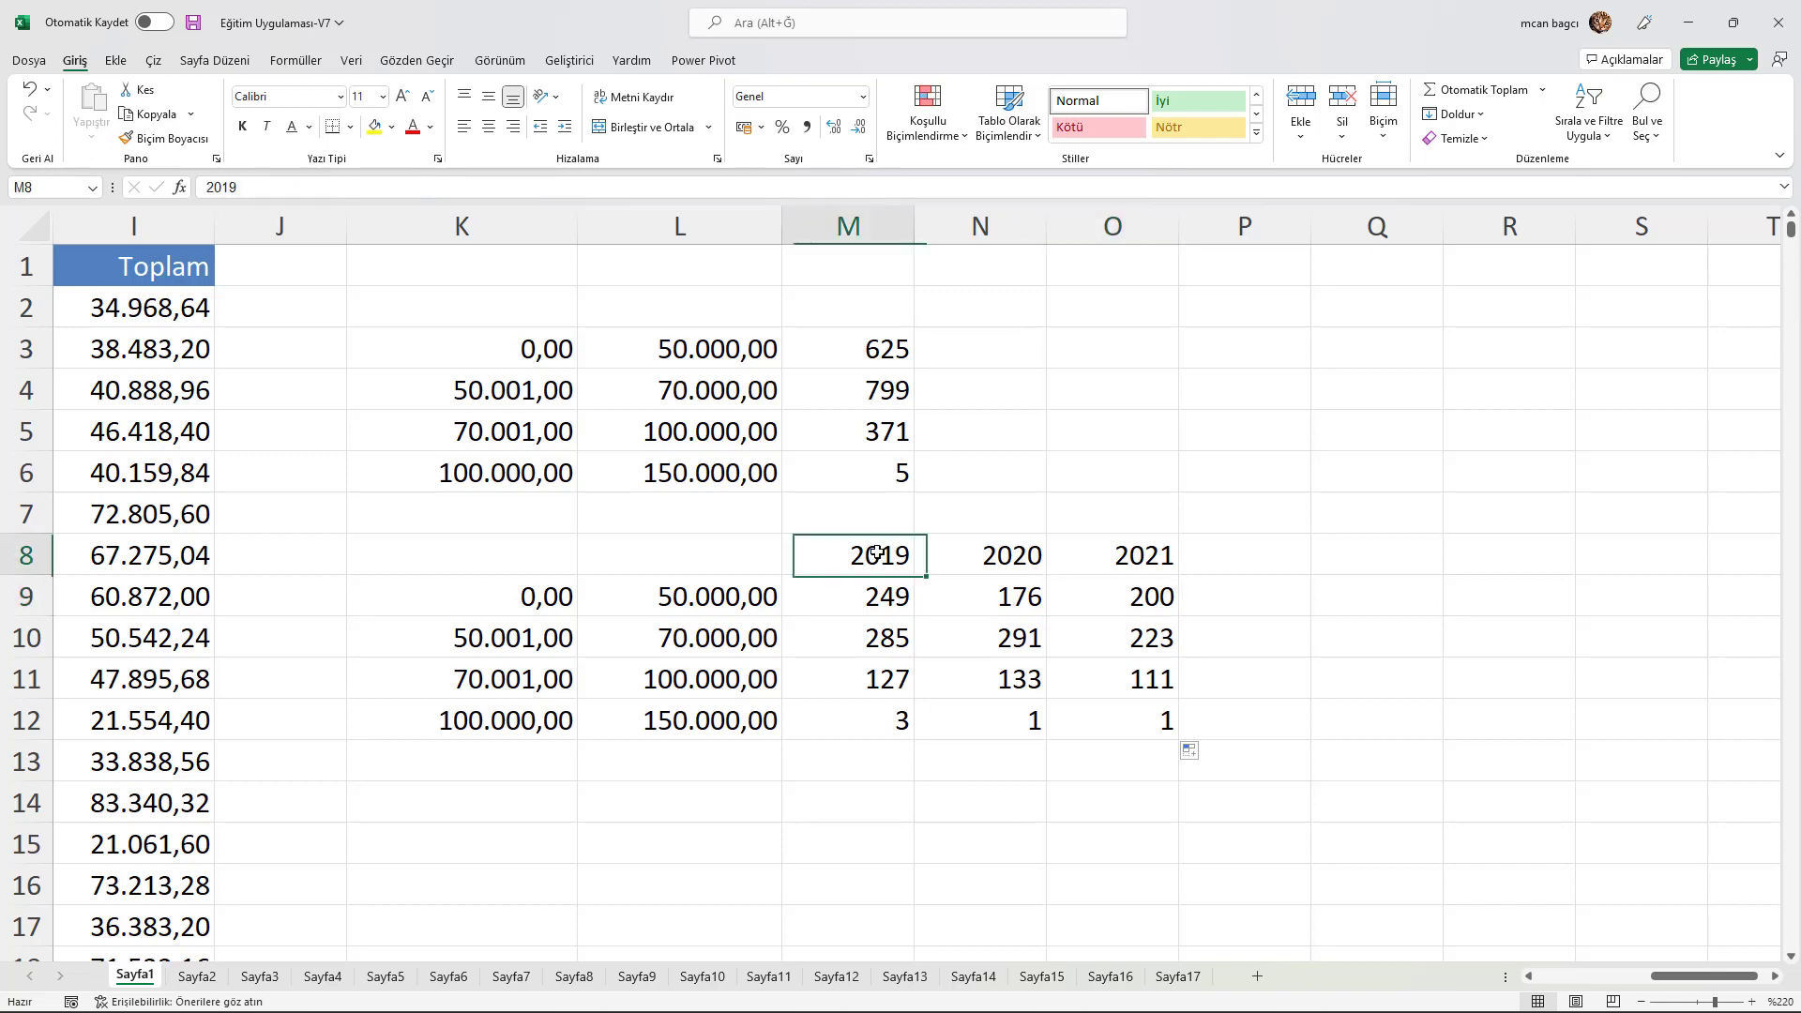
left_click(837, 672)
double_click(861, 598)
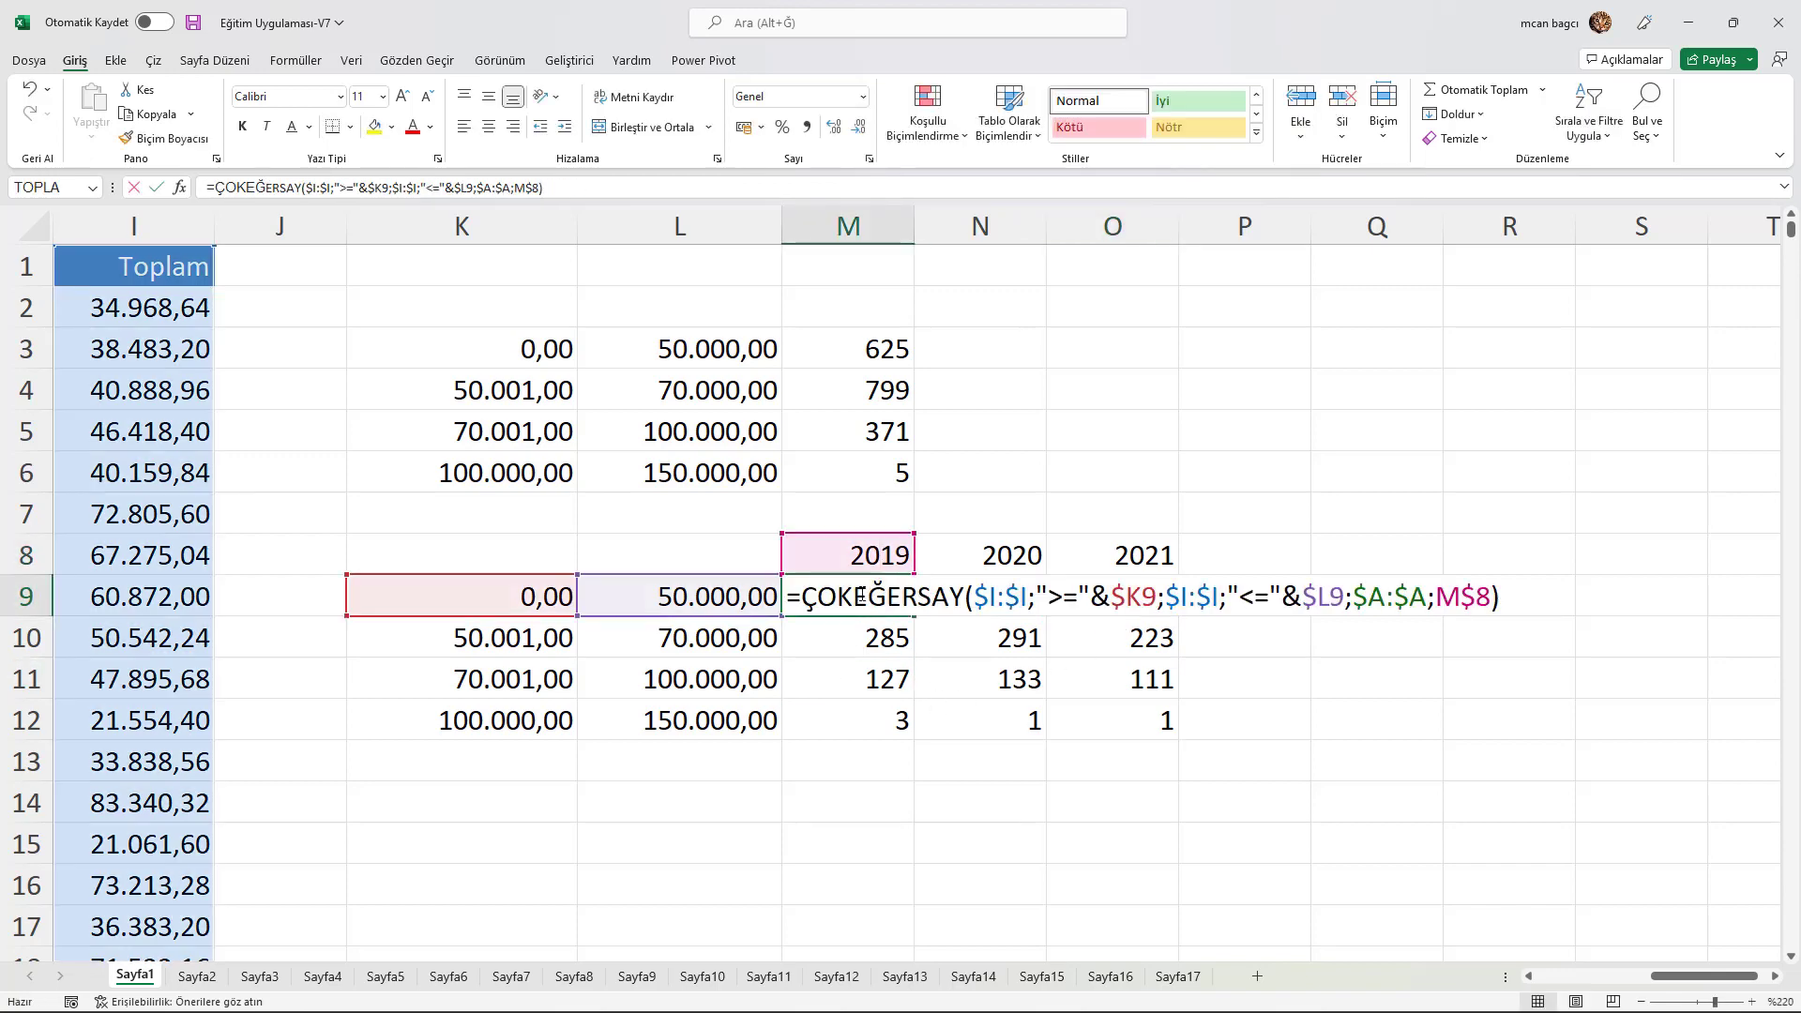